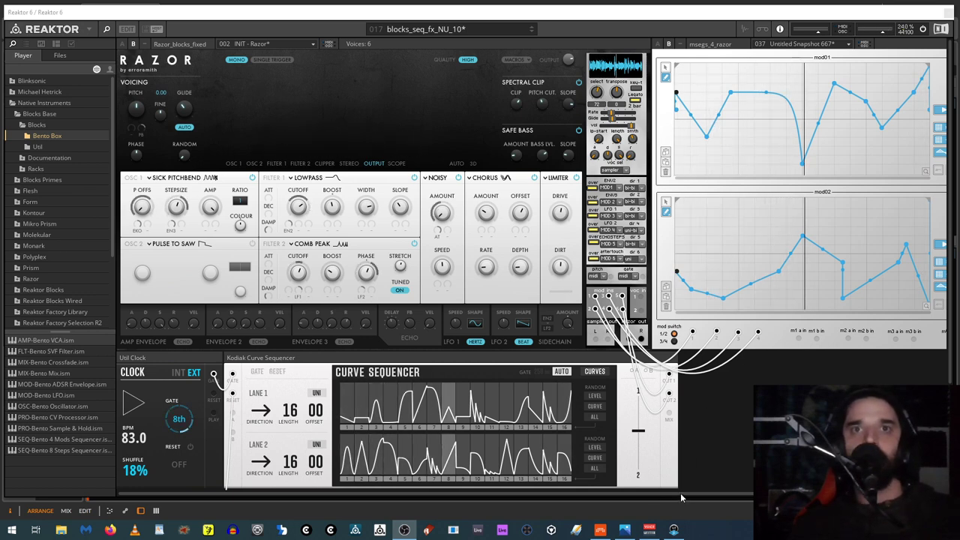
# Step: Look over the rack, from the Razor block and its mod inputs to the msegs_4_razor modulators and the Kodiak Curve Sequencer
pyautogui.moveTo(682, 494); pyautogui.dragTo(796, 493)
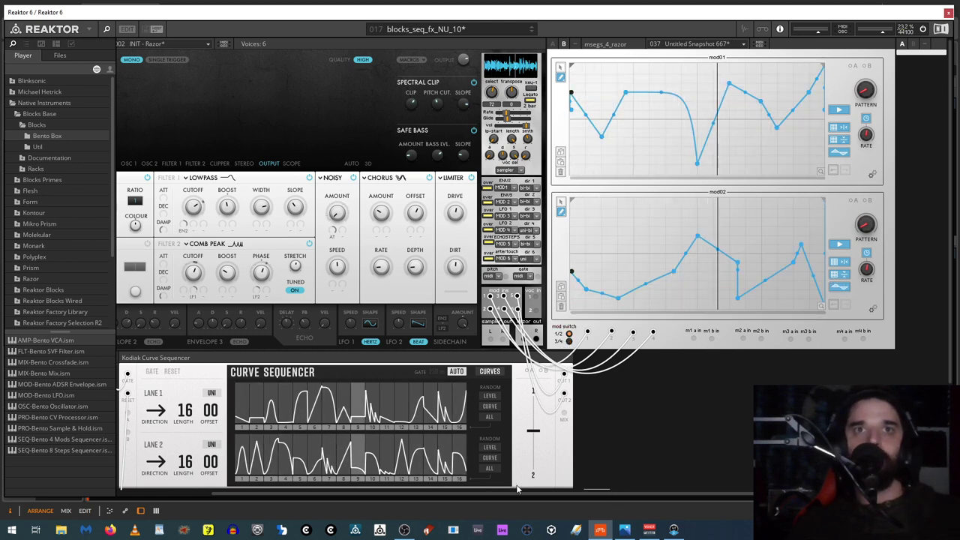
pyautogui.moveTo(585, 492); pyautogui.dragTo(363, 491)
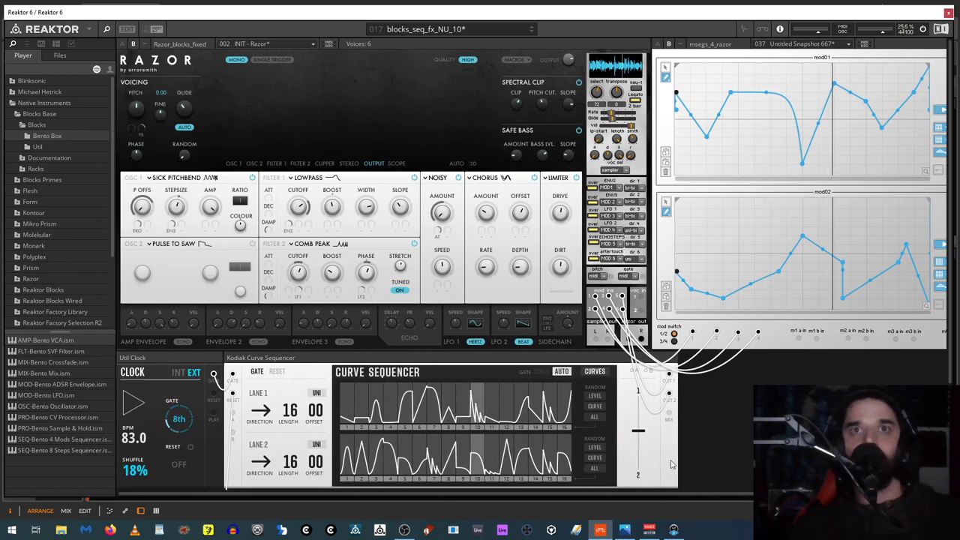
pyautogui.moveTo(675, 495); pyautogui.dragTo(769, 495)
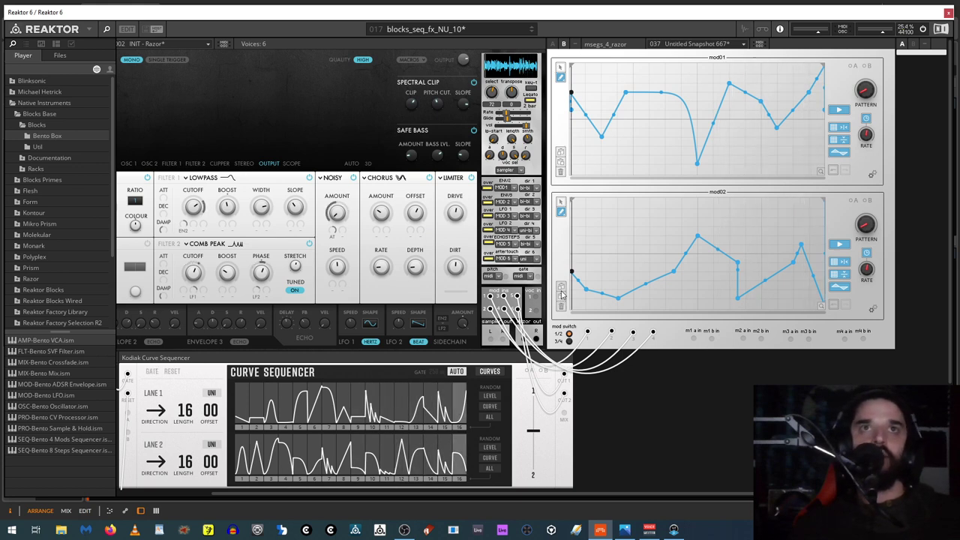
pyautogui.moveTo(636, 494); pyautogui.dragTo(482, 481)
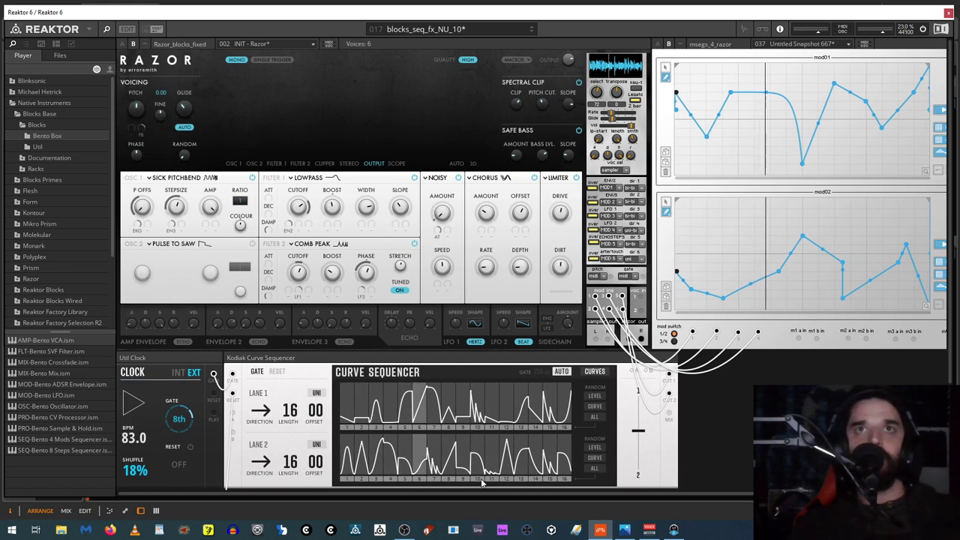
pyautogui.hscroll(2, 484, 484)
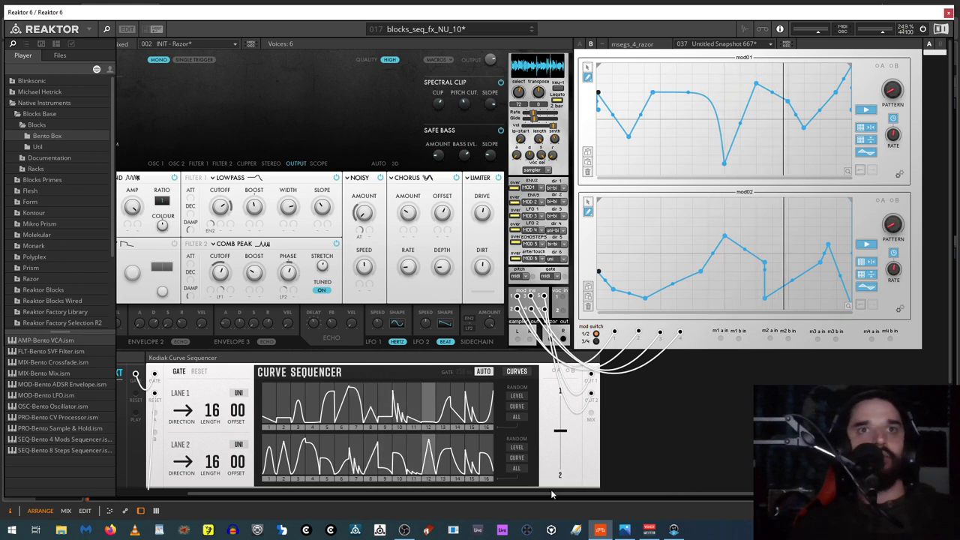
pyautogui.moveTo(566, 492); pyautogui.dragTo(379, 484)
pyautogui.scroll(-1, 413, 388)
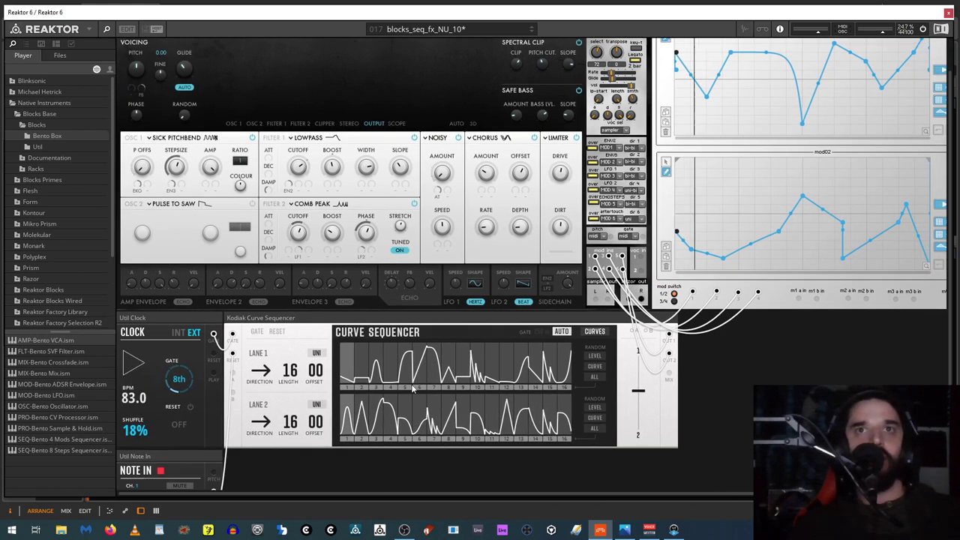
pyautogui.scroll(1, 214, 488)
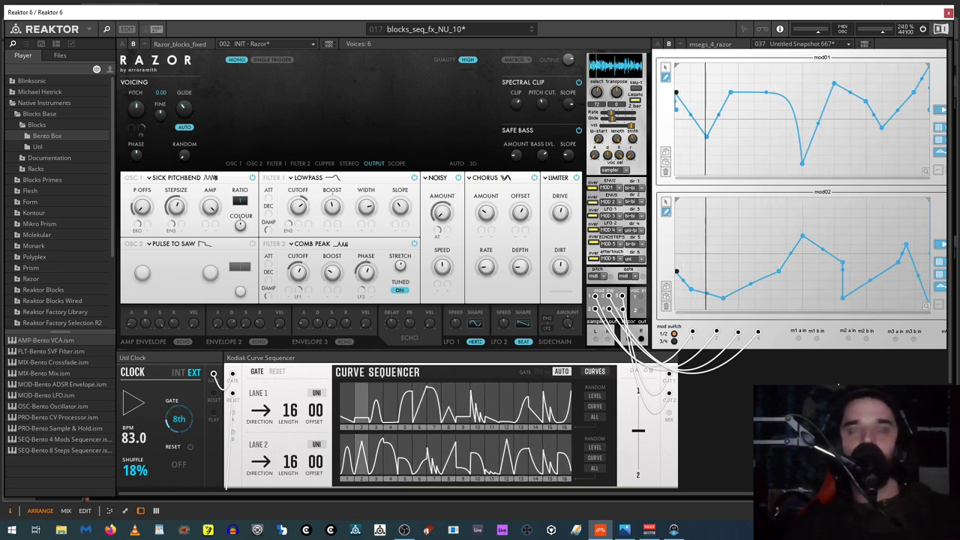
pyautogui.moveTo(756, 493); pyautogui.dragTo(796, 493)
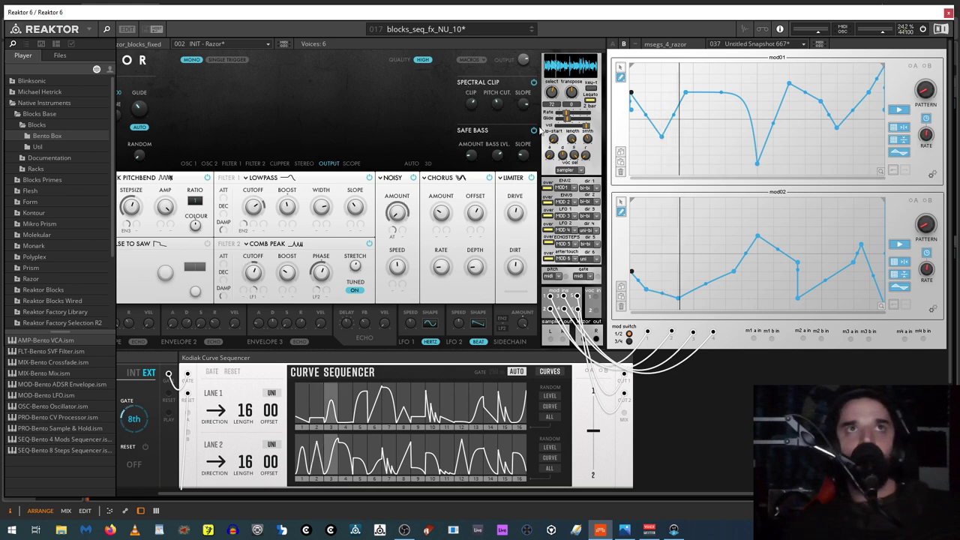
pyautogui.moveTo(714, 493); pyautogui.dragTo(634, 497)
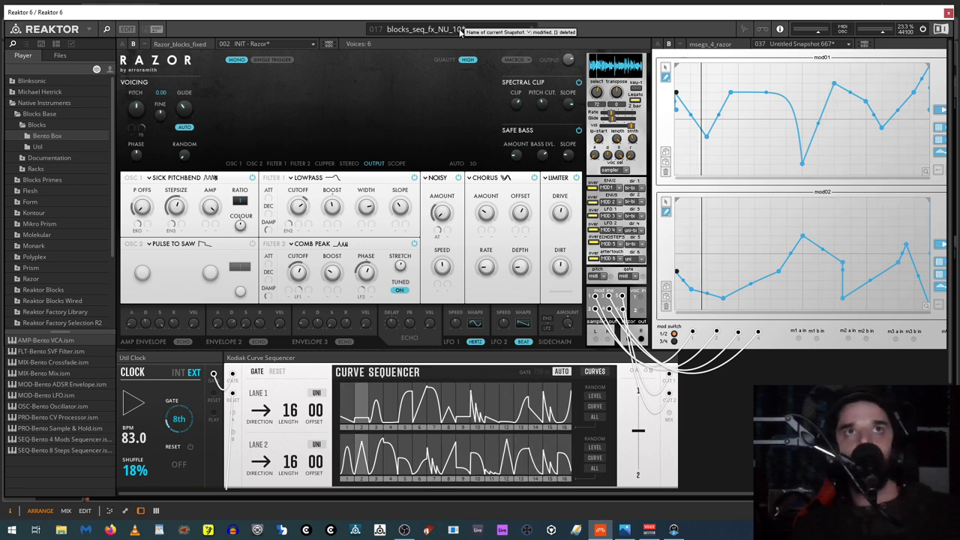
# Step: Load the snapshot RNDM_VOCODER_3 and set the Razor block's vocoder source selector to mod in
pyautogui.click(407, 30)
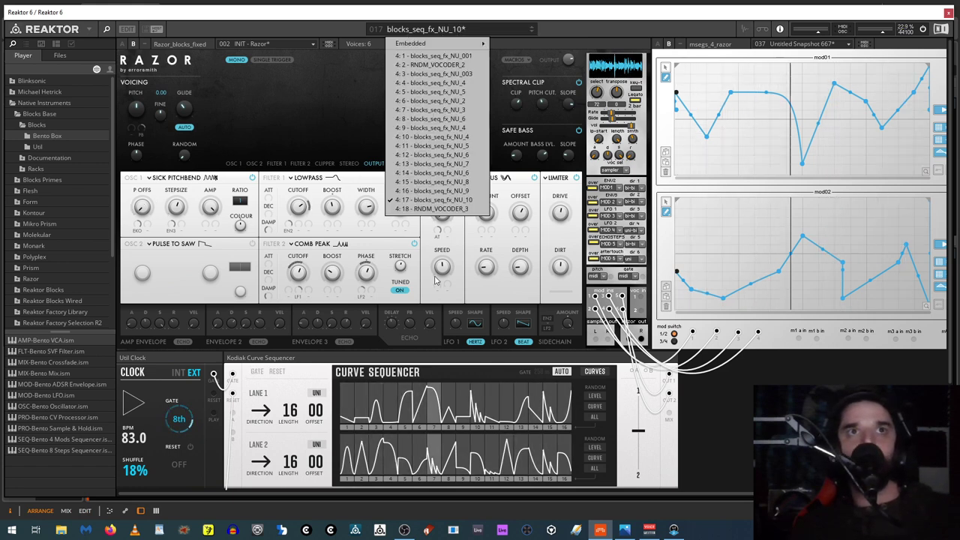
pyautogui.click(423, 210)
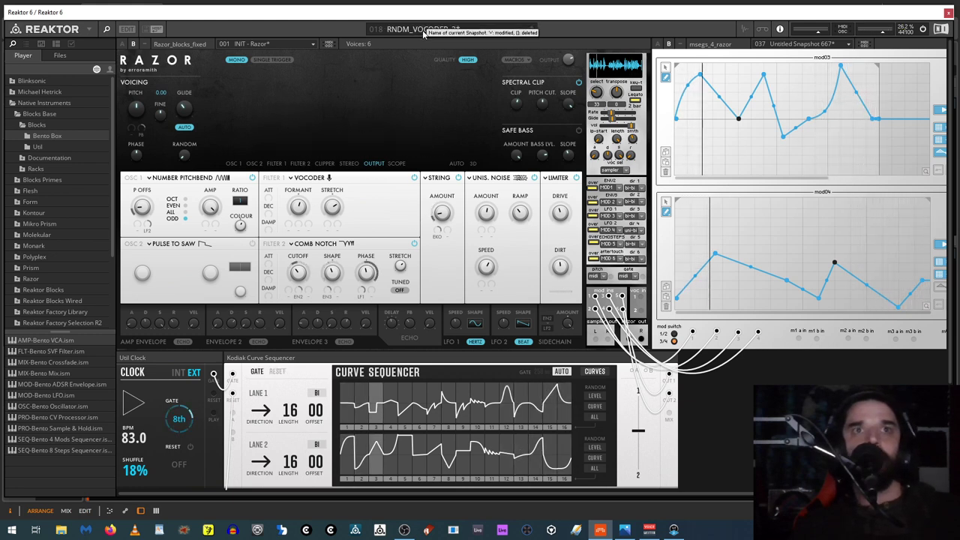
pyautogui.click(615, 170)
pyautogui.click(617, 170)
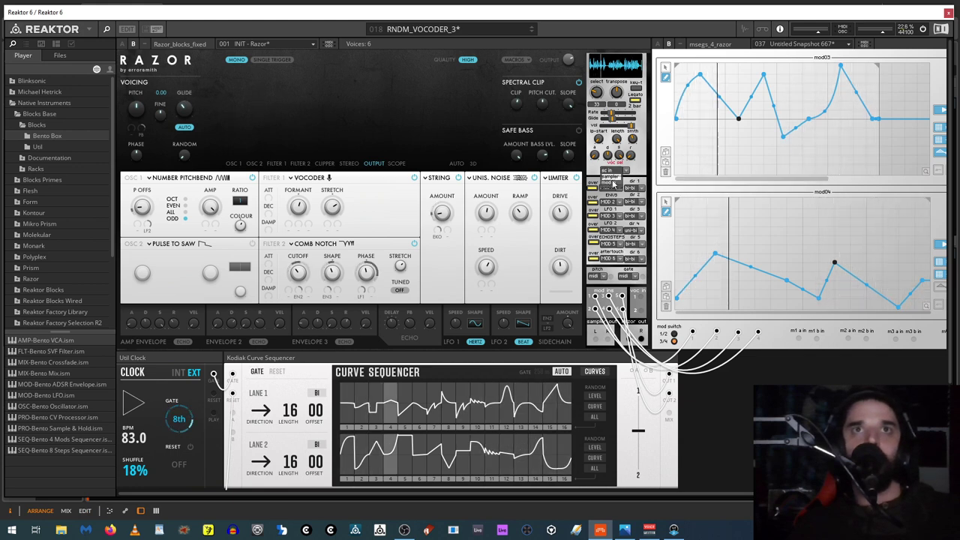
pyautogui.click(473, 322)
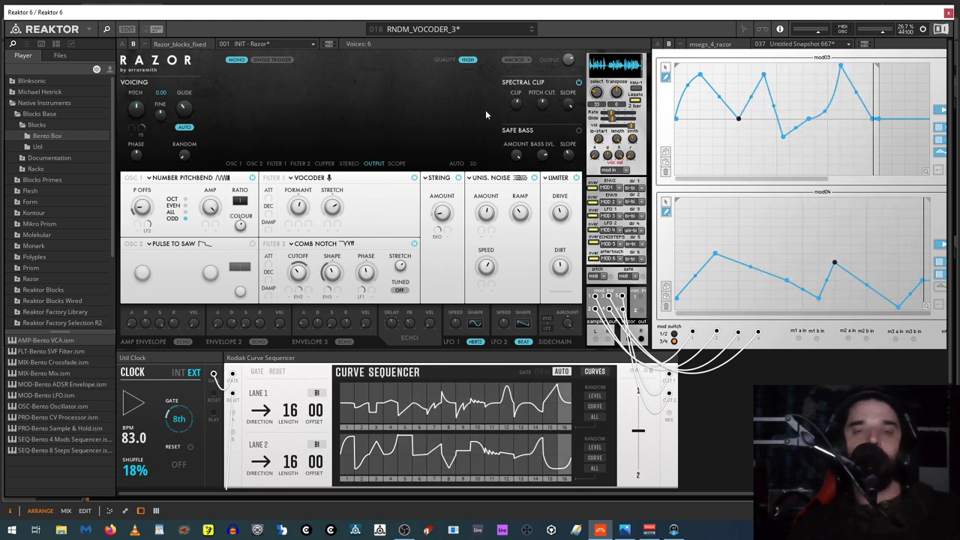
# Step: Close the plug-in window, deactivate the existing Reaktor 6 track, and load Reaktor 6 on a new instrument track
pyautogui.click(948, 14)
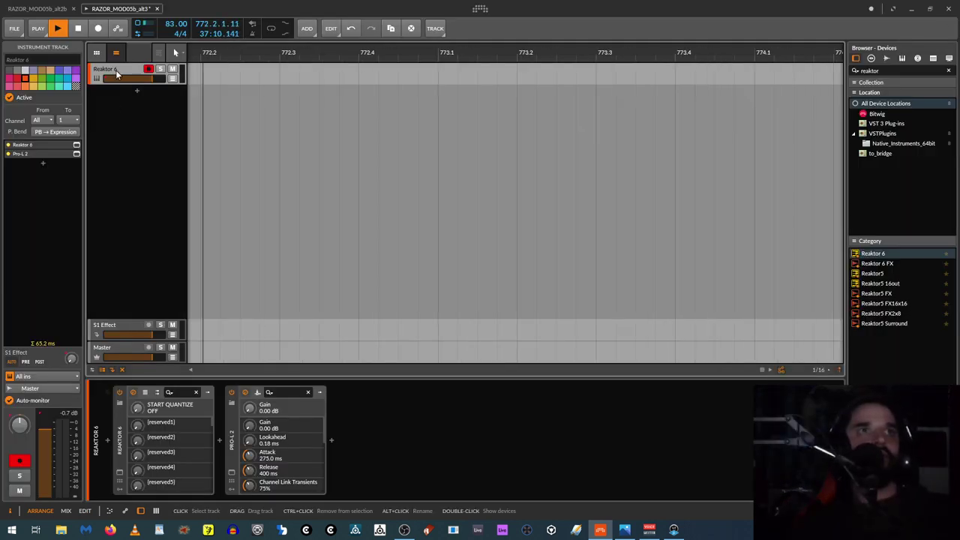
pyautogui.hotkey('alt', 'a')
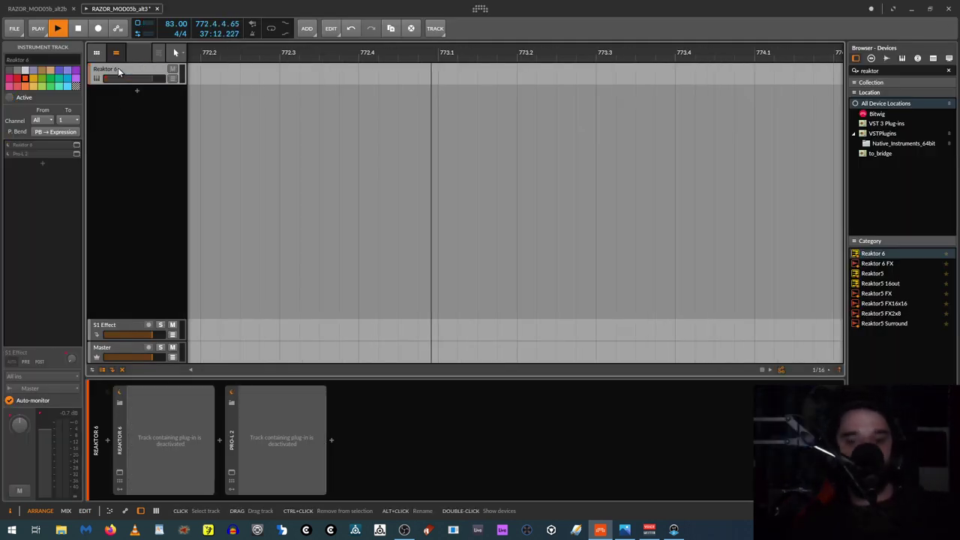
pyautogui.hotkey('ctrl', 't')
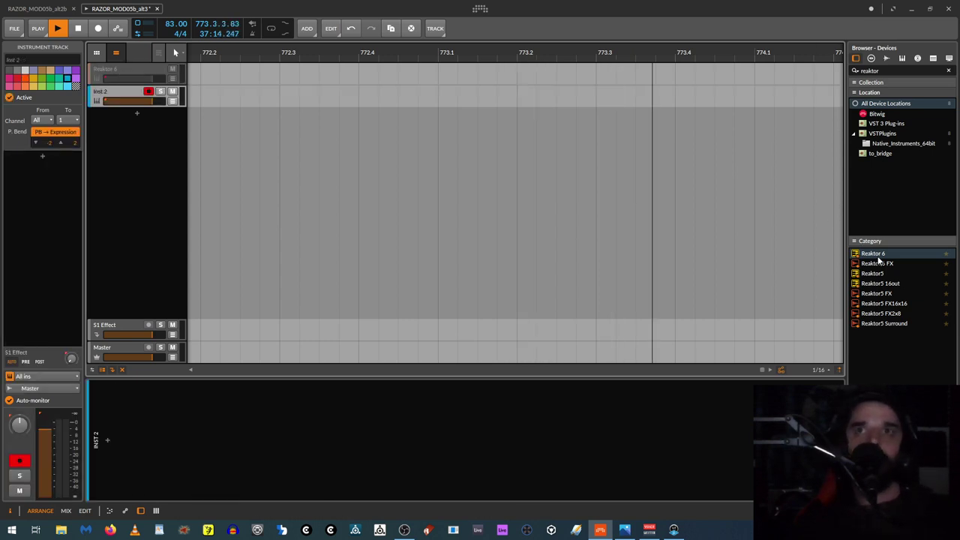
pyautogui.moveTo(872, 253); pyautogui.dragTo(239, 95)
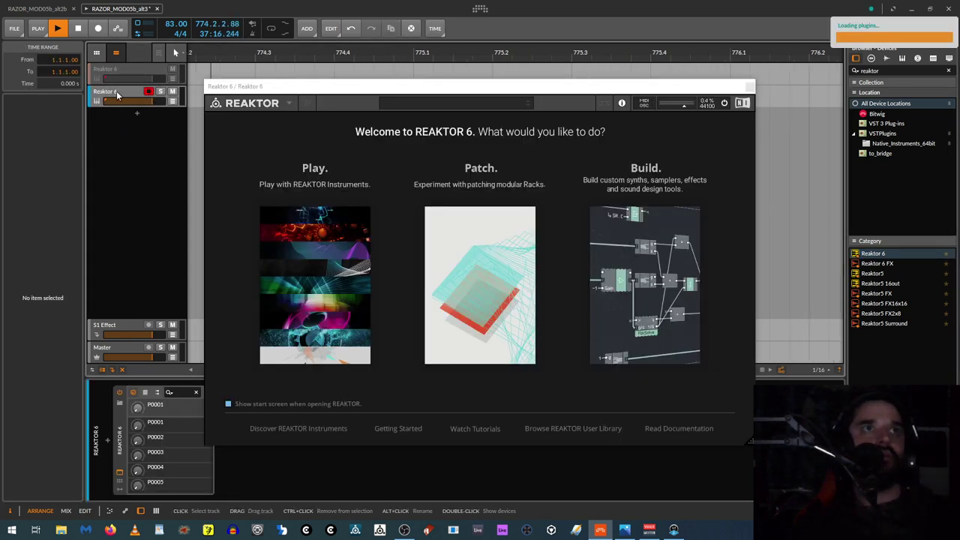
# Step: Start a new Reaktor rack for patching and delete its Note In and Level Stereo blocks
pyautogui.click(464, 212)
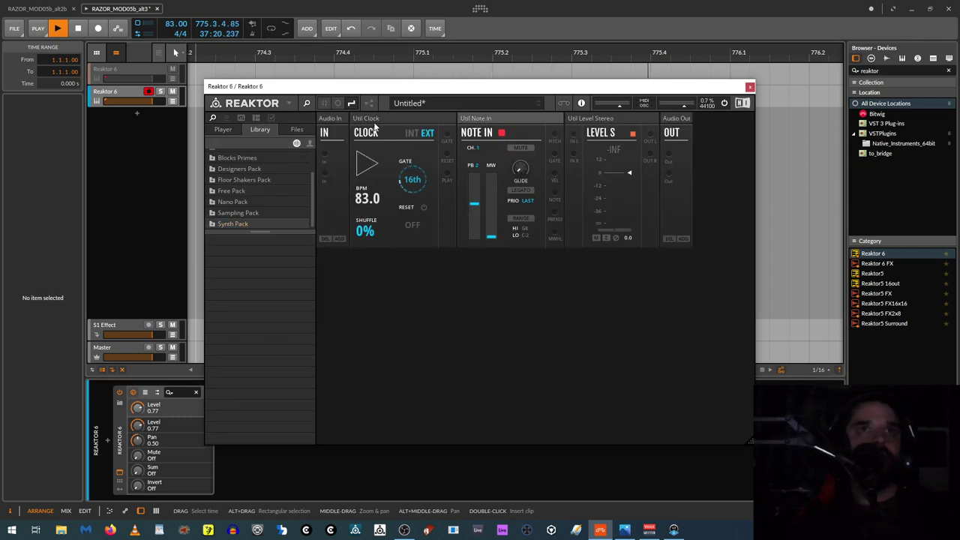
pyautogui.press('Delete')
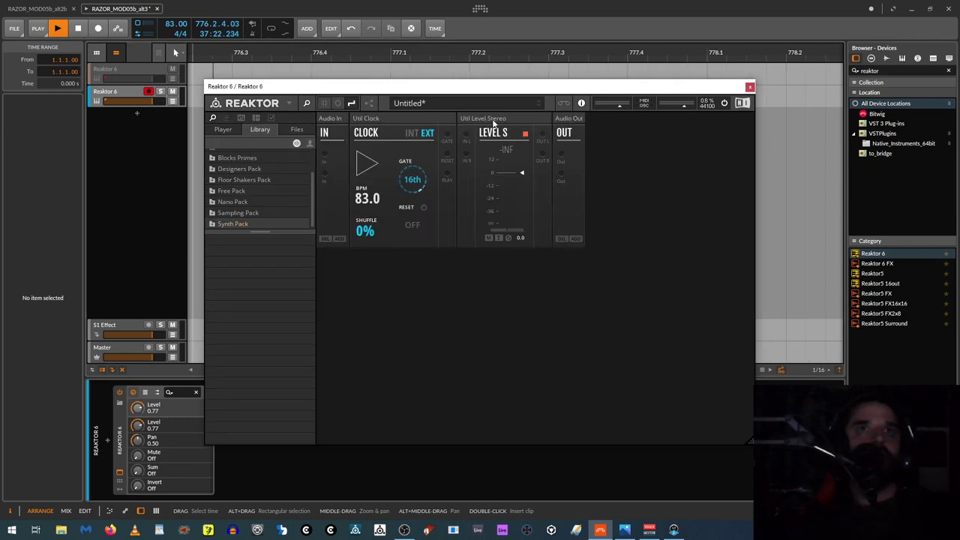
pyautogui.press('Delete')
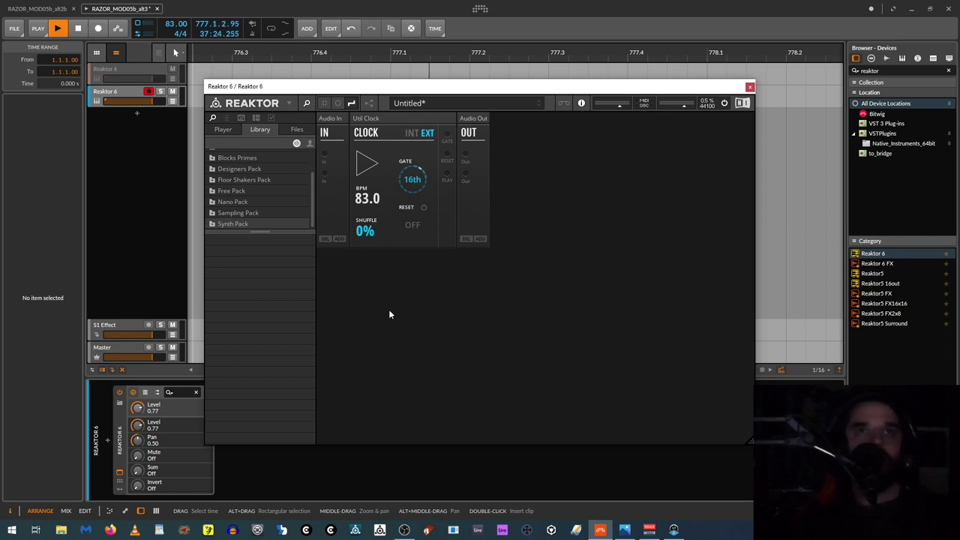
# Step: Add the Razorblocksfixed_final user block and arrange the Audio In, Clock and Audio Out blocks in a row beneath it
pyautogui.moveTo(377, 89); pyautogui.dragTo(169, 24)
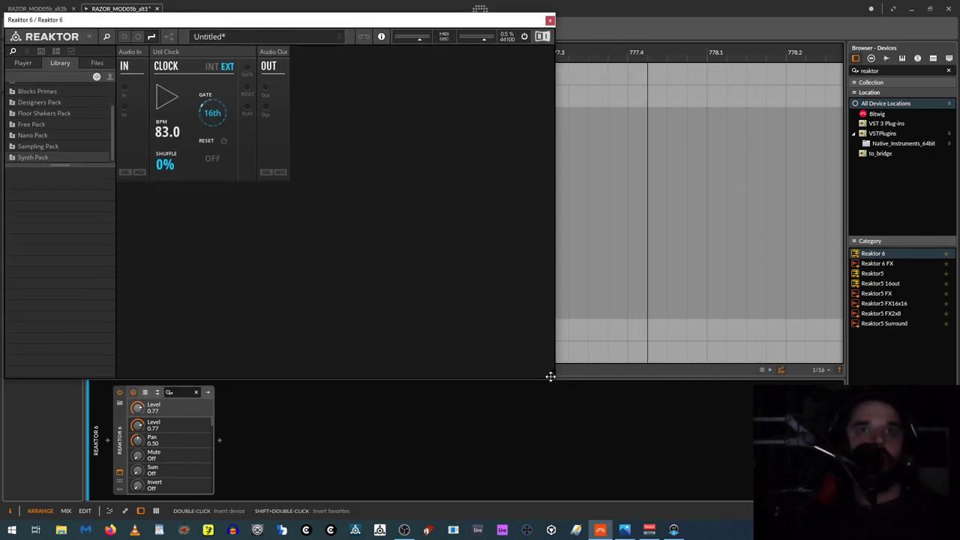
pyautogui.moveTo(550, 377); pyautogui.dragTo(927, 499)
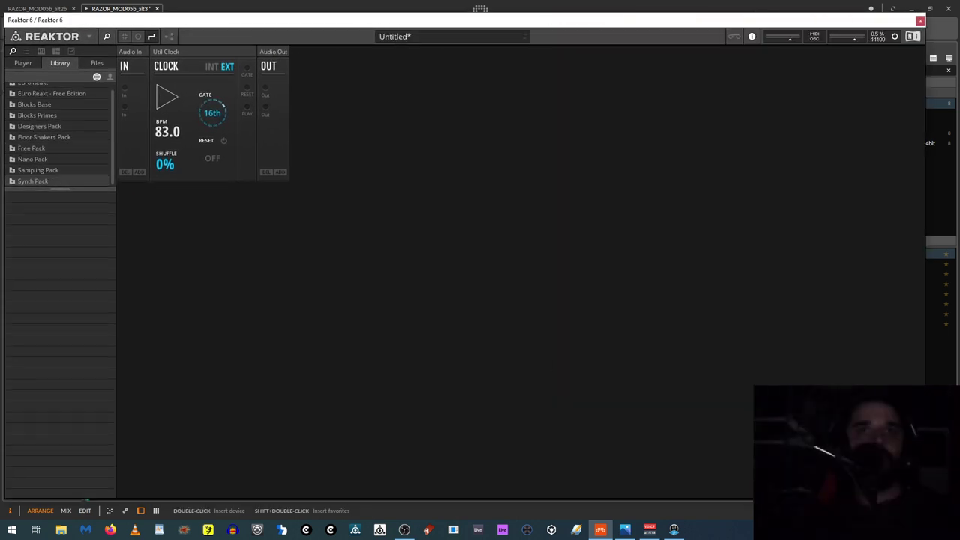
pyautogui.doubleClick(326, 272)
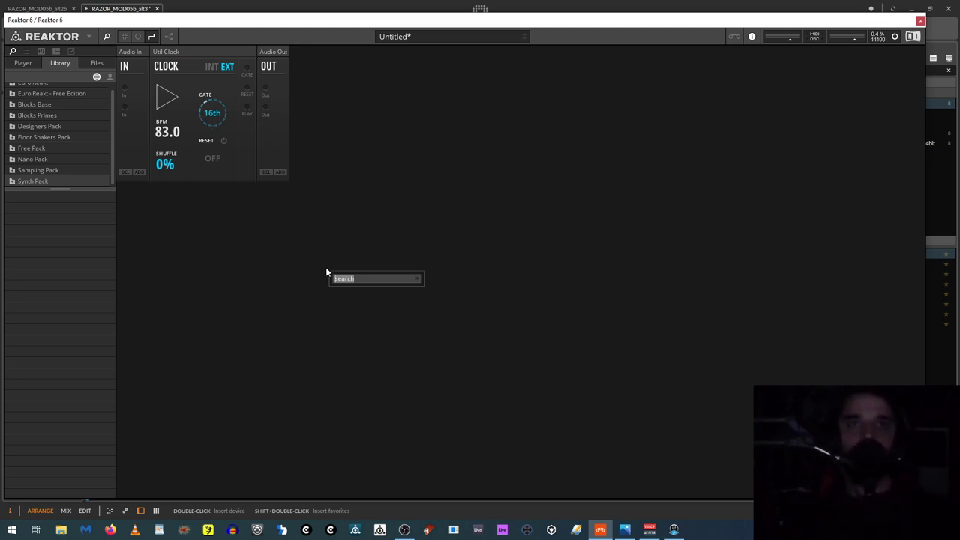
pyautogui.write('razo')
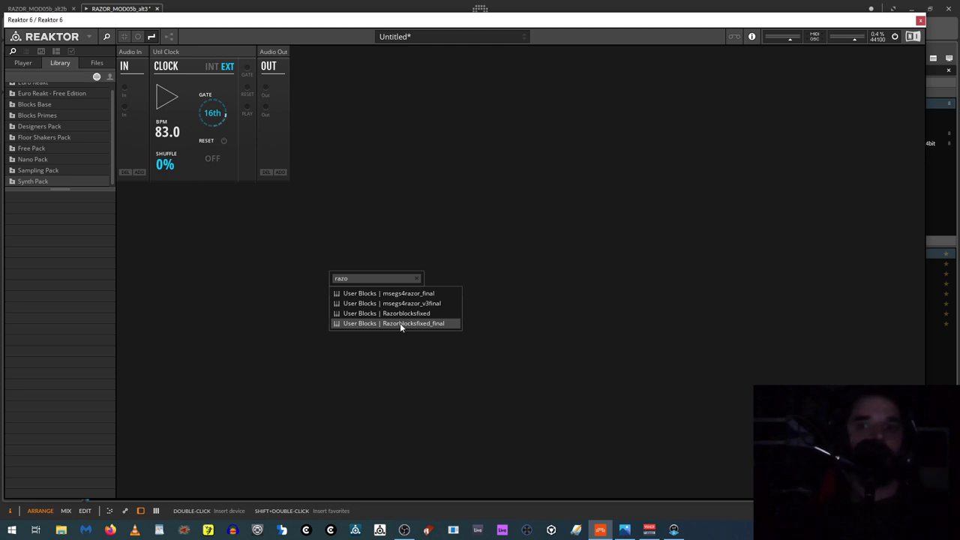
pyautogui.doubleClick(399, 322)
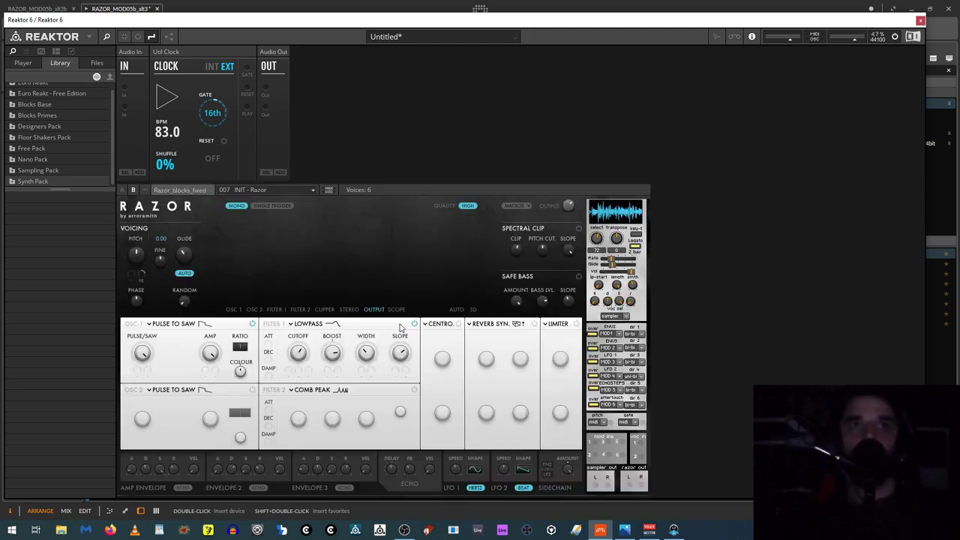
pyautogui.moveTo(377, 189); pyautogui.dragTo(191, 382)
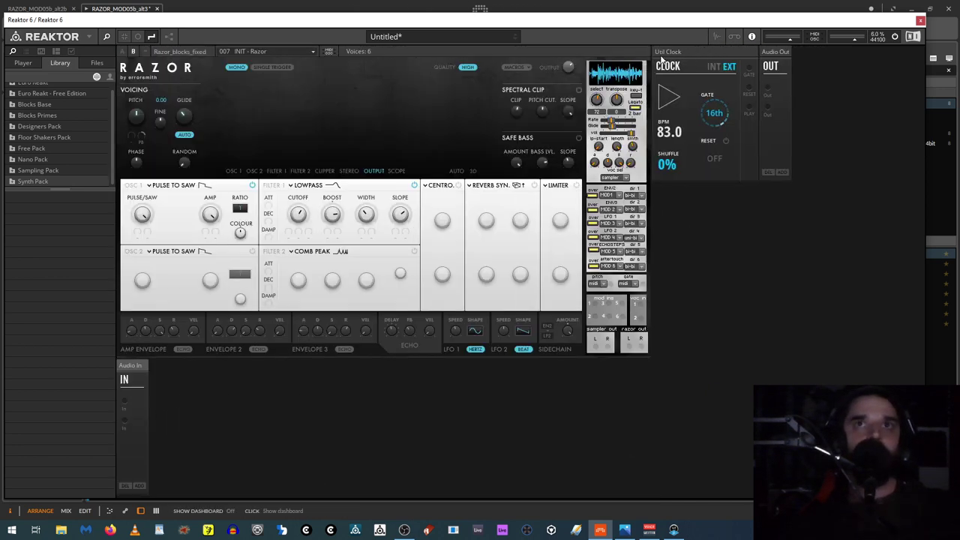
pyautogui.moveTo(663, 57); pyautogui.dragTo(341, 372)
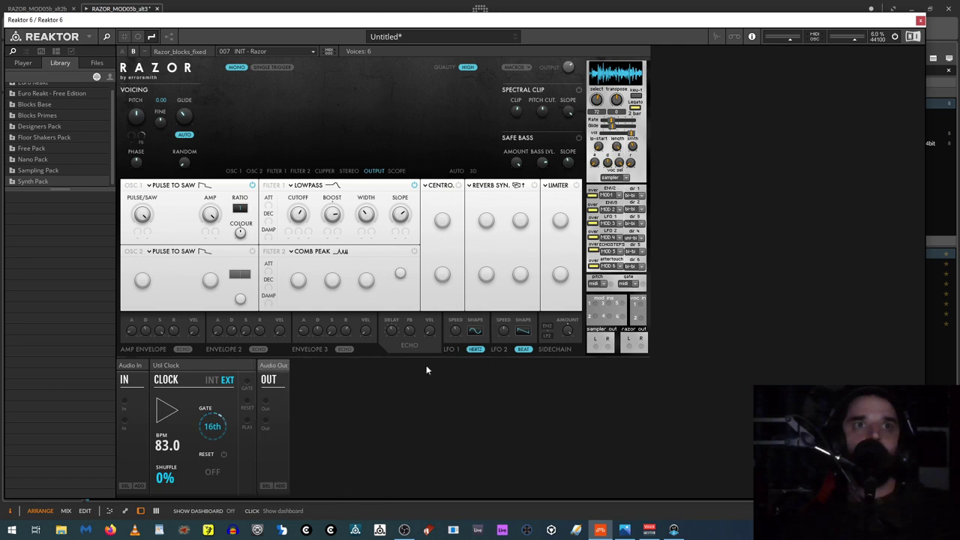
# Step: Find the msegs4razor_final user block and add it to the rack beside Razor
pyautogui.doubleClick(434, 411)
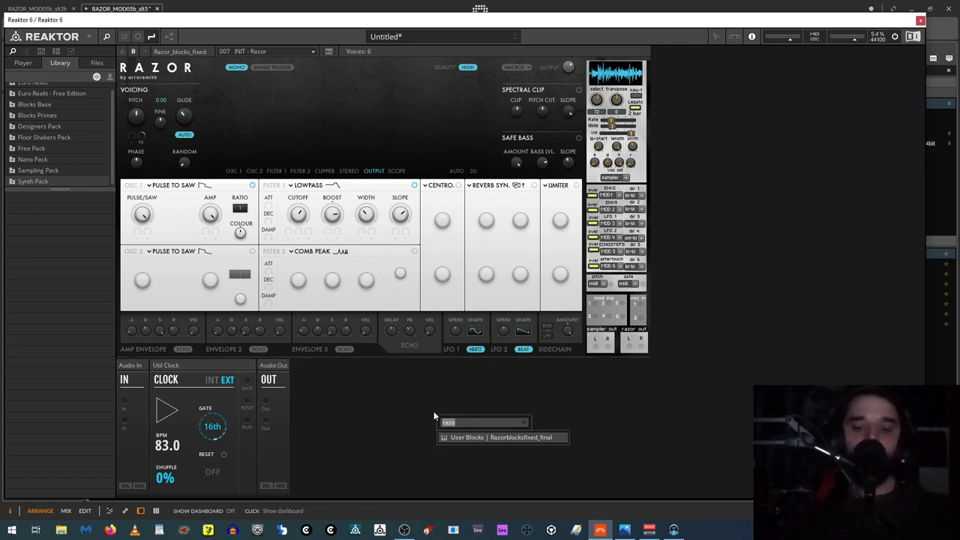
pyautogui.write('raz')
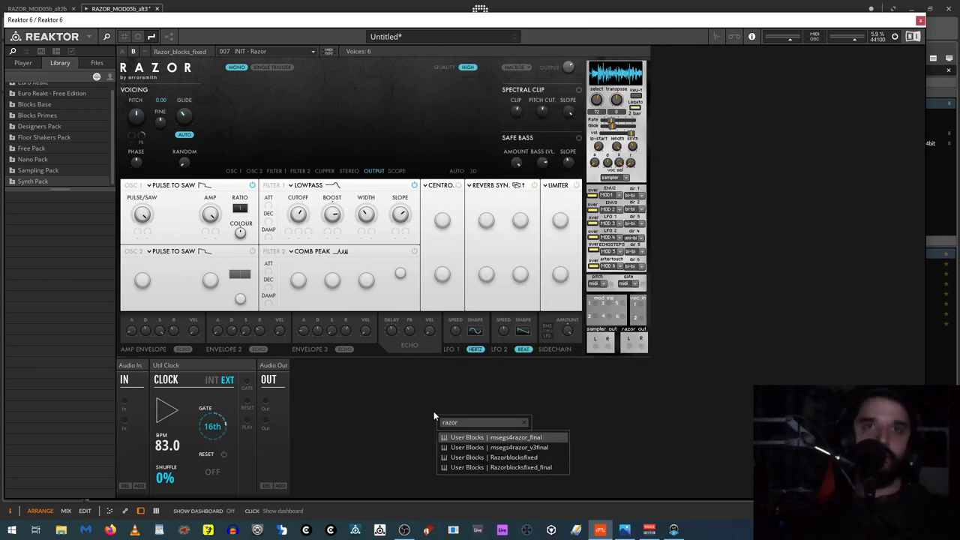
pyautogui.doubleClick(507, 440)
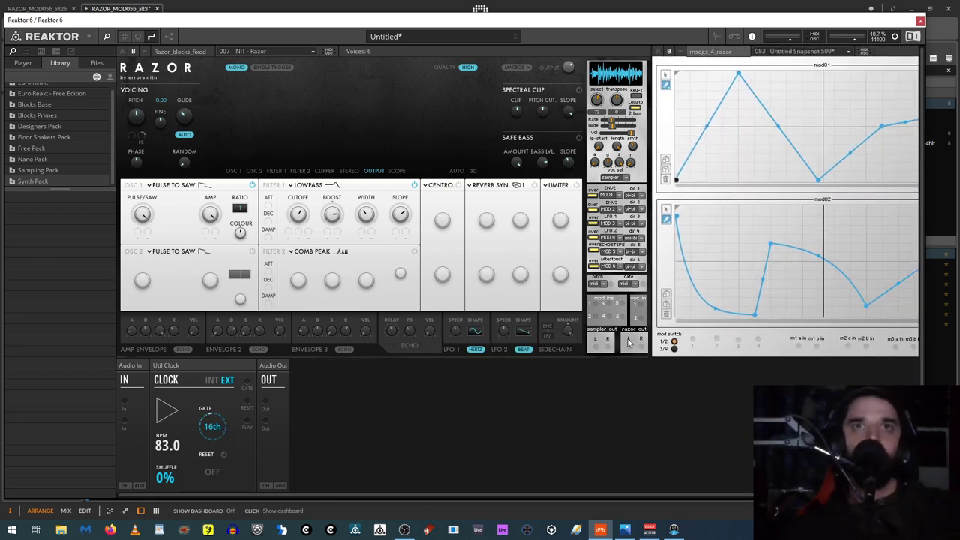
# Step: Patch Razor's left and right outputs to Audio Out, and msegs outputs 1 and 2 to Razor's mod inputs 1 and 2
pyautogui.moveTo(624, 349); pyautogui.dragTo(596, 304)
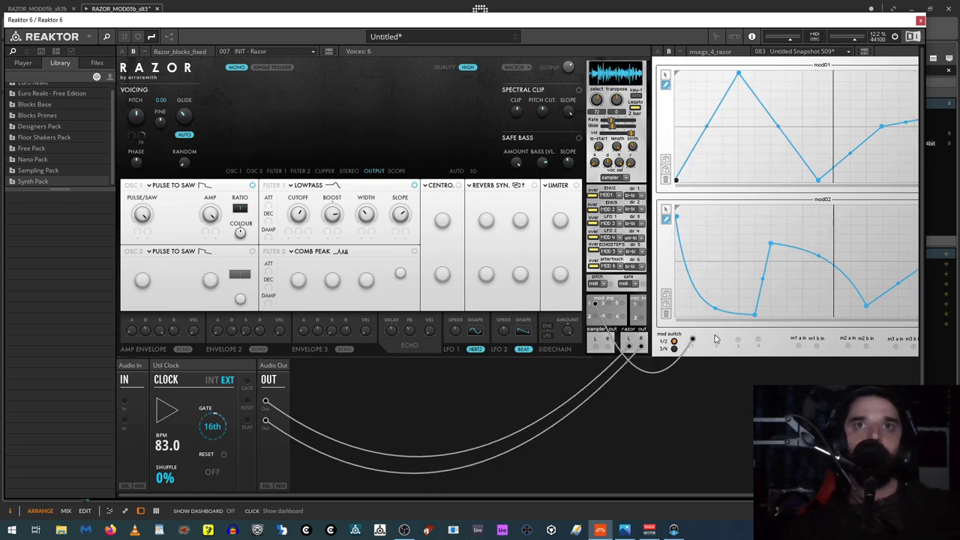
pyautogui.moveTo(717, 338); pyautogui.dragTo(595, 316)
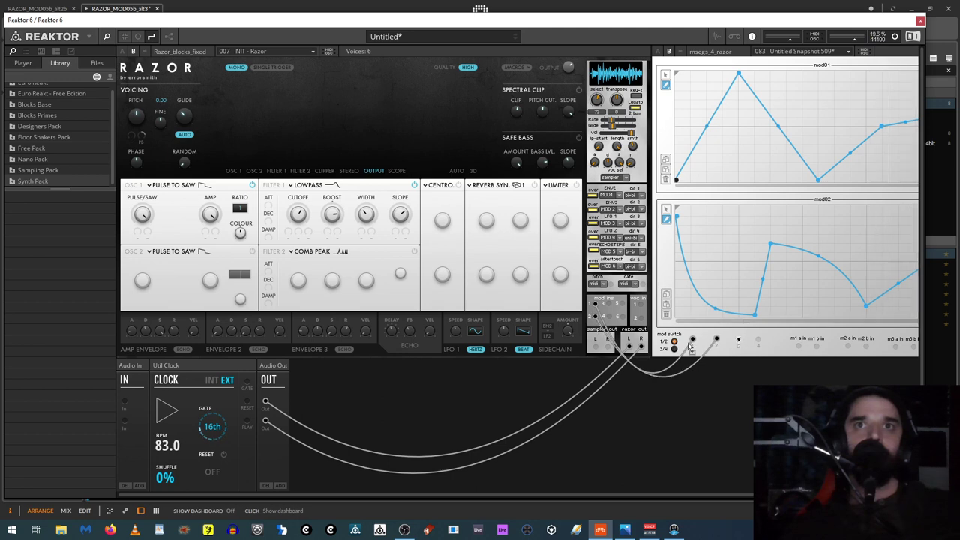
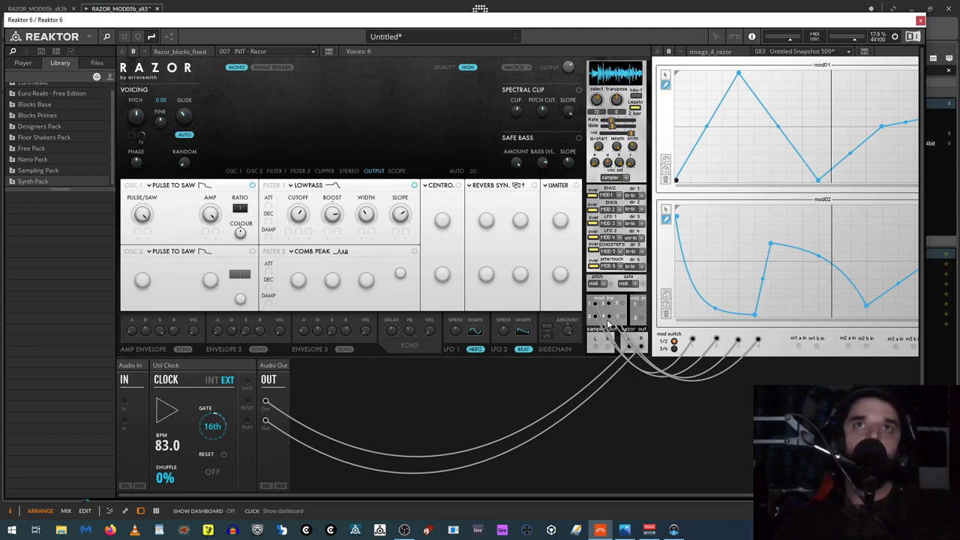
# Step: Activate the first Reaktor 6 track in place of the record-armed second one, and open its Reaktor plug-in window
pyautogui.click(922, 21)
pyautogui.click(129, 69)
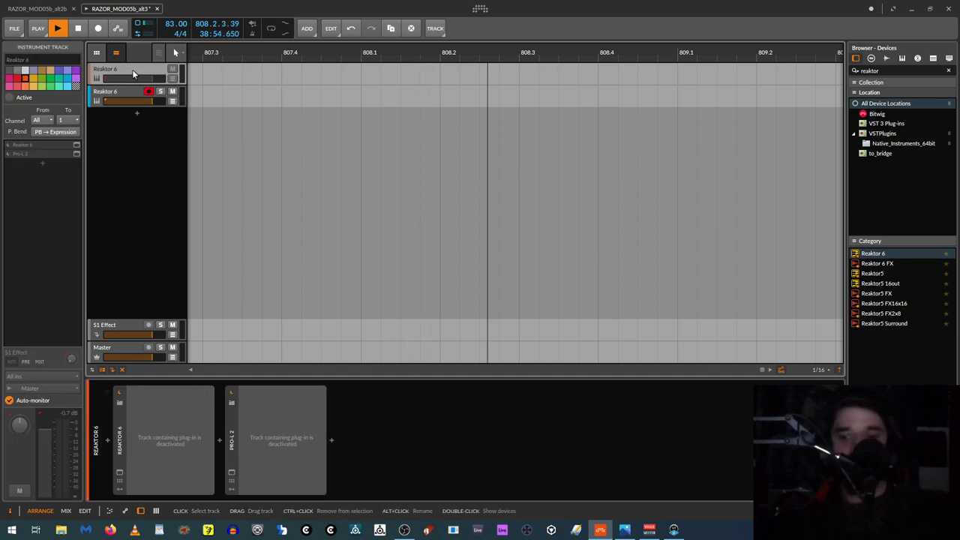
pyautogui.hotkey('alt', 'a')
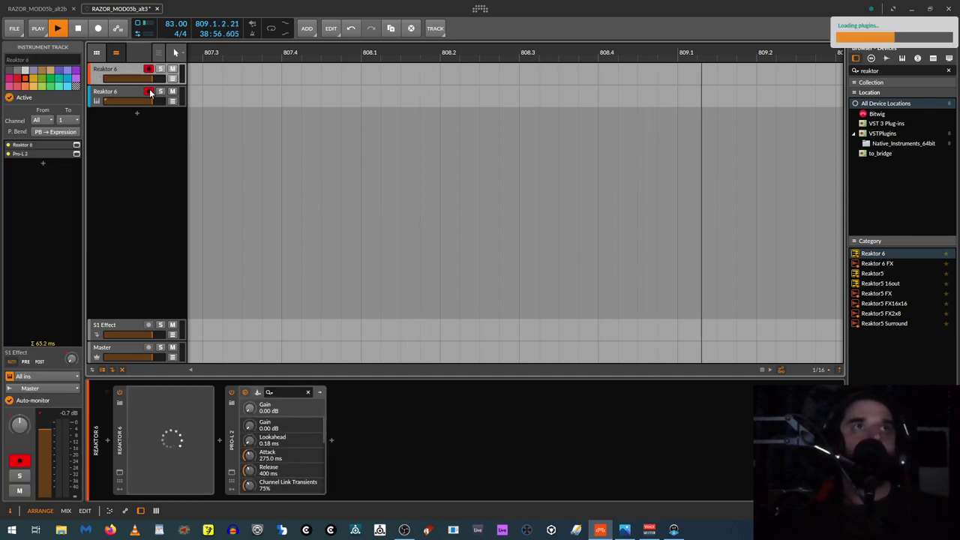
pyautogui.click(150, 91)
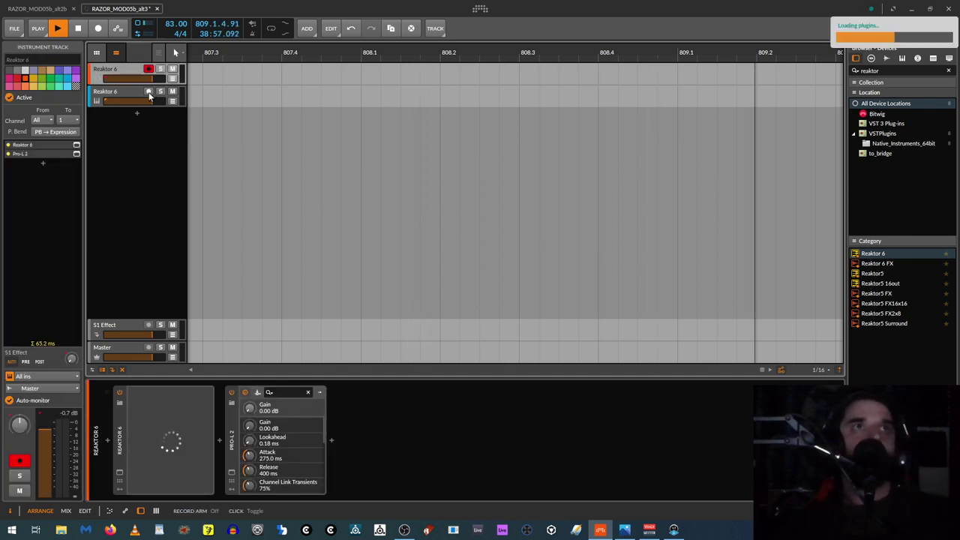
pyautogui.click(120, 475)
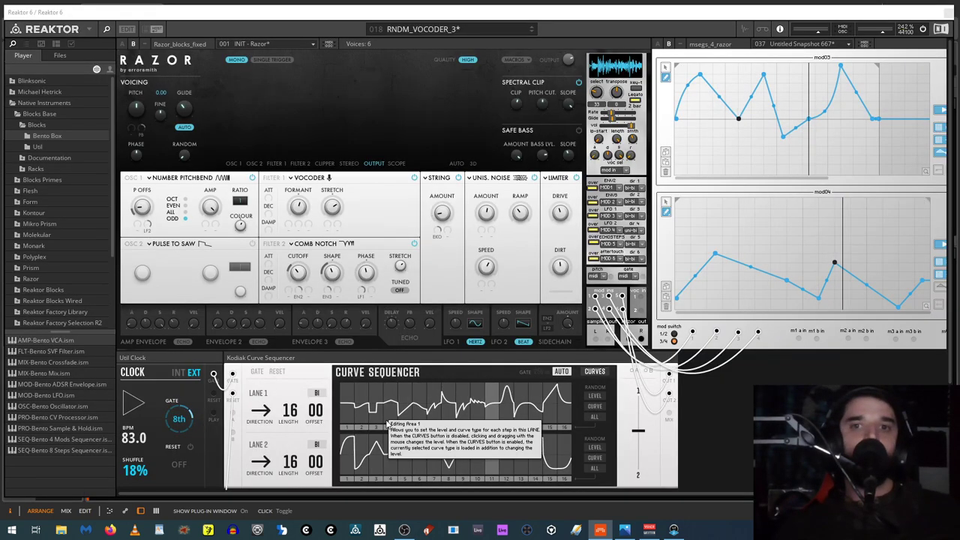
# Step: Load the blocks_seq_fx_NU_10 snapshot and randomize everything in both Curve Sequencer lanes several times
pyautogui.click(473, 28)
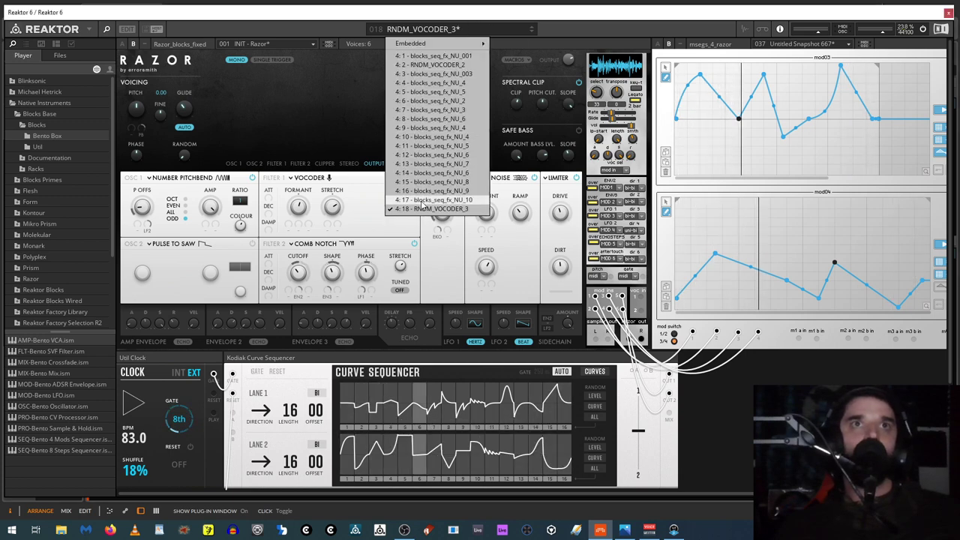
pyautogui.click(424, 201)
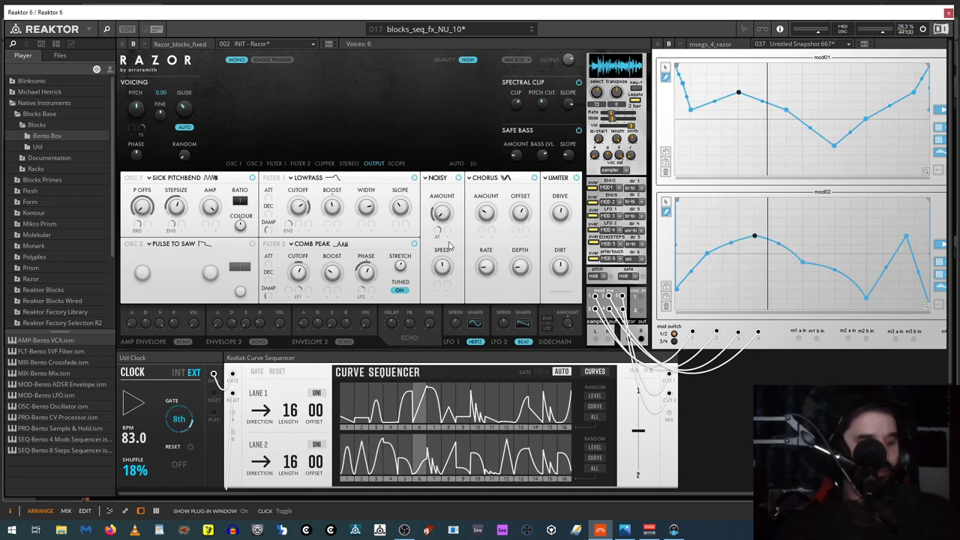
pyautogui.click(595, 417)
pyautogui.click(594, 469)
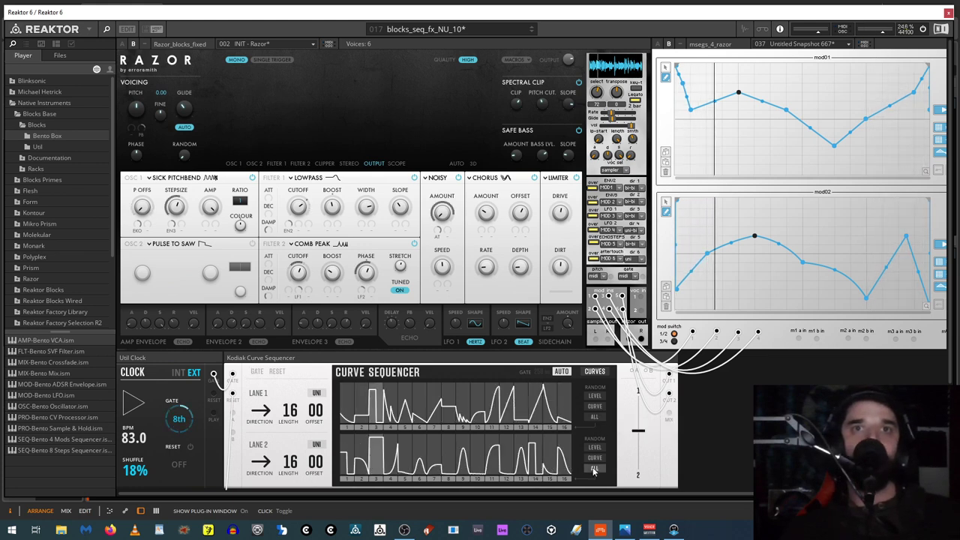
pyautogui.click(595, 417)
pyautogui.click(595, 469)
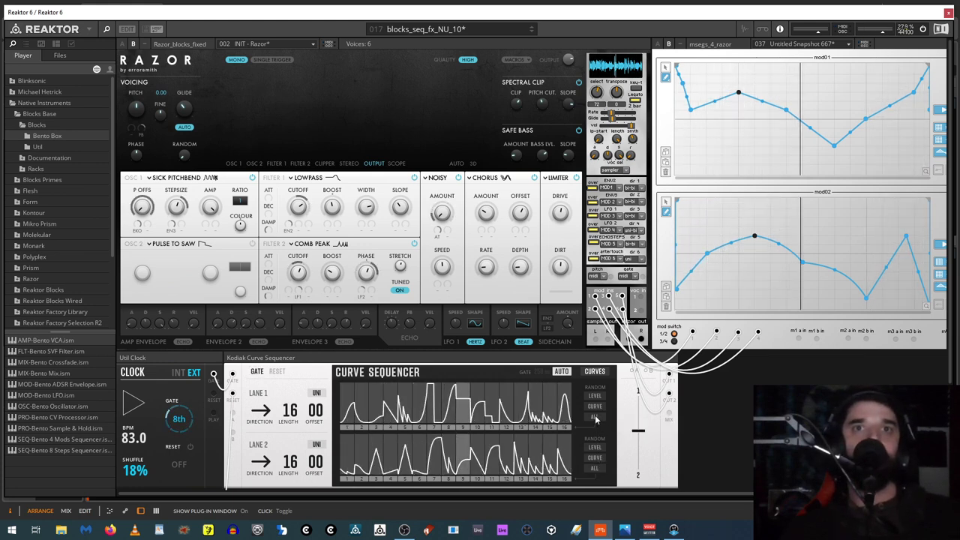
pyautogui.click(595, 417)
pyautogui.click(594, 468)
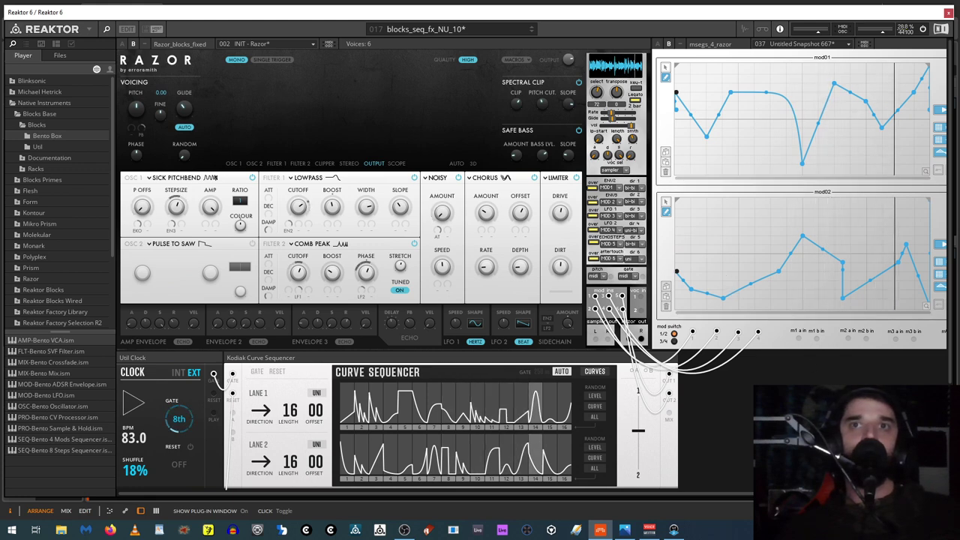
pyautogui.hscroll(3, 532, 266)
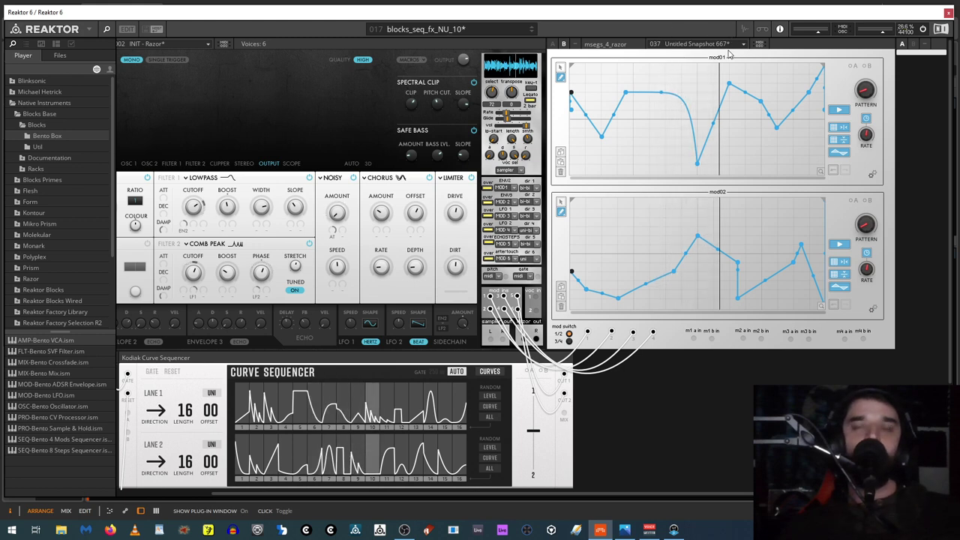
# Step: Deactivate the first Reaktor 6 track and reopen the Reaktor window of the second track with the new rack
pyautogui.click(948, 12)
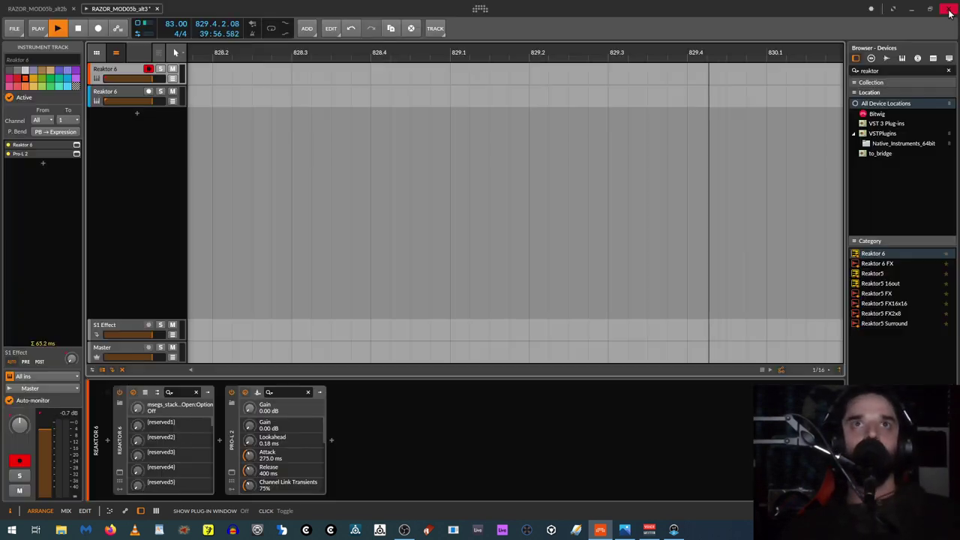
pyautogui.hotkey('alt', 'a')
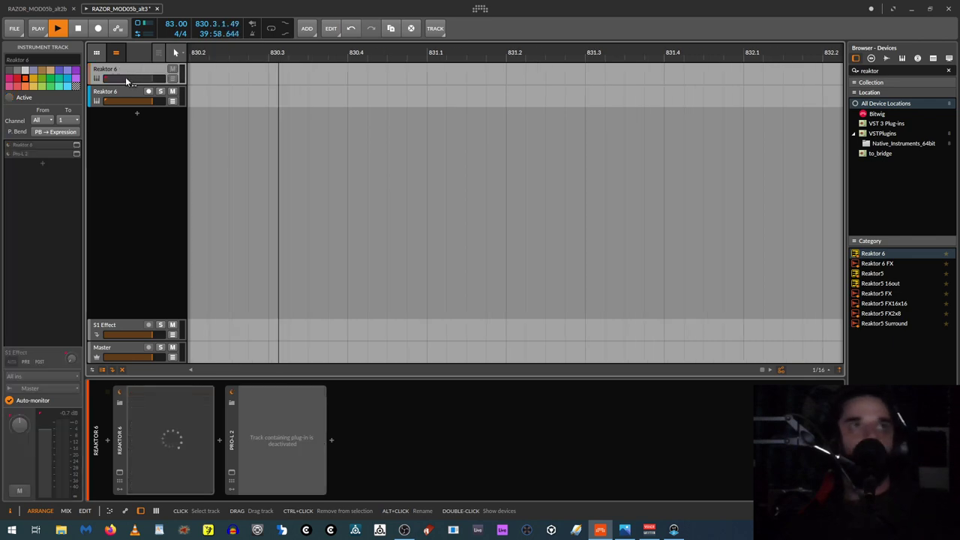
pyautogui.hotkey('alt', 'a')
pyautogui.click(121, 471)
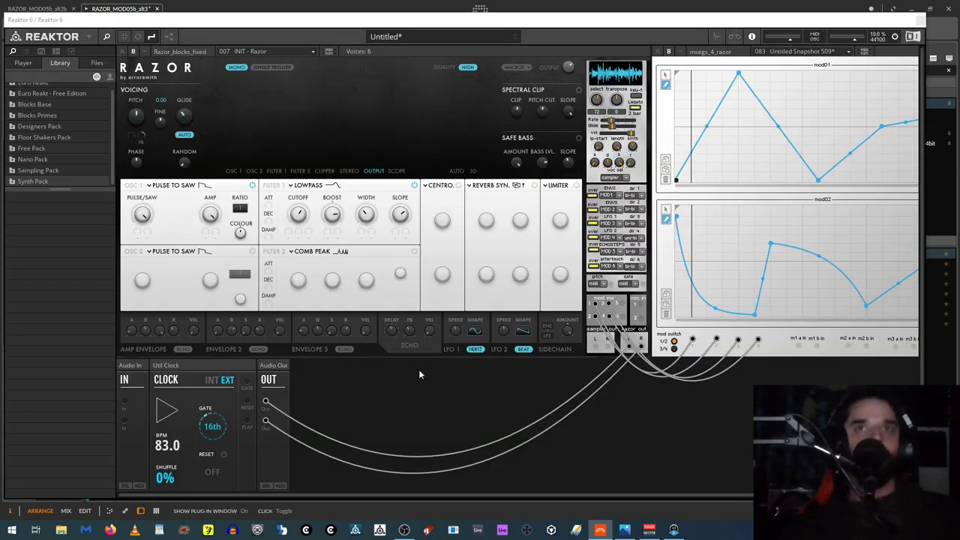
# Step: Open the modulation source choices for Filter 1's Cutoff and set Razor's dir 1 modulation direction to bi-bi
pyautogui.moveTo(408, 493); pyautogui.dragTo(430, 495)
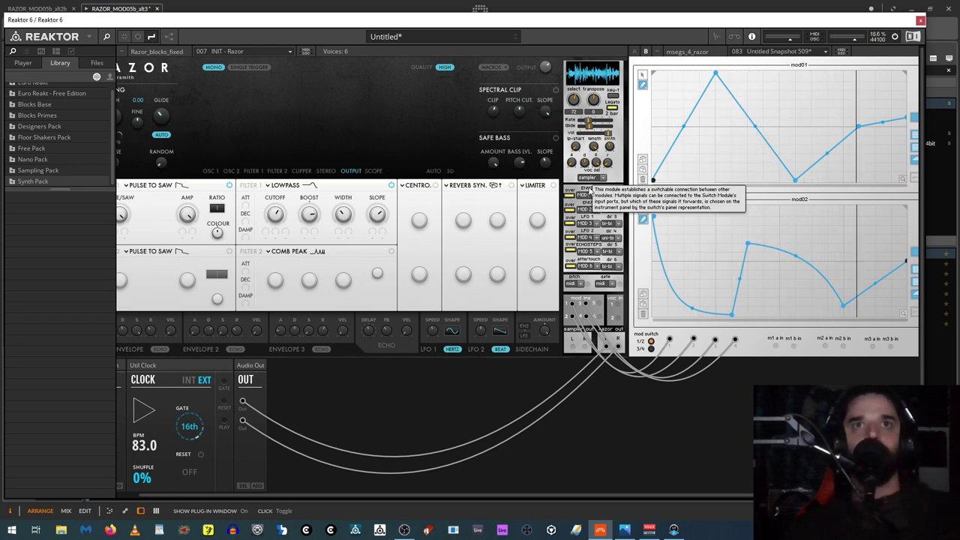
pyautogui.click(275, 235)
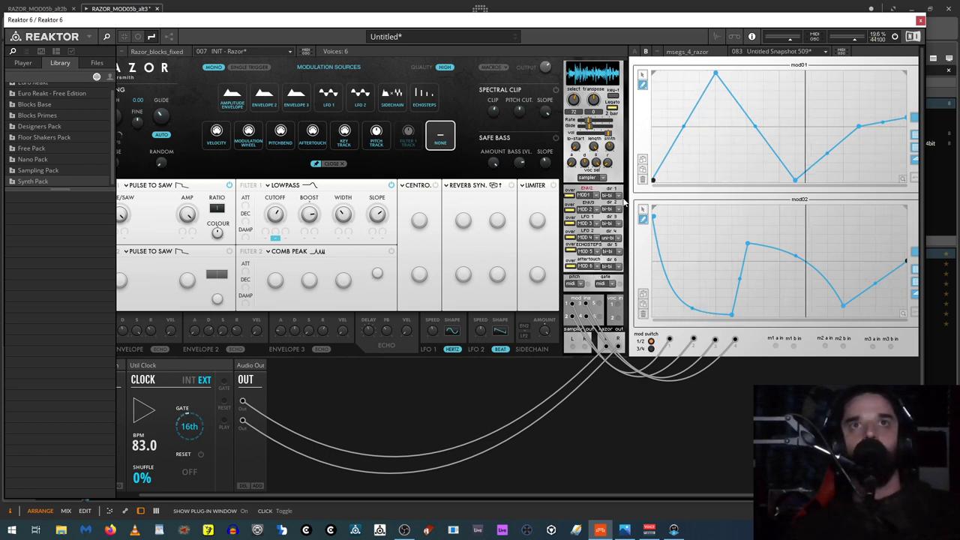
pyautogui.click(612, 196)
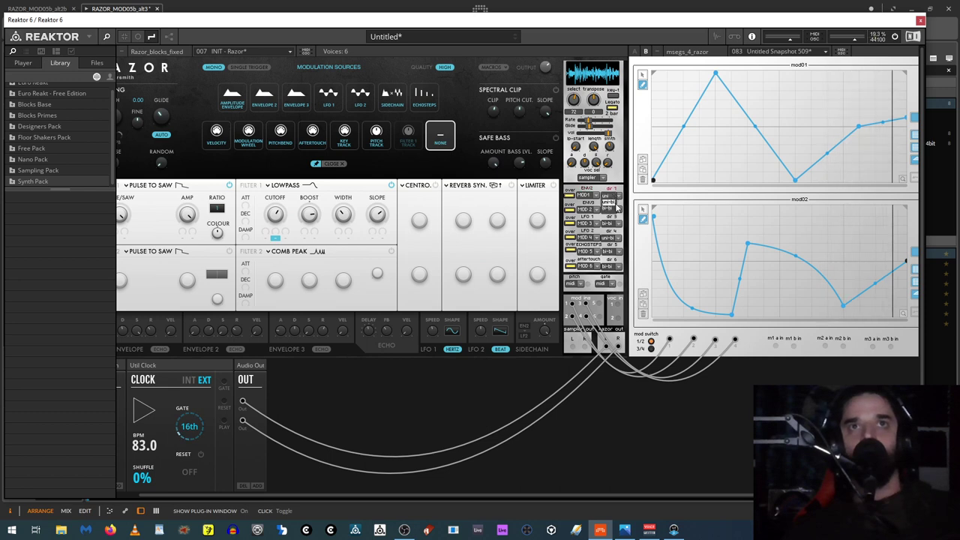
pyautogui.click(610, 208)
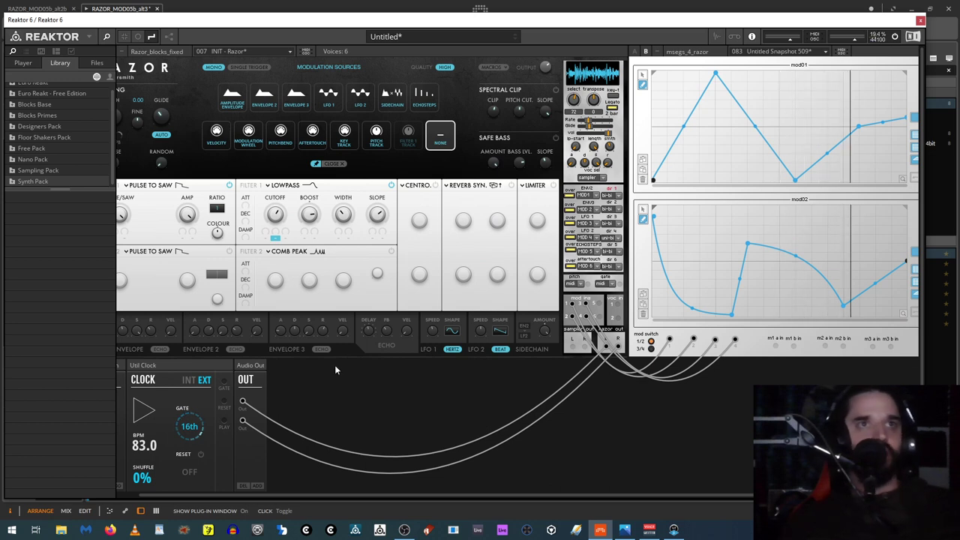
pyautogui.moveTo(379, 495); pyautogui.dragTo(278, 489)
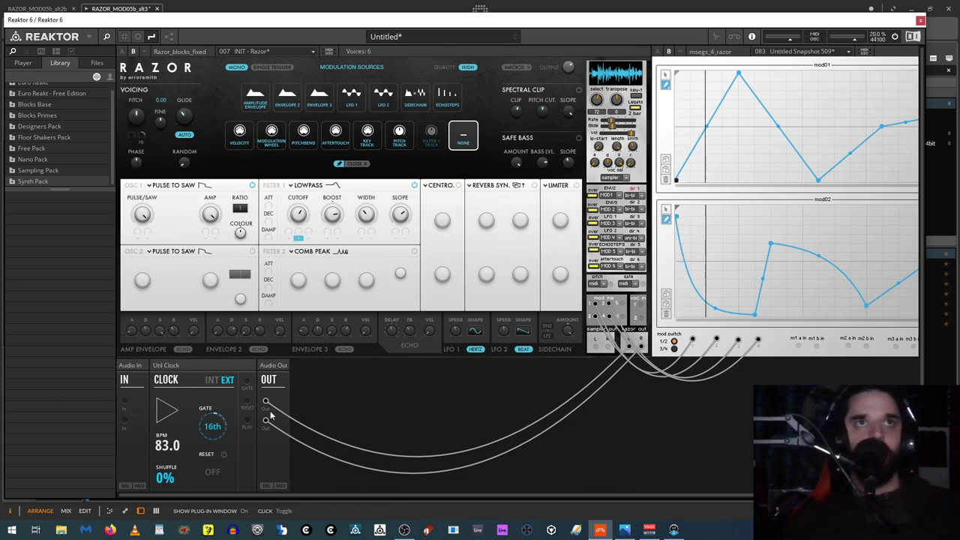
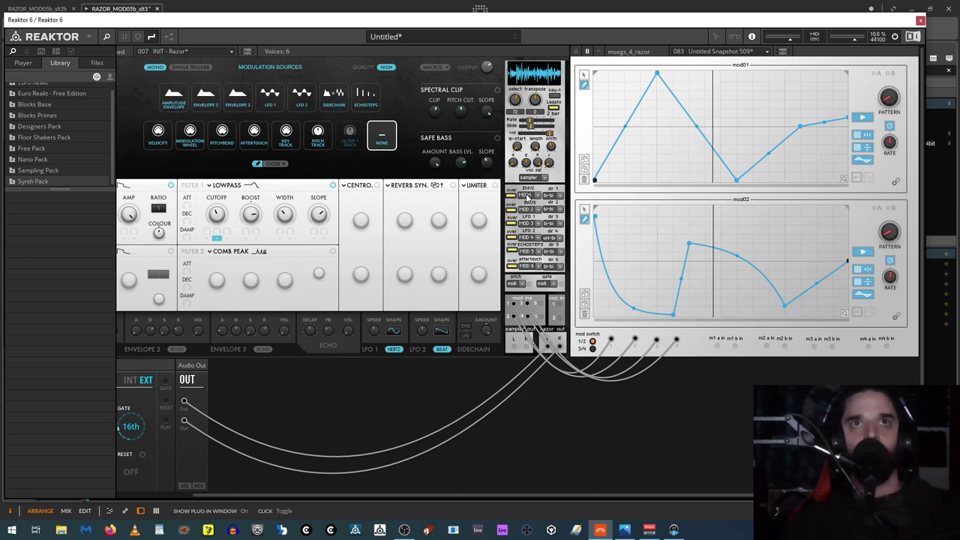
# Step: Assign Envelope 2 as the modulation source of Filter 1's Cutoff and set Razor's dir 1 modulation direction to uni-bi
pyautogui.click(212, 108)
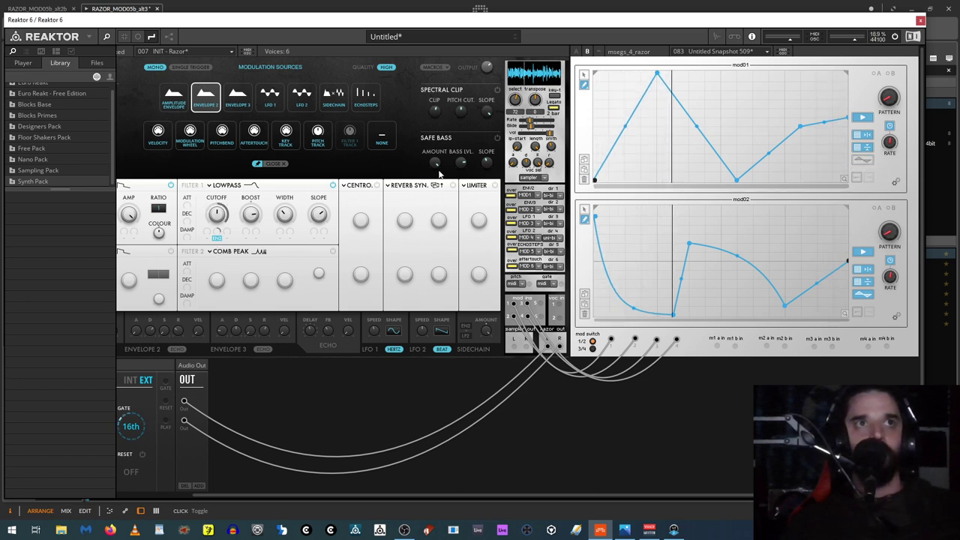
pyautogui.click(551, 194)
pyautogui.click(553, 197)
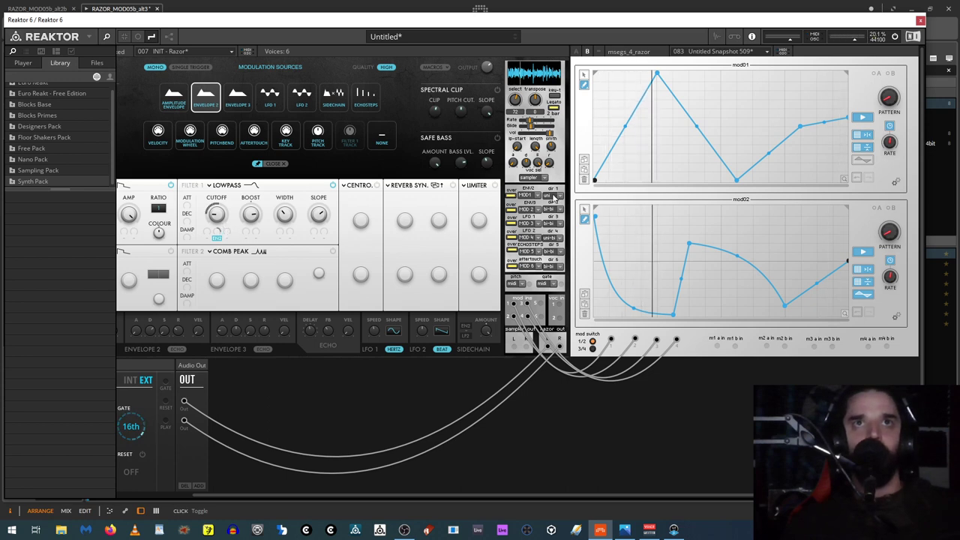
pyautogui.click(553, 196)
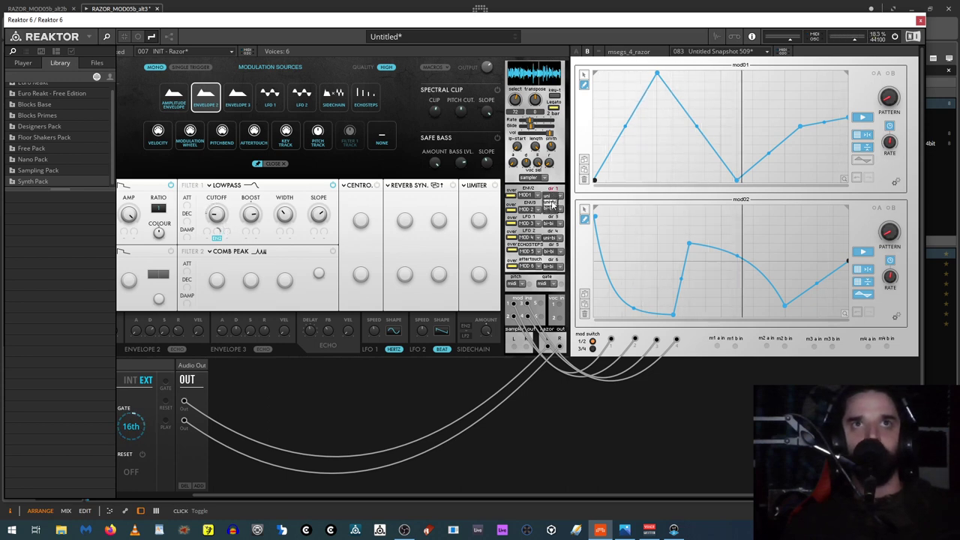
pyautogui.click(552, 203)
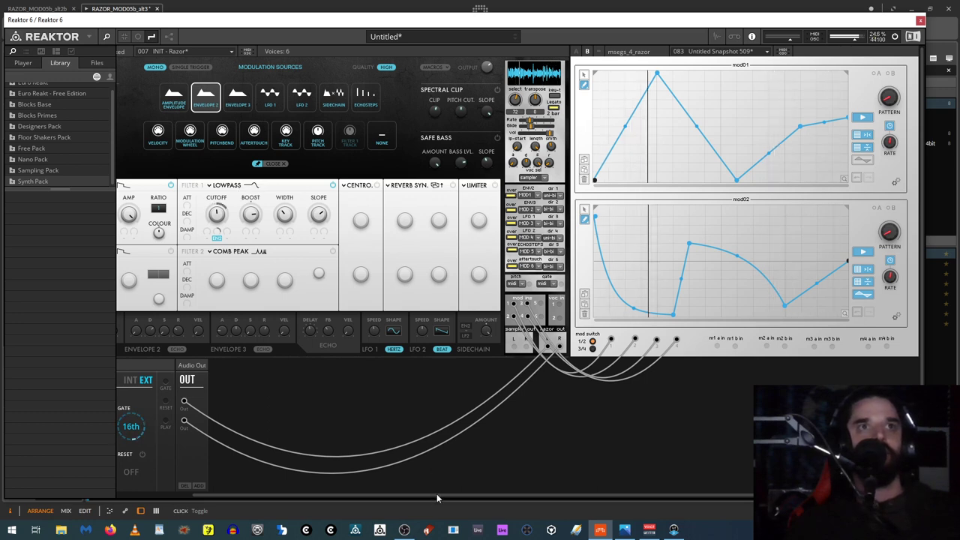
# Step: Add a MOD-Bento LFO block to the rack and patch its output into Razor's mod in 5
pyautogui.moveTo(437, 494); pyautogui.dragTo(356, 497)
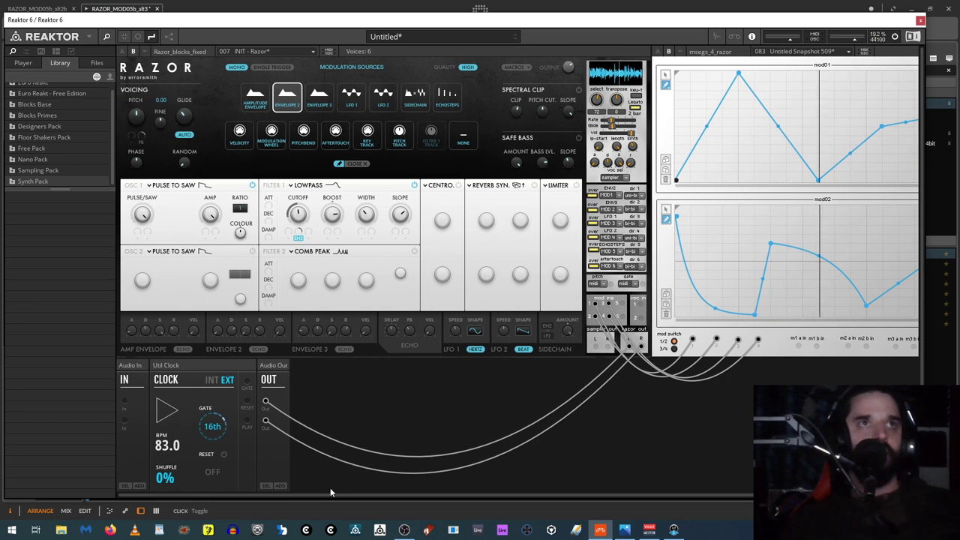
pyautogui.doubleClick(363, 402)
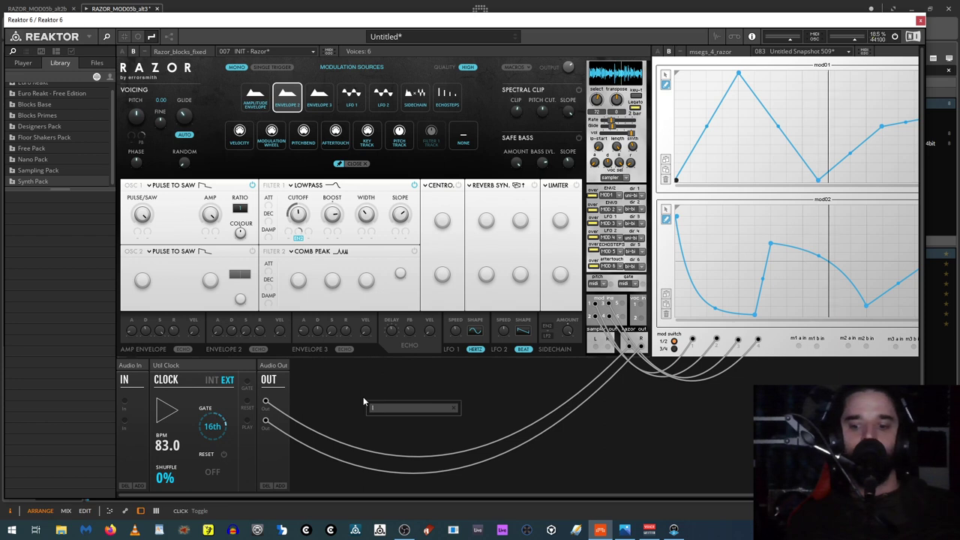
pyautogui.write('lfo')
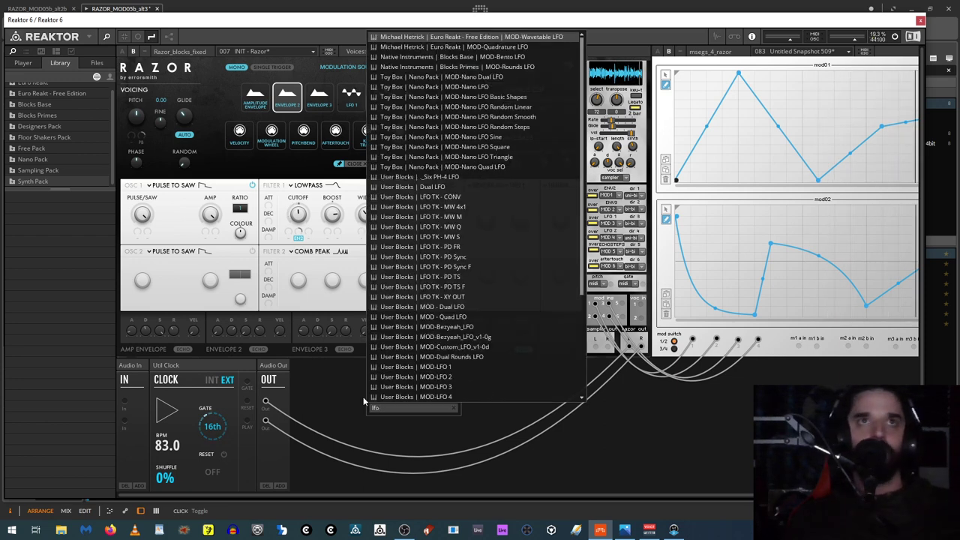
pyautogui.click(518, 57)
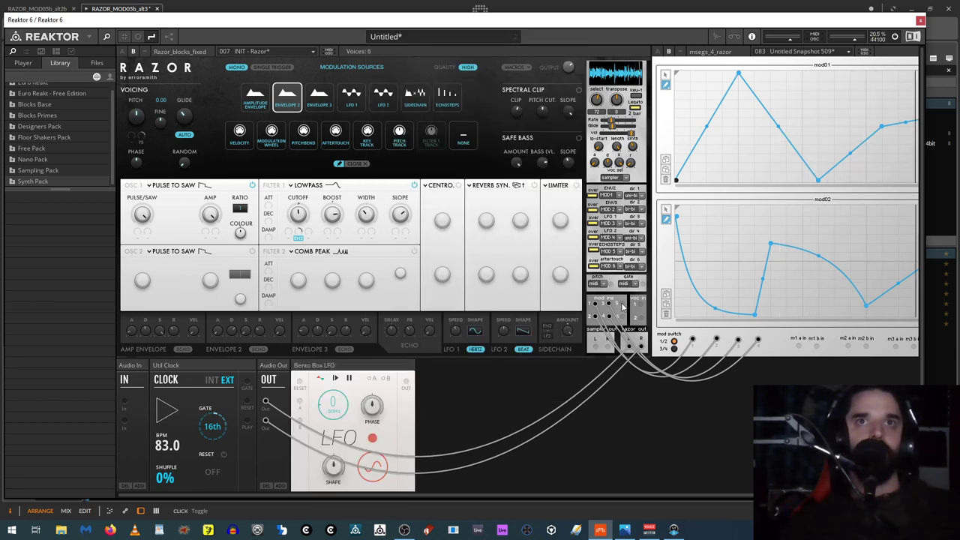
pyautogui.moveTo(435, 381); pyautogui.dragTo(406, 381)
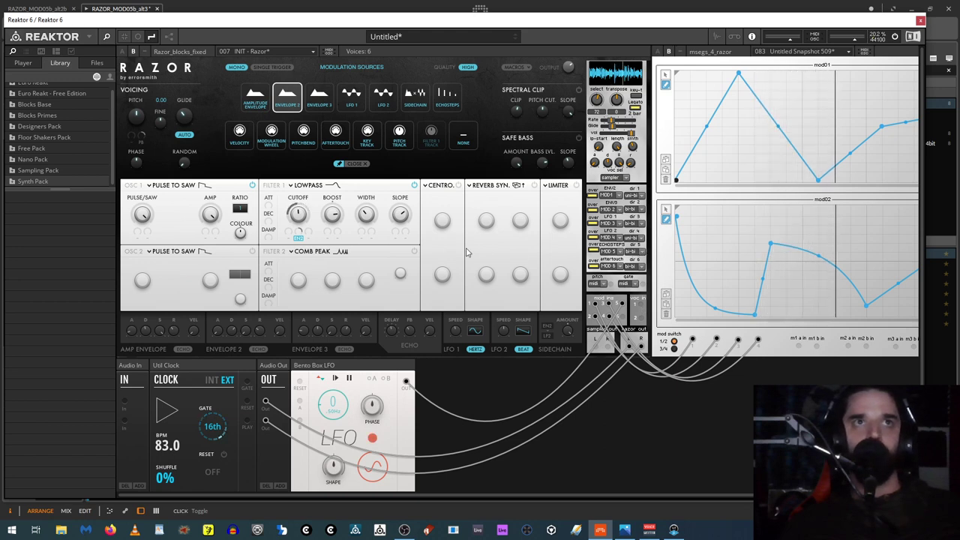
# Step: Try Echosteps with dir 5 set to uni as the modulator of Oscillator 1's Pulse/Saw, and reset that source to None
pyautogui.click(139, 237)
pyautogui.click(447, 96)
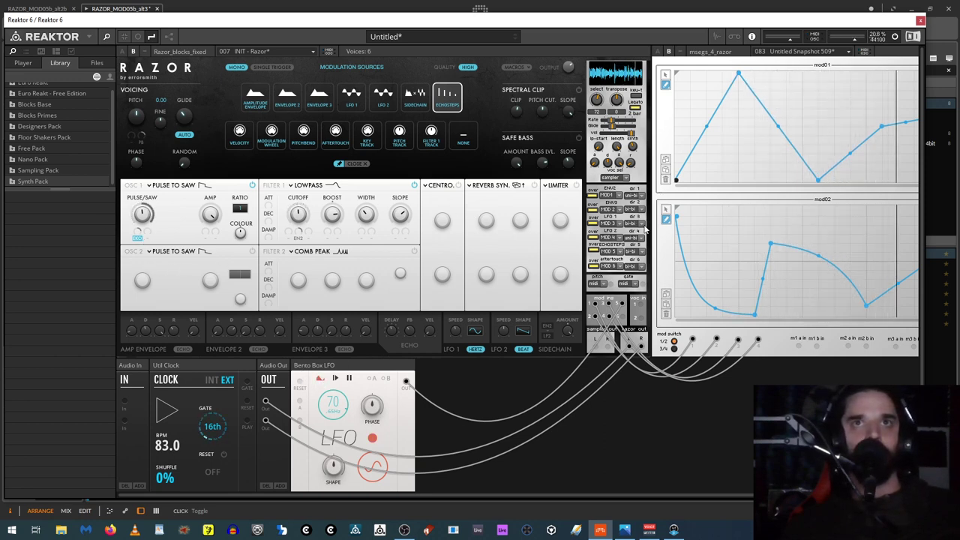
pyautogui.click(636, 253)
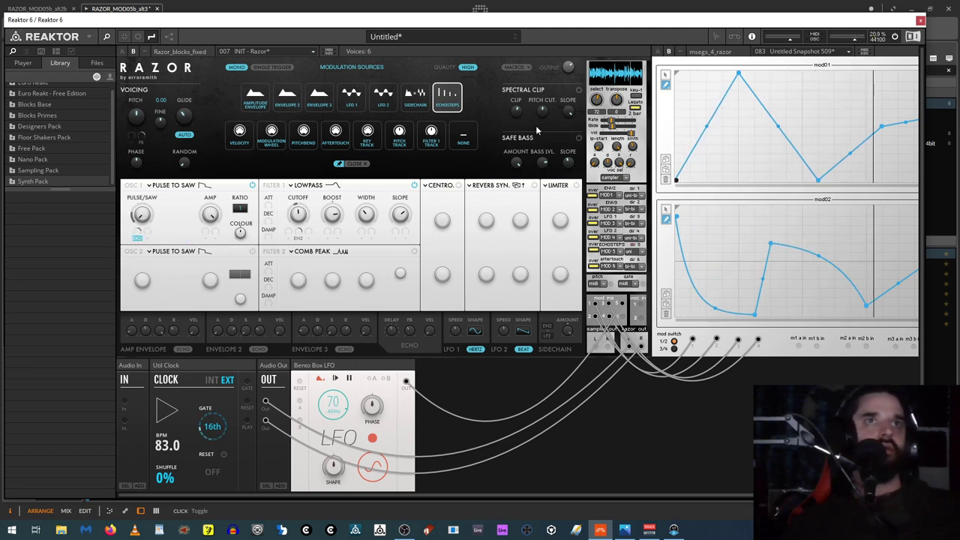
pyautogui.click(463, 138)
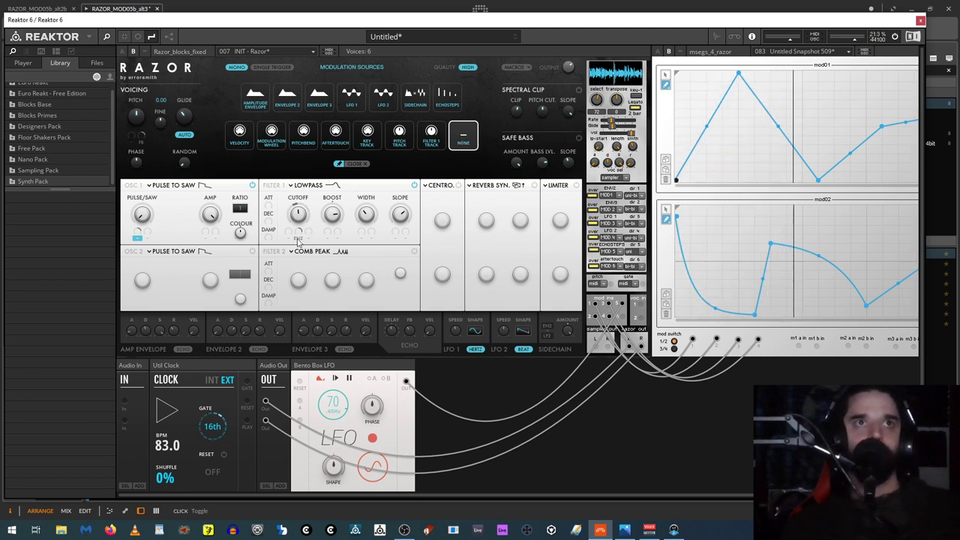
# Step: Try the Vocoder type on Filter 1, check the voc sel input choices while keeping sampler, and return the filter to Lowpass
pyautogui.click(622, 179)
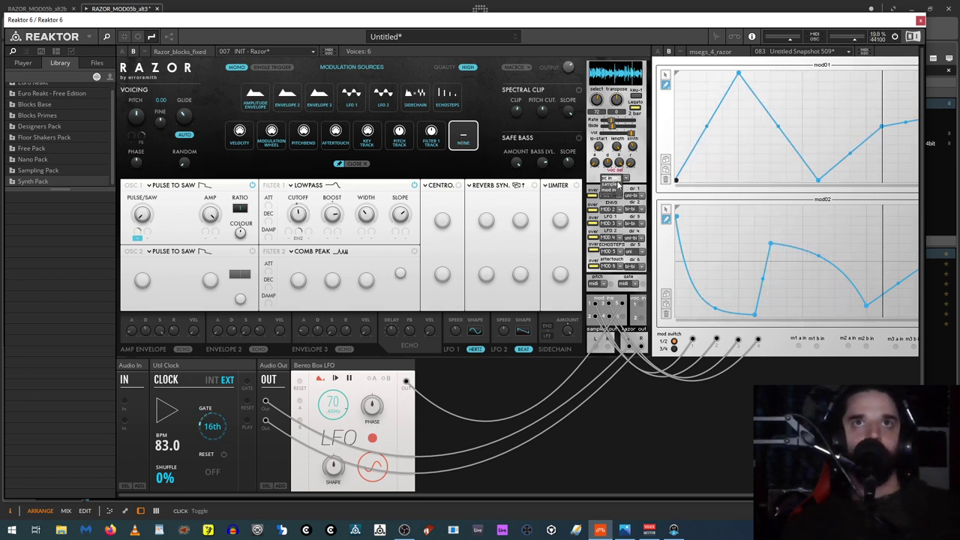
pyautogui.click(615, 184)
pyautogui.click(360, 187)
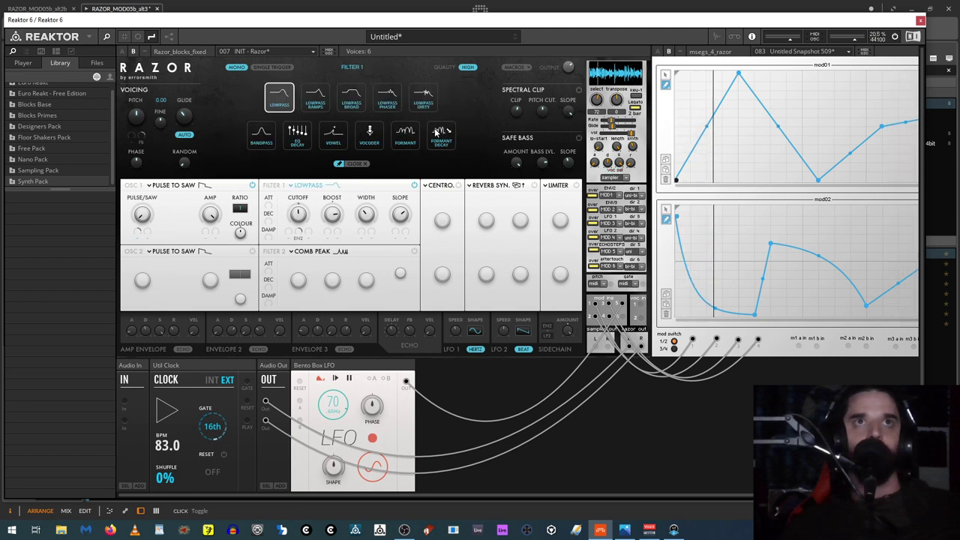
pyautogui.click(370, 134)
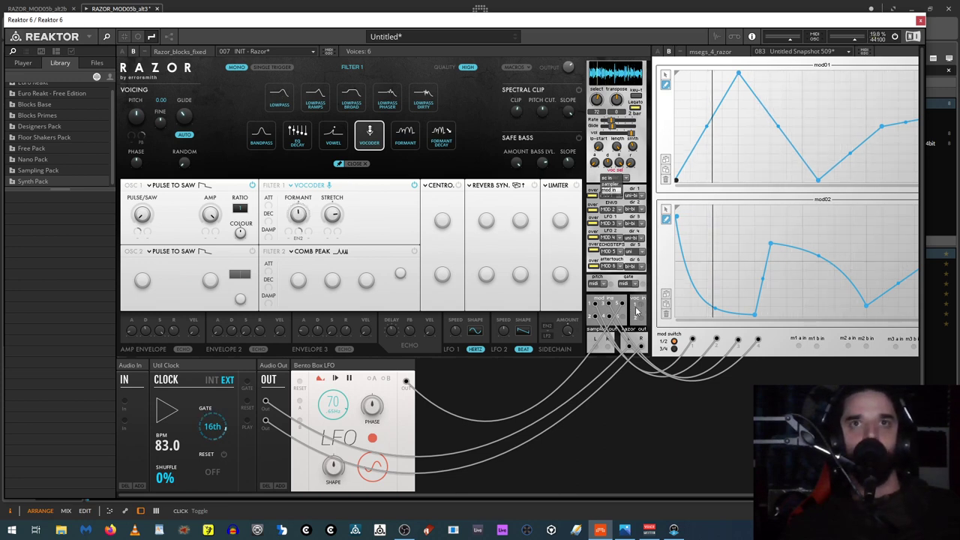
pyautogui.click(610, 184)
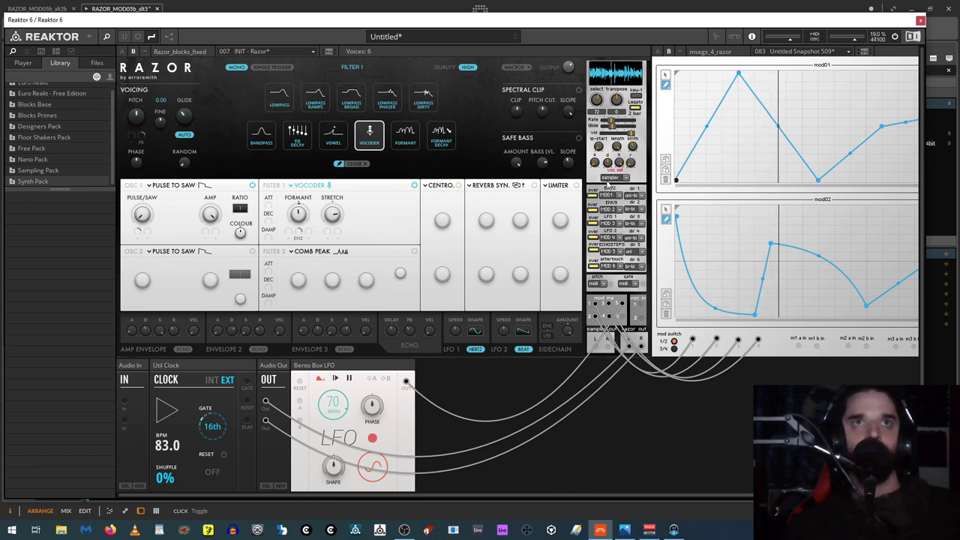
pyautogui.click(279, 98)
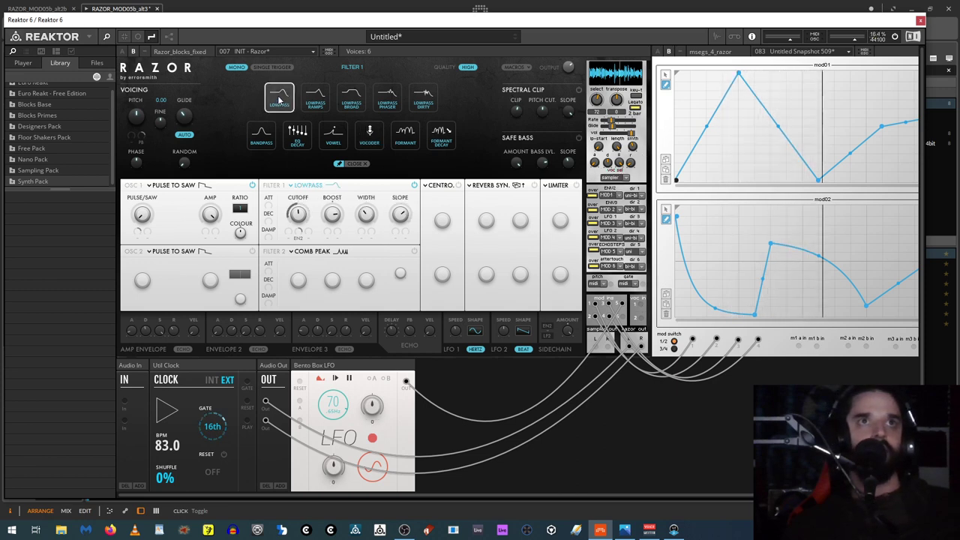
# Step: Add a SEQ-Bento 8 Steps Sequencer, patching its pitch output to Razor's pitch input and the Clock's gate into its gate input
pyautogui.doubleClick(452, 421)
pyautogui.write('lfo')
pyautogui.press('BackSpace')
pyautogui.press('BackSpace')
pyautogui.press('BackSpace')
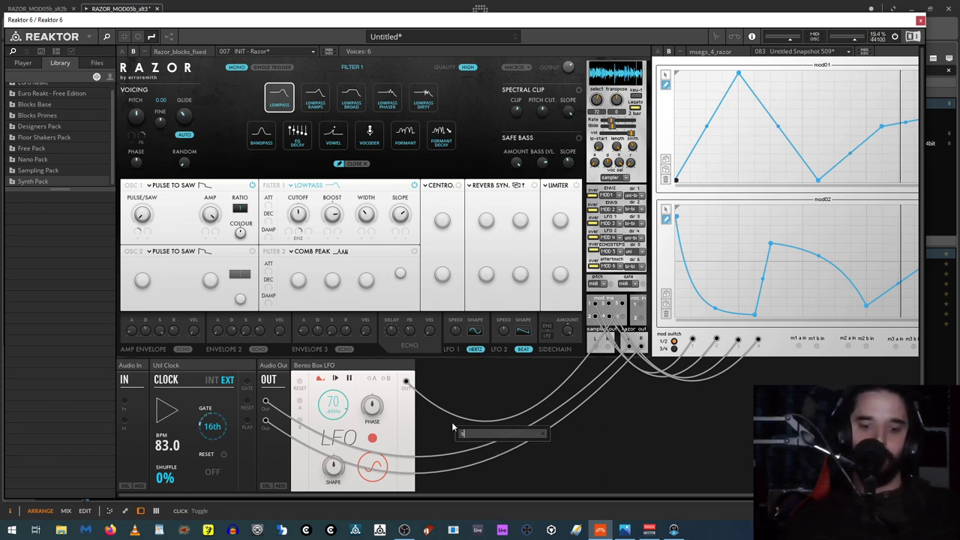
pyautogui.write('seq')
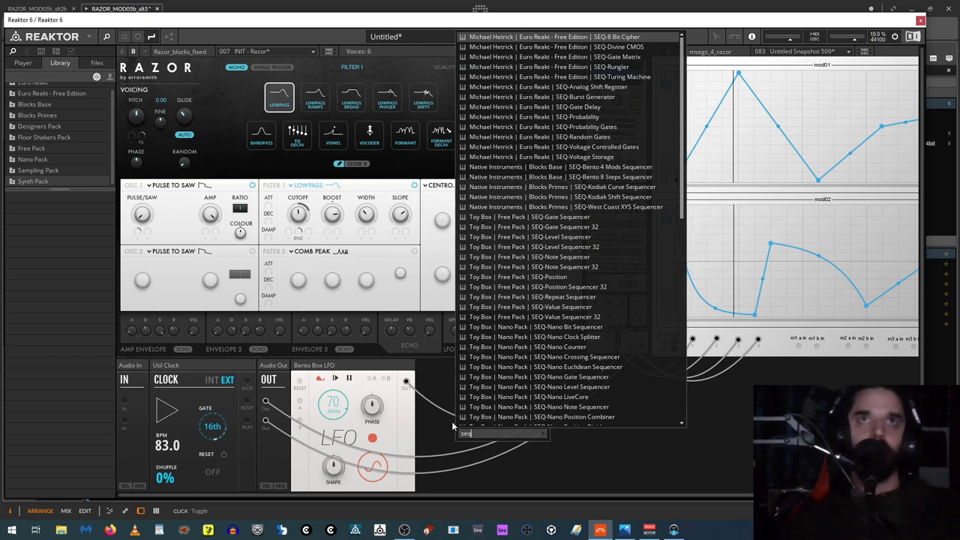
pyautogui.click(545, 177)
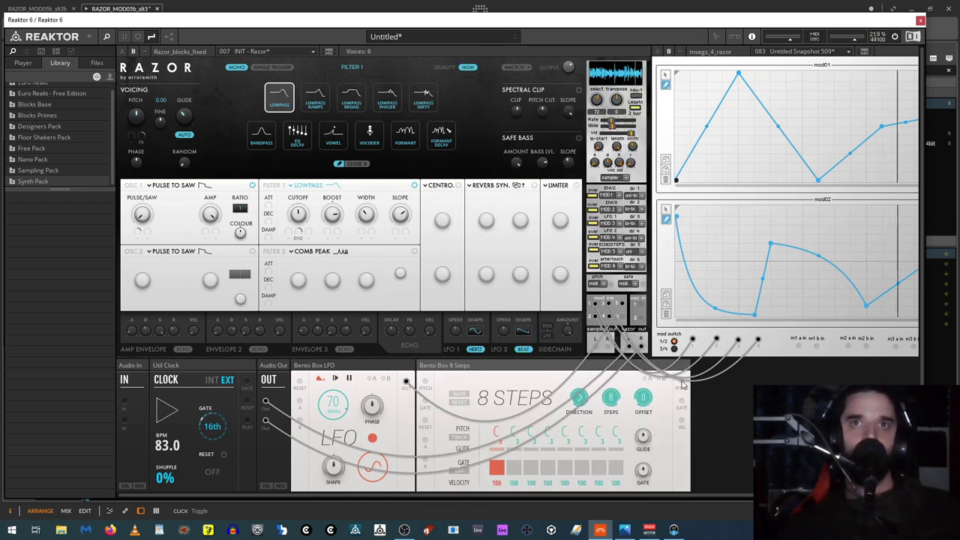
pyautogui.moveTo(682, 382); pyautogui.dragTo(611, 283)
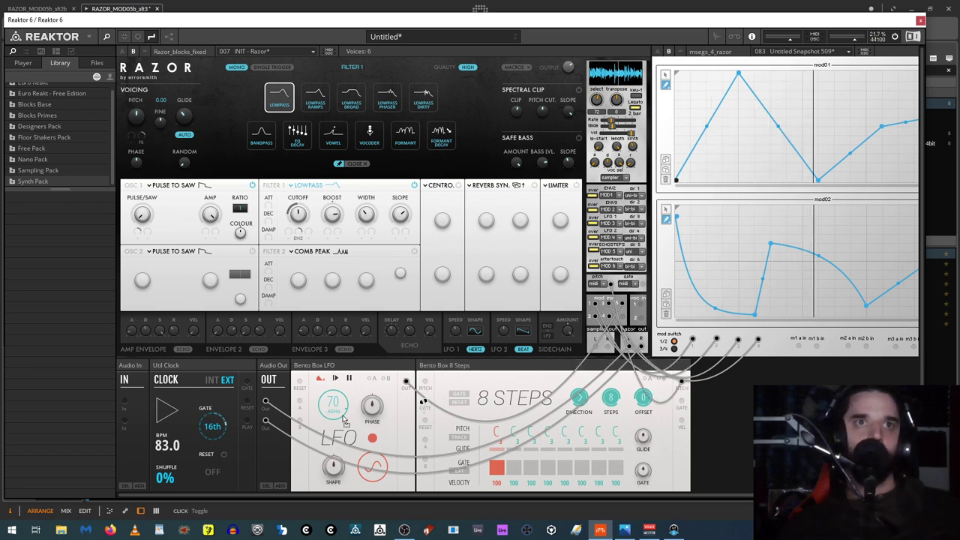
pyautogui.moveTo(248, 385); pyautogui.dragTo(247, 383)
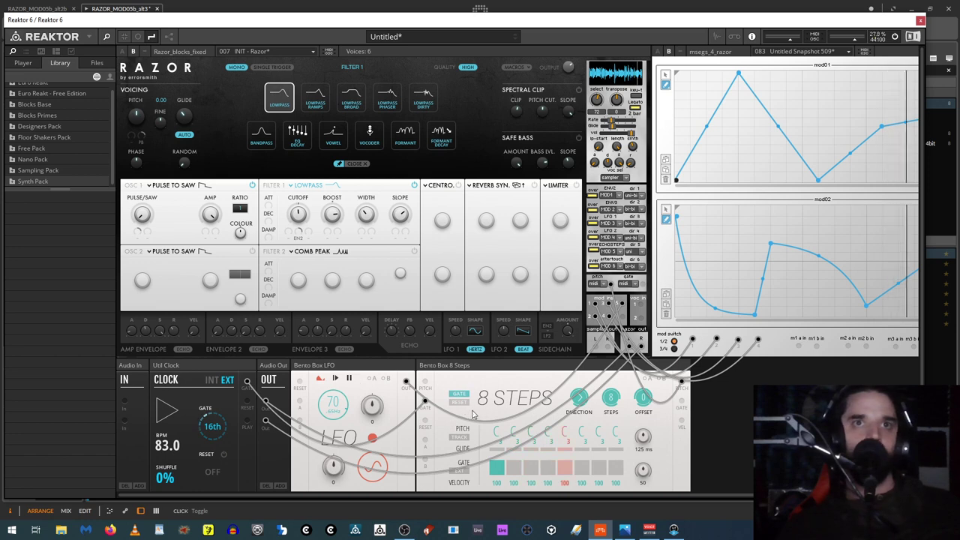
# Step: Enable glide on steps 1, 2, 4, 5 and 6 of the 8 Steps sequencer
pyautogui.click(498, 450)
pyautogui.click(513, 450)
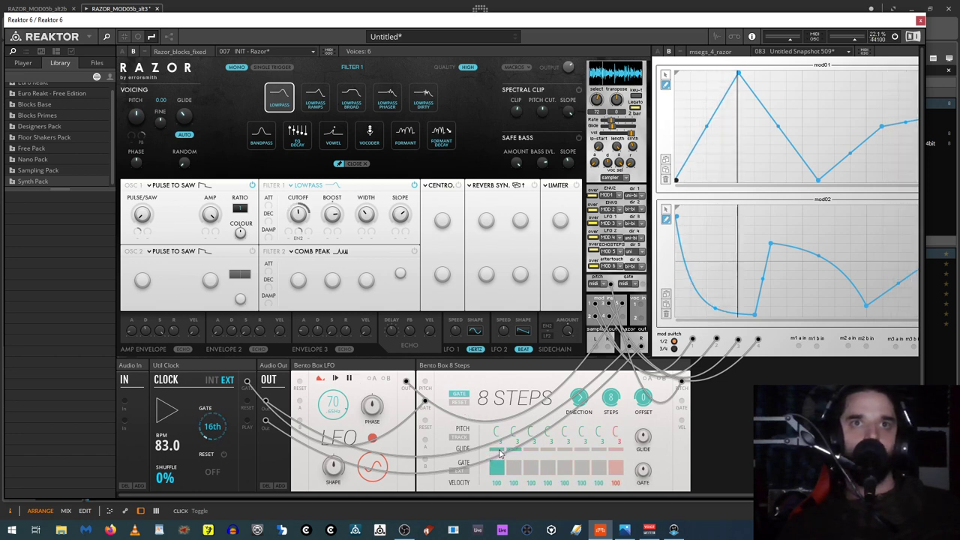
pyautogui.click(547, 449)
pyautogui.click(564, 451)
pyautogui.click(582, 450)
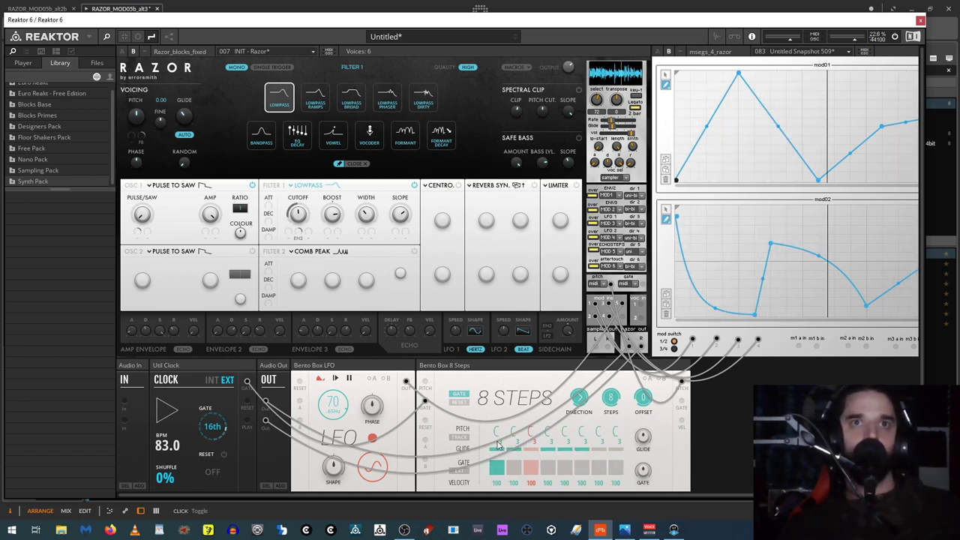
# Step: Set sequencer steps 1 to 6 to the pitches C#, F#, D#, F#, G and F, and switch Razor's pitch source to blocks
pyautogui.moveTo(514, 433); pyautogui.dragTo(515, 450)
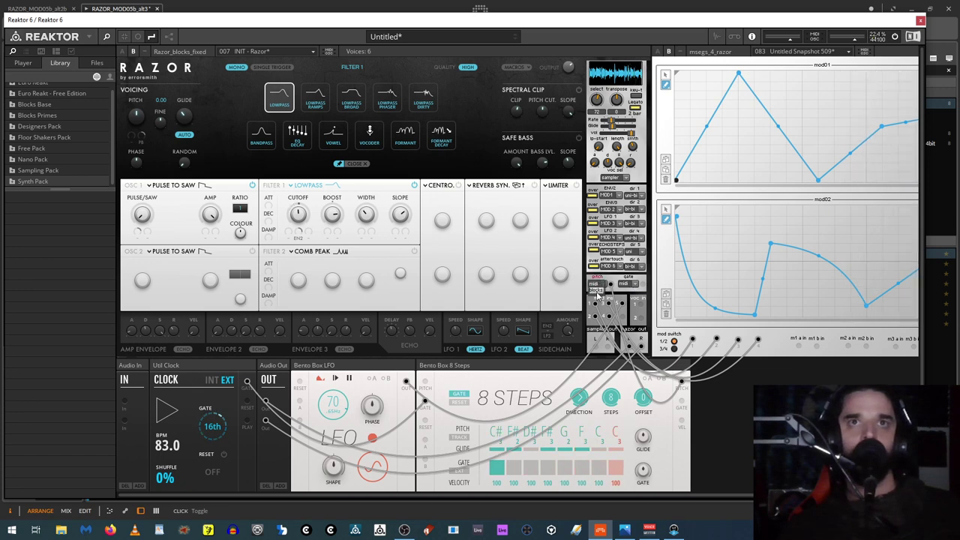
pyautogui.click(598, 290)
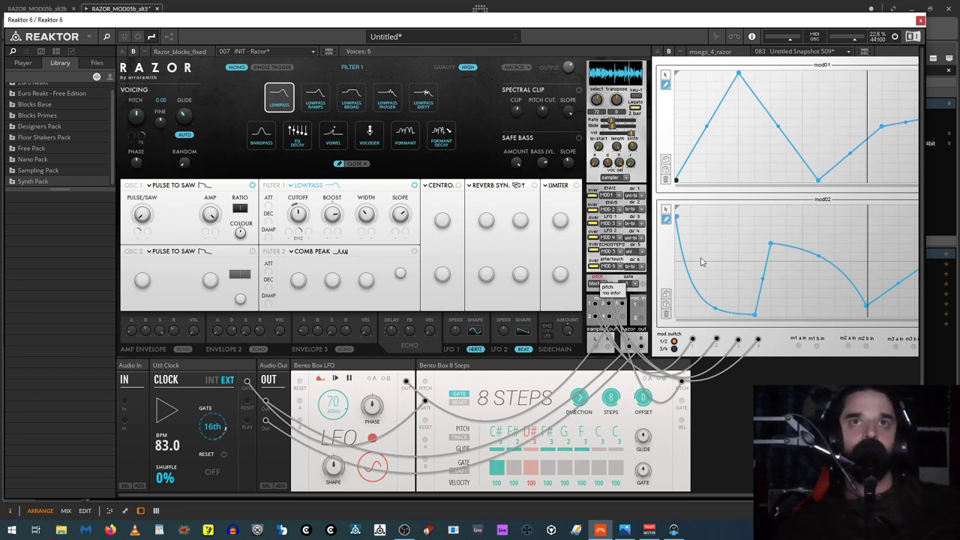
# Step: Deactivate the second Reaktor 6 track and load Reaktor 6 onto a new instrument track
pyautogui.click(920, 20)
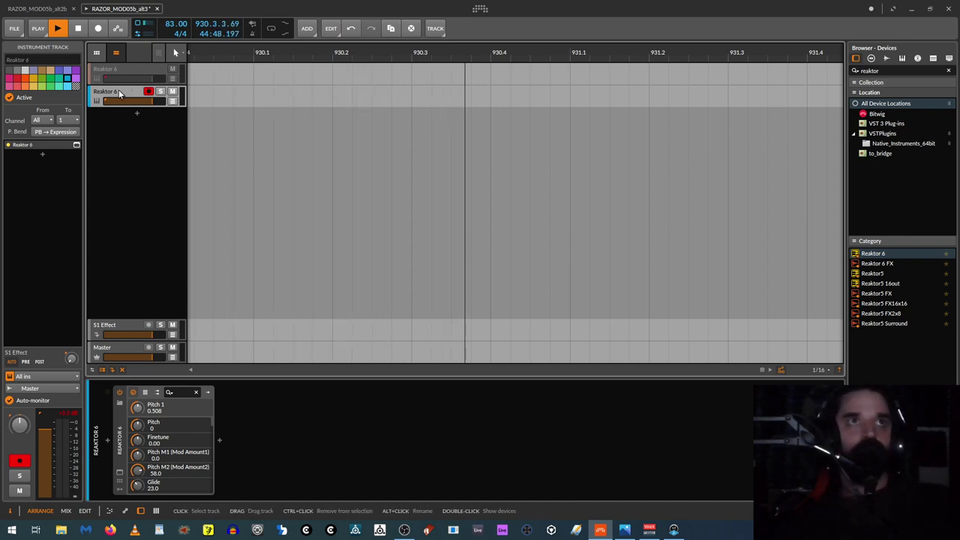
pyautogui.hotkey('alt', 'a')
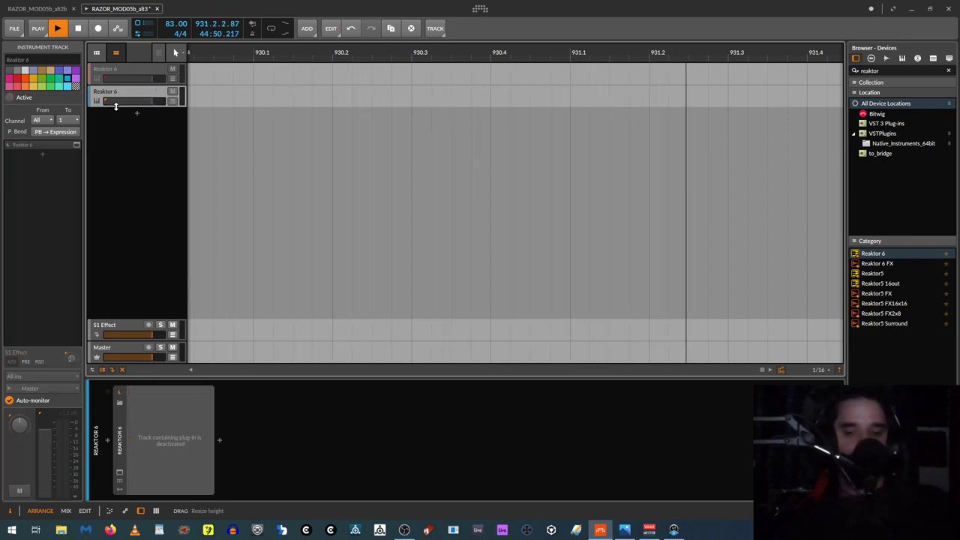
pyautogui.doubleClick(118, 113)
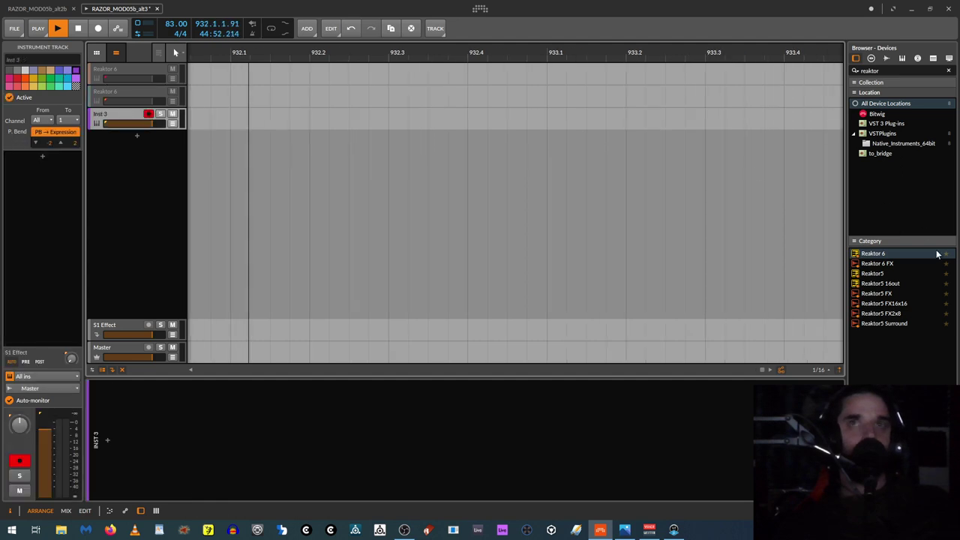
pyautogui.click(876, 255)
pyautogui.moveTo(877, 257); pyautogui.dragTo(109, 127)
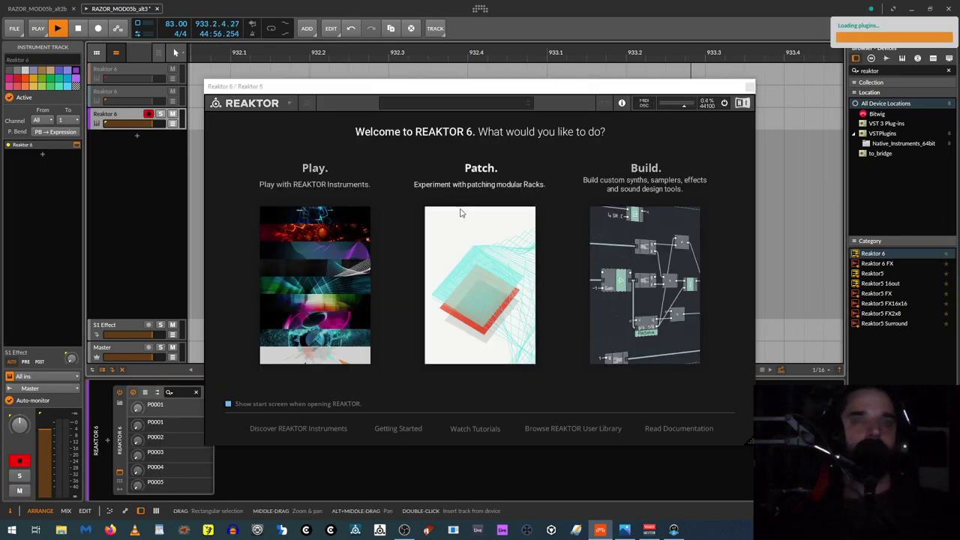
# Step: Choose Play on Reaktor's welcome screen, and close and reopen the plug-in window
pyautogui.click(313, 188)
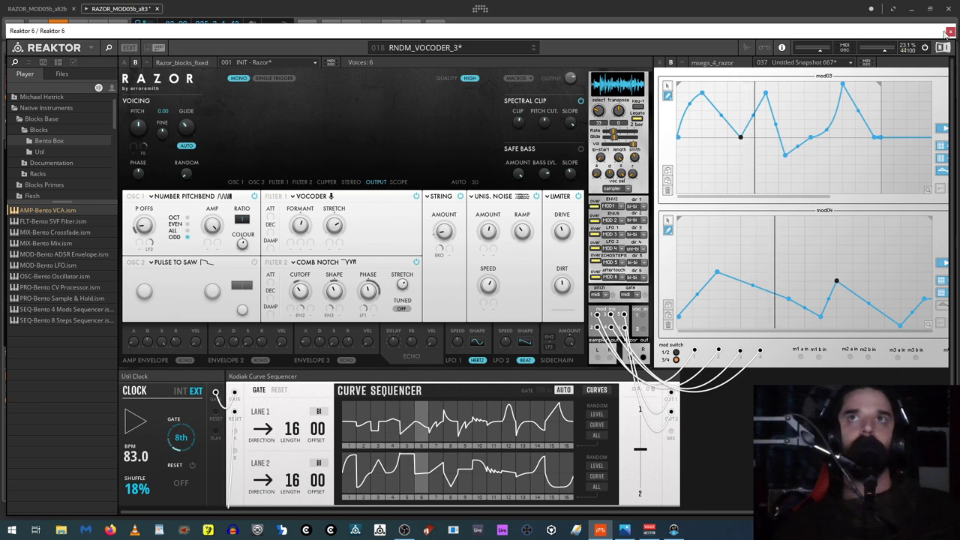
pyautogui.click(948, 29)
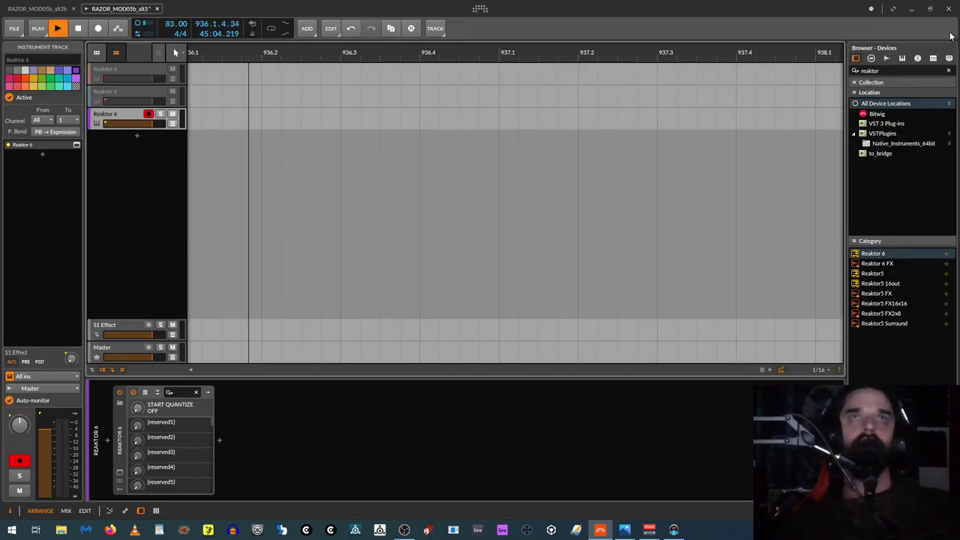
pyautogui.click(118, 475)
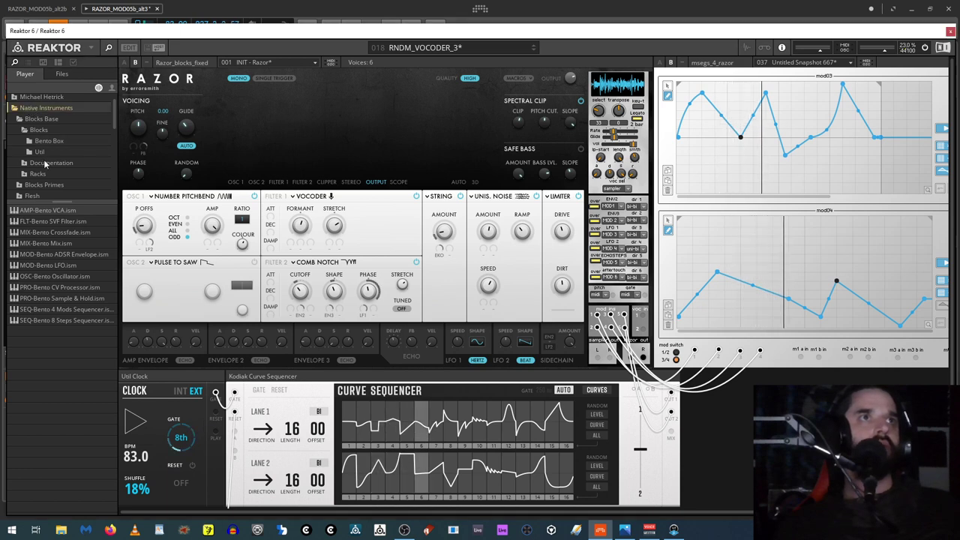
# Step: Load the original Razor.rkplr from the Native Instruments Razor folder, discarding the changes to the current ensemble
pyautogui.scroll(-2, 54, 154)
pyautogui.scroll(-1, 54, 162)
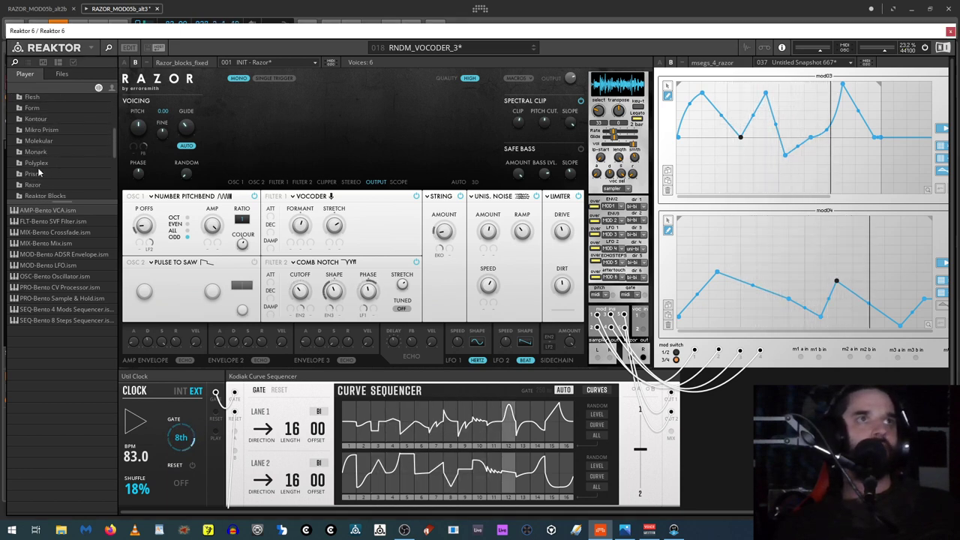
pyautogui.click(30, 185)
pyautogui.doubleClick(24, 210)
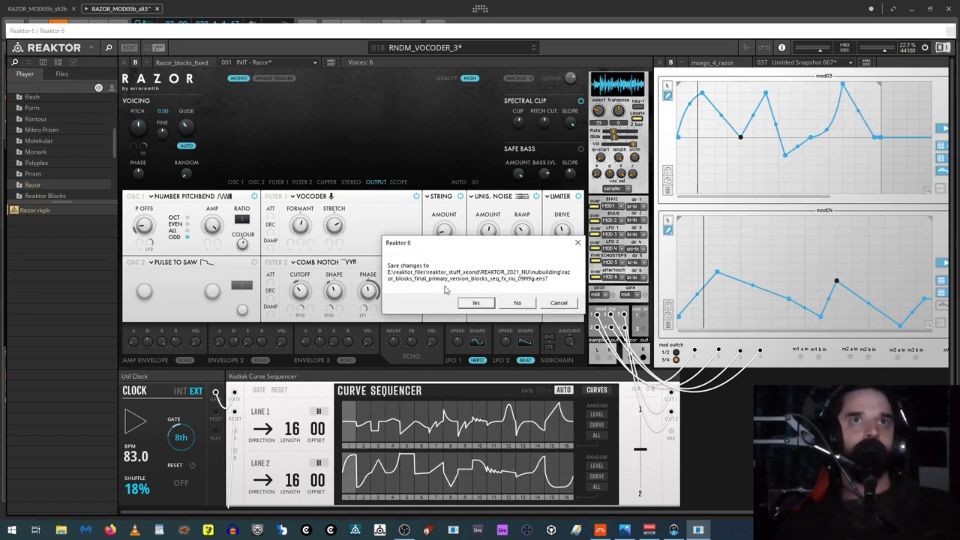
pyautogui.click(516, 302)
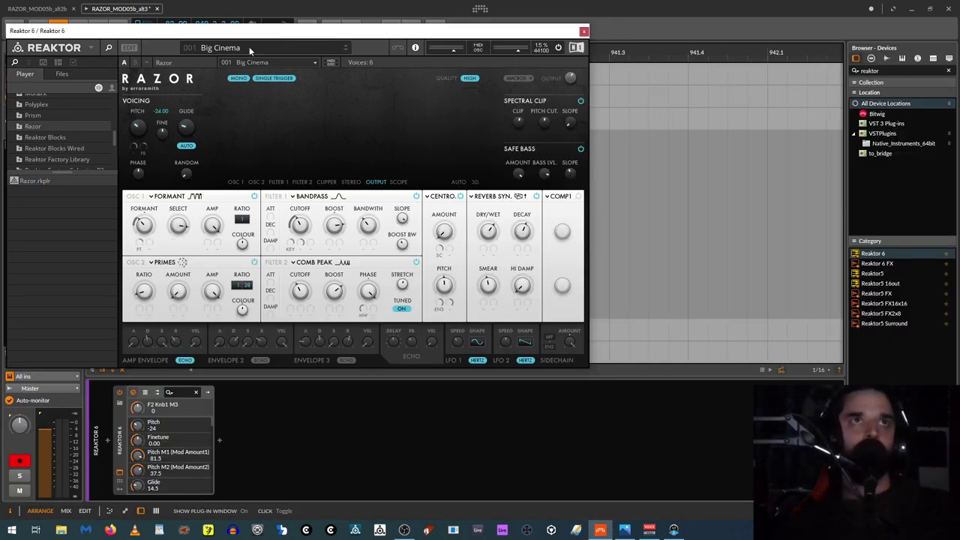
# Step: Load the INIT - Razor snapshot
pyautogui.click(265, 63)
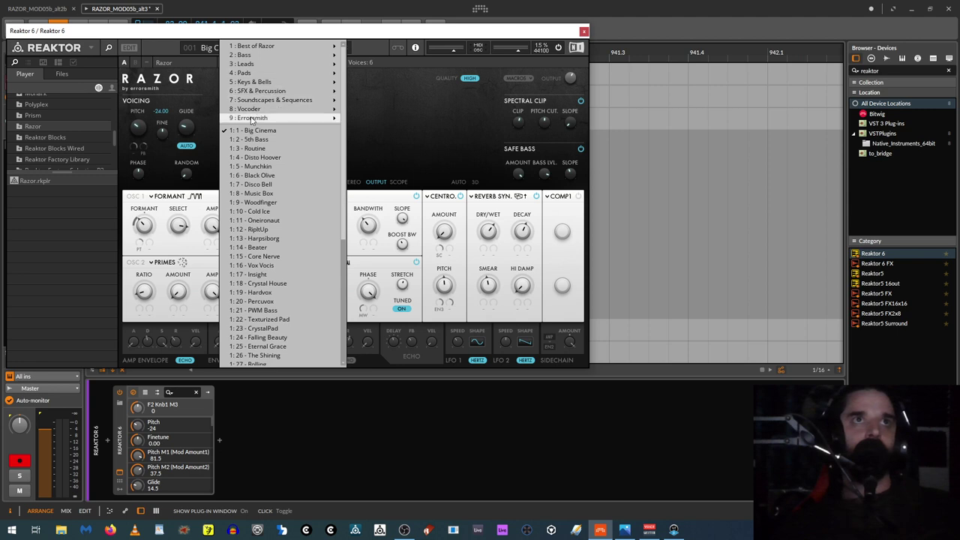
pyautogui.moveTo(256, 117)
pyautogui.click(372, 46)
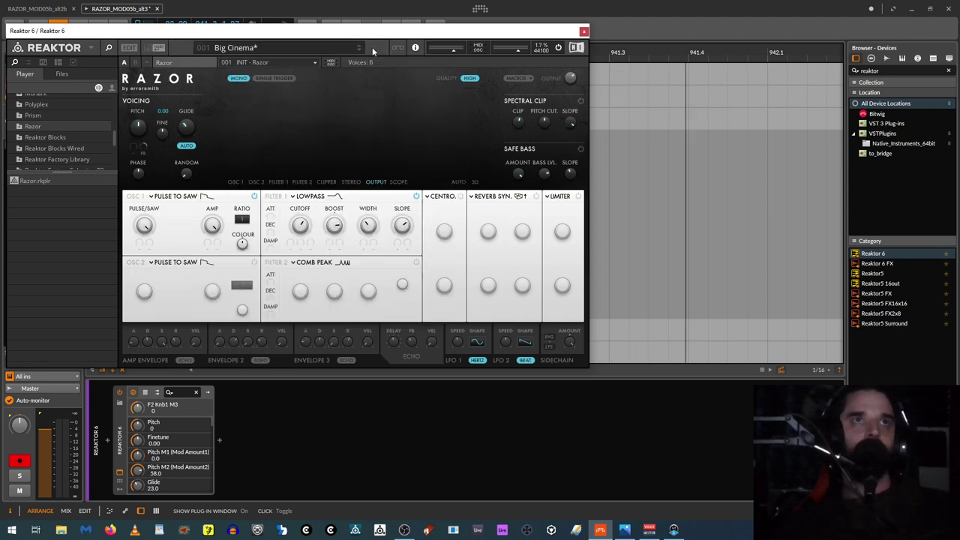
# Step: Enable edit mode, open the Razor Ensemble structure and enlarge the plug-in window
pyautogui.click(130, 48)
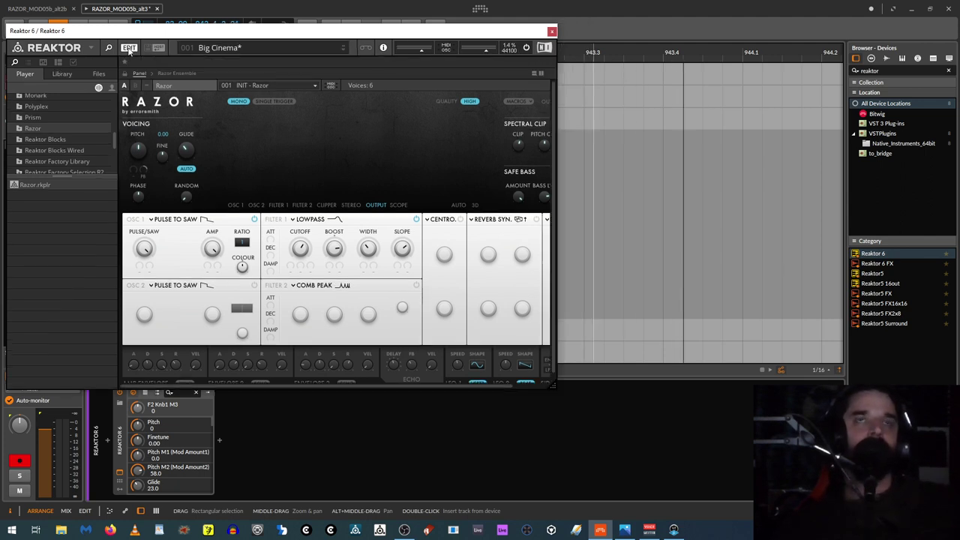
pyautogui.click(173, 73)
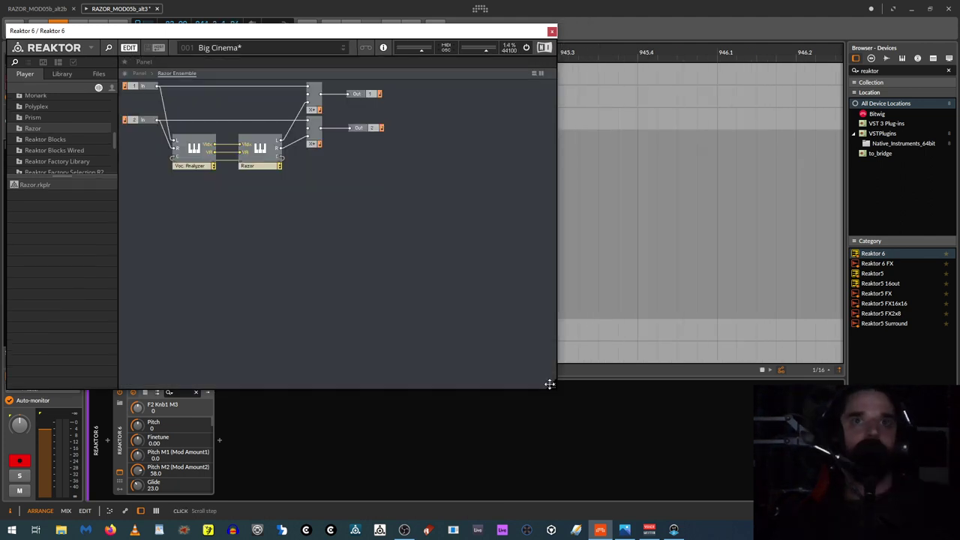
pyautogui.moveTo(550, 384); pyautogui.dragTo(877, 516)
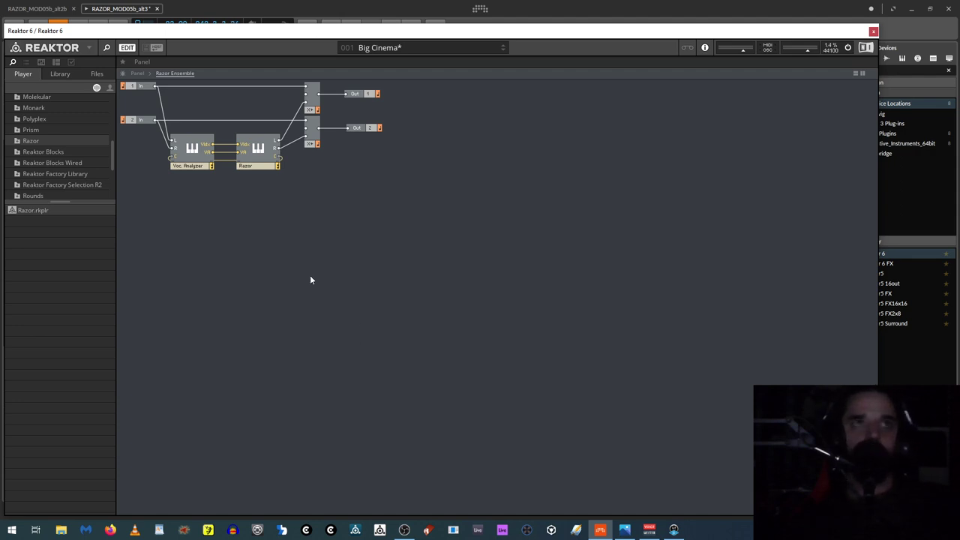
# Step: Open the Voc. Analyzer instrument's structure and copy its Analyzer macro together with all input and output ports
pyautogui.moveTo(193, 151); pyautogui.dragTo(193, 148)
pyautogui.doubleClick(191, 146)
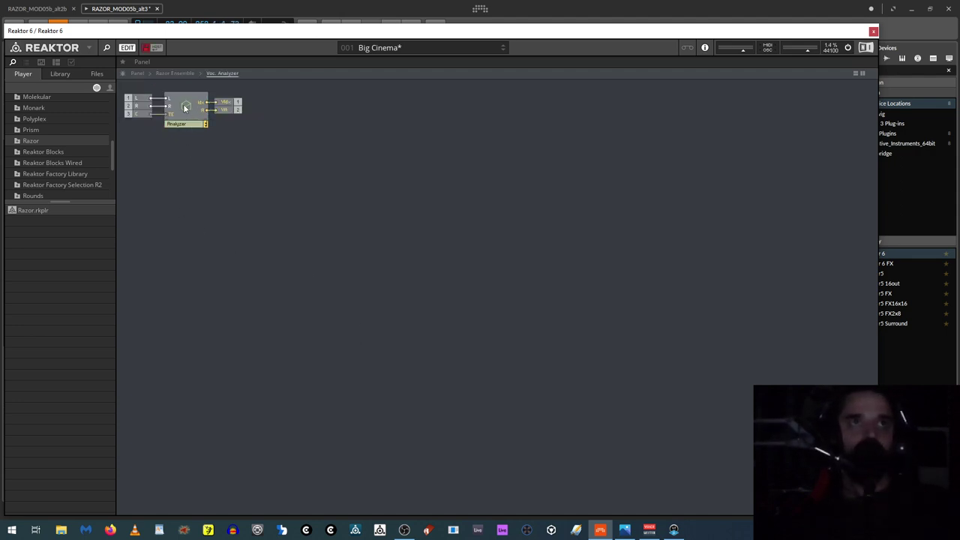
pyautogui.moveTo(130, 90); pyautogui.dragTo(237, 144)
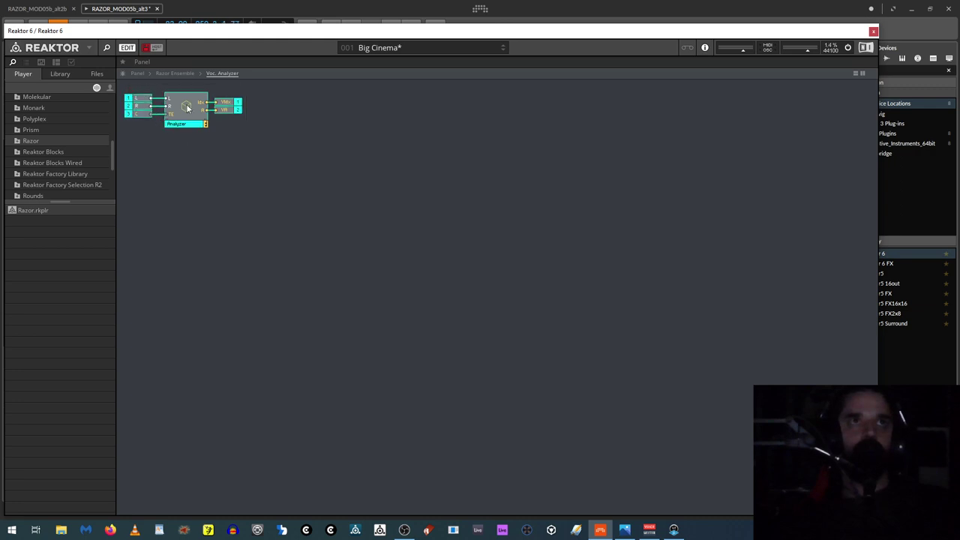
pyautogui.rightClick(187, 108)
pyautogui.click(219, 169)
# Step: Create a new macro inside the Razor instrument and paste the copied Analyzer and its ports into it
pyautogui.click(180, 72)
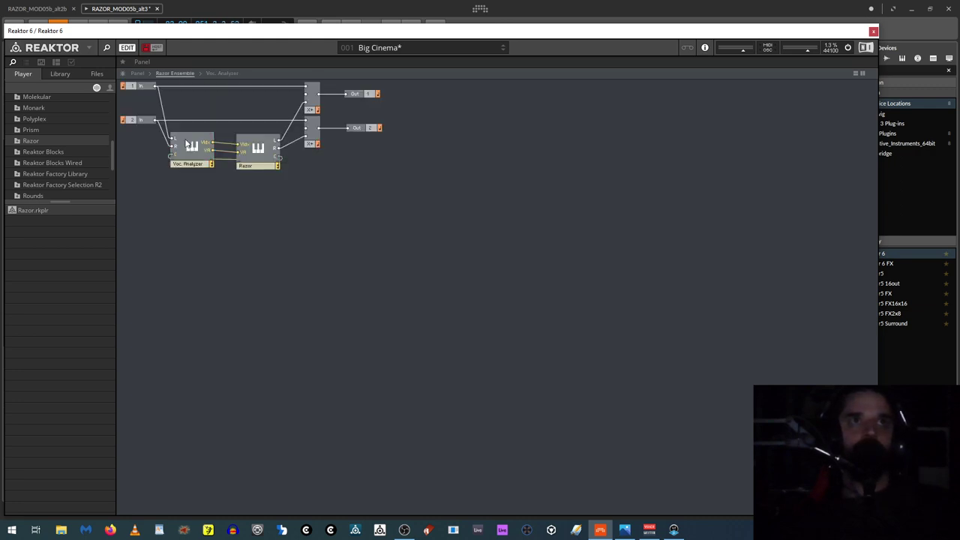
pyautogui.doubleClick(252, 153)
pyautogui.rightClick(206, 171)
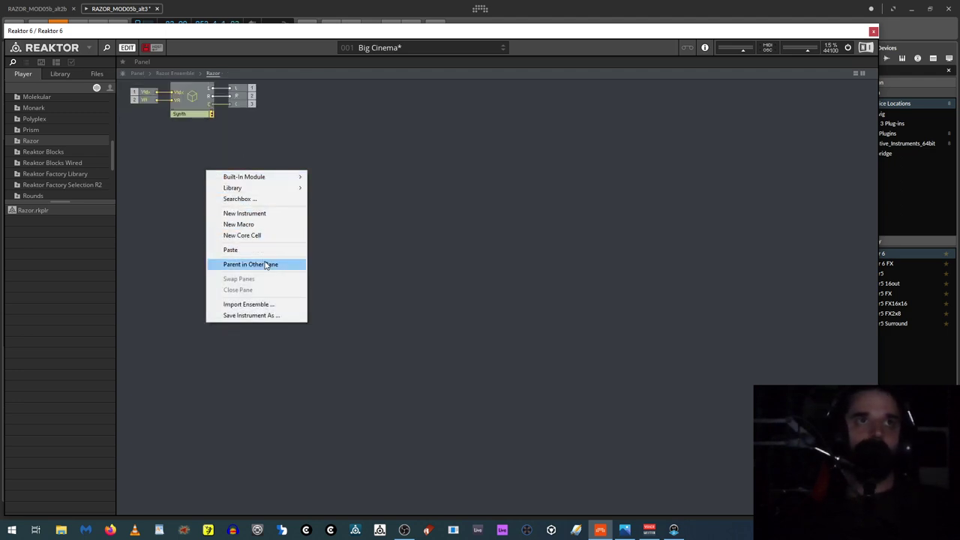
pyautogui.click(251, 224)
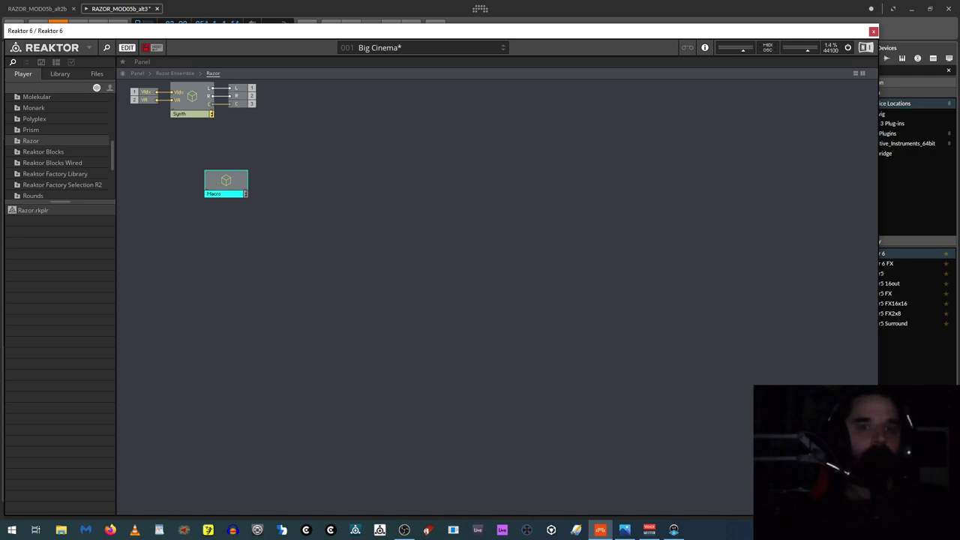
pyautogui.hotkey('alt', 'Tab')
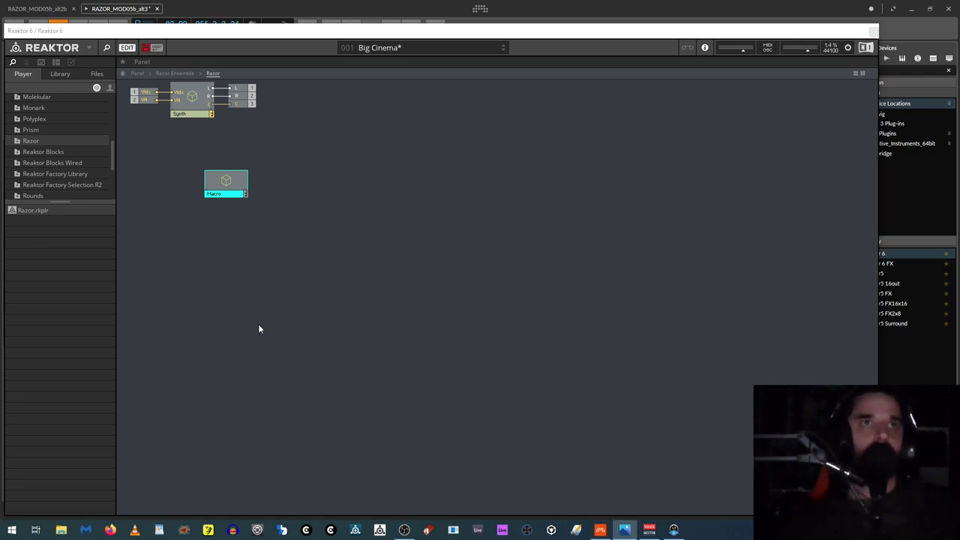
pyautogui.doubleClick(225, 179)
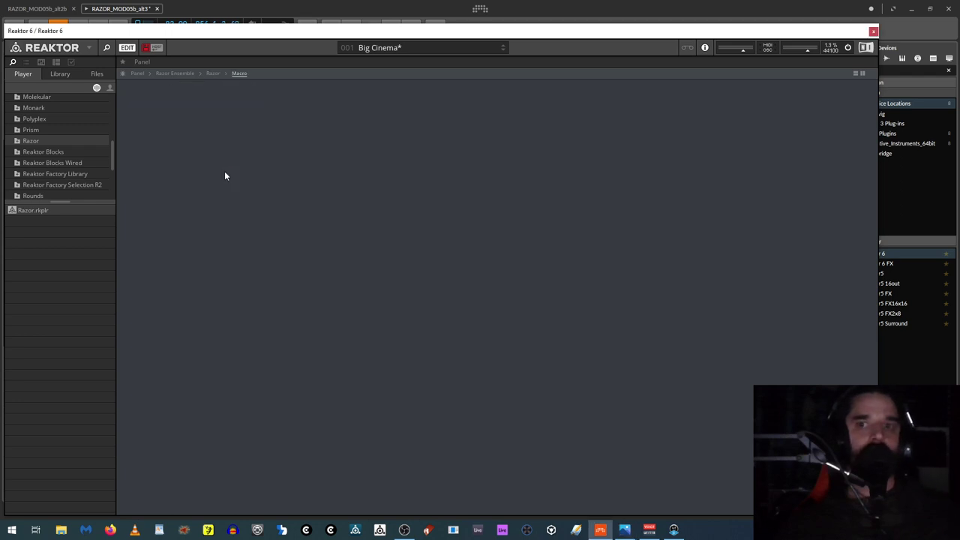
pyautogui.rightClick(254, 248)
pyautogui.click(286, 330)
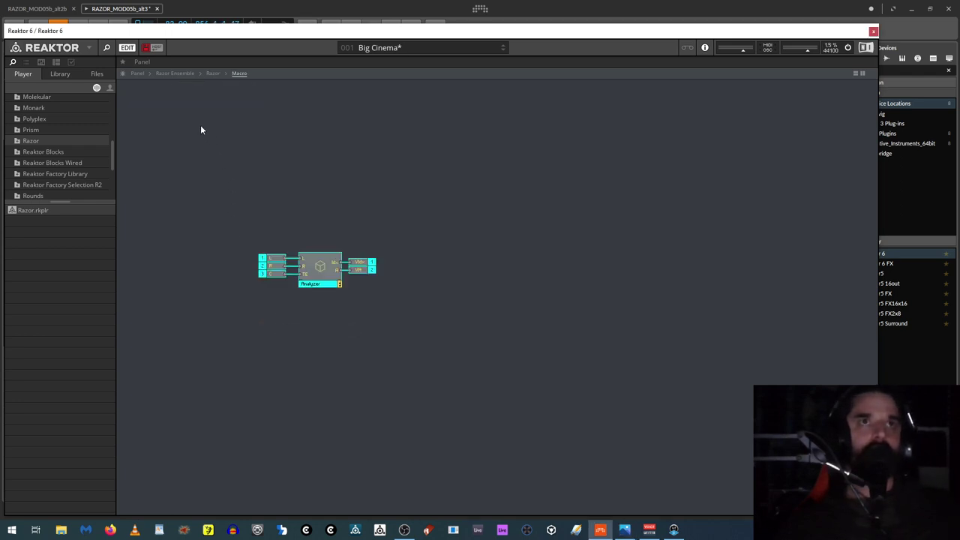
# Step: In Razor's structure, place the new macro below Synth, then delete the two input ports and the third output port
pyautogui.click(213, 73)
pyautogui.moveTo(221, 184); pyautogui.dragTo(185, 151)
pyautogui.moveTo(145, 125); pyautogui.dragTo(132, 93)
pyautogui.press('Delete')
pyautogui.click(241, 104)
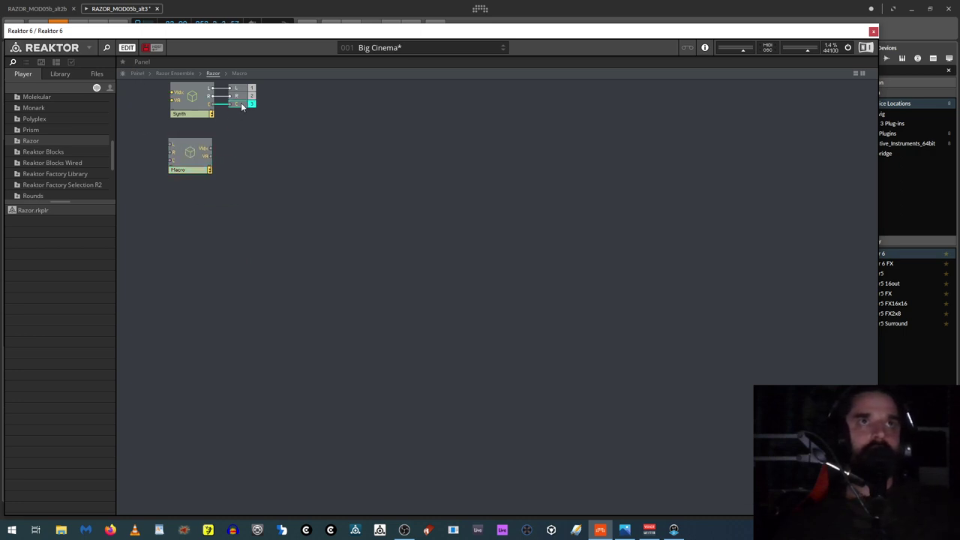
pyautogui.press('Delete')
# Step: Wire the macro's two outputs to Synth's inputs and Synth's C output to the macro's C input, lining the modules up in a row
pyautogui.moveTo(210, 146); pyautogui.dragTo(171, 105)
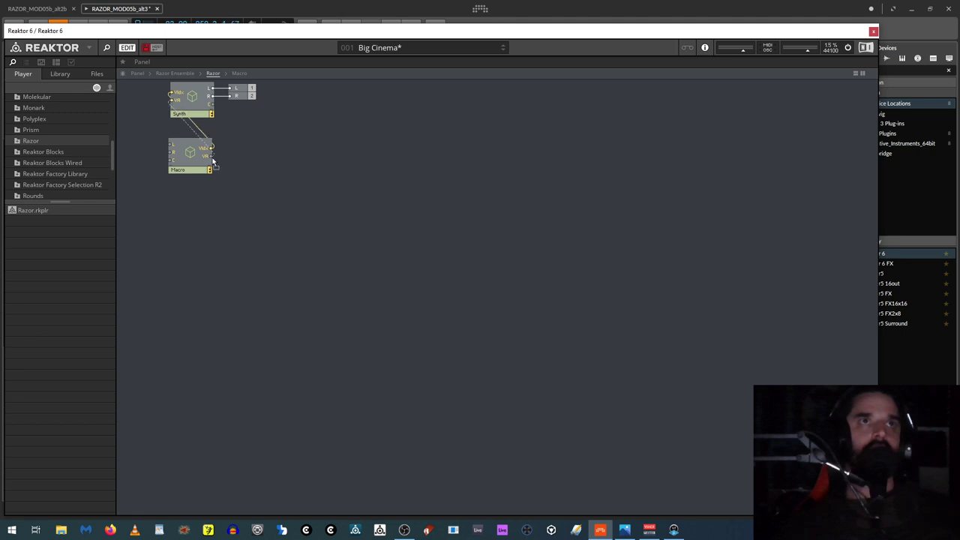
pyautogui.moveTo(192, 153); pyautogui.dragTo(160, 165)
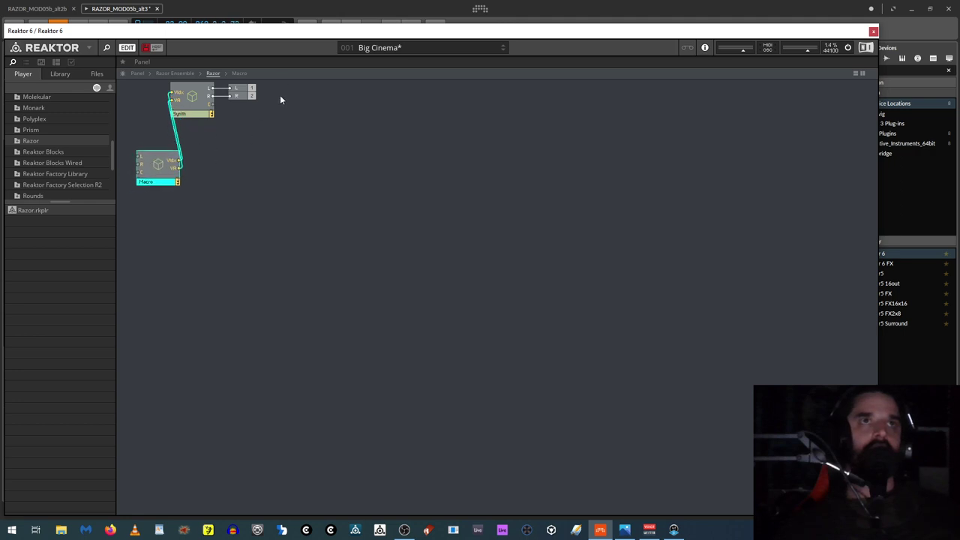
pyautogui.moveTo(280, 99); pyautogui.dragTo(252, 168)
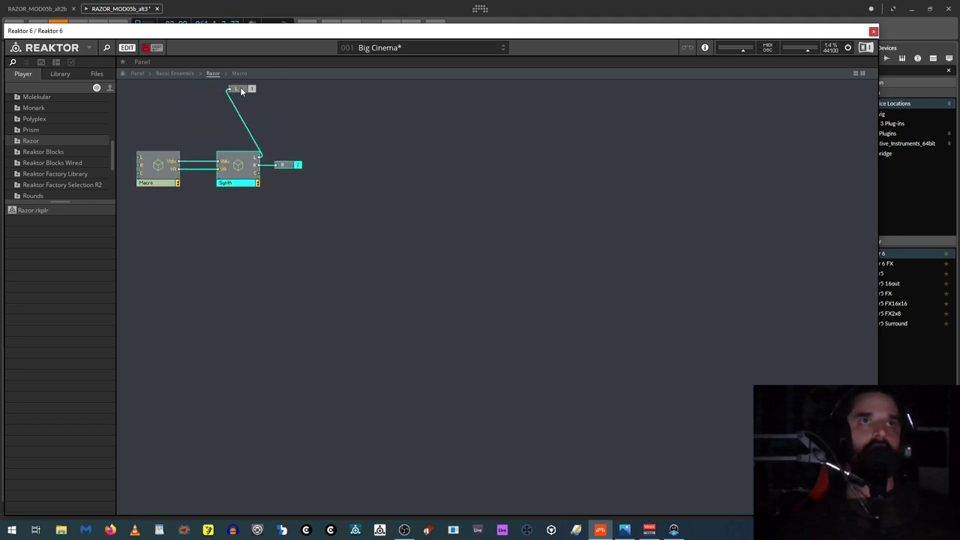
pyautogui.moveTo(242, 91); pyautogui.dragTo(294, 157)
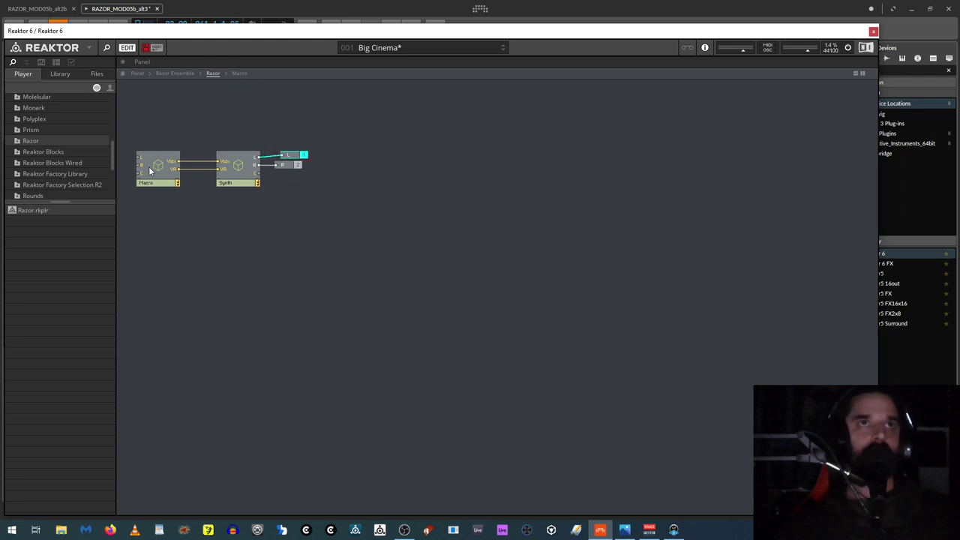
pyautogui.moveTo(150, 171); pyautogui.dragTo(165, 171)
pyautogui.moveTo(258, 175); pyautogui.dragTo(154, 174)
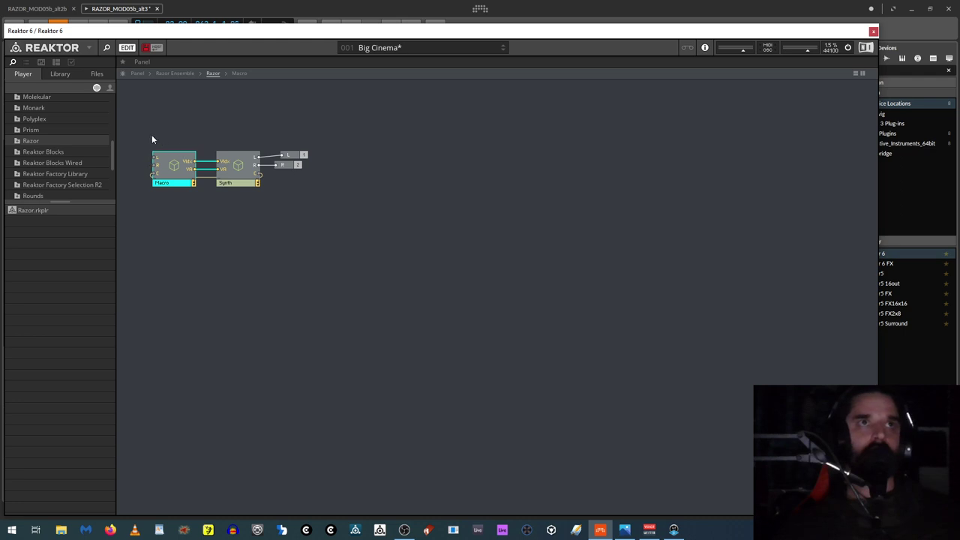
# Step: Add two input ports, L and R, in front of the macro and wire them to its L and R inputs
pyautogui.moveTo(152, 135); pyautogui.dragTo(322, 184)
pyautogui.moveTo(178, 161); pyautogui.dragTo(309, 159)
pyautogui.click(206, 144)
pyautogui.rightClick(227, 153)
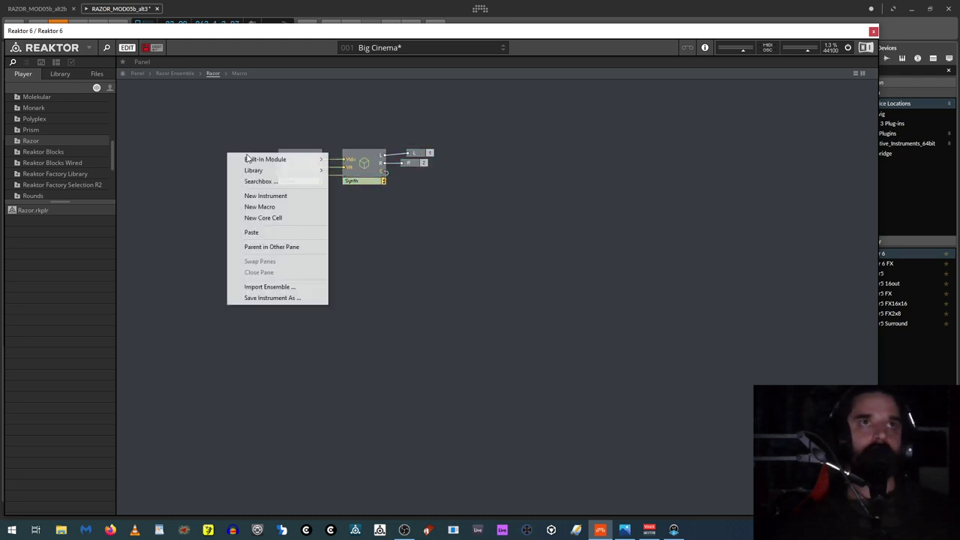
pyautogui.moveTo(251, 160)
pyautogui.moveTo(358, 346)
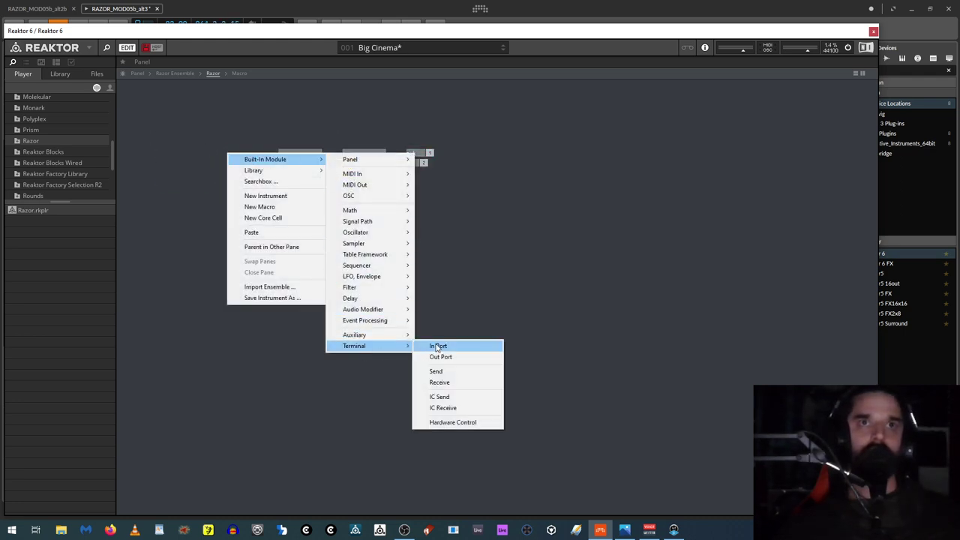
pyautogui.click(437, 348)
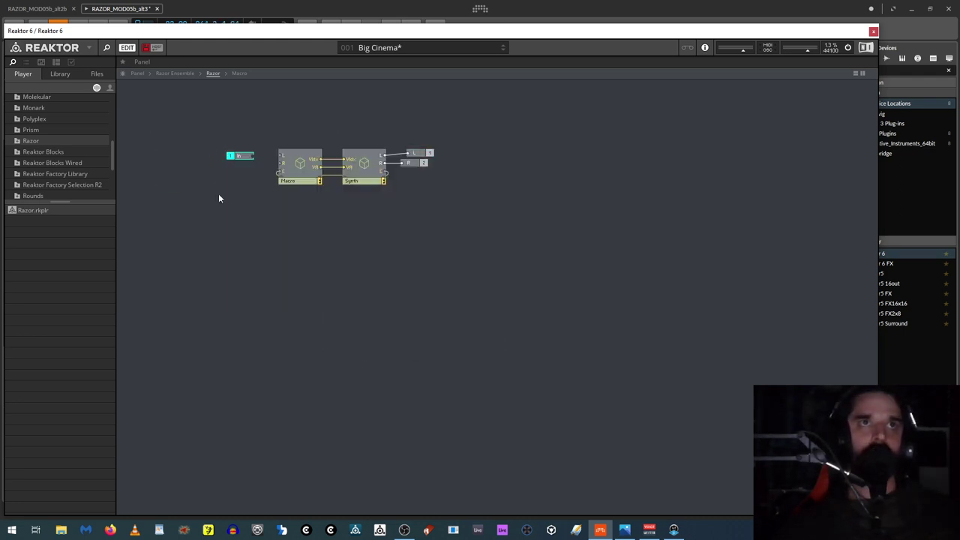
pyautogui.click(241, 155)
pyautogui.hotkey('ctrl', 'd')
pyautogui.moveTo(239, 184); pyautogui.dragTo(283, 156)
pyautogui.moveTo(283, 163); pyautogui.dragTo(252, 164)
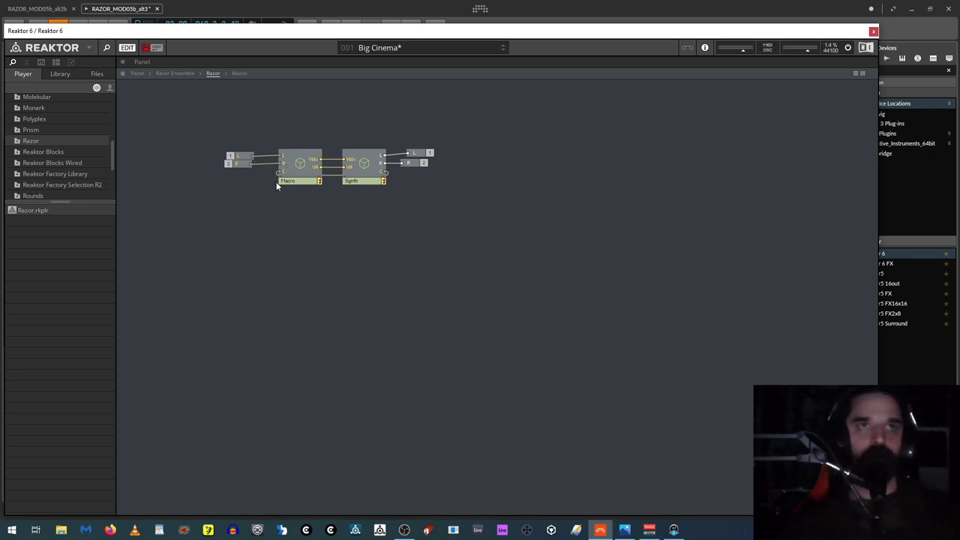
# Step: Delete the Voc. Analyzer instrument from the Razor Ensemble and wire ensemble inputs 1 and 2 to Razor's L and R inputs
pyautogui.click(175, 73)
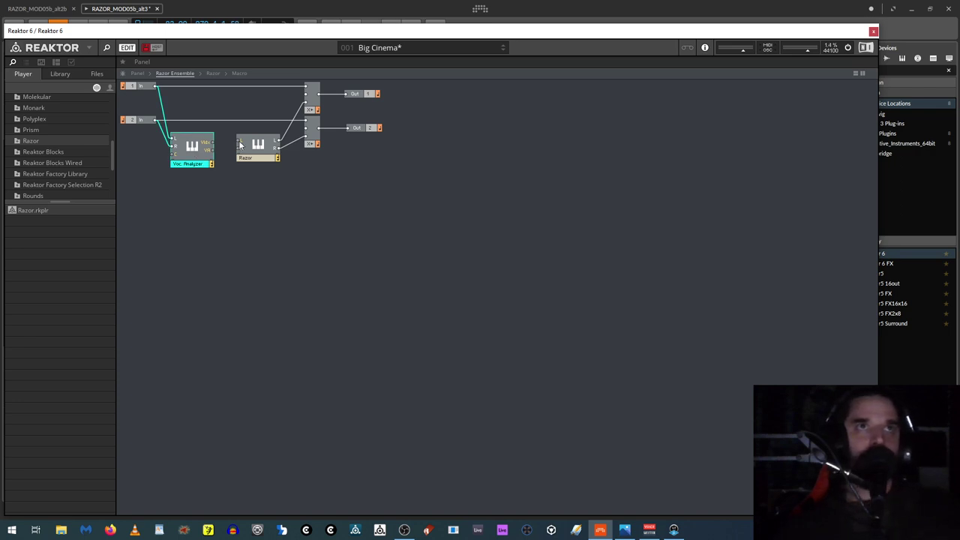
pyautogui.press('Delete')
pyautogui.moveTo(240, 145)
pyautogui.mouseDown()
pyautogui.moveTo(165, 105)
pyautogui.moveTo(154, 88)
pyautogui.moveTo(225, 157)
pyautogui.moveTo(243, 152)
pyautogui.mouseUp()
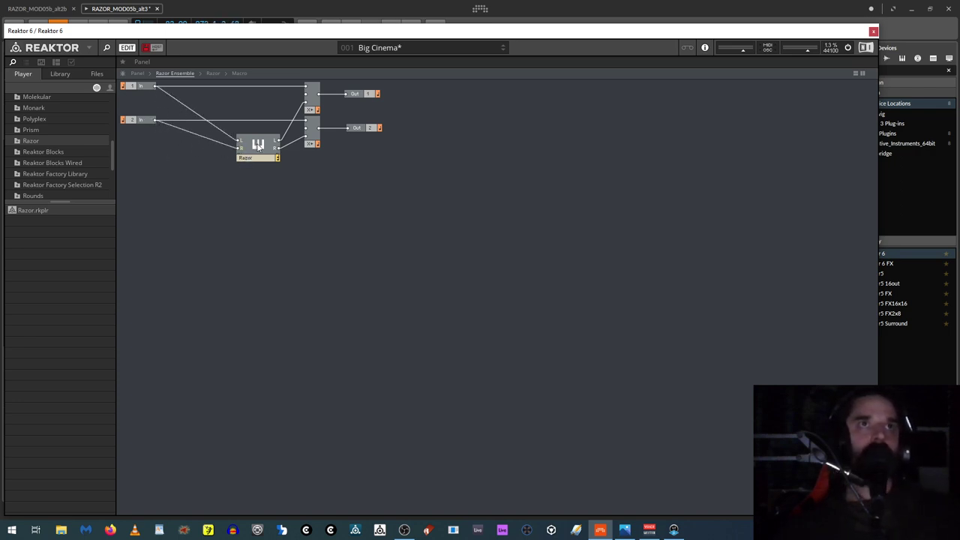
# Step: Split the view into two stacked panes, with Razor's panel above the ensemble structure, and enlarge the panel's pane
pyautogui.doubleClick(257, 146)
pyautogui.click(856, 72)
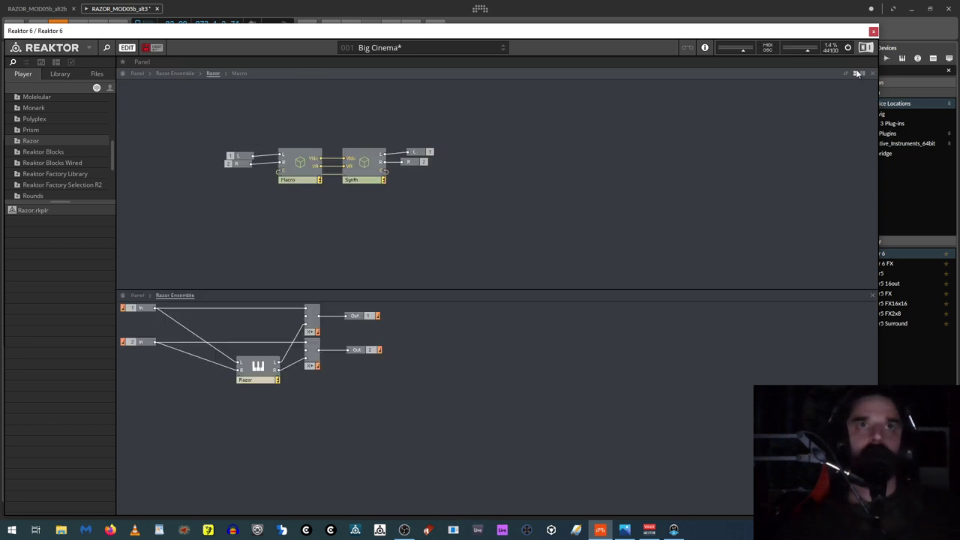
pyautogui.click(137, 73)
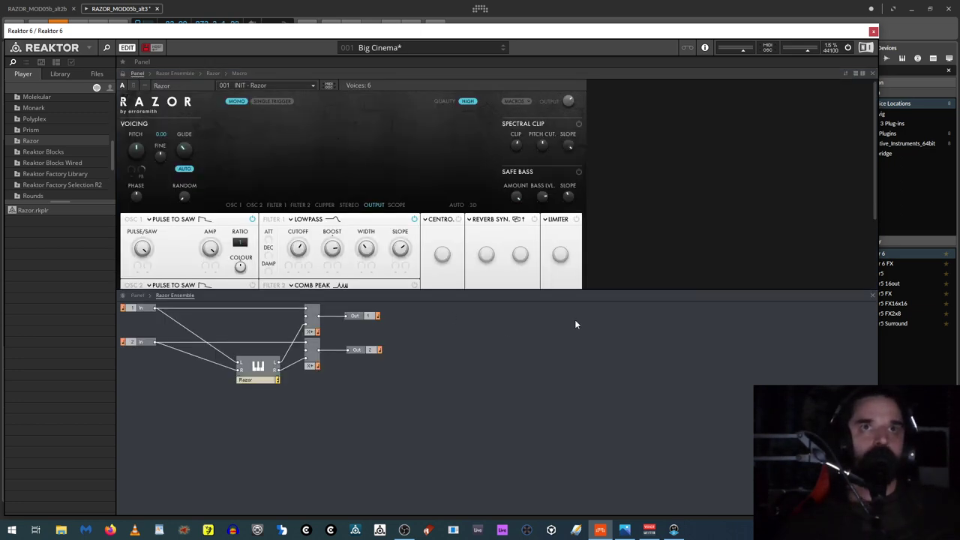
pyautogui.moveTo(601, 289); pyautogui.dragTo(604, 413)
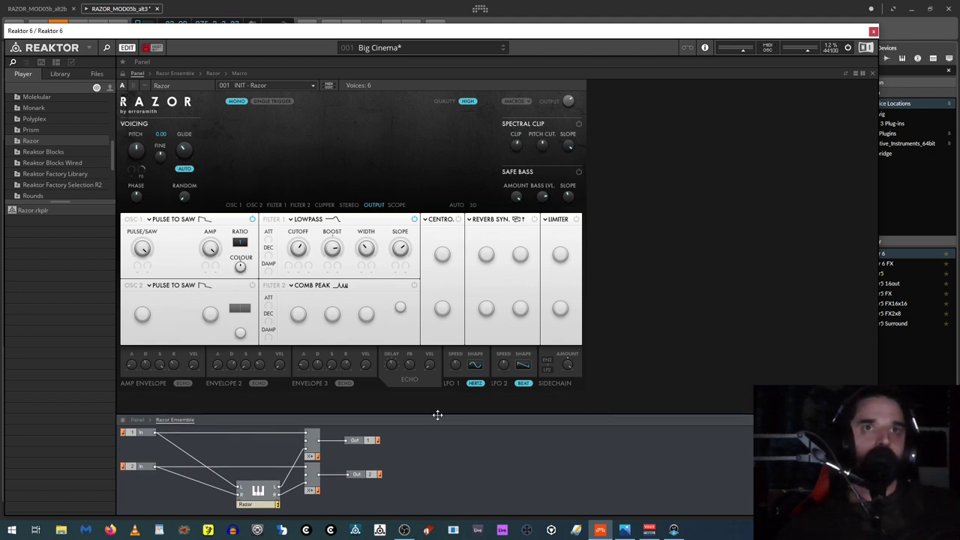
pyautogui.moveTo(438, 413); pyautogui.dragTo(459, 366)
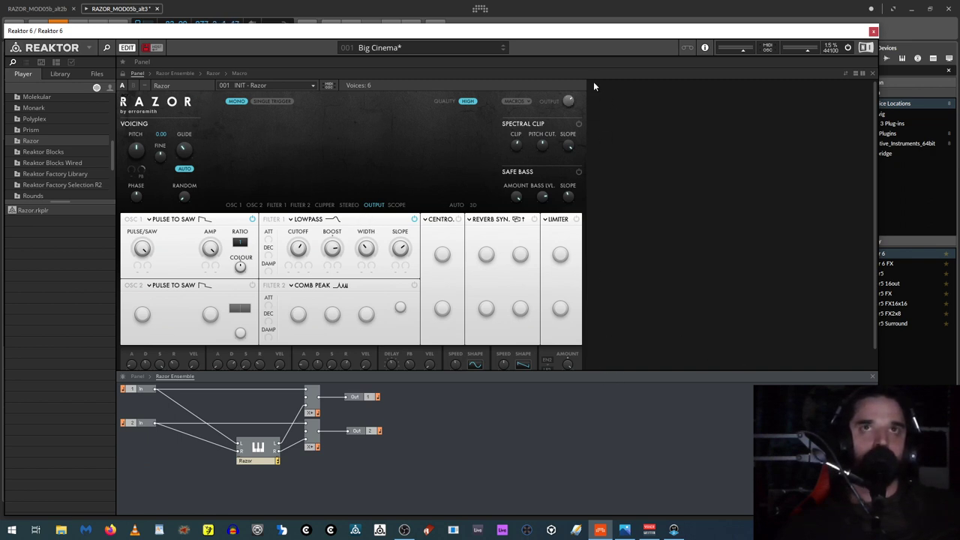
# Step: Open the Razor instrument's structure and add a built-in Picture panel module in the empty area beside Synth
pyautogui.click(259, 454)
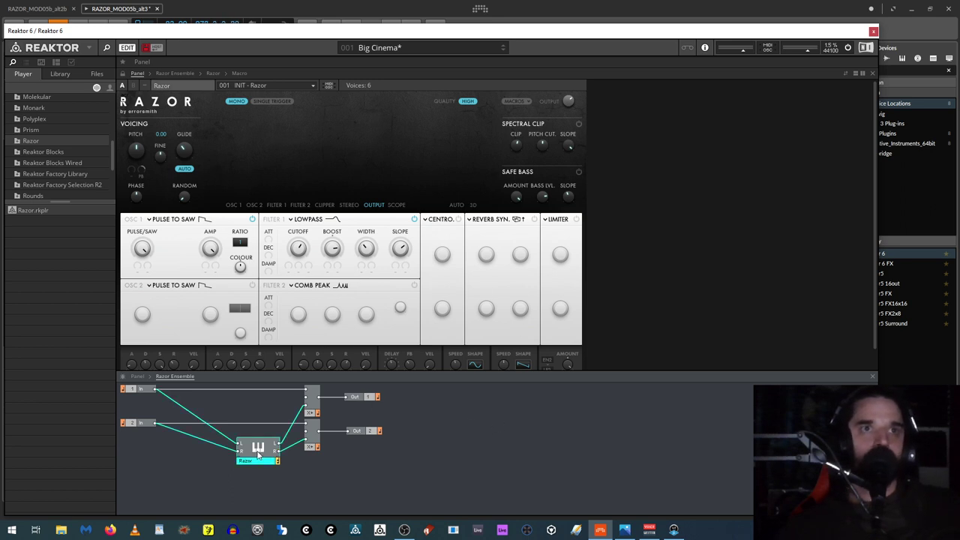
pyautogui.doubleClick(259, 454)
pyautogui.rightClick(510, 417)
pyautogui.moveTo(547, 276)
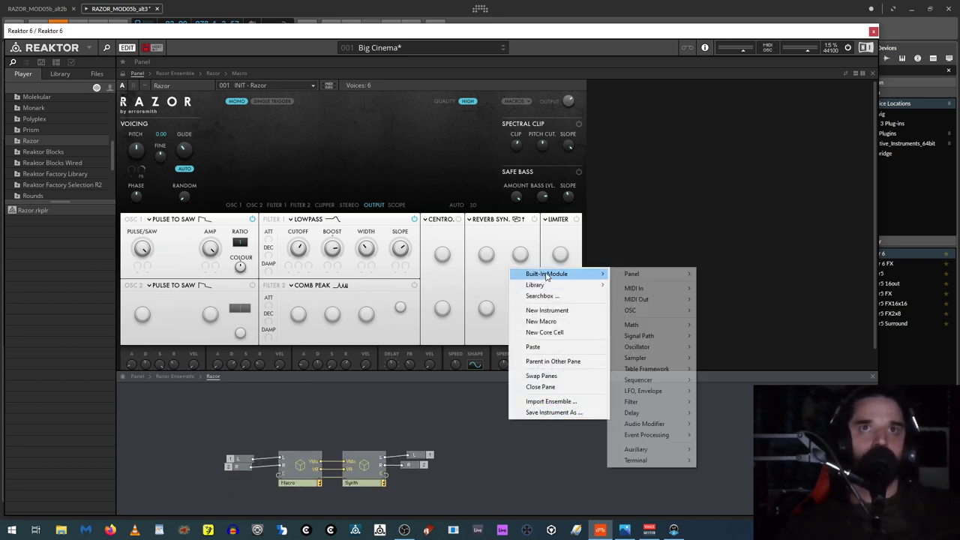
pyautogui.moveTo(647, 277)
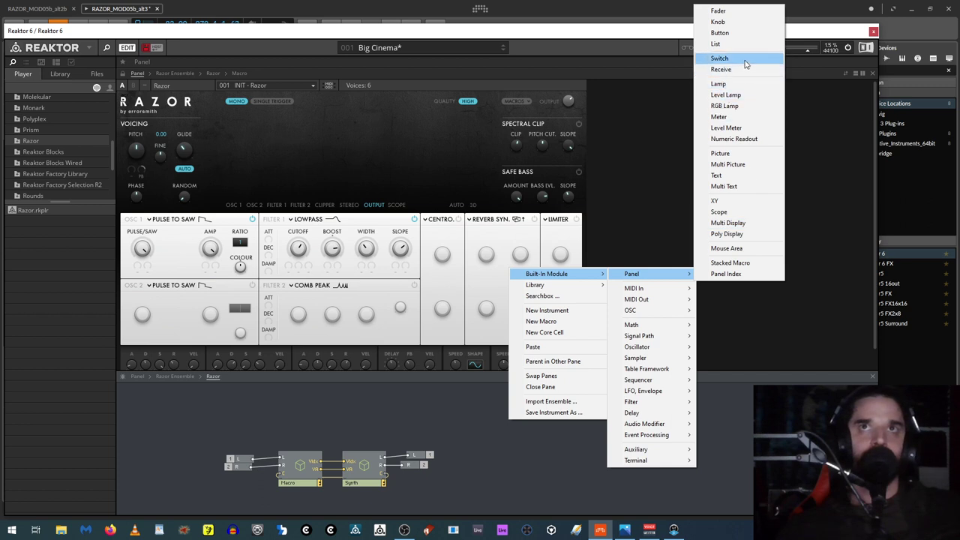
pyautogui.click(736, 154)
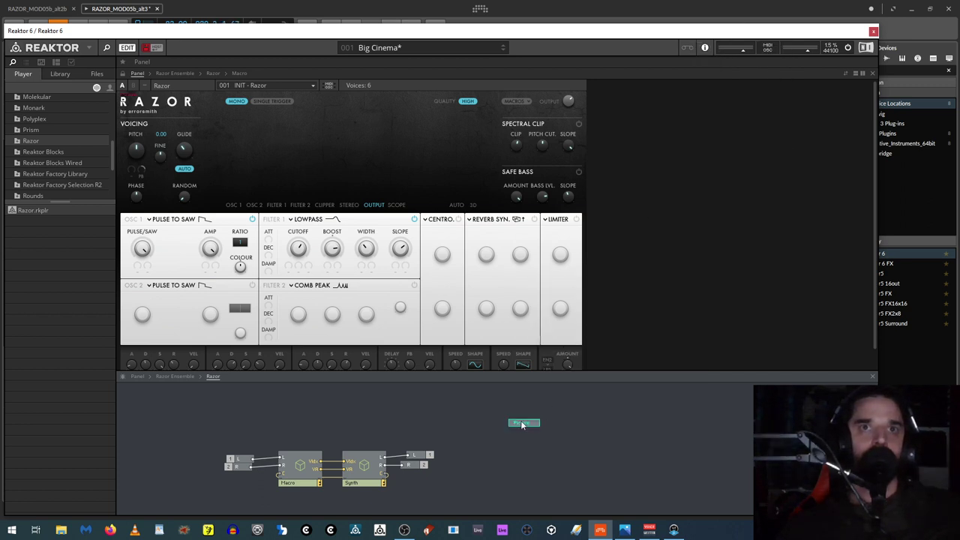
# Step: Load the clouds_dark_2 PNG file as the new Picture module's image, keeping the default image properties
pyautogui.click(57, 62)
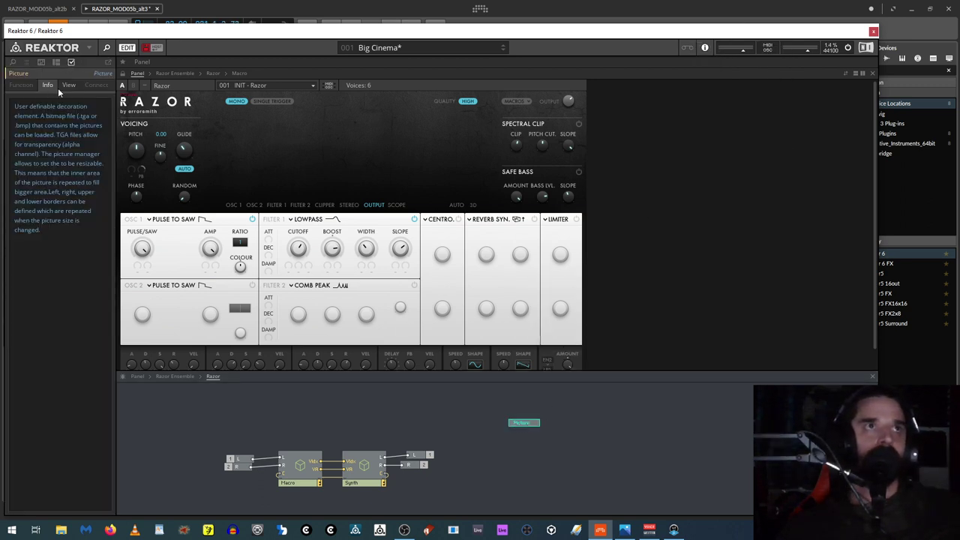
pyautogui.click(68, 86)
pyautogui.click(99, 116)
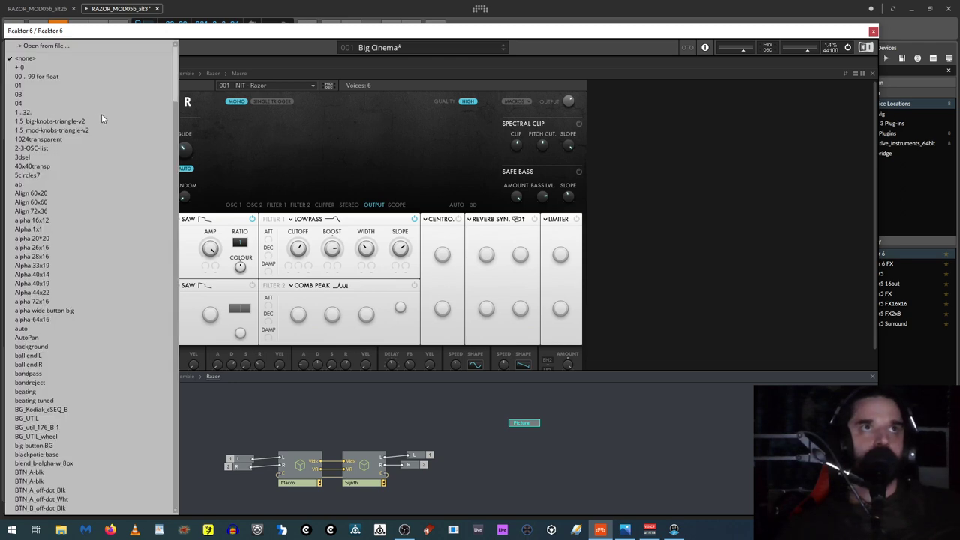
pyautogui.click(43, 46)
pyautogui.scroll(-2, 307, 187)
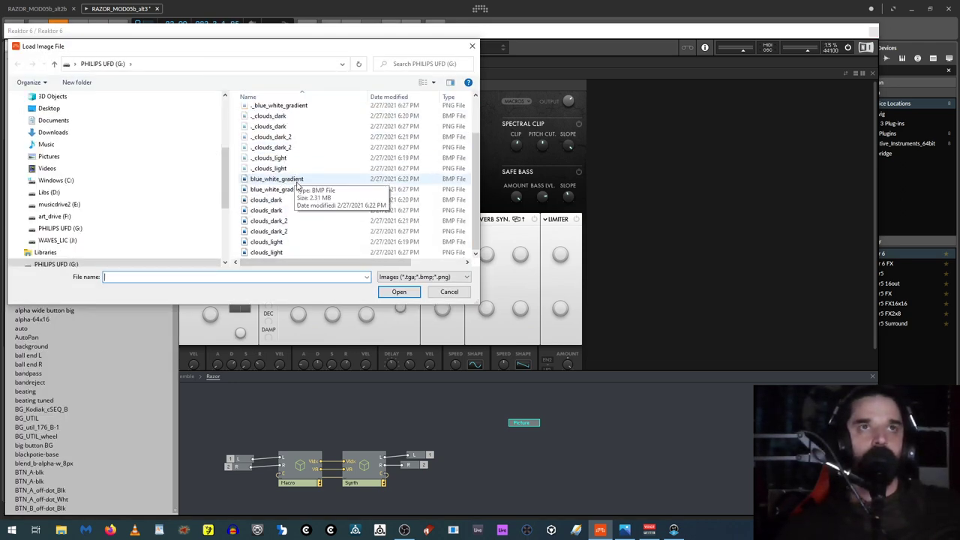
pyautogui.doubleClick(286, 235)
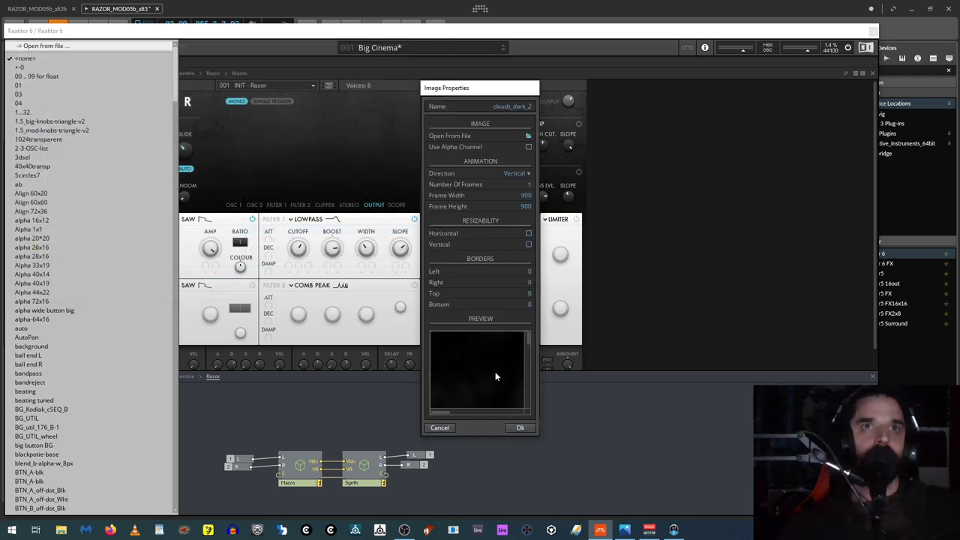
pyautogui.click(520, 428)
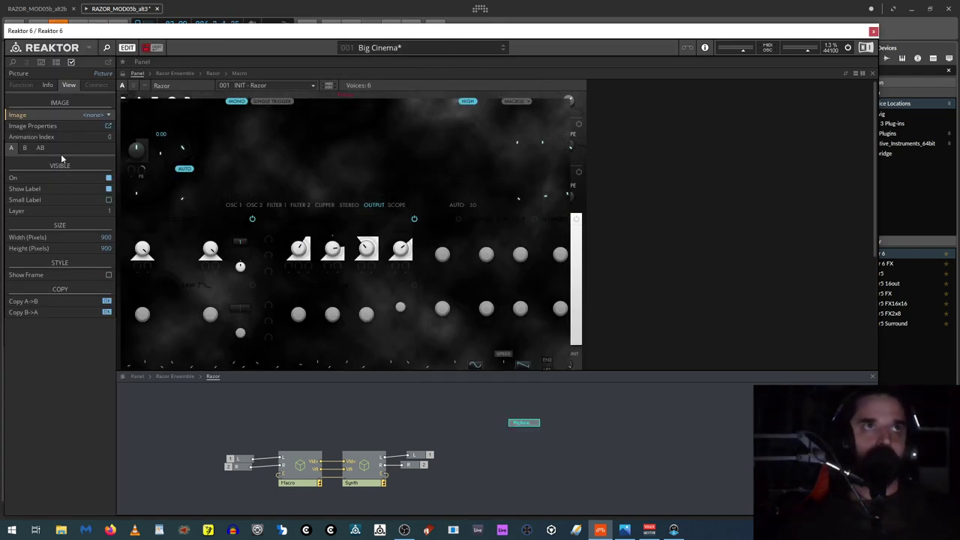
# Step: Set the dark clouds picture's size to 130 pixels wide and 600 pixels high
pyautogui.click(107, 239)
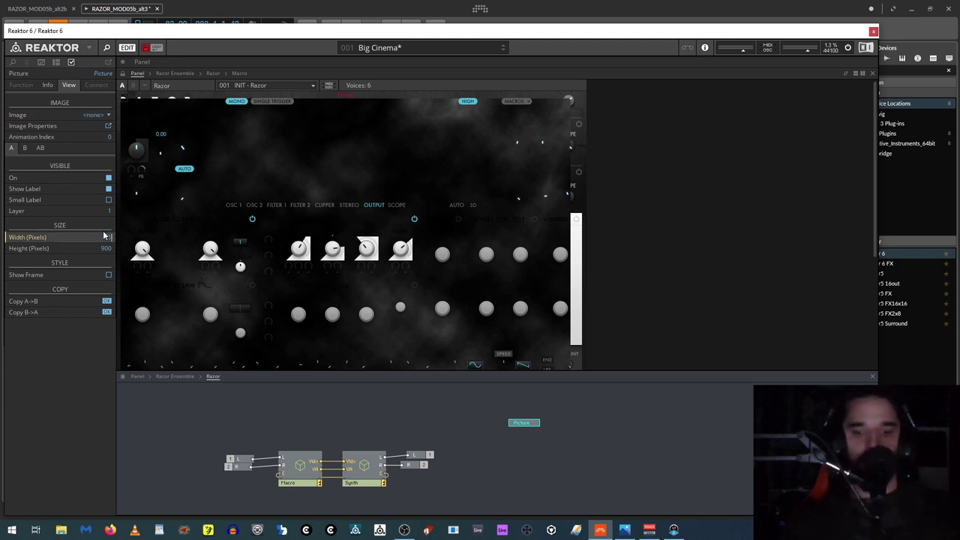
pyautogui.press('Return')
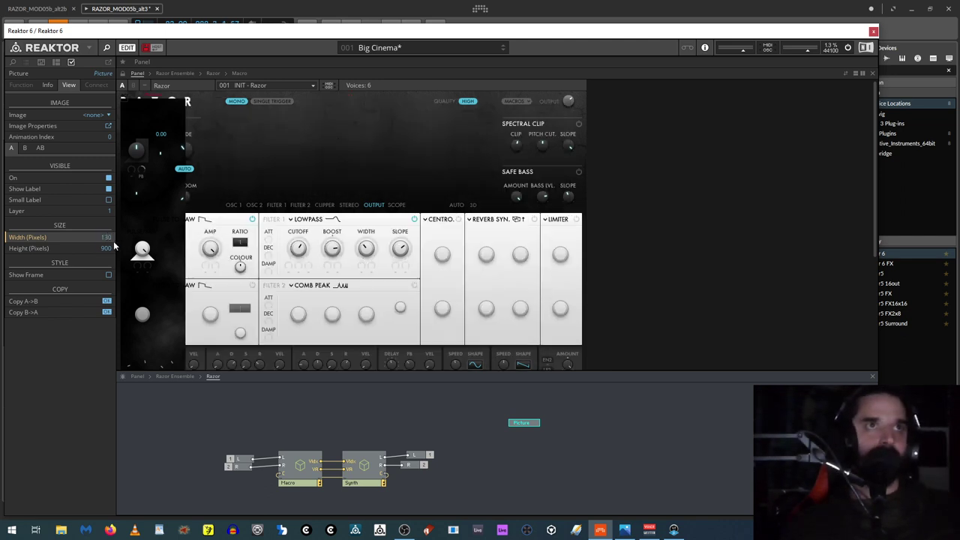
pyautogui.doubleClick(107, 249)
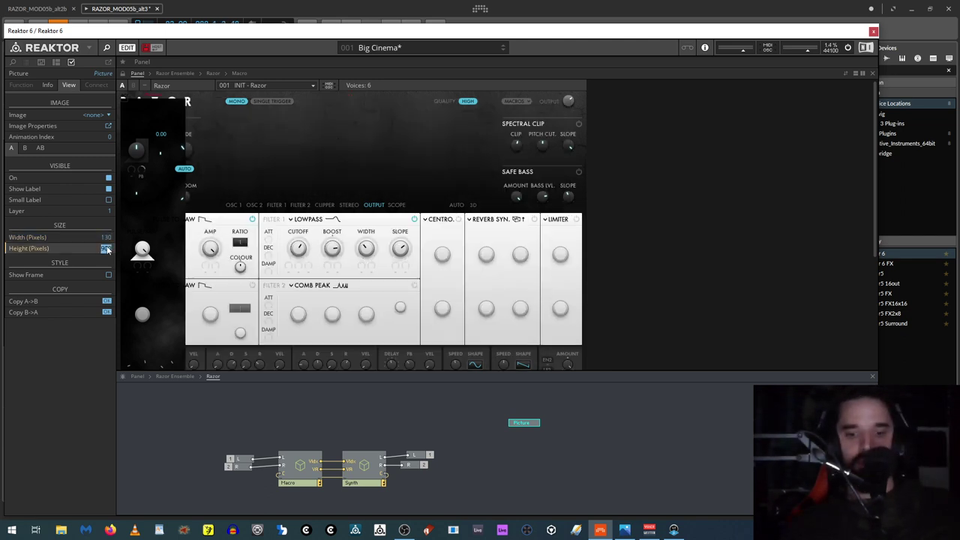
pyautogui.press('BackSpace')
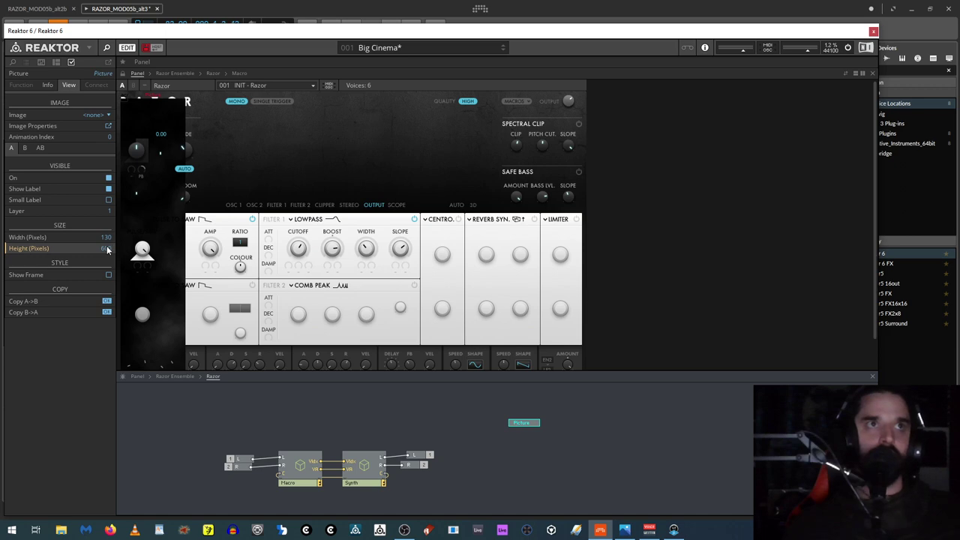
pyautogui.write('600')
# Step: Unlock the panel, move the dark clouds picture just beyond the right edge of Razor's controls, and hide its label
pyautogui.click(124, 75)
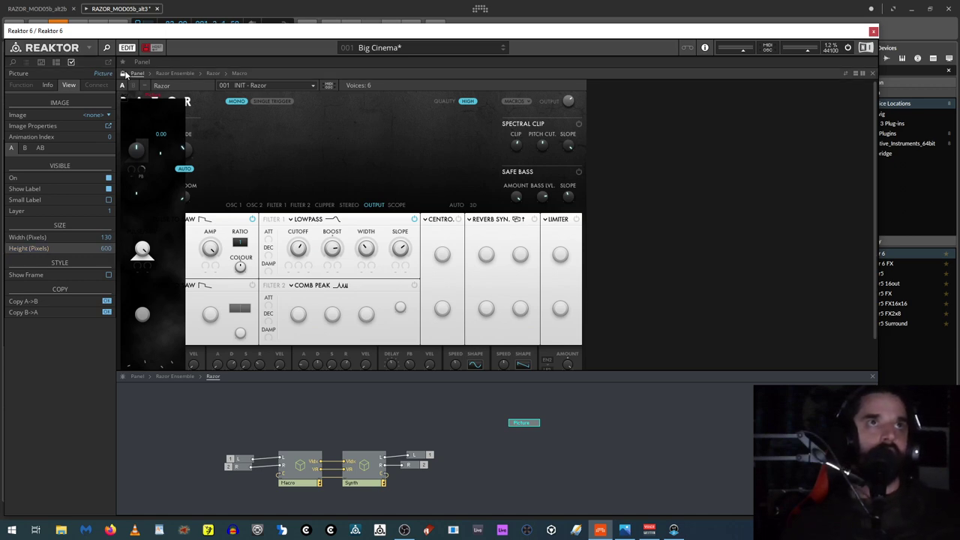
pyautogui.click(154, 99)
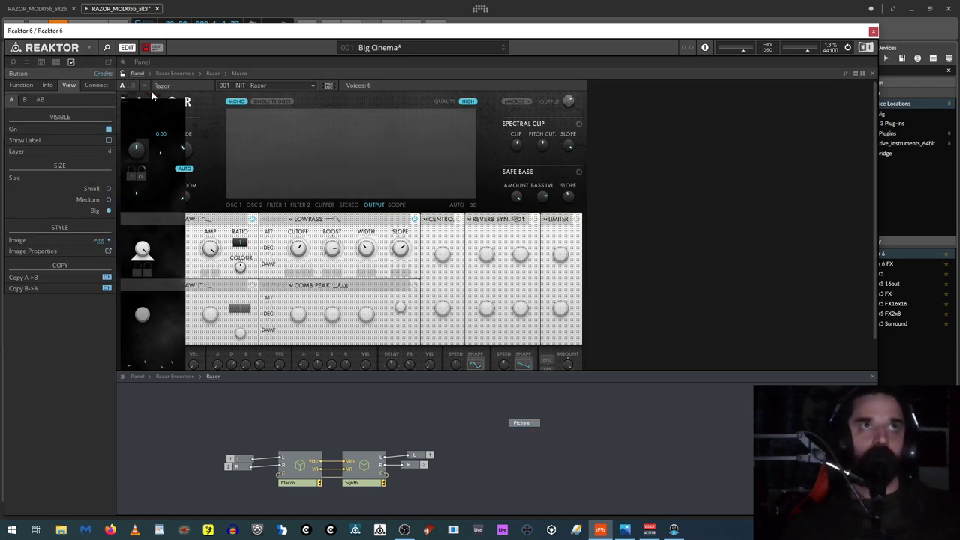
pyautogui.click(154, 97)
pyautogui.click(153, 96)
pyautogui.moveTo(153, 96); pyautogui.dragTo(615, 99)
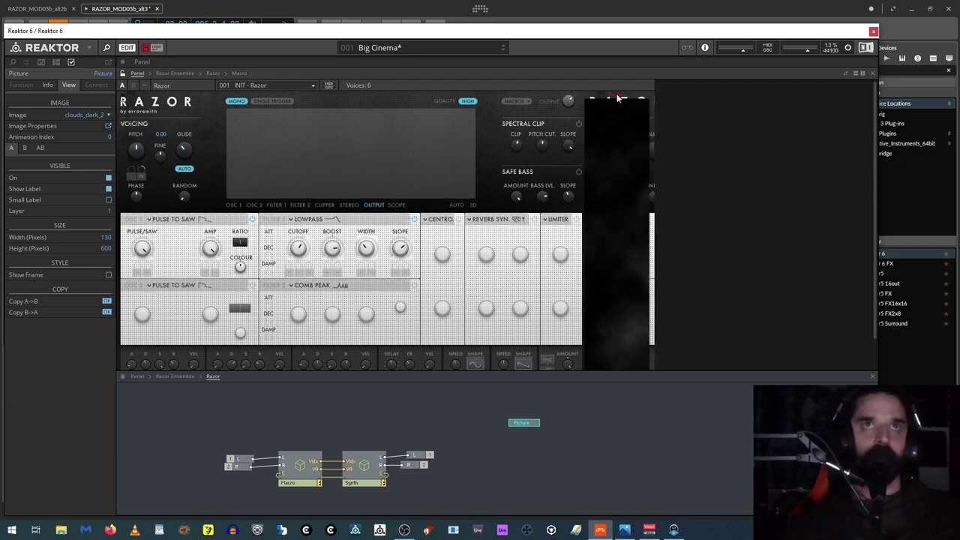
pyautogui.click(108, 188)
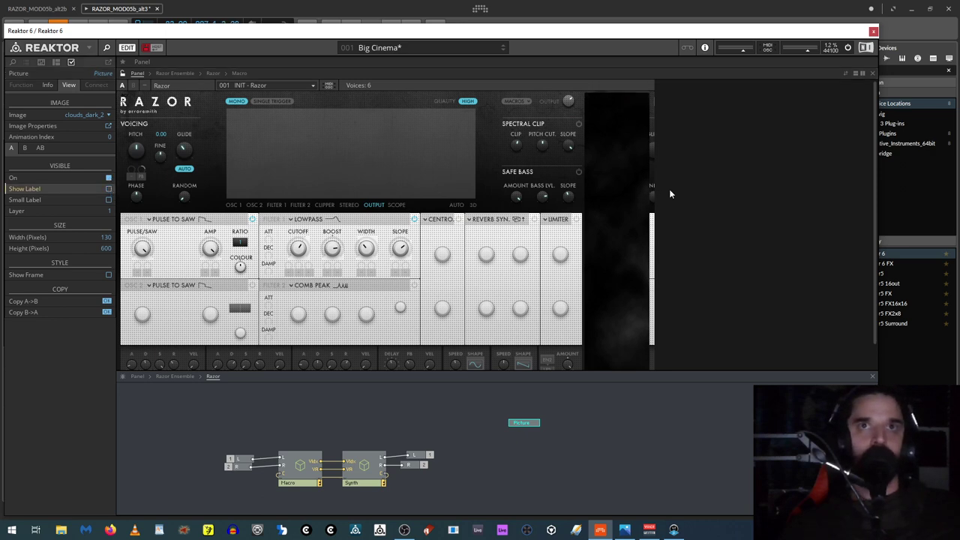
# Step: Set the dark clouds picture's height to 593 pixels and relock the panel
pyautogui.scroll(-1, 697, 214)
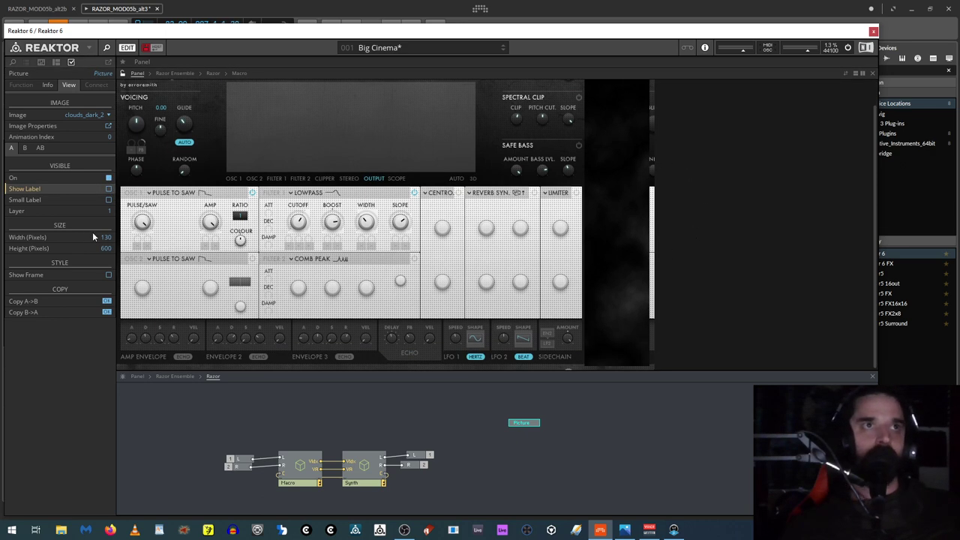
pyautogui.moveTo(107, 252); pyautogui.dragTo(103, 259)
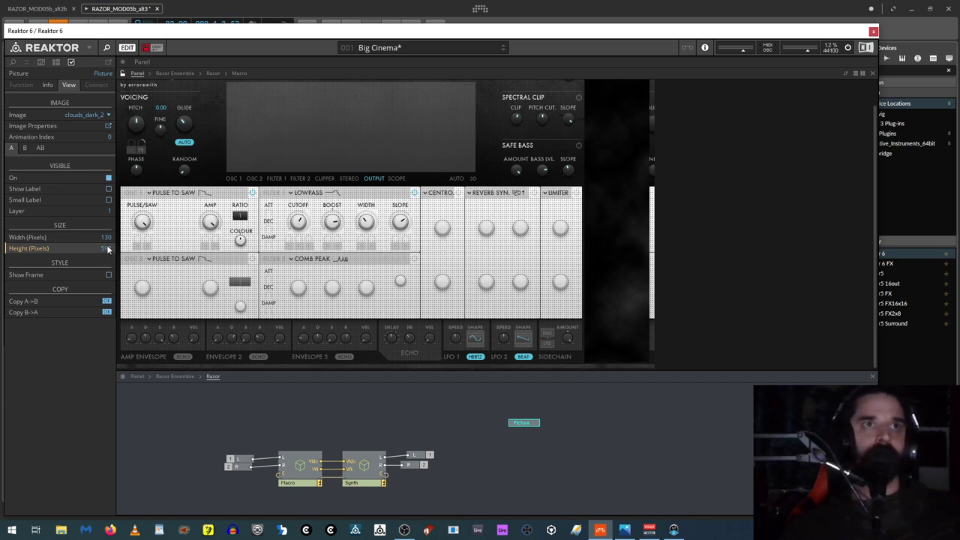
pyautogui.scroll(1, 755, 253)
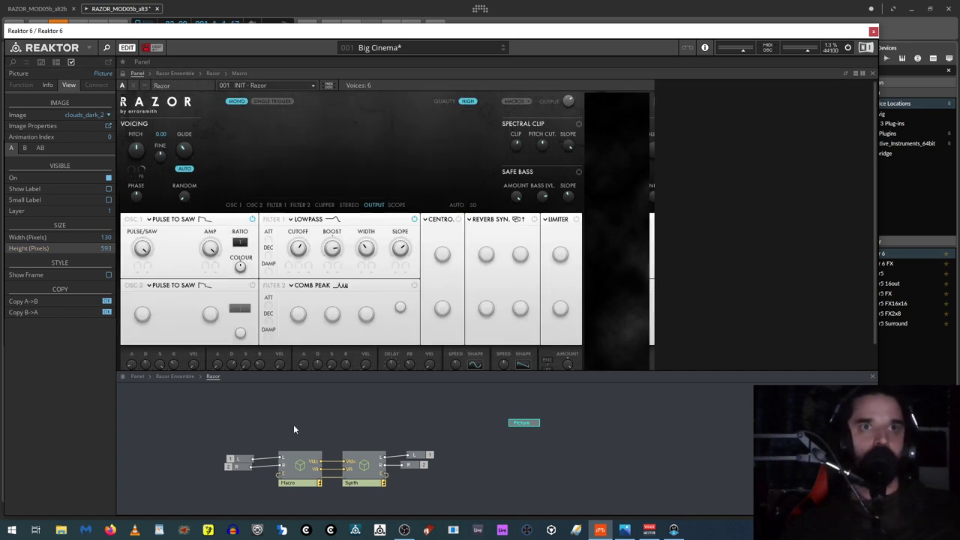
# Step: Select the Razor instrument in the ensemble structure and set its panel's right border to 0 pixels
pyautogui.click(176, 376)
pyautogui.click(257, 450)
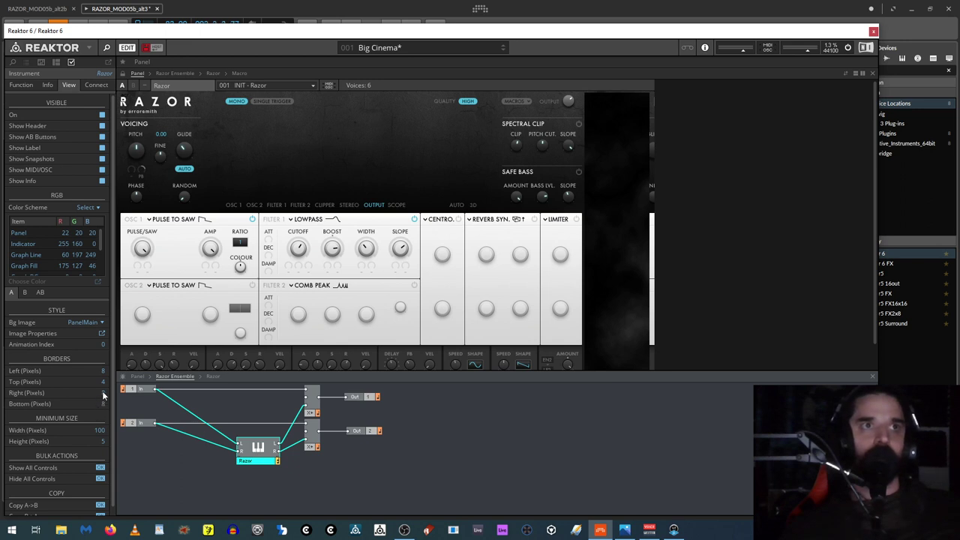
pyautogui.moveTo(104, 396); pyautogui.dragTo(82, 442)
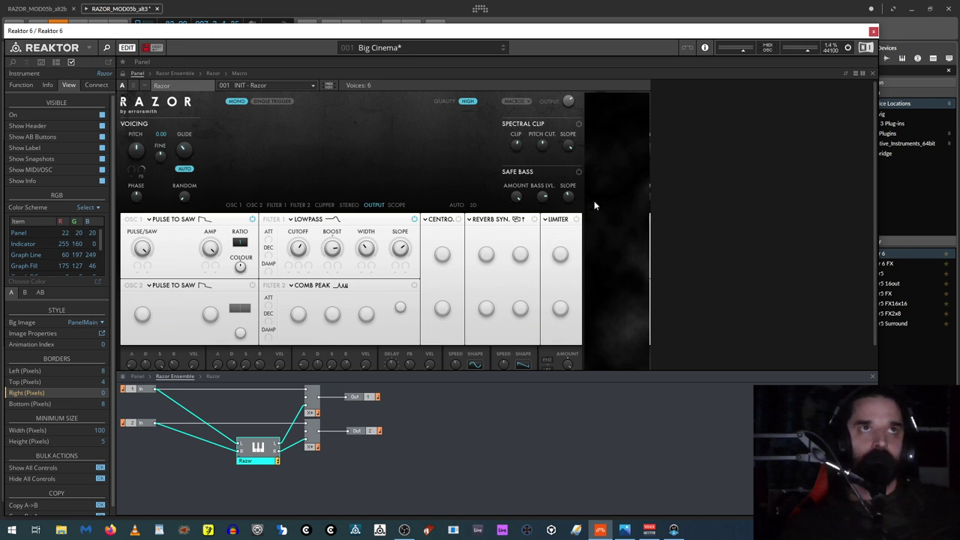
pyautogui.scroll(-1, 511, 370)
# Step: Reopen Razor's structure, shift the existing Picture module up out of the way, and add a second Picture module below it
pyautogui.doubleClick(257, 444)
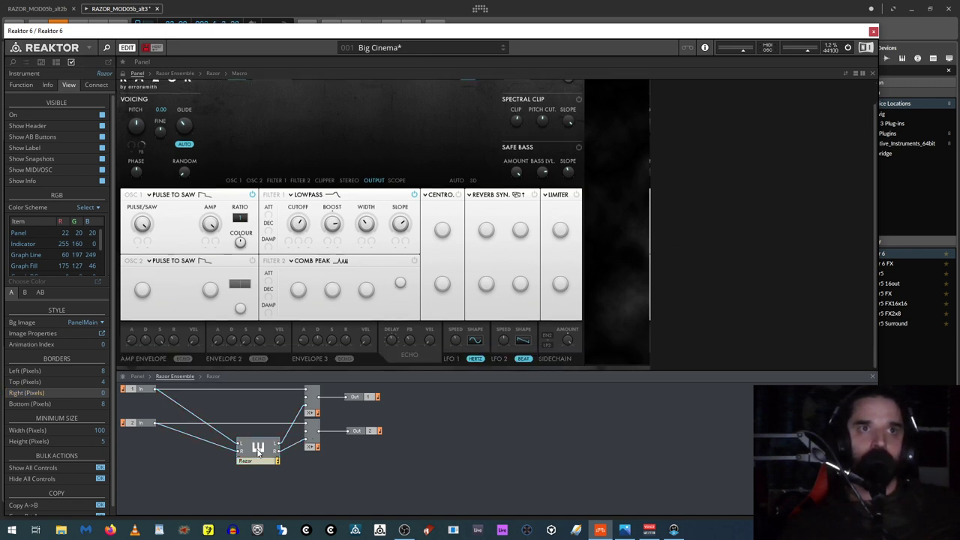
pyautogui.moveTo(524, 426); pyautogui.dragTo(547, 406)
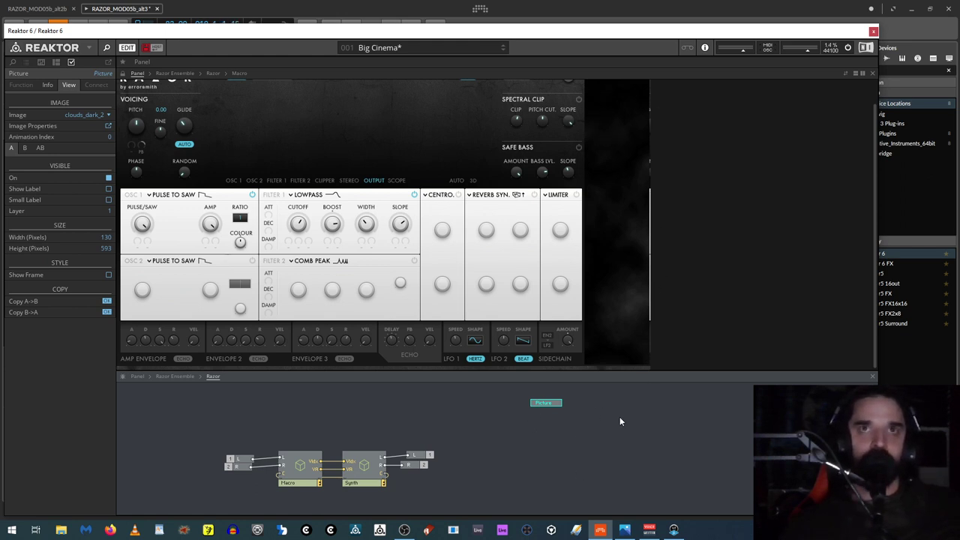
pyautogui.rightClick(567, 441)
pyautogui.moveTo(643, 296)
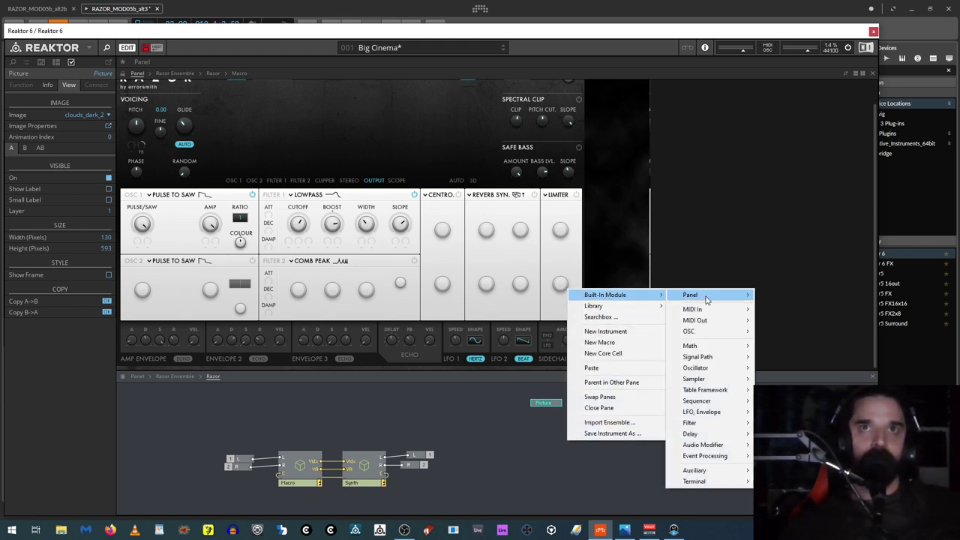
pyautogui.moveTo(705, 297)
pyautogui.click(793, 177)
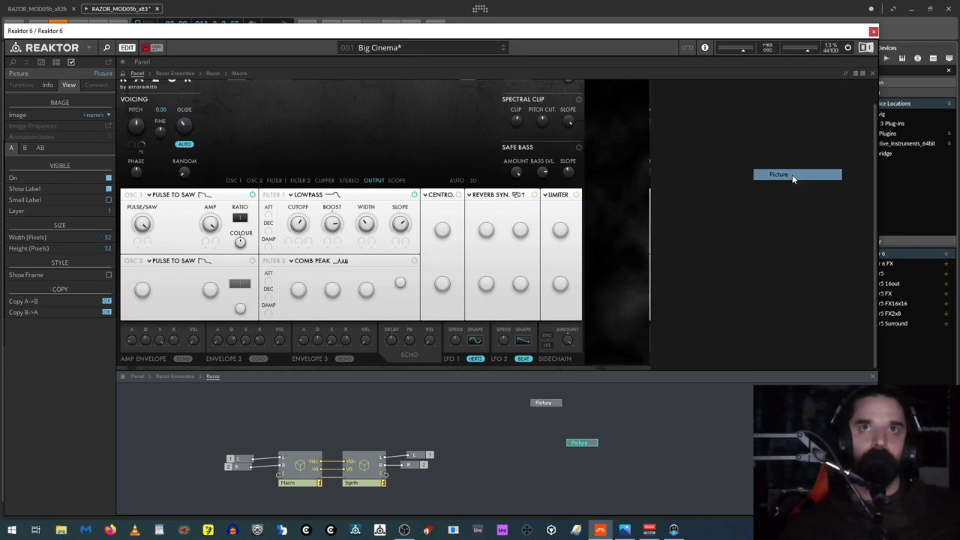
pyautogui.click(21, 85)
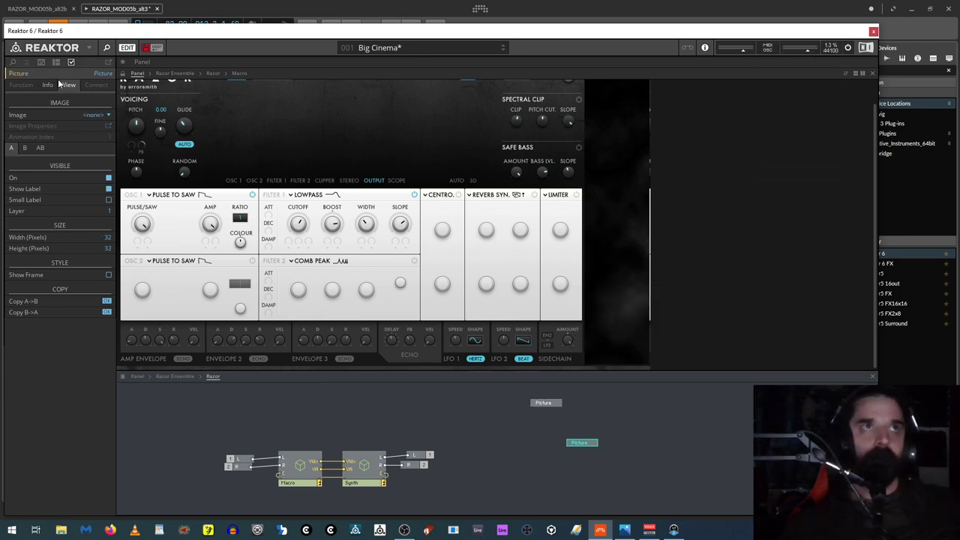
pyautogui.click(101, 117)
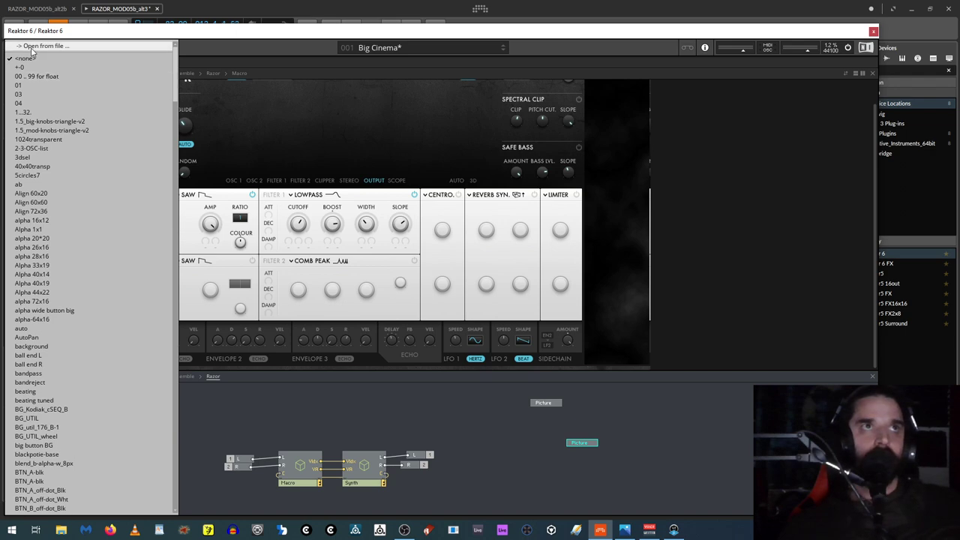
pyautogui.click(41, 46)
pyautogui.scroll(-1, 300, 180)
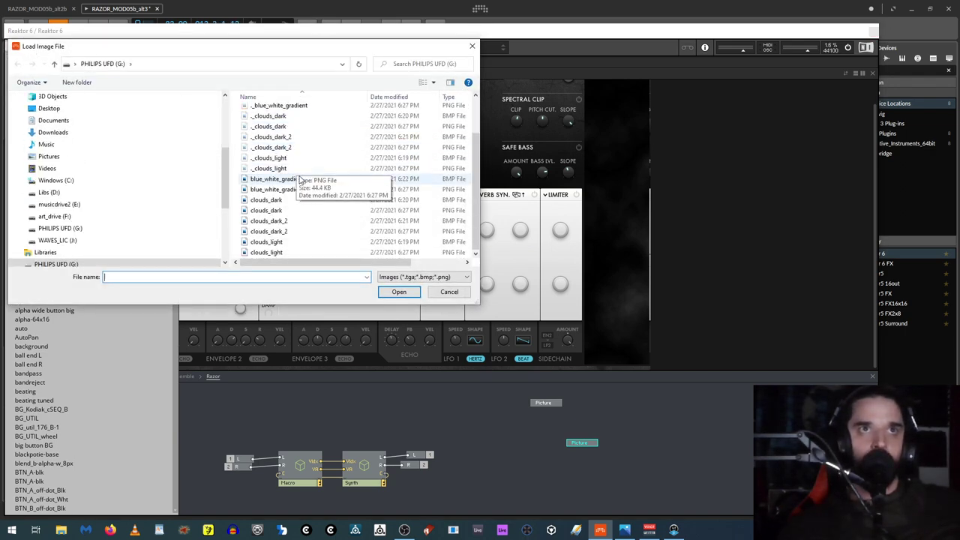
pyautogui.doubleClick(275, 243)
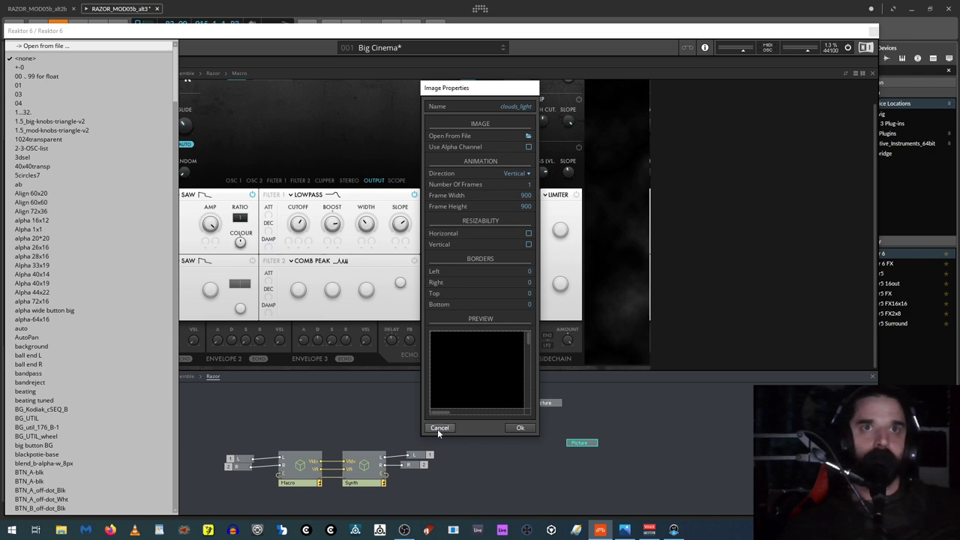
pyautogui.click(439, 428)
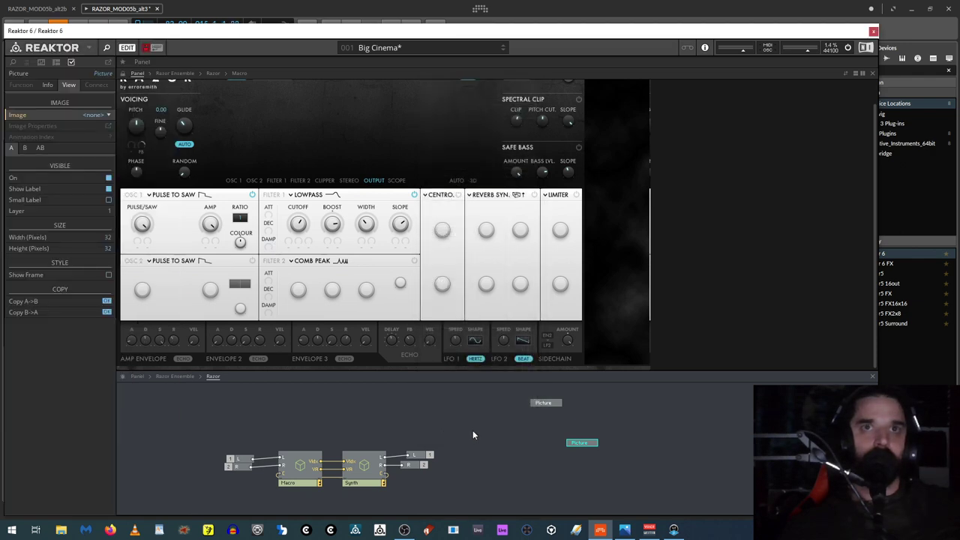
# Step: Load the clouds_light PNG file as the second Picture module's image, keeping the default image properties
pyautogui.click(102, 117)
pyautogui.click(31, 49)
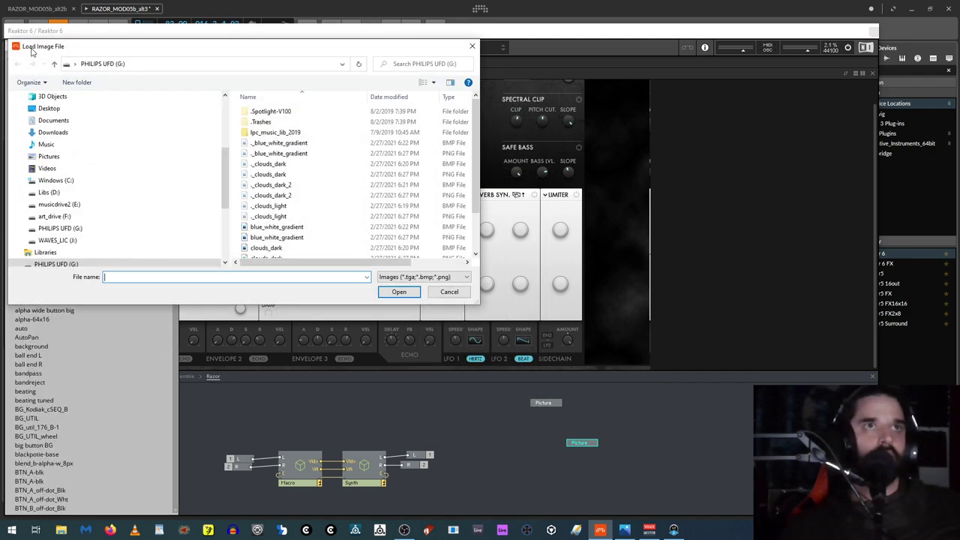
pyautogui.scroll(-2, 312, 203)
pyautogui.click(274, 253)
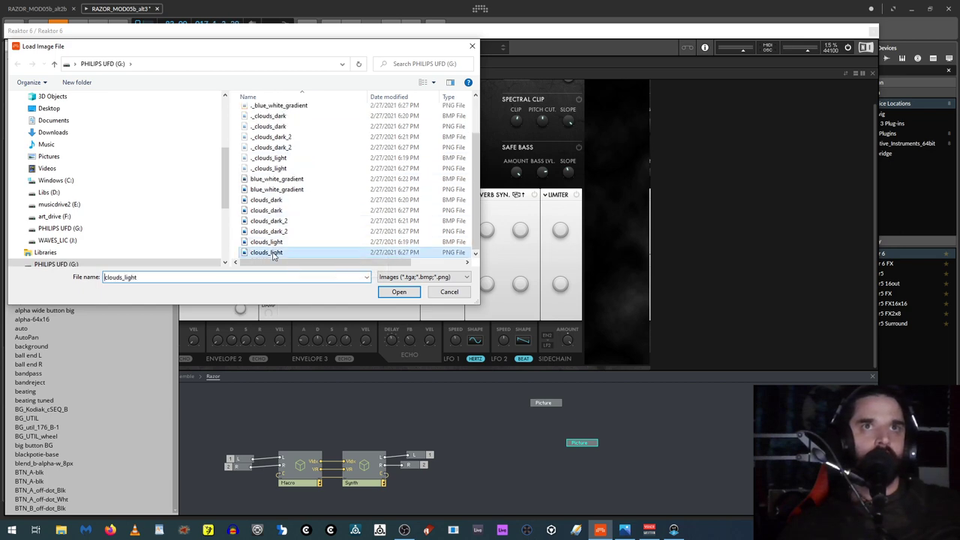
pyautogui.doubleClick(274, 255)
pyautogui.click(528, 430)
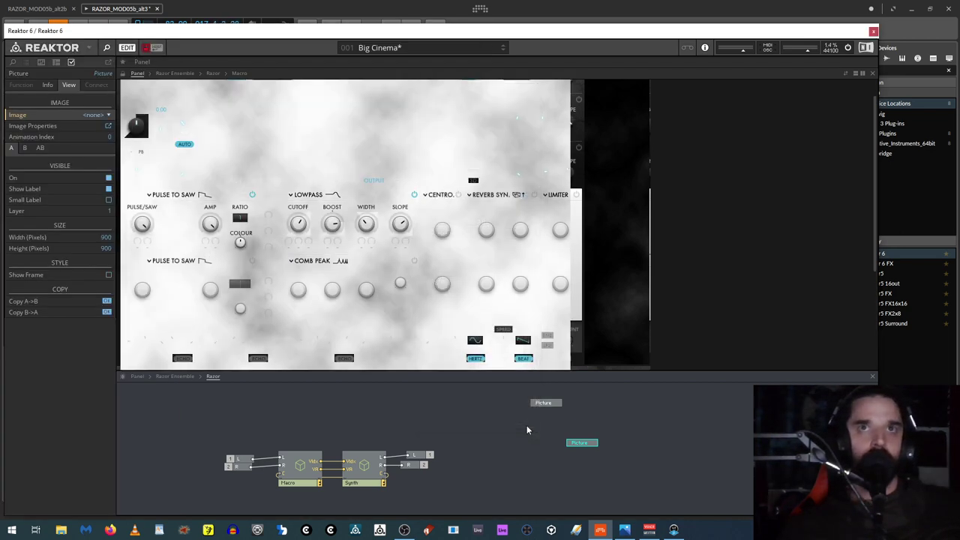
# Step: Set the light clouds picture's width to 120 pixels and its height to 200 pixels
pyautogui.click(109, 239)
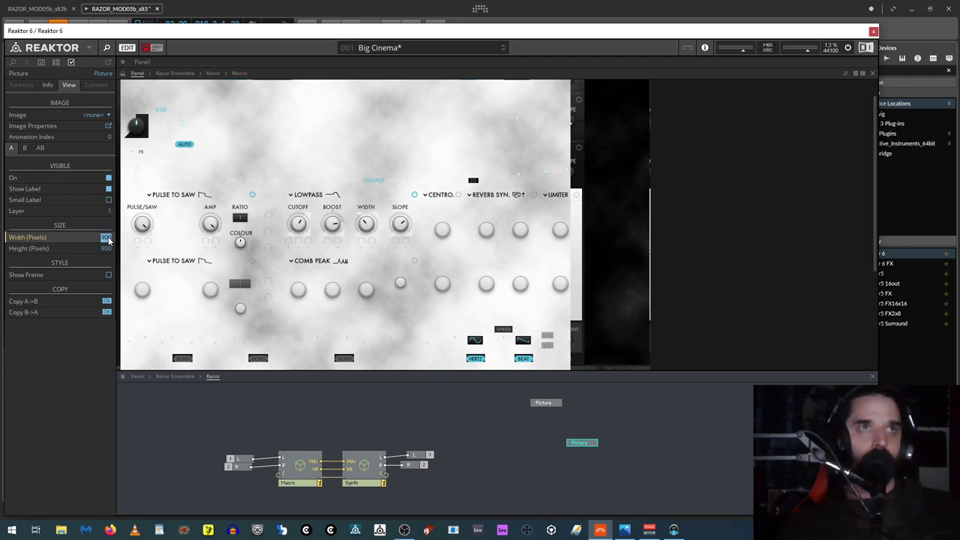
pyautogui.write('120')
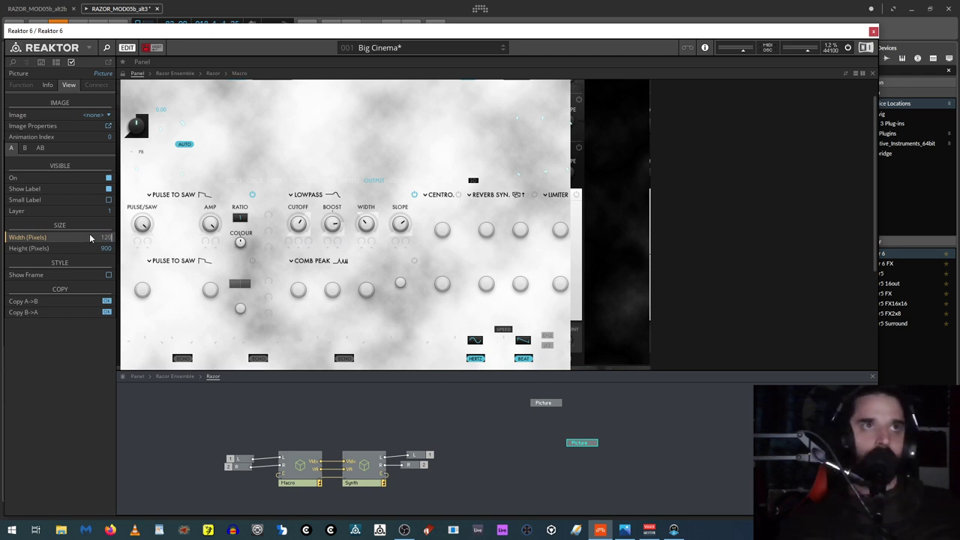
pyautogui.press('Return')
pyautogui.click(104, 250)
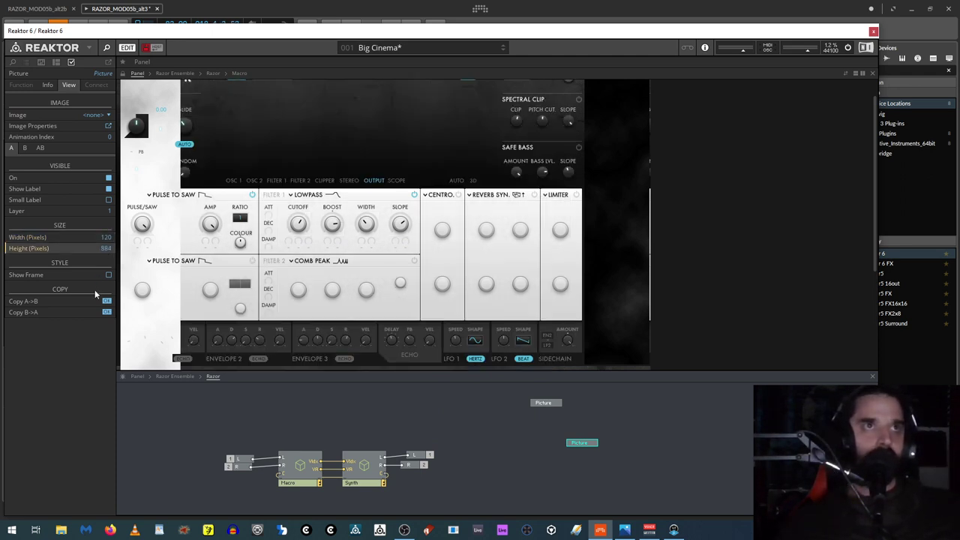
pyautogui.doubleClick(105, 248)
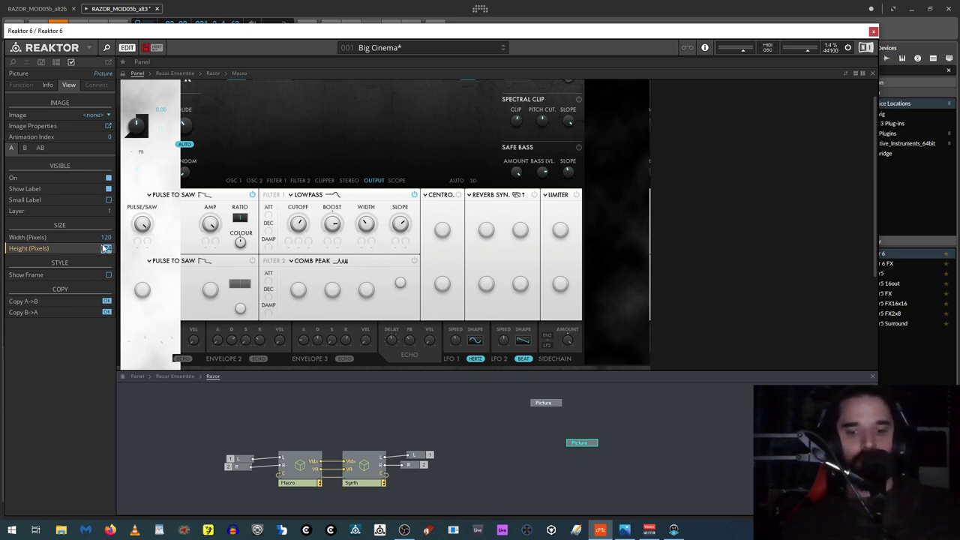
pyautogui.press('Return')
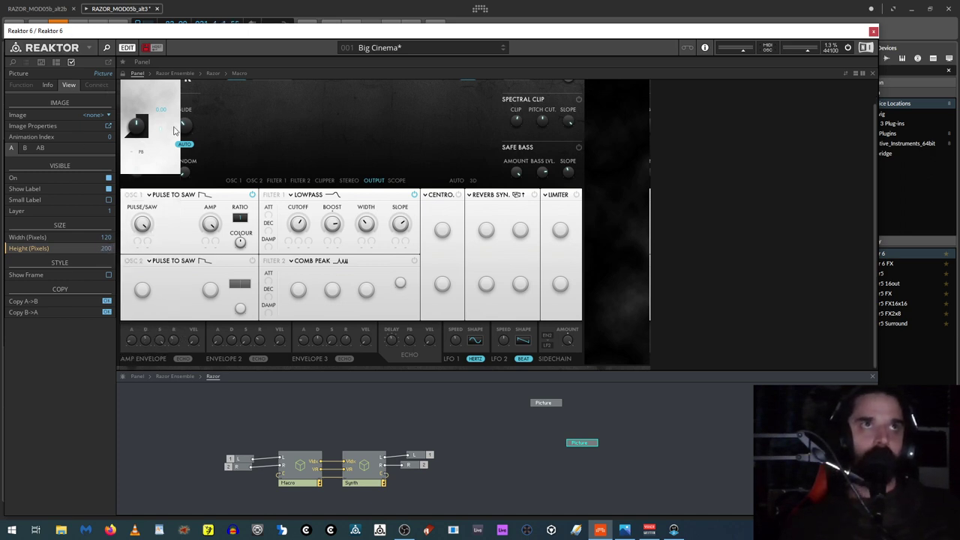
# Step: Unlock the panel and move the light clouds picture onto the dark strip beside Razor's Spectral Clip and Safe Bass sections
pyautogui.scroll(1, 158, 94)
pyautogui.click(123, 74)
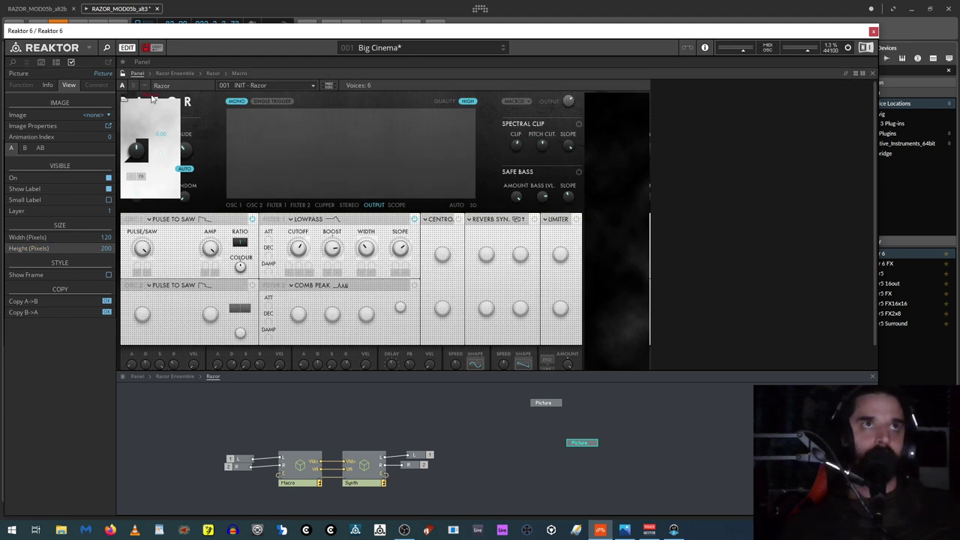
pyautogui.moveTo(151, 97); pyautogui.dragTo(619, 150)
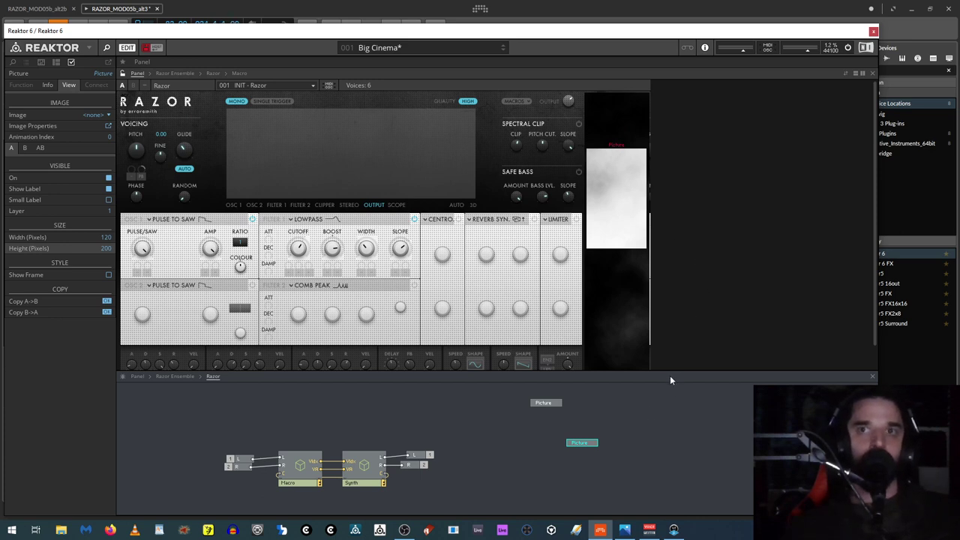
# Step: Duplicate the light clouds Picture module and place the copy directly below the first light picture on the dark strip
pyautogui.scroll(-1, 668, 362)
pyautogui.click(579, 444)
pyautogui.moveTo(576, 442)
pyautogui.keyDown('ctrl'); pyautogui.mouseDown()
pyautogui.moveTo(574, 470)
pyautogui.moveTo(578, 458)
pyautogui.mouseUp(); pyautogui.keyUp('ctrl')
pyautogui.moveTo(612, 144); pyautogui.dragTo(610, 247)
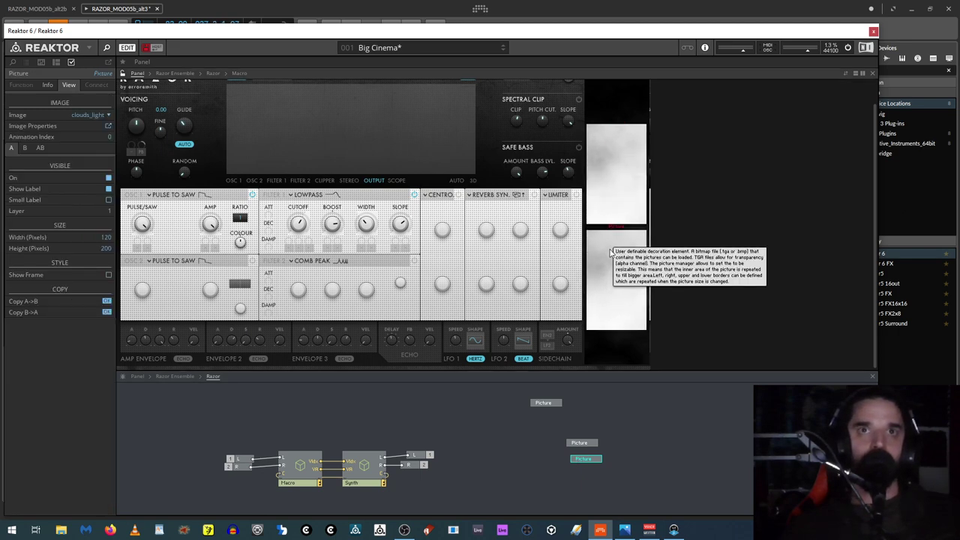
# Step: Set the duplicated light picture's height to 87 pixels
pyautogui.moveTo(107, 249); pyautogui.dragTo(83, 294)
pyautogui.moveTo(91, 329); pyautogui.dragTo(108, 278)
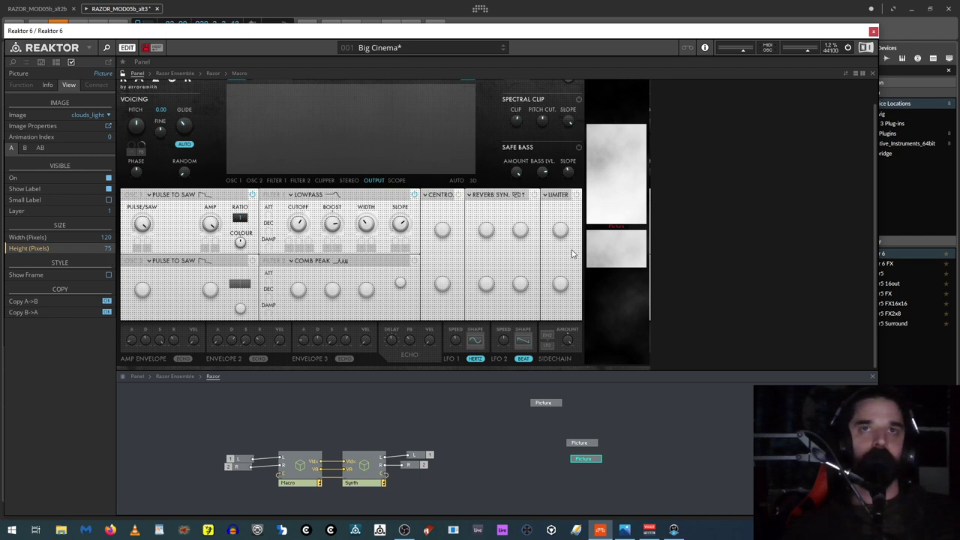
pyautogui.moveTo(114, 237); pyautogui.dragTo(115, 237)
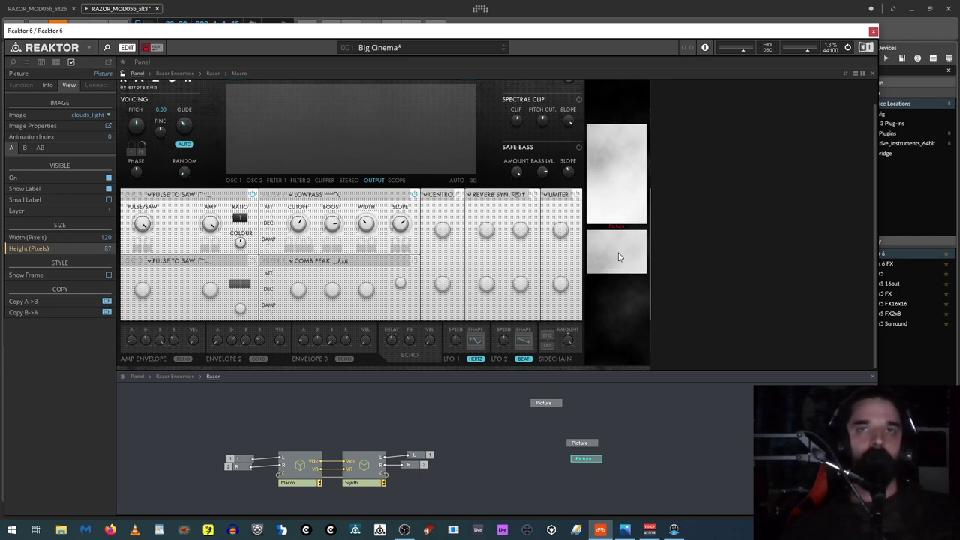
# Step: Duplicate the 87-pixel-high light picture twice and stack both copies below it on the dark strip
pyautogui.keyDown('ctrl'); pyautogui.moveTo(578, 457); pyautogui.dragTo(591, 479); pyautogui.keyUp('ctrl')
pyautogui.moveTo(618, 259); pyautogui.dragTo(619, 313)
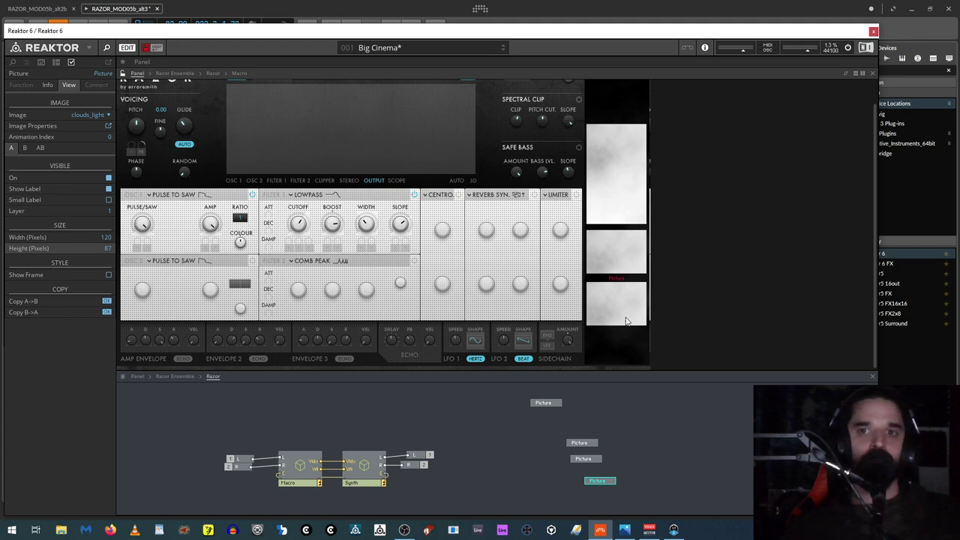
pyautogui.click(604, 481)
pyautogui.hotkey('ctrl', 'd')
pyautogui.click(612, 320)
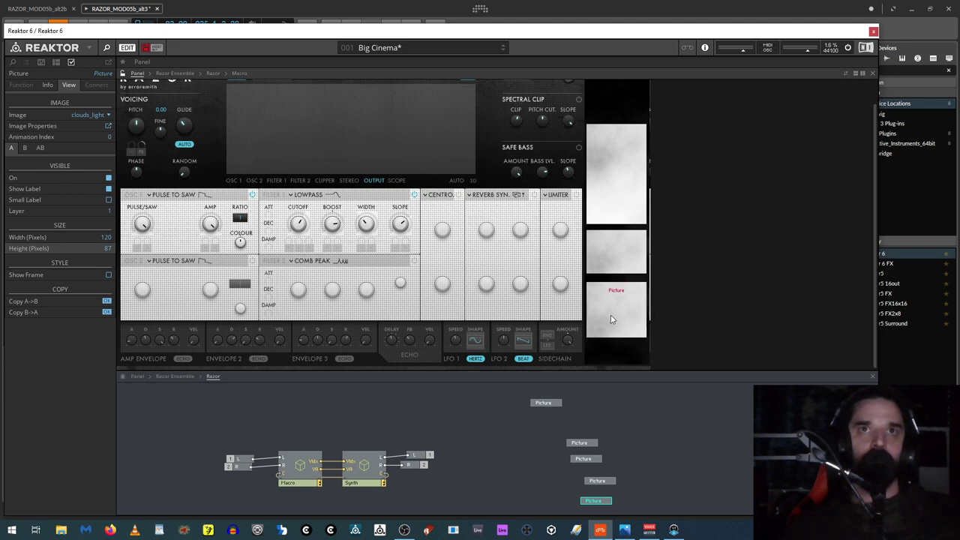
pyautogui.moveTo(611, 320); pyautogui.dragTo(612, 342)
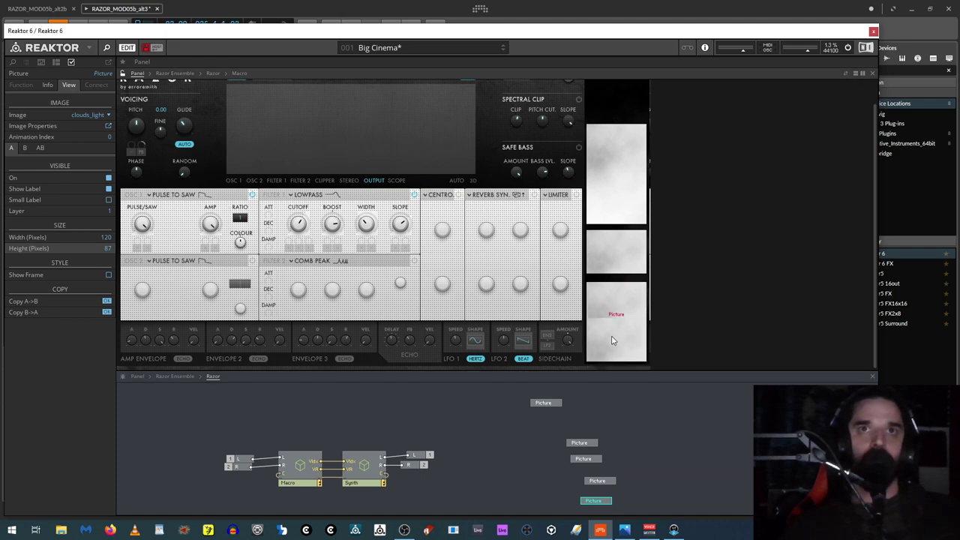
# Step: Reduce the lowest light picture's height to 64 pixels and move it down to the end of the dark strip
pyautogui.moveTo(108, 247); pyautogui.dragTo(105, 290)
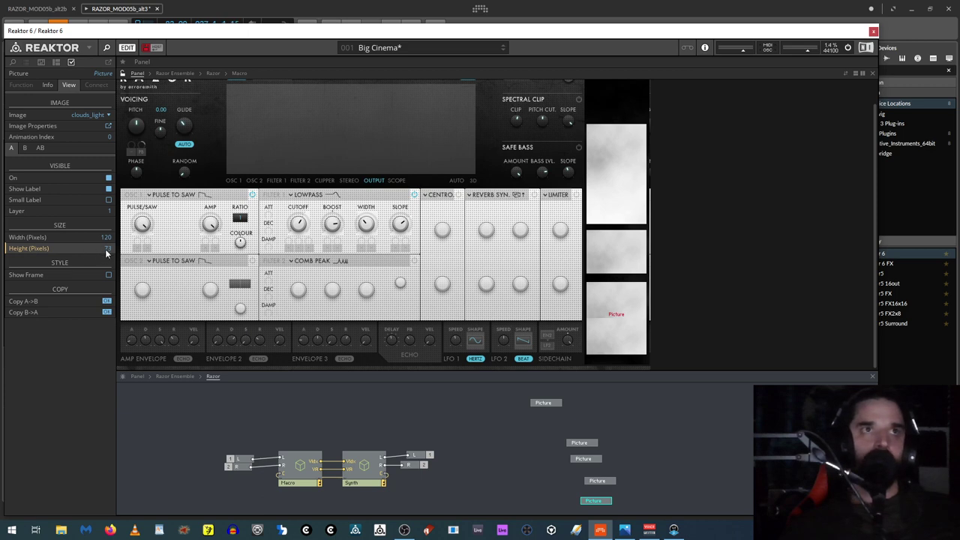
pyautogui.moveTo(105, 251); pyautogui.dragTo(97, 272)
pyautogui.moveTo(618, 326); pyautogui.dragTo(619, 343)
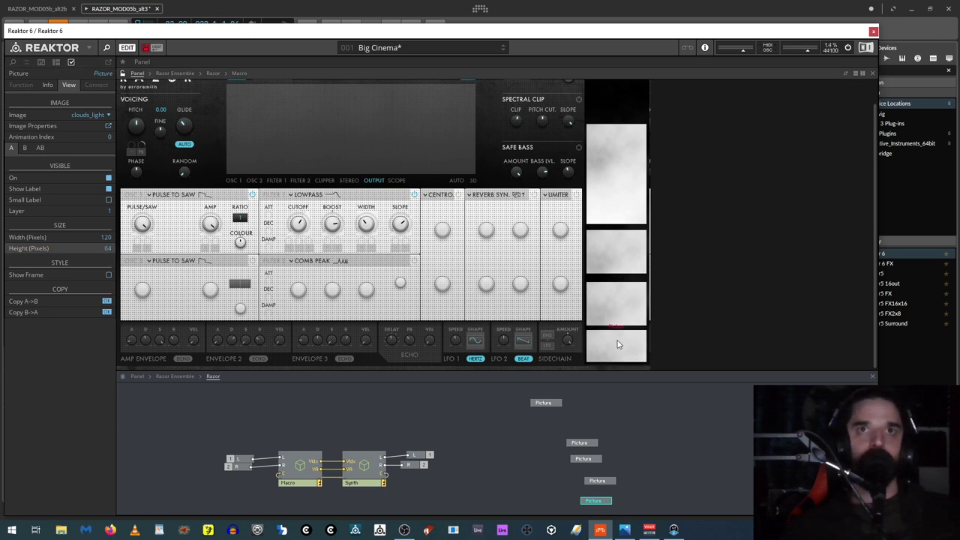
# Step: Hide the lowest light picture's label and reposition it just below the picture above
pyautogui.click(109, 179)
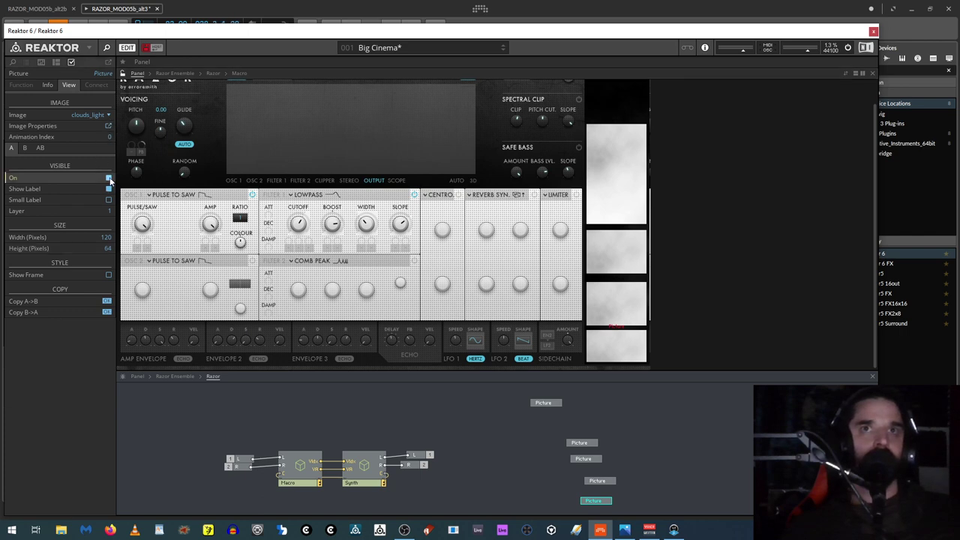
pyautogui.click(107, 189)
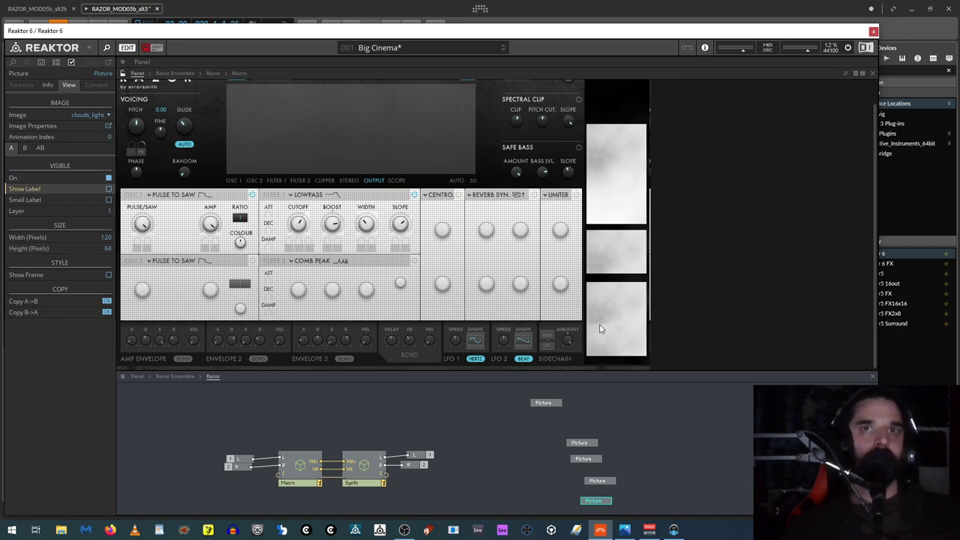
pyautogui.moveTo(607, 335); pyautogui.dragTo(608, 339)
pyautogui.scroll(1, 708, 258)
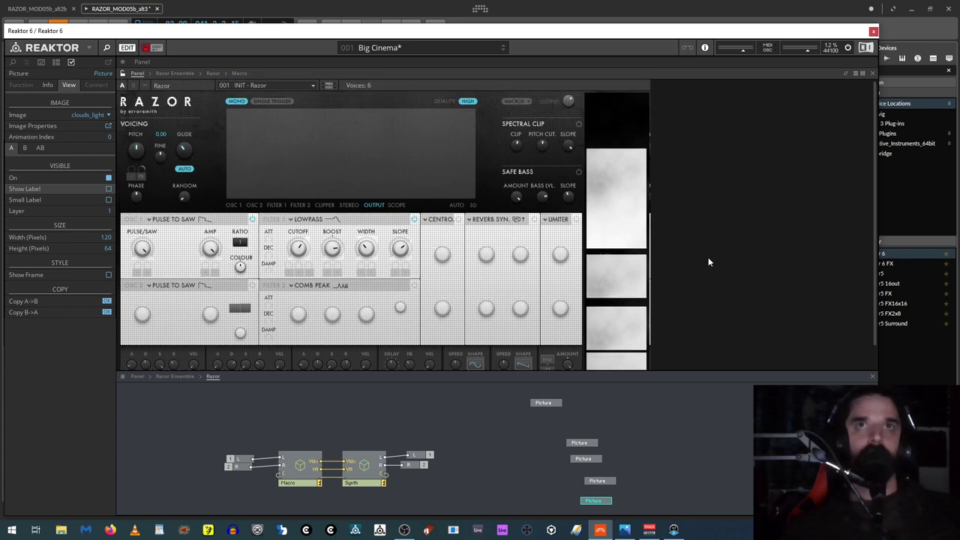
pyautogui.scroll(-1, 764, 271)
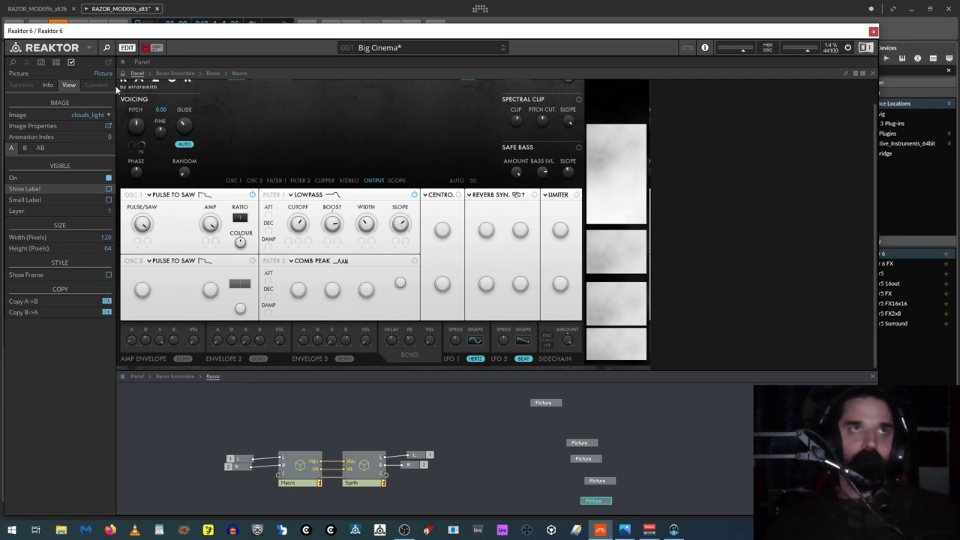
# Step: Add the MOD-Bento LFO block from the Blocks Base Bento Box folder to the ensemble beside Razor
pyautogui.click(13, 63)
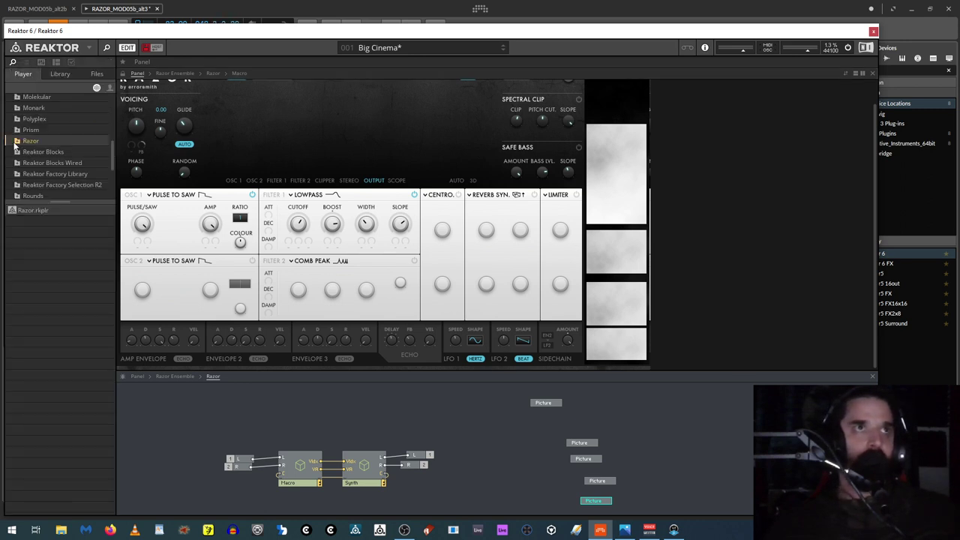
pyautogui.scroll(4, 25, 148)
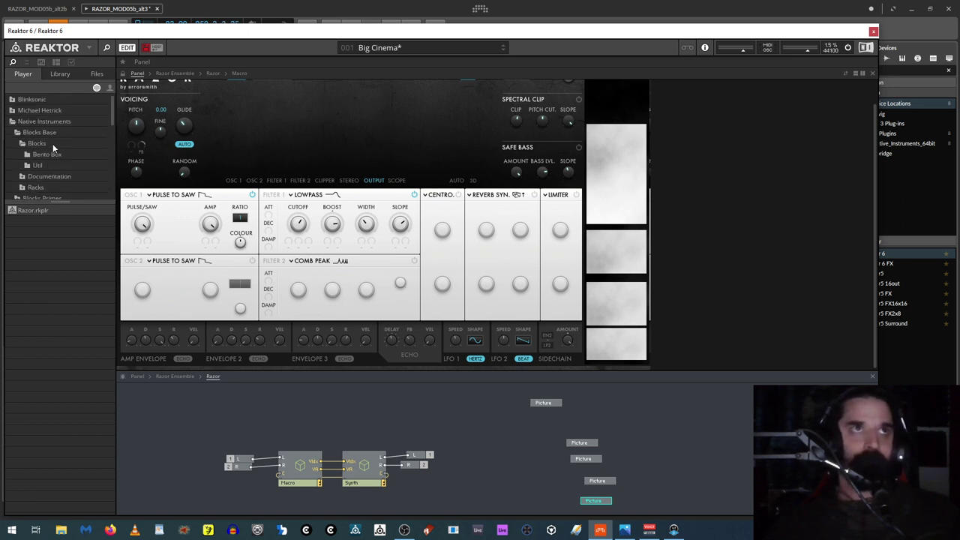
pyautogui.click(38, 145)
pyautogui.click(42, 155)
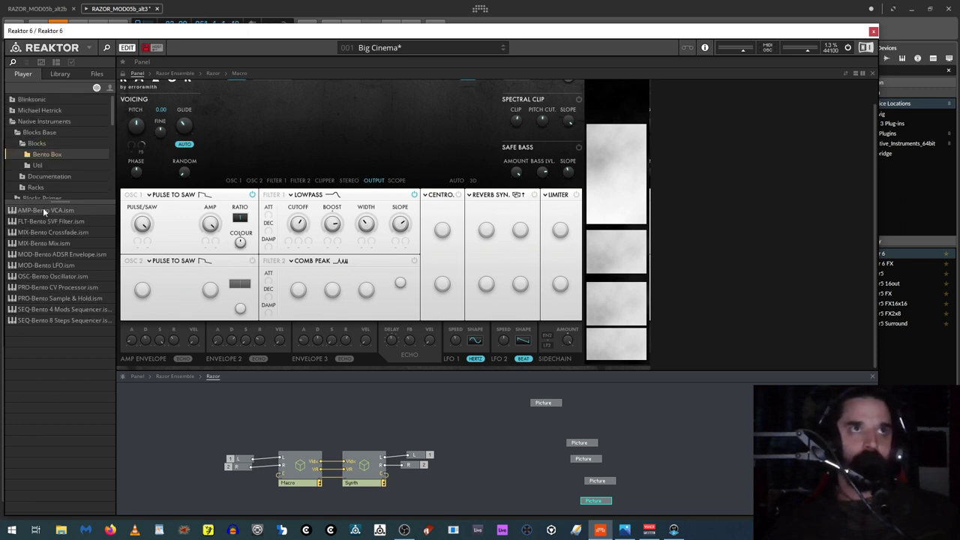
pyautogui.click(48, 264)
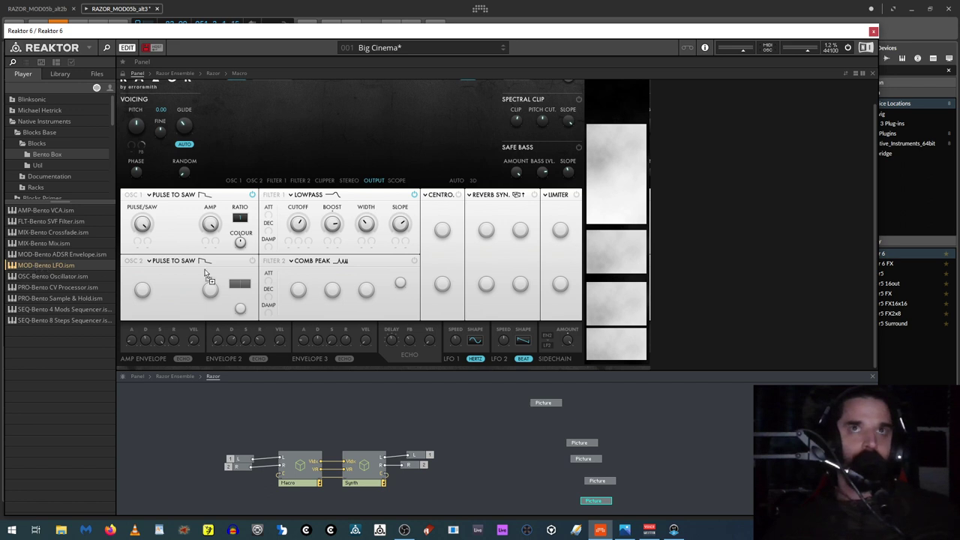
pyautogui.moveTo(747, 230); pyautogui.dragTo(747, 230)
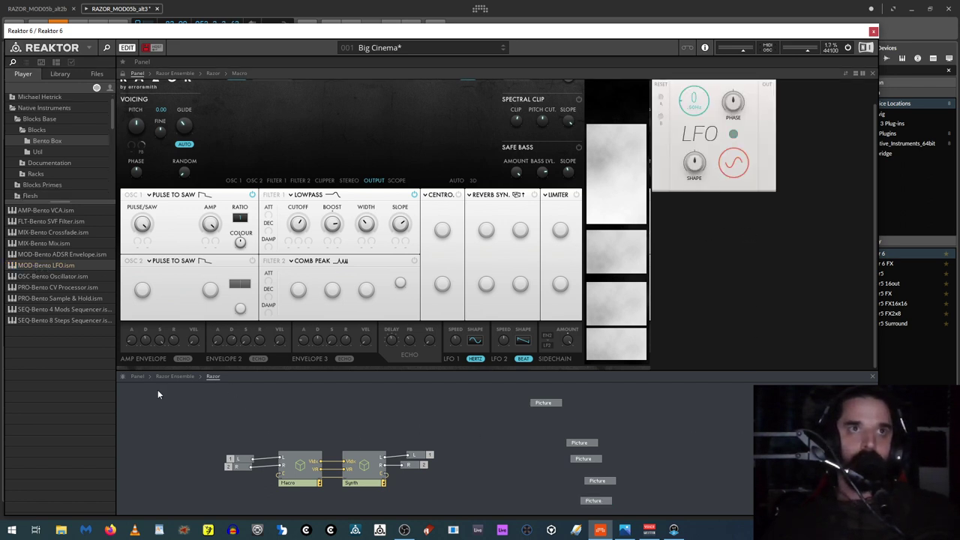
# Step: Open the Bento Box LFO's structure from the Razor Ensemble and copy its Reset input port
pyautogui.click(172, 376)
pyautogui.click(204, 448)
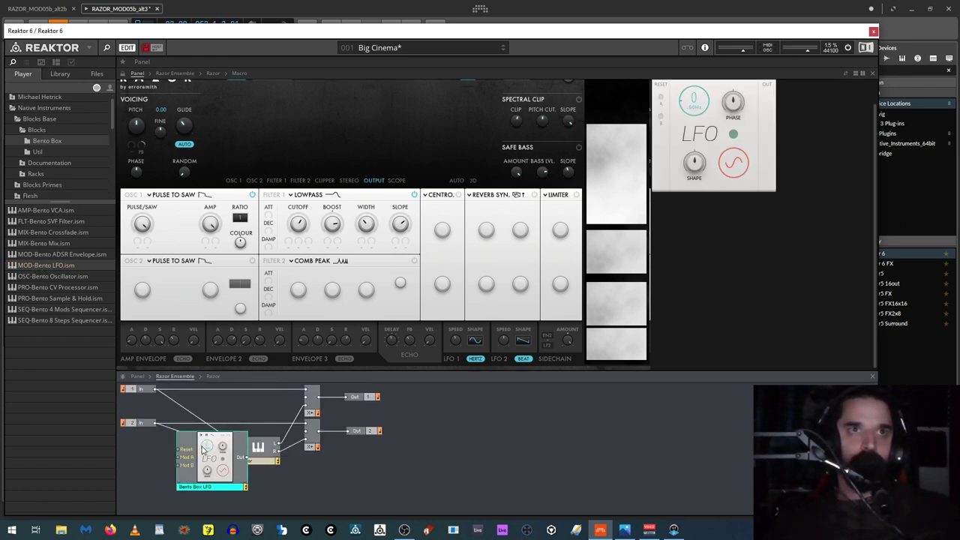
pyautogui.doubleClick(204, 448)
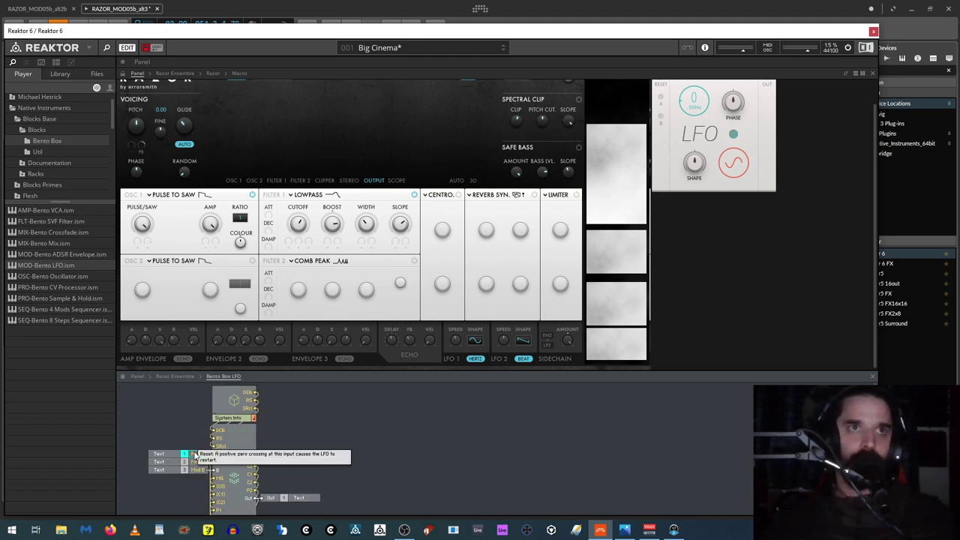
pyautogui.click(73, 63)
pyautogui.click(198, 456)
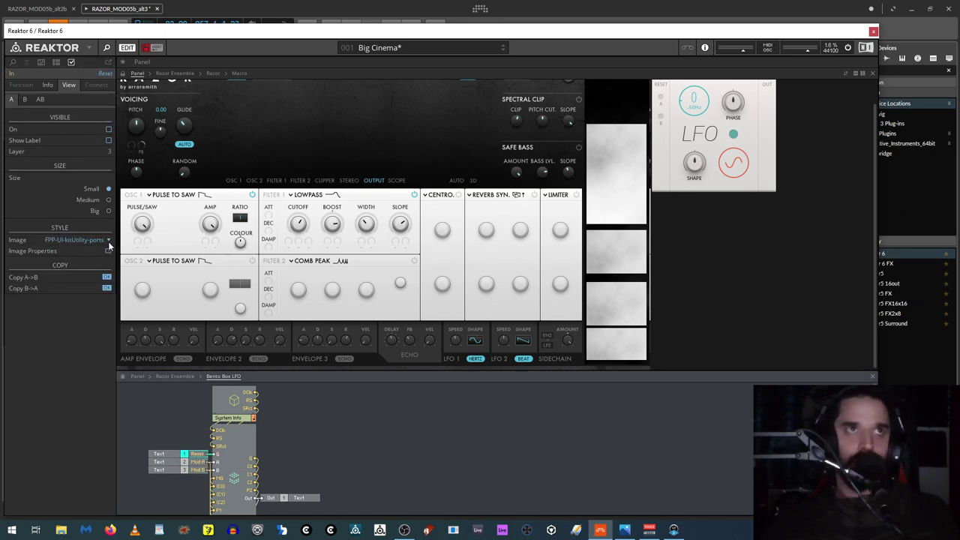
pyautogui.rightClick(195, 456)
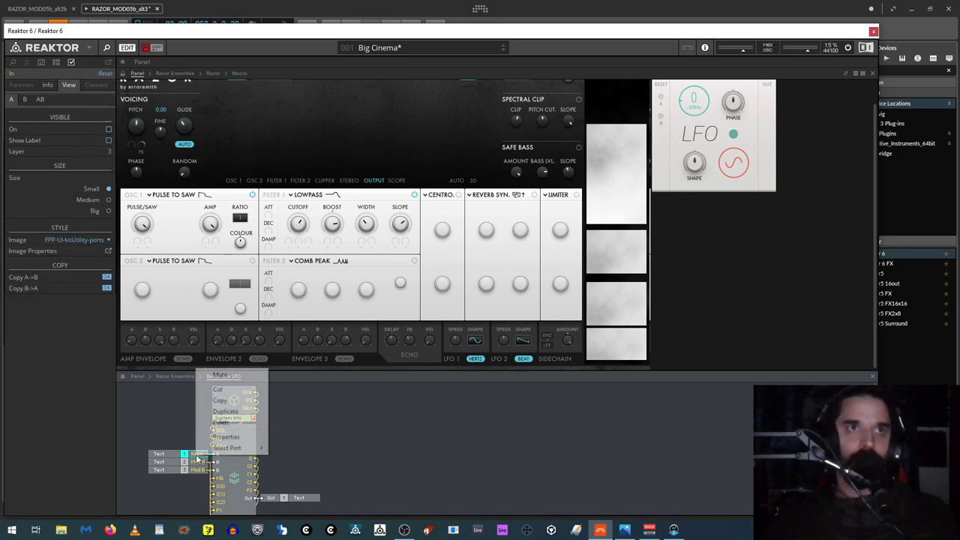
pyautogui.click(217, 403)
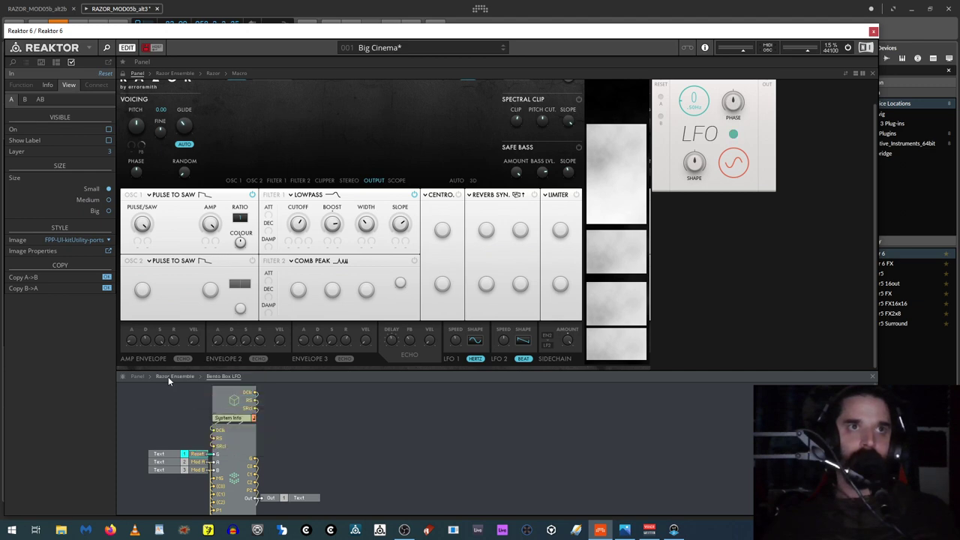
# Step: Return to Razor's structure and paste the copied Reset port above the Macro module
pyautogui.click(168, 376)
pyautogui.doubleClick(258, 450)
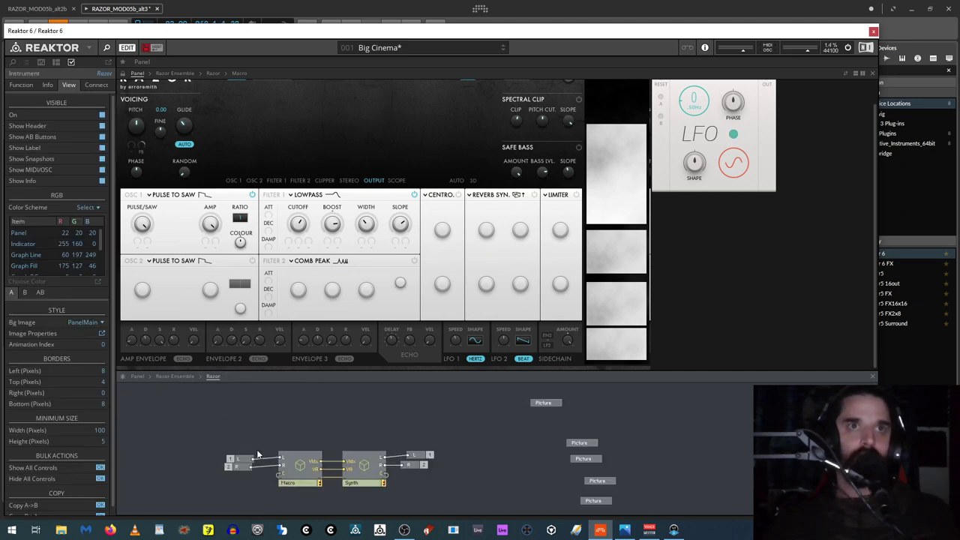
pyautogui.rightClick(276, 408)
pyautogui.click(318, 334)
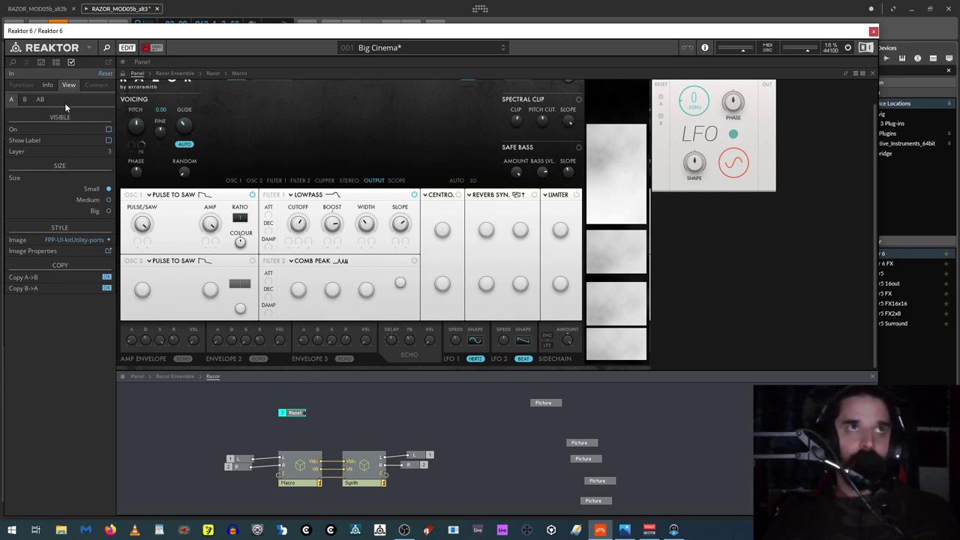
# Step: Make the Reset port and its label visible, then place it on the third light picture in the unlocked panel
pyautogui.click(108, 141)
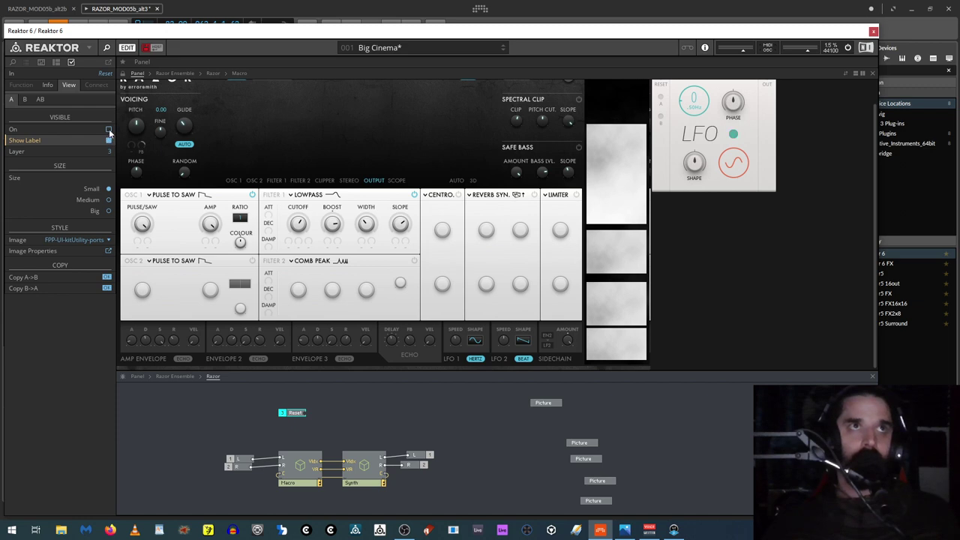
pyautogui.click(108, 129)
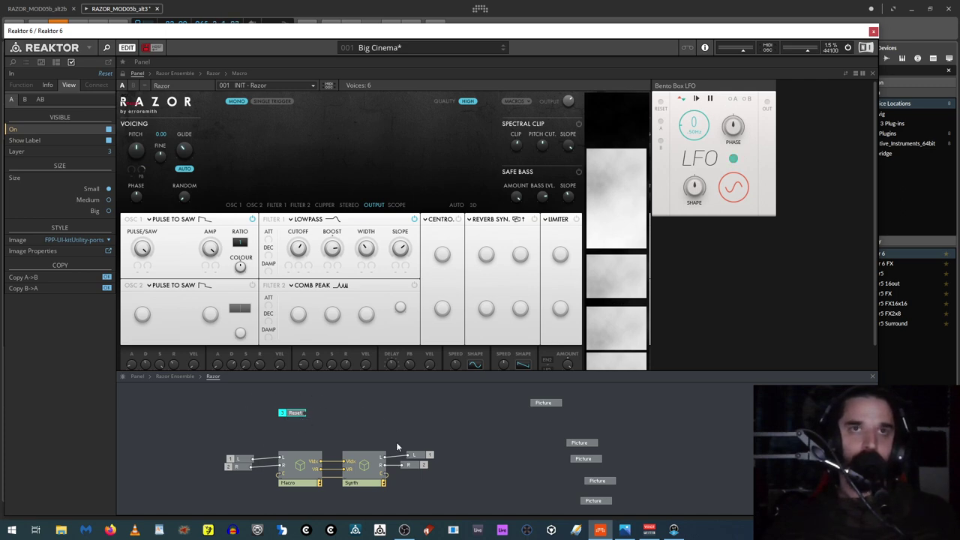
pyautogui.click(124, 74)
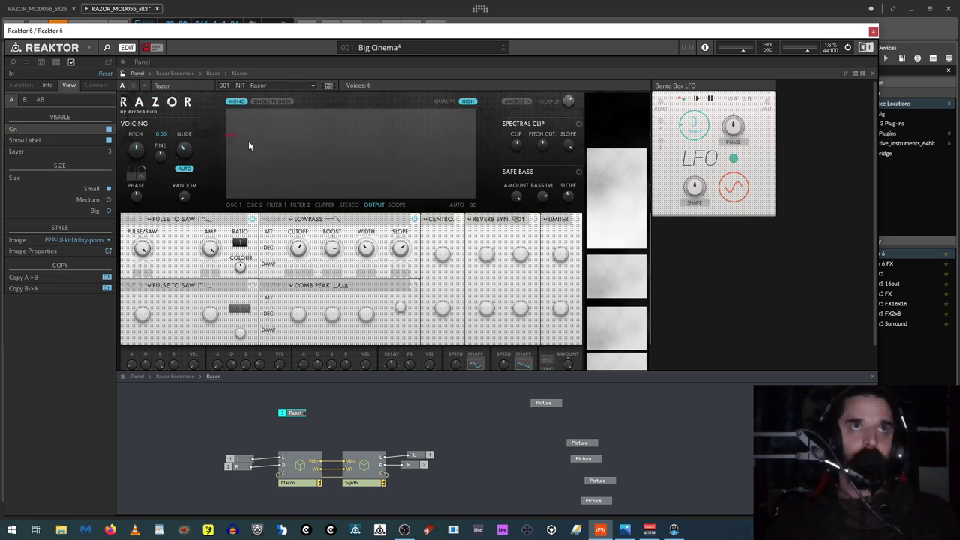
pyautogui.moveTo(598, 318); pyautogui.dragTo(599, 319)
pyautogui.click(294, 414)
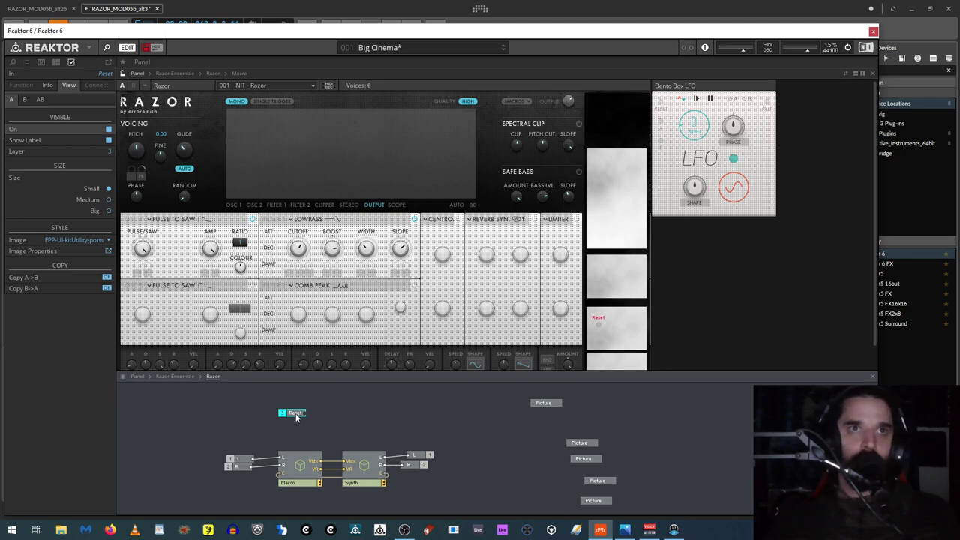
# Step: Rename the pasted Reset port mod1, duplicate it, and name the copy mod2
pyautogui.write('mod1')
pyautogui.press('Return')
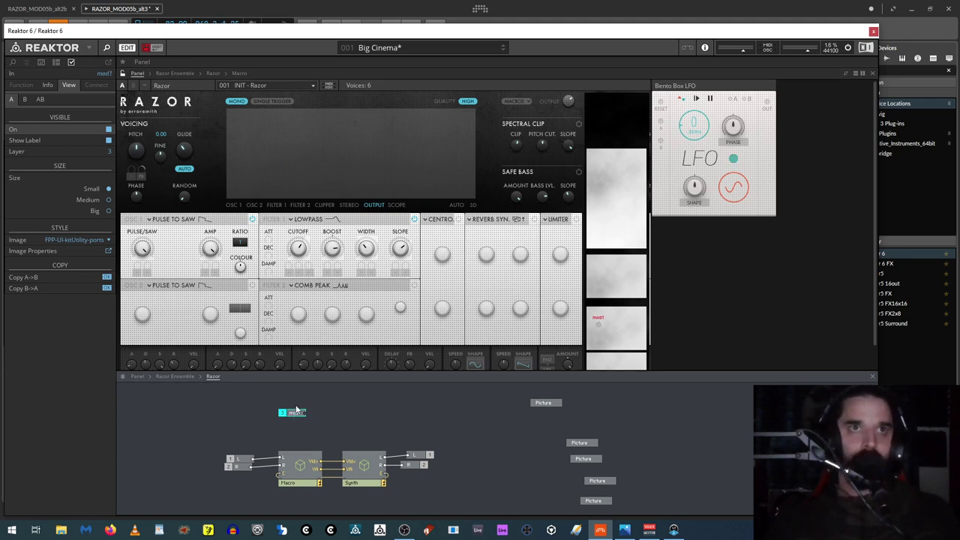
pyautogui.moveTo(294, 412)
pyautogui.keyDown('ctrl'); pyautogui.mouseDown()
pyautogui.moveTo(293, 425)
pyautogui.moveTo(291, 417)
pyautogui.mouseUp(); pyautogui.keyUp('ctrl')
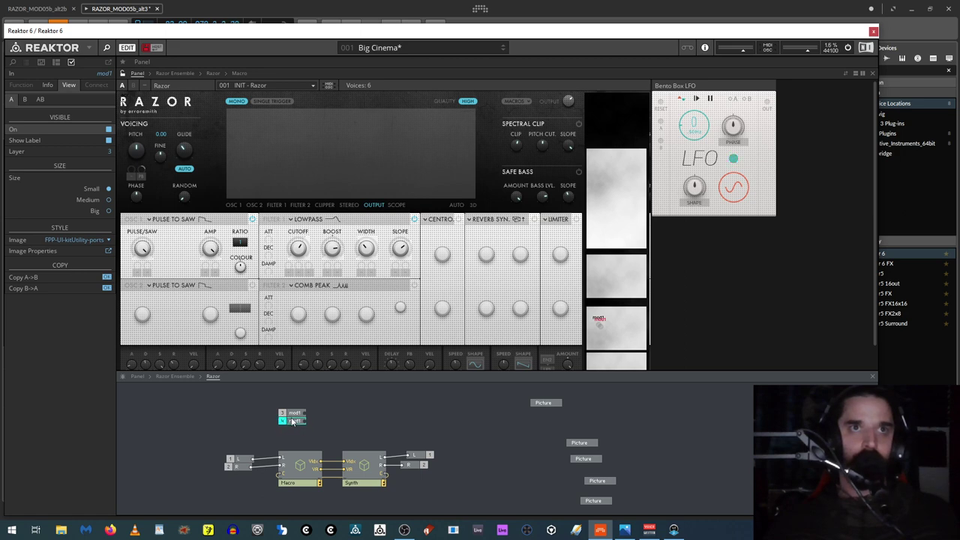
pyautogui.doubleClick(291, 420)
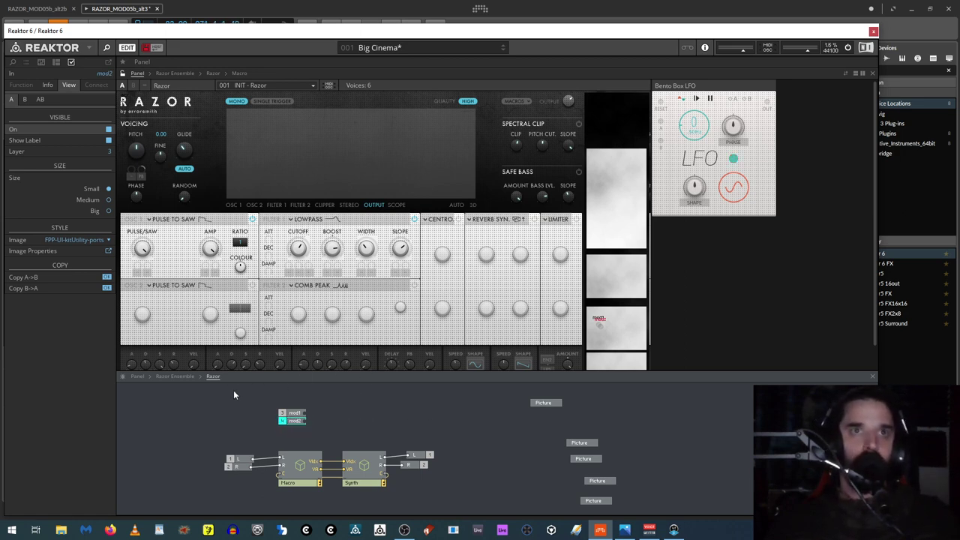
# Step: Move both mod ports below the Macro module, place mod2's panel port beneath mod1's, and lock the panel
pyautogui.moveTo(250, 398); pyautogui.dragTo(290, 522)
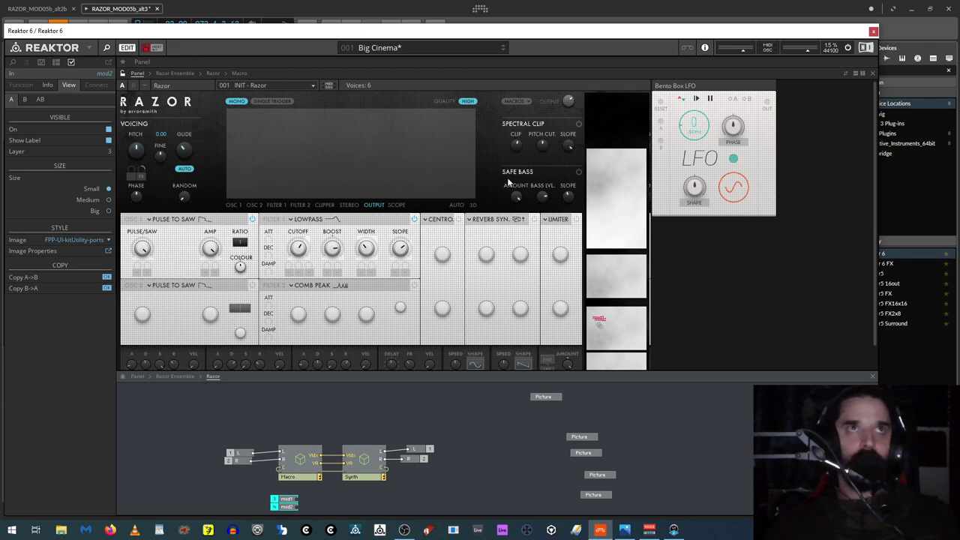
pyautogui.moveTo(601, 321); pyautogui.dragTo(600, 321)
pyautogui.click(613, 320)
pyautogui.click(285, 506)
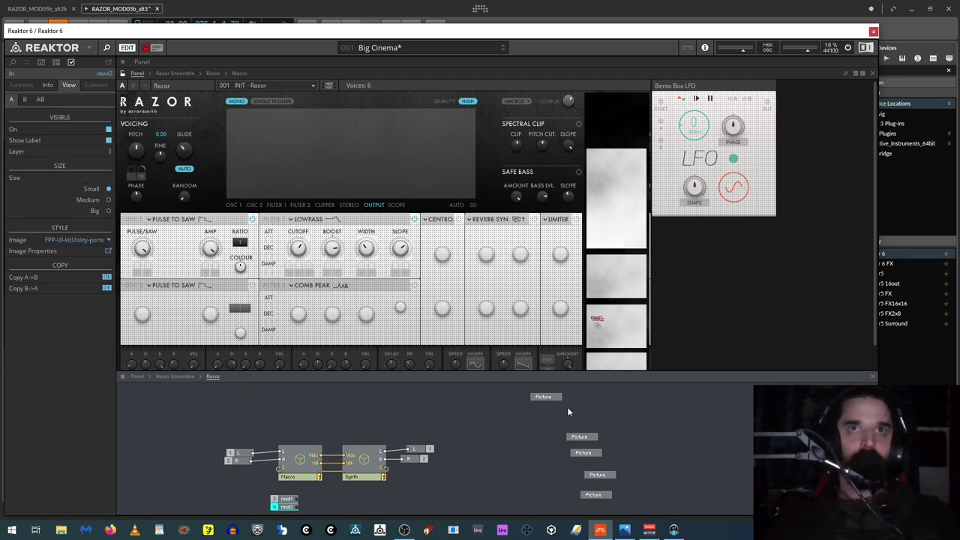
pyautogui.moveTo(598, 327); pyautogui.dragTo(597, 339)
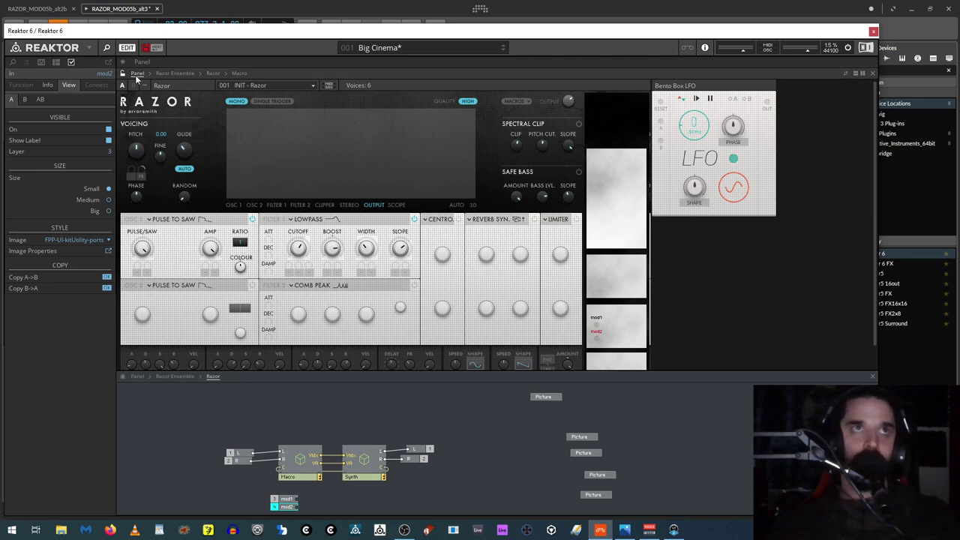
pyautogui.click(422, 336)
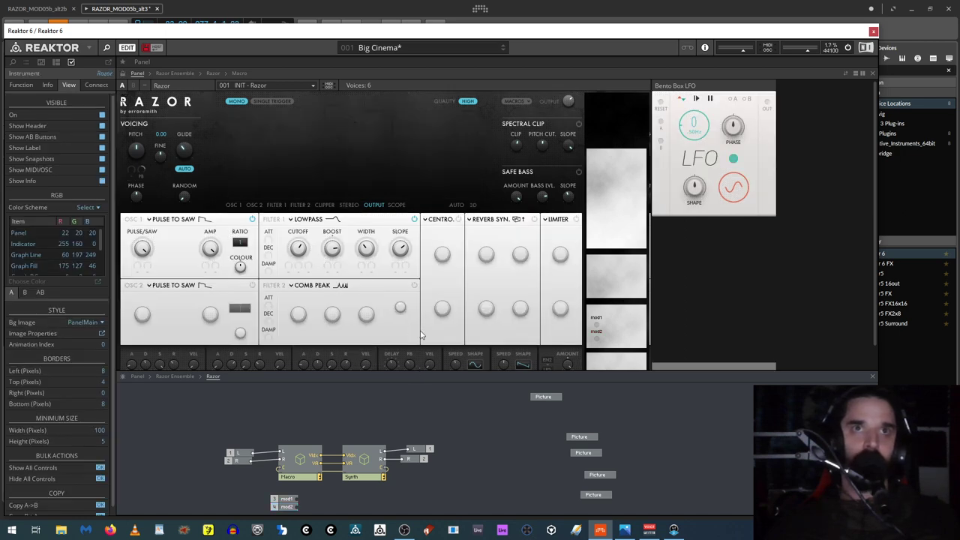
# Step: Create a new macro in Razor's structure and place it beside the mod1 and mod2 ports
pyautogui.moveTo(422, 372); pyautogui.dragTo(424, 337)
pyautogui.scroll(-1, 685, 263)
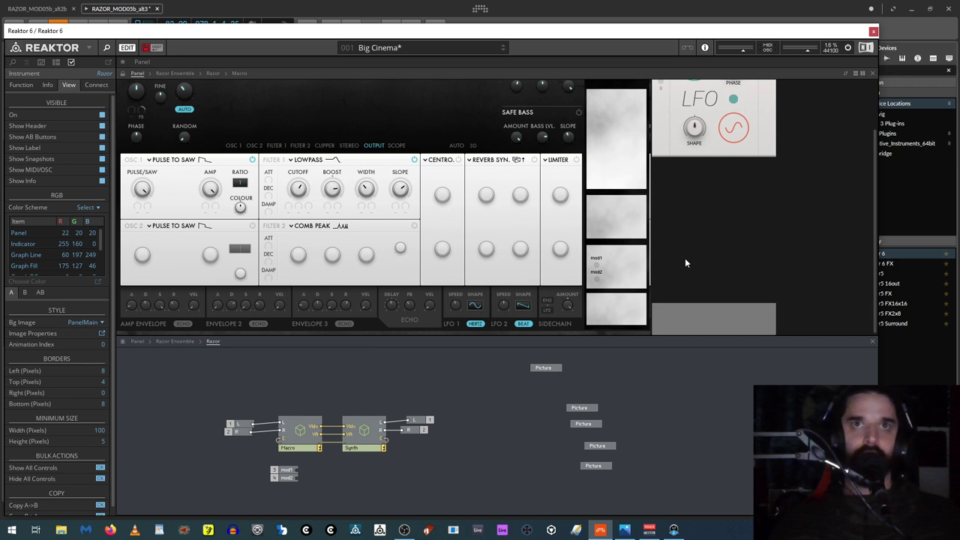
pyautogui.rightClick(318, 480)
pyautogui.moveTo(370, 332)
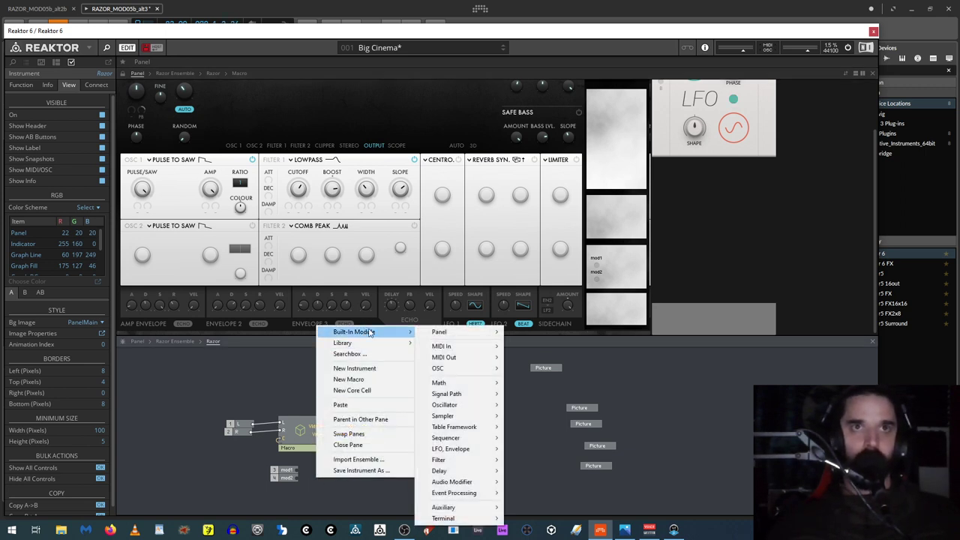
pyautogui.moveTo(450, 420)
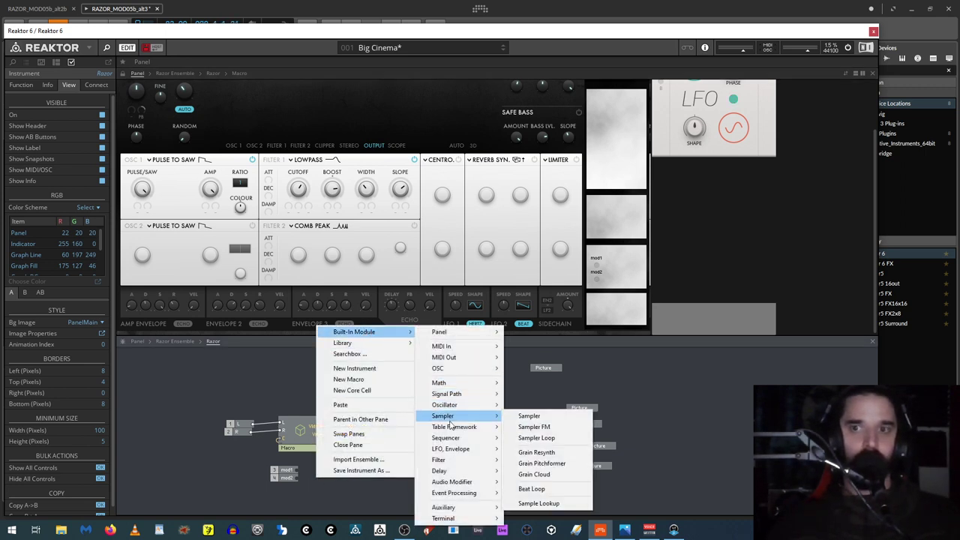
pyautogui.moveTo(471, 409)
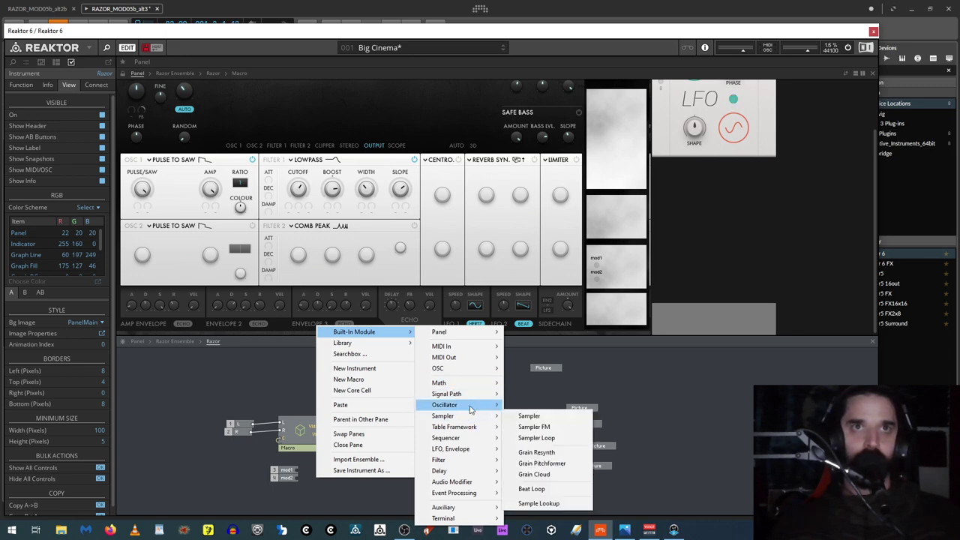
pyautogui.click(376, 378)
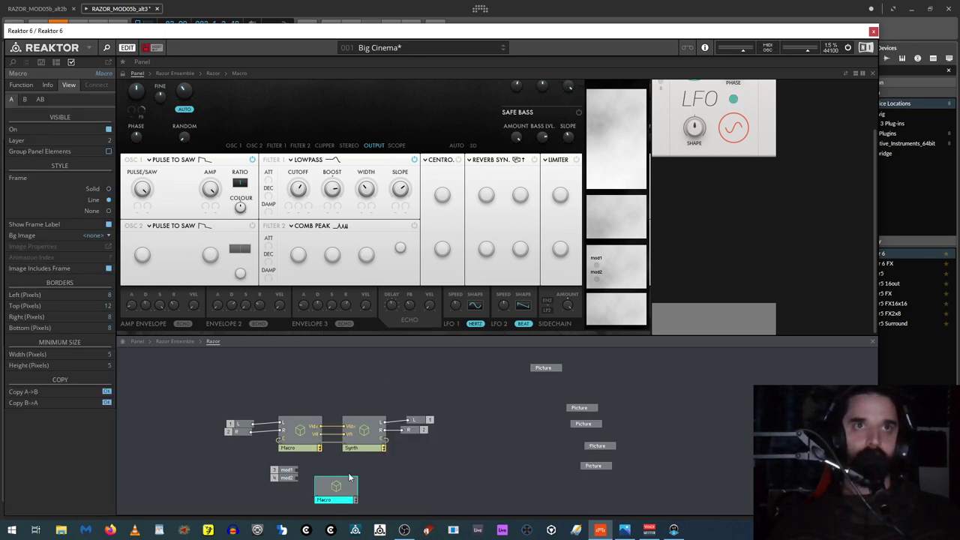
pyautogui.moveTo(327, 486); pyautogui.dragTo(365, 476)
# Step: Open the new macro and add an In terminal, duplicating it for a second input
pyautogui.doubleClick(365, 475)
pyautogui.rightClick(358, 471)
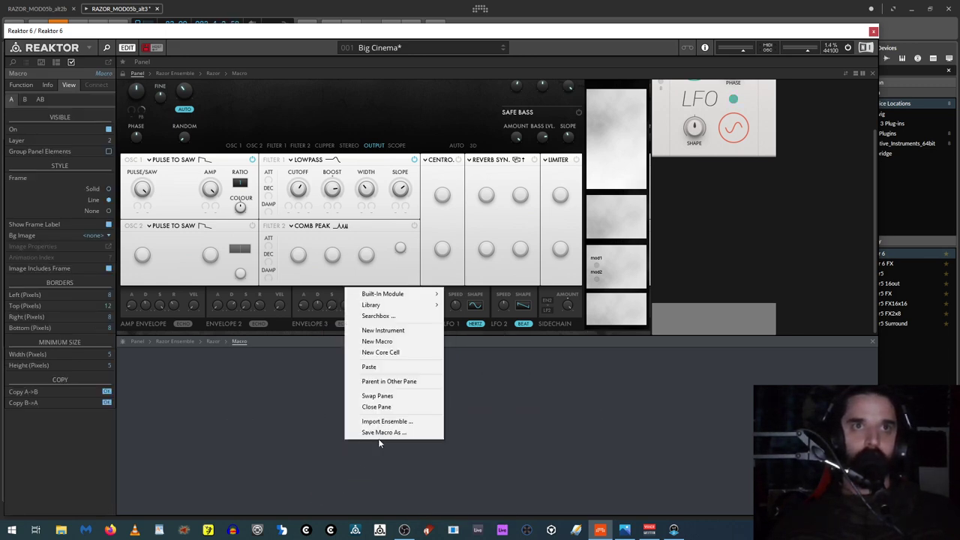
pyautogui.moveTo(382, 294)
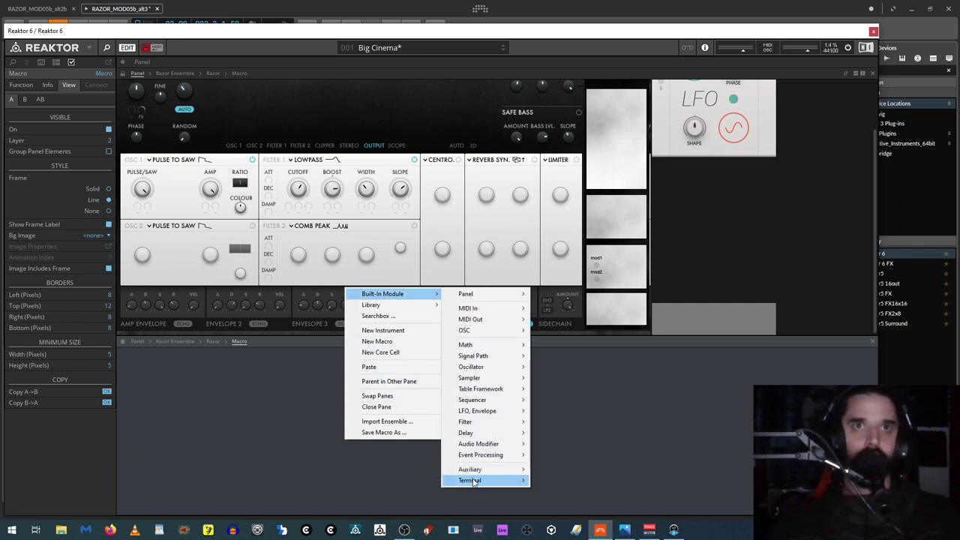
pyautogui.moveTo(488, 482)
pyautogui.click(574, 405)
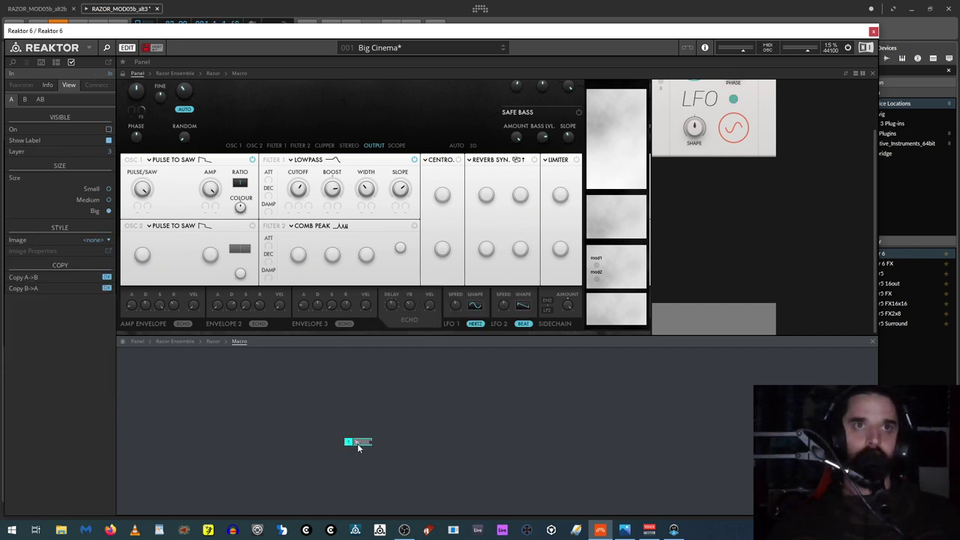
pyautogui.hotkey('ctrl', 'd')
# Step: Name the new macro's inputs m1 and m2, and wire Razor's mod1 and mod2 ports into them
pyautogui.click(216, 342)
pyautogui.click(295, 471)
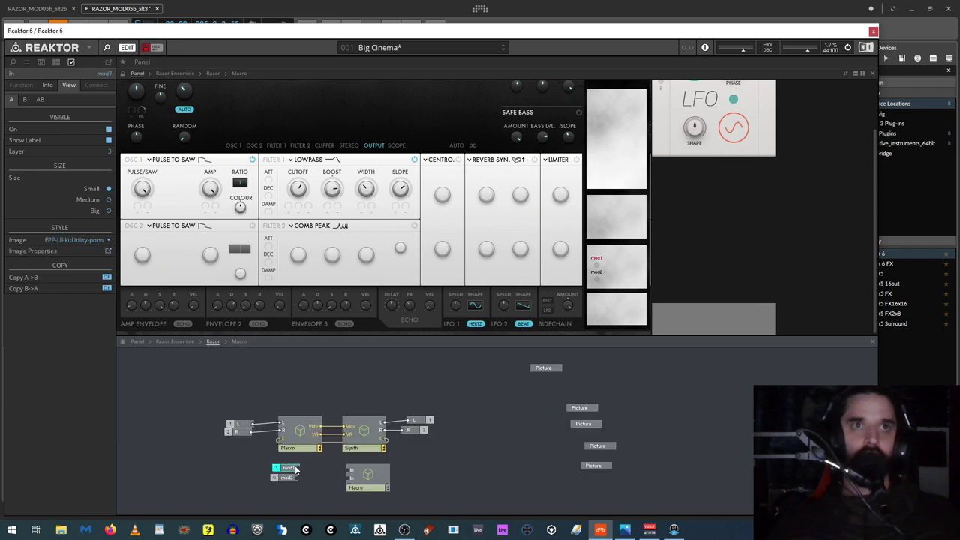
pyautogui.moveTo(297, 471)
pyautogui.mouseDown()
pyautogui.moveTo(361, 473)
pyautogui.moveTo(287, 480)
pyautogui.moveTo(352, 478)
pyautogui.mouseUp()
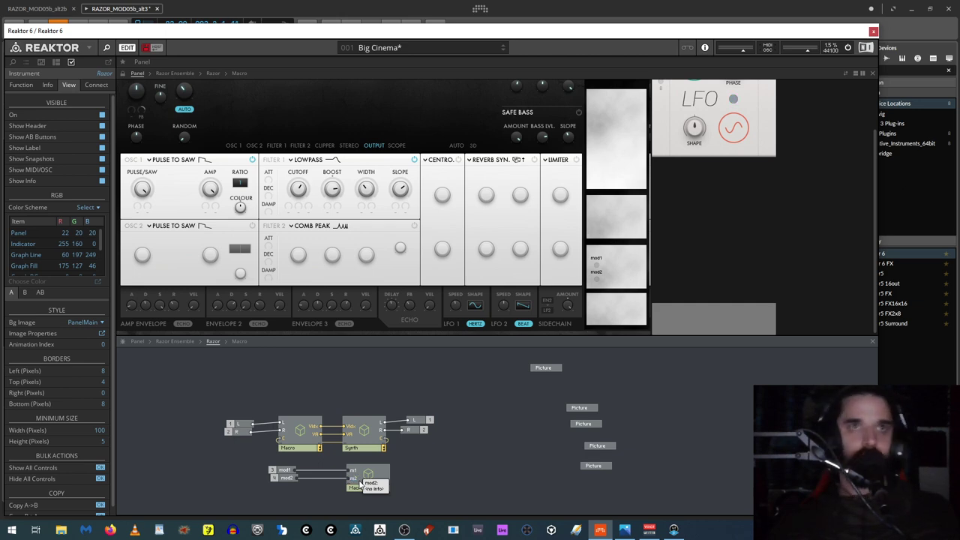
# Step: Open the new macro's structure and align the m2 input directly beneath m1
pyautogui.click(365, 481)
pyautogui.doubleClick(365, 482)
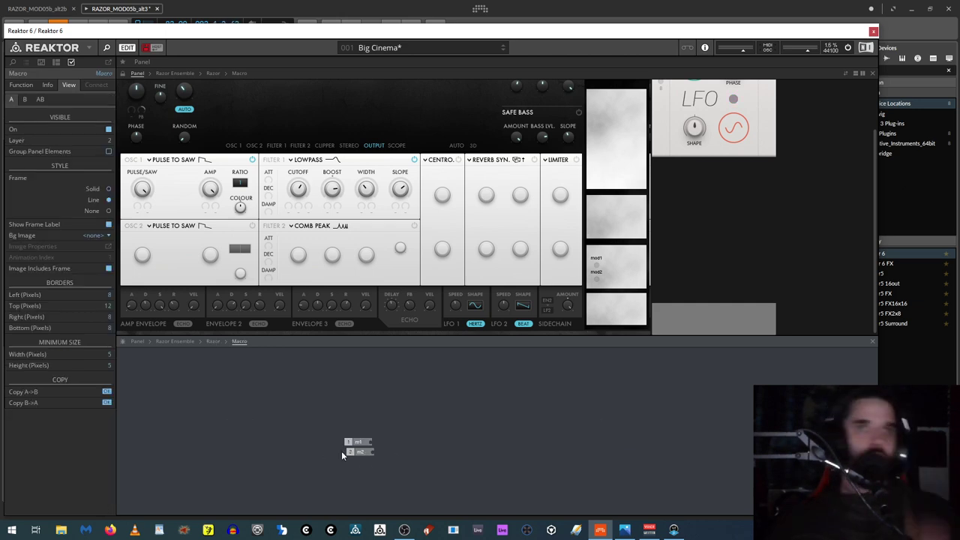
pyautogui.click(361, 451)
pyautogui.moveTo(361, 453); pyautogui.dragTo(359, 450)
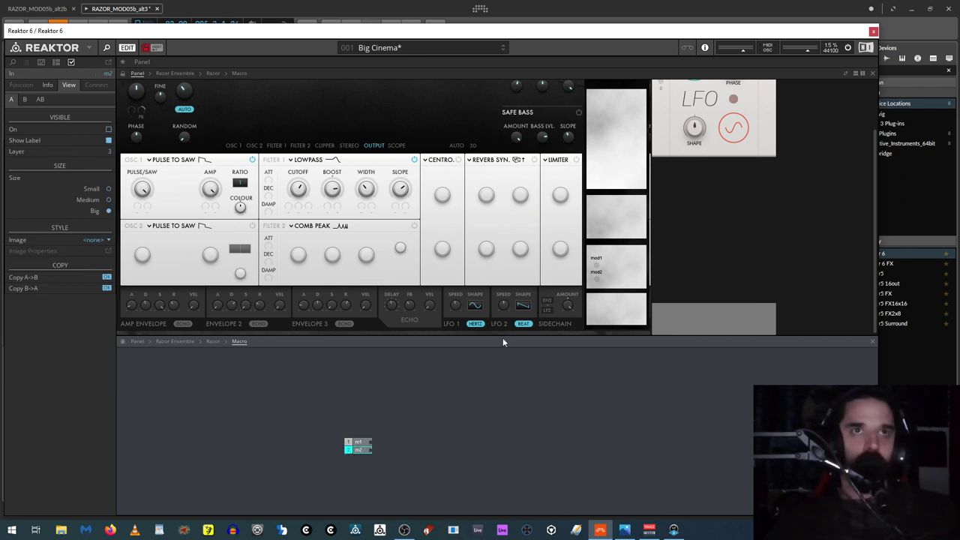
# Step: Add a Selector module with a minimum of 2 ports and wire m1 and m2 into its inputs 0 and 1
pyautogui.rightClick(406, 431)
pyautogui.moveTo(450, 285)
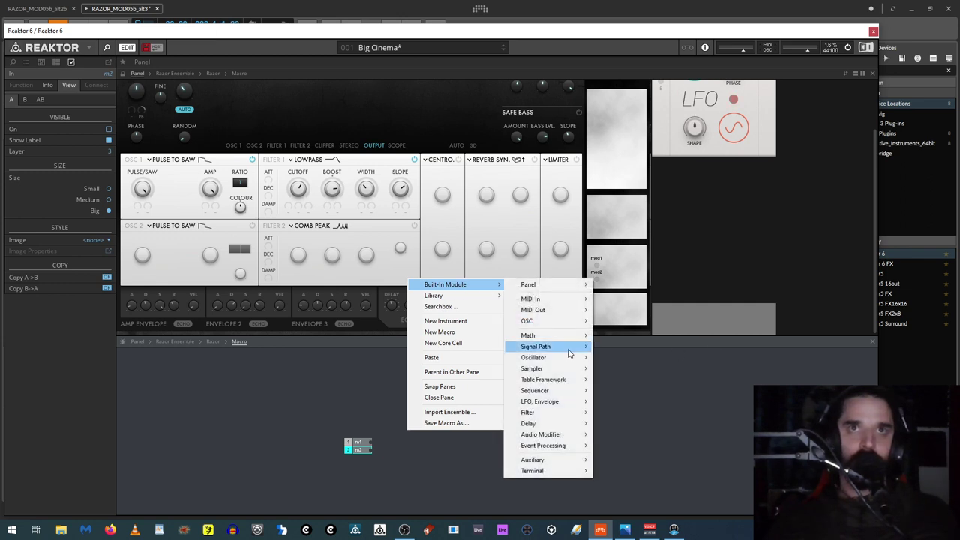
pyautogui.moveTo(555, 347)
pyautogui.click(632, 346)
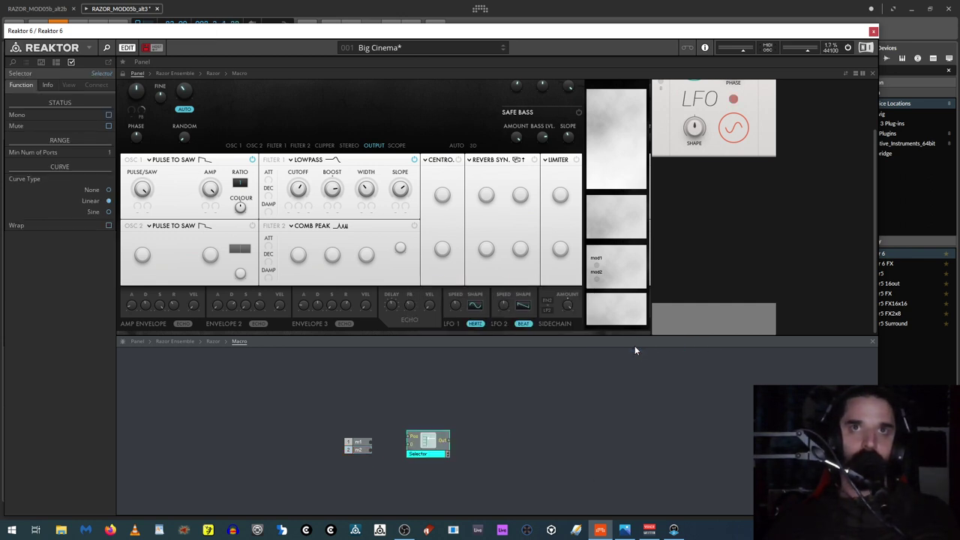
pyautogui.moveTo(439, 437); pyautogui.dragTo(437, 435)
pyautogui.click(110, 152)
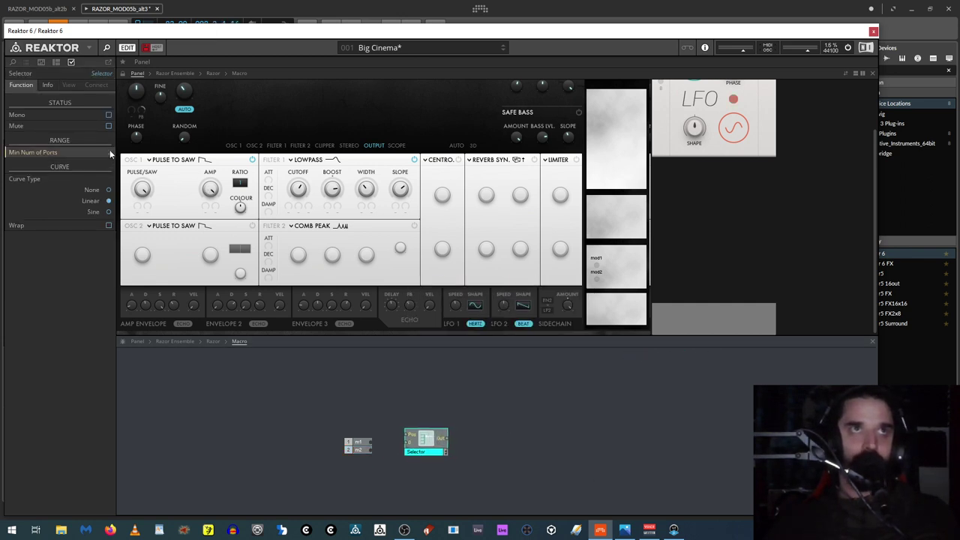
pyautogui.write('2')
pyautogui.press('Return')
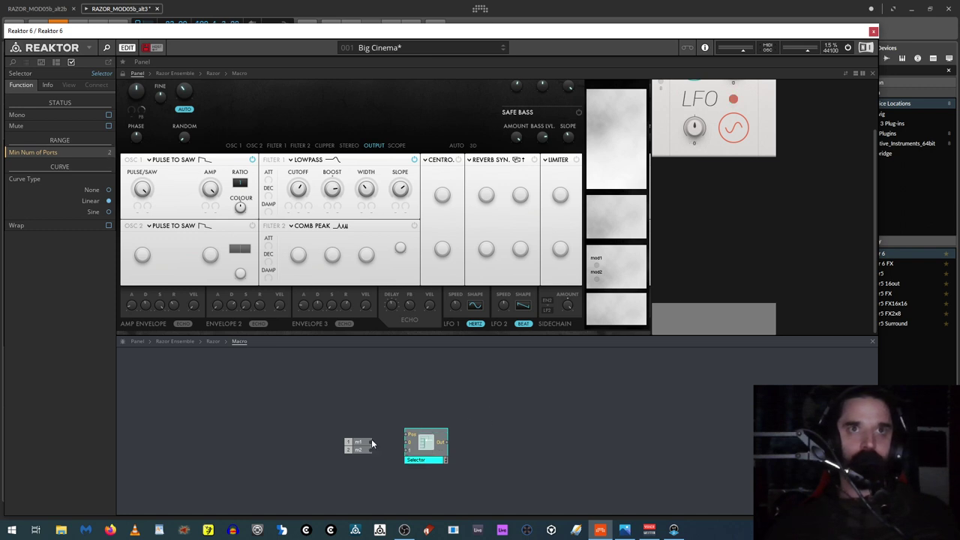
pyautogui.moveTo(372, 444)
pyautogui.mouseDown()
pyautogui.moveTo(406, 443)
pyautogui.moveTo(373, 453)
pyautogui.mouseUp()
# Step: Rename the Selector env2 sel and adjust its position beside the two inputs
pyautogui.doubleClick(417, 459)
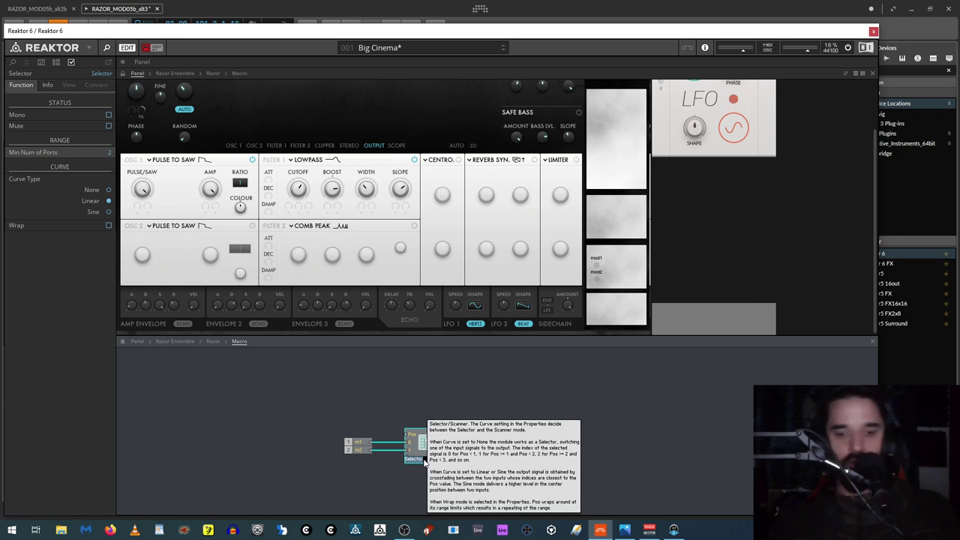
pyautogui.write('x')
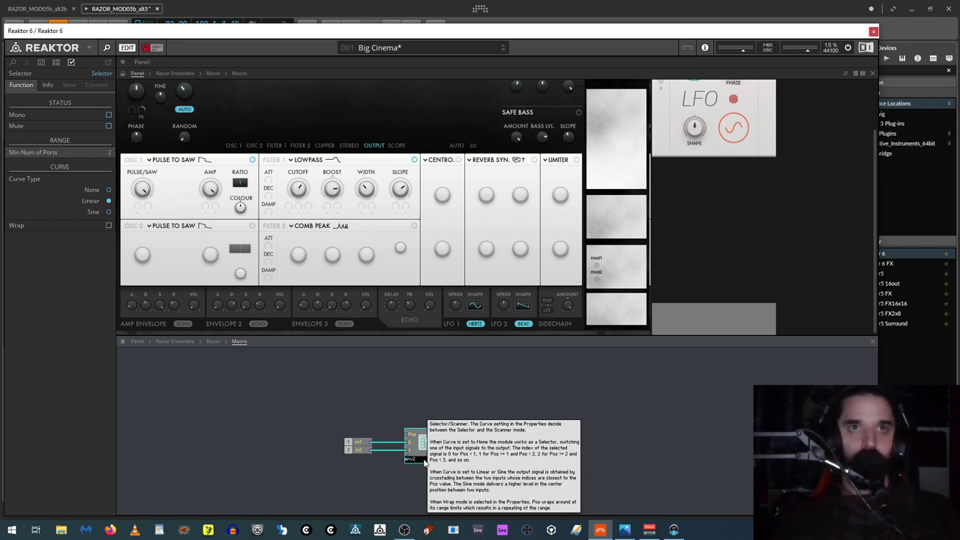
pyautogui.click(419, 403)
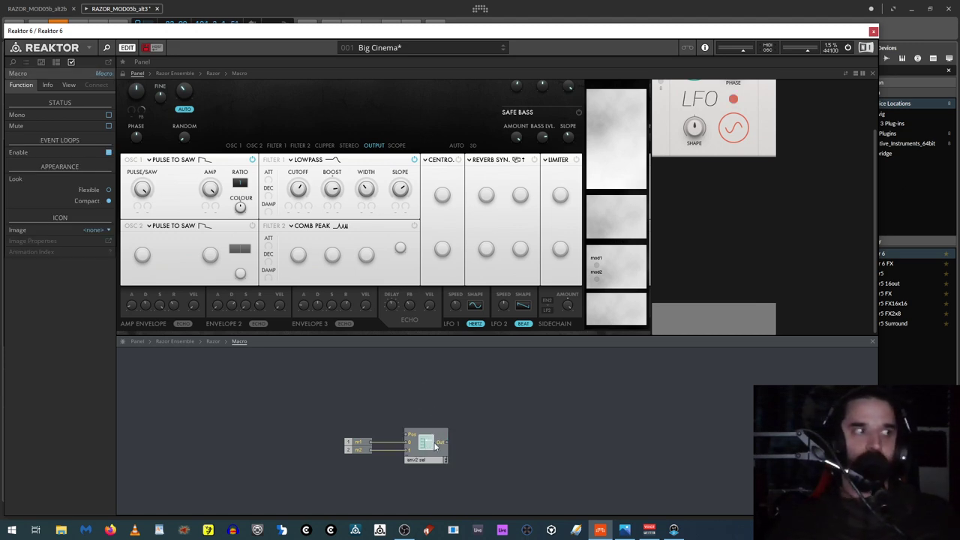
pyautogui.moveTo(435, 446)
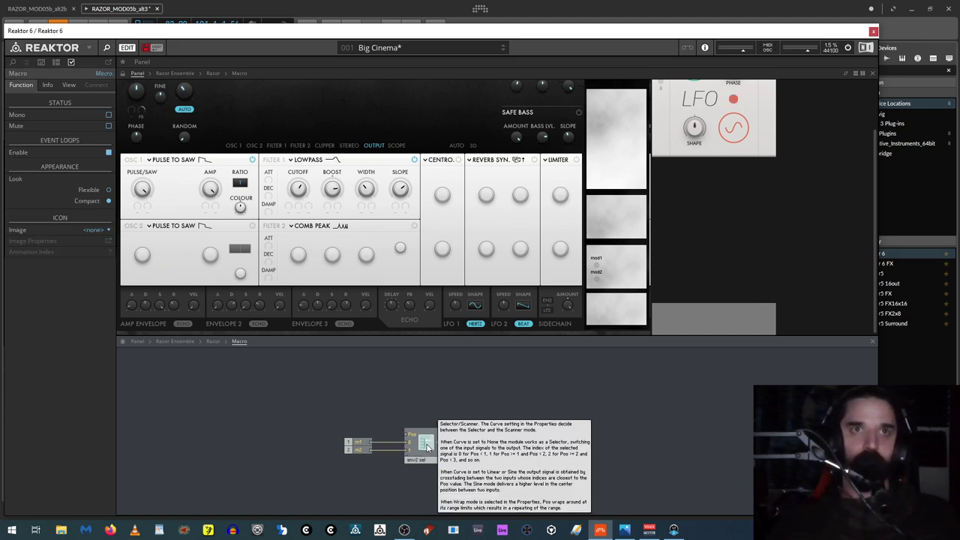
pyautogui.moveTo(426, 448)
pyautogui.mouseDown()
pyautogui.moveTo(439, 448)
pyautogui.moveTo(430, 449)
pyautogui.mouseUp()
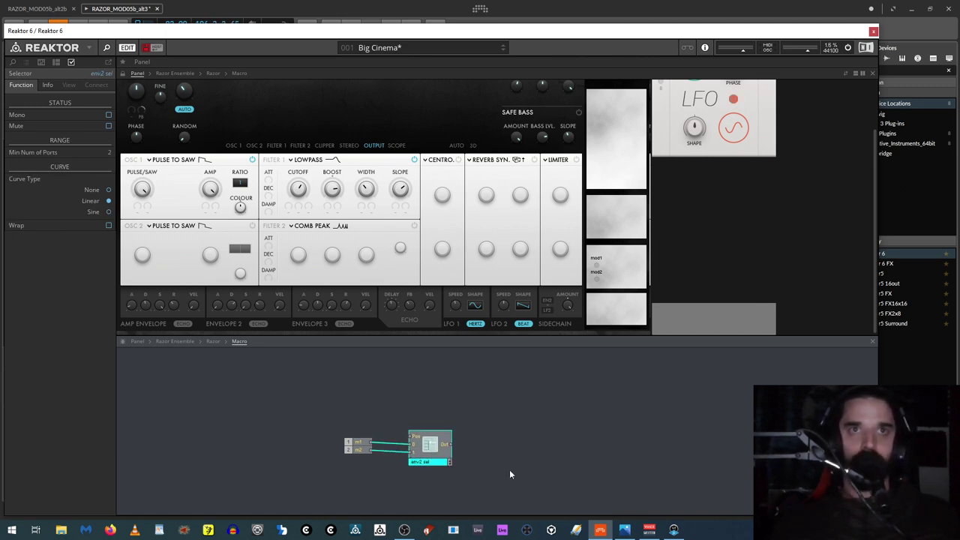
# Step: Add a panel List module above the m1 input and wire its output to the selector's Pos input
pyautogui.rightClick(343, 410)
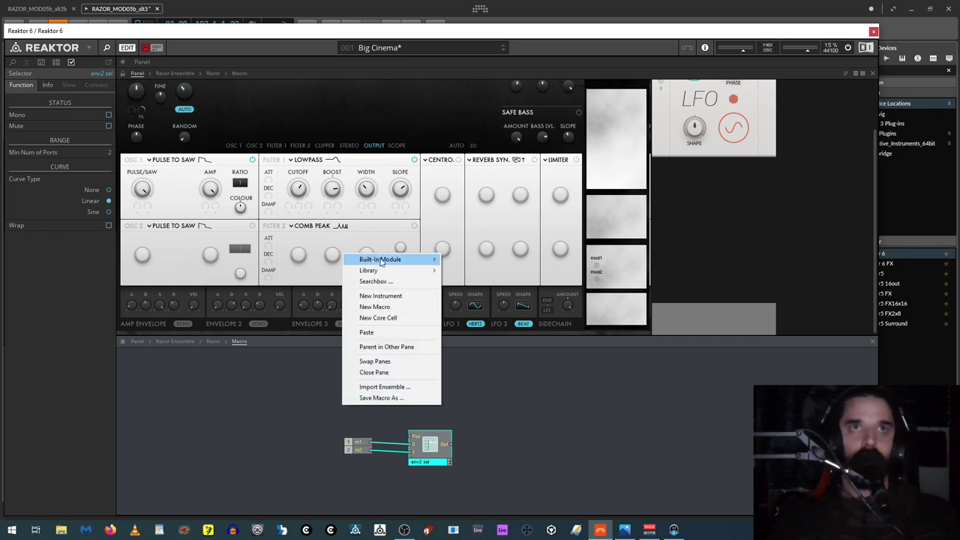
pyautogui.moveTo(405, 260)
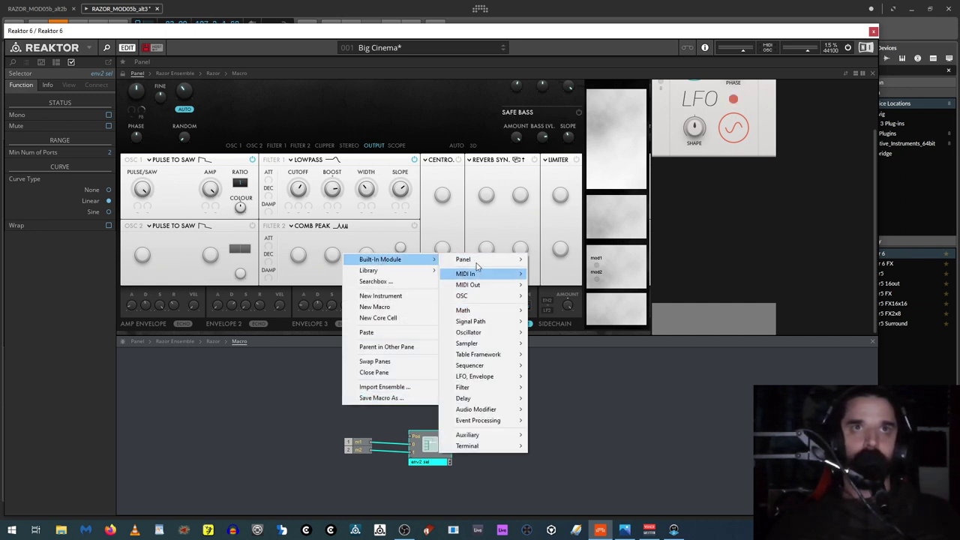
pyautogui.moveTo(484, 259)
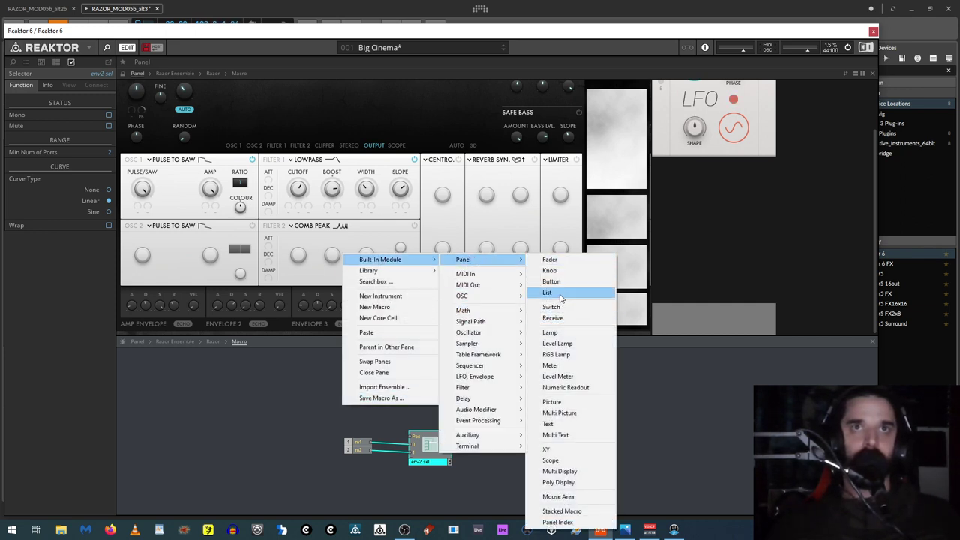
pyautogui.click(551, 292)
pyautogui.moveTo(377, 408); pyautogui.dragTo(412, 436)
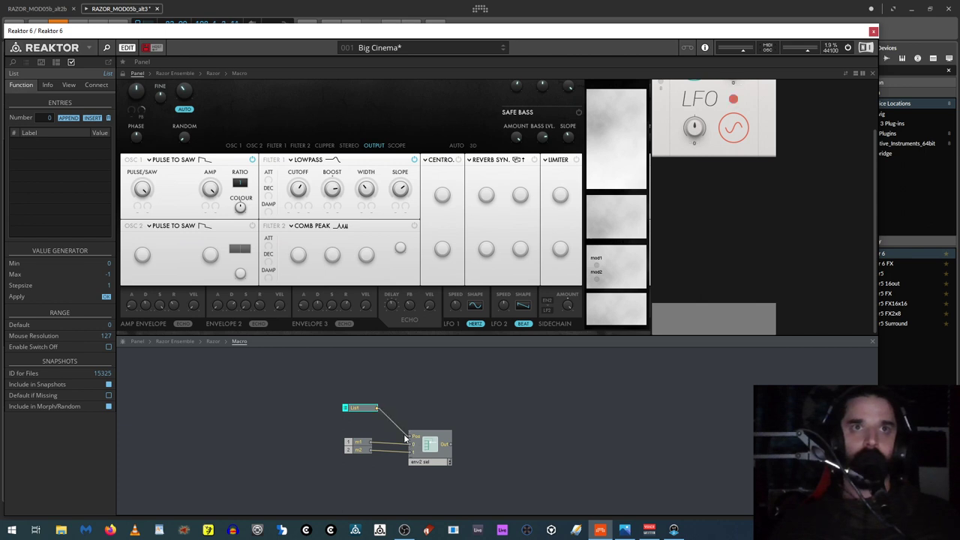
# Step: Append two entries to the List, label them mod1 and mod2, and apply generated values with min 0, max 1 and stepsize 1
pyautogui.click(68, 118)
pyautogui.click(69, 118)
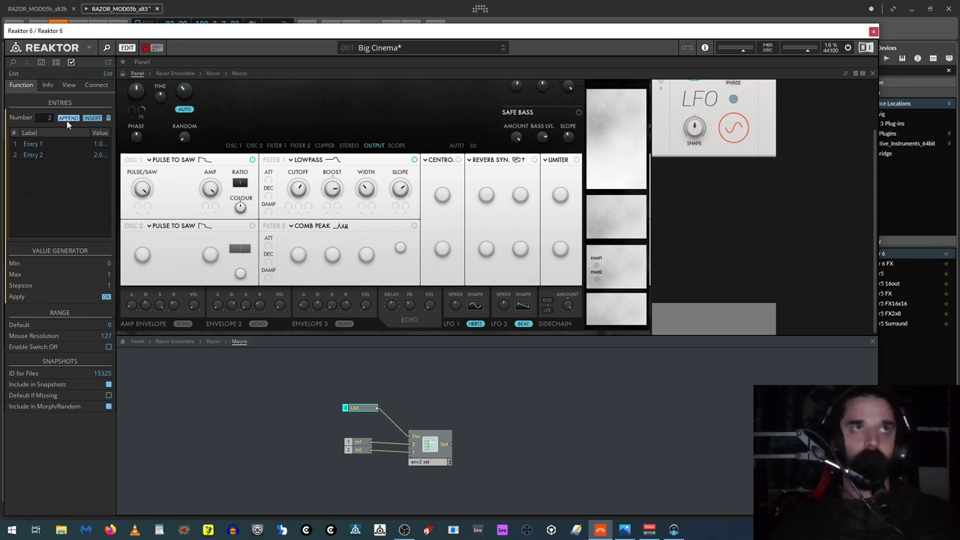
pyautogui.doubleClick(34, 144)
pyautogui.write('mod1')
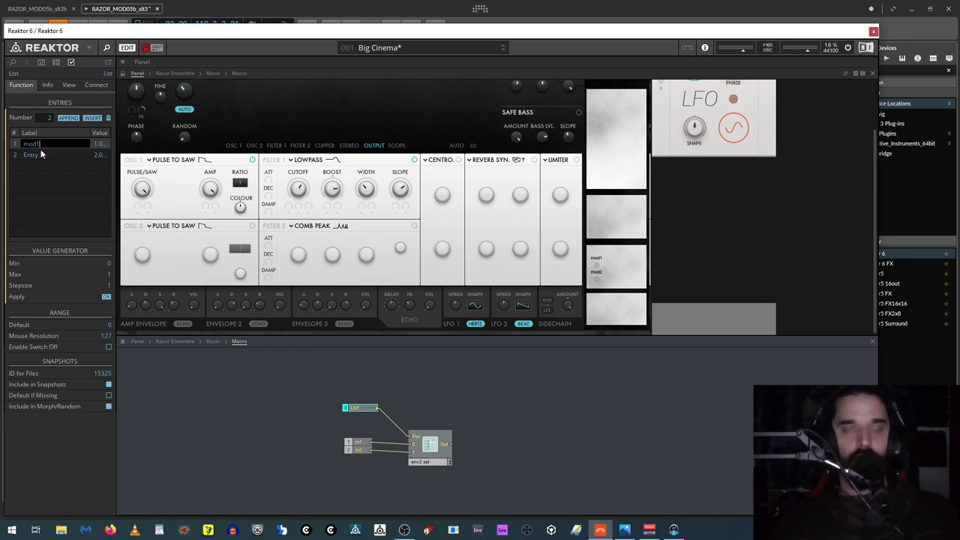
pyautogui.press('Return')
pyautogui.doubleClick(33, 155)
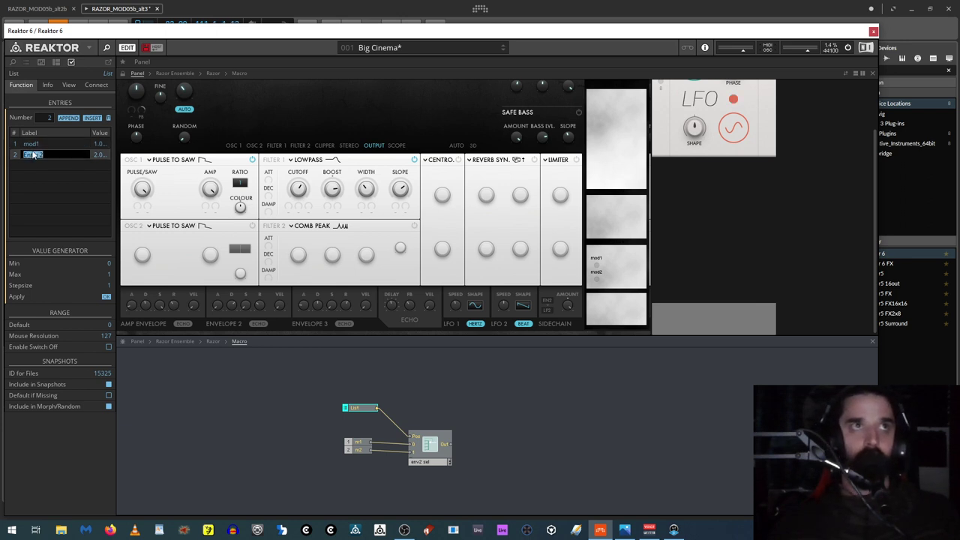
pyautogui.write('mod2')
pyautogui.press('Return')
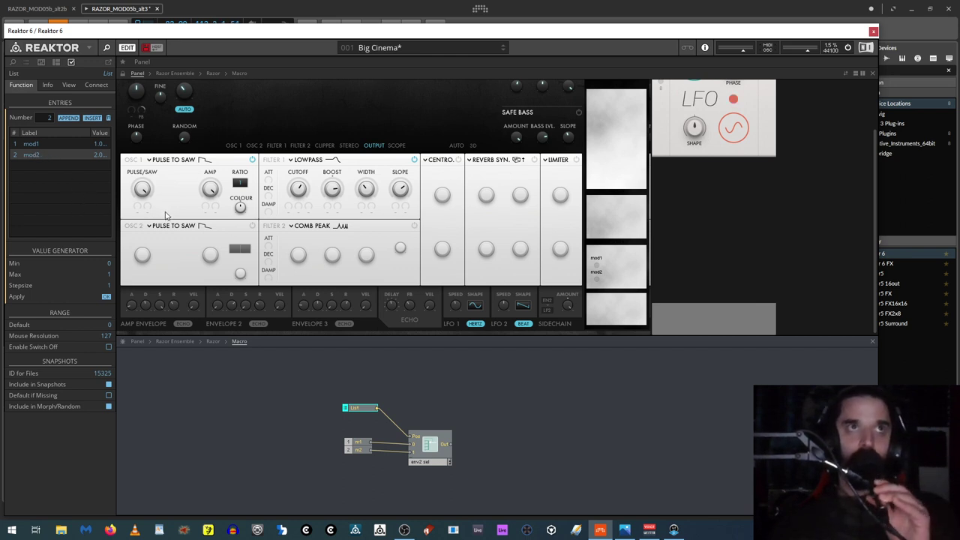
pyautogui.click(107, 297)
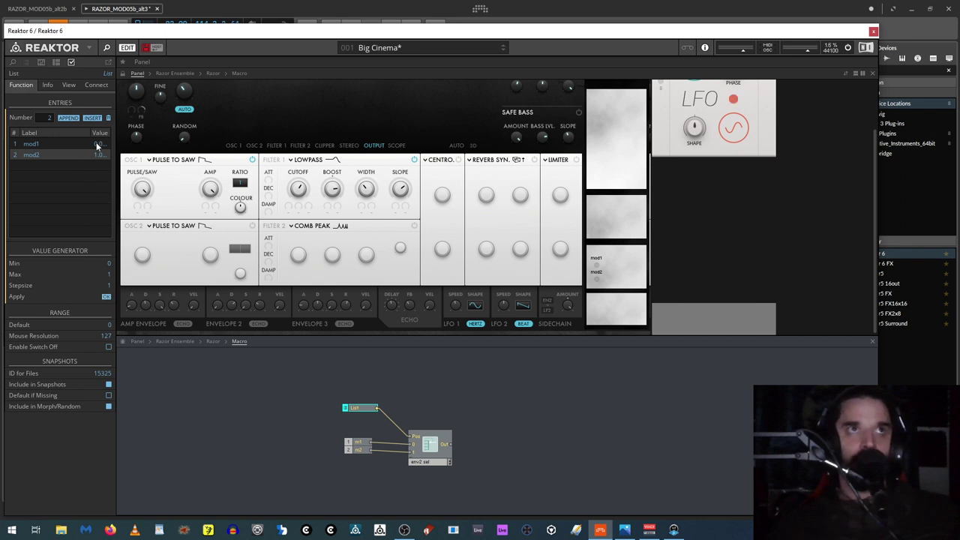
# Step: Add an A to E converter beside the env2 sel selector and wire the selector's output into it
pyautogui.rightClick(465, 446)
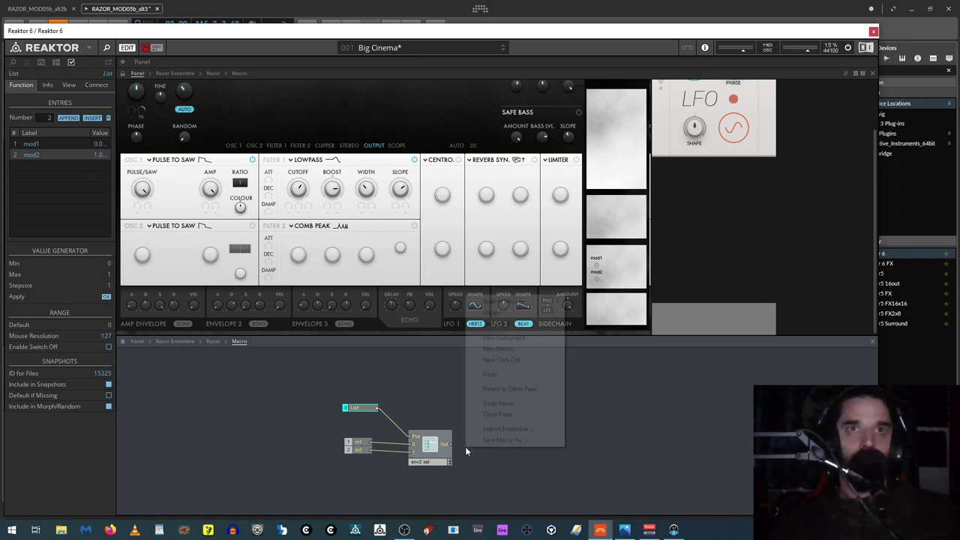
pyautogui.moveTo(525, 303)
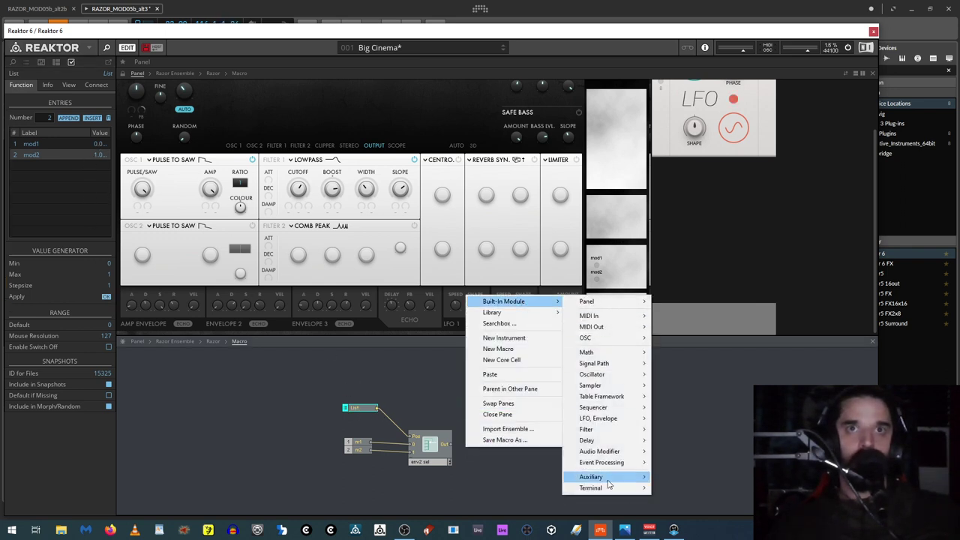
pyautogui.moveTo(610, 484)
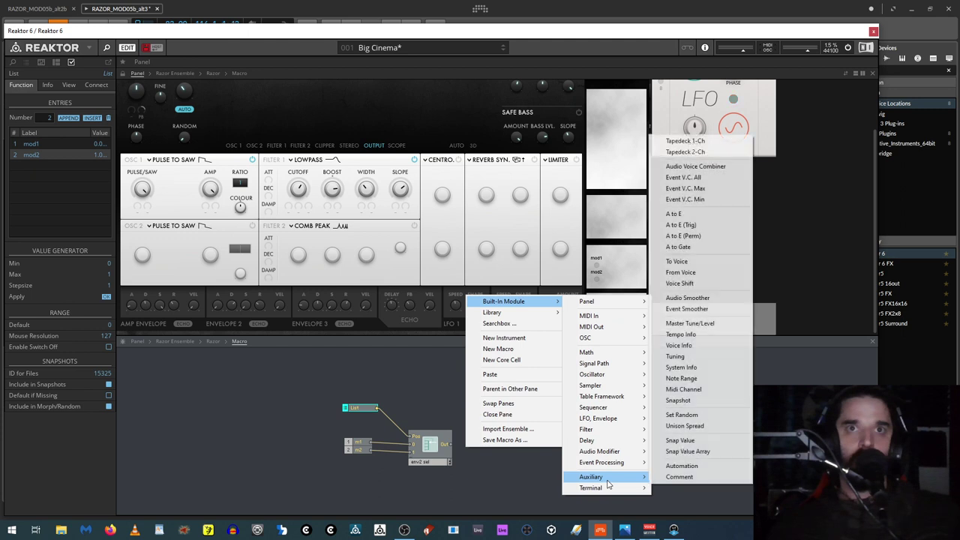
pyautogui.click(679, 214)
pyautogui.moveTo(465, 450); pyautogui.dragTo(451, 445)
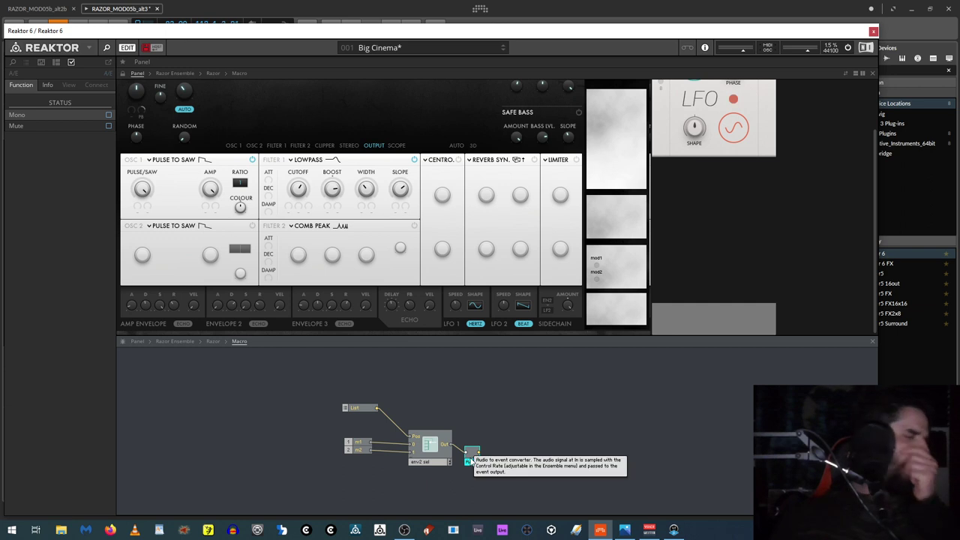
pyautogui.moveTo(471, 451); pyautogui.dragTo(475, 442)
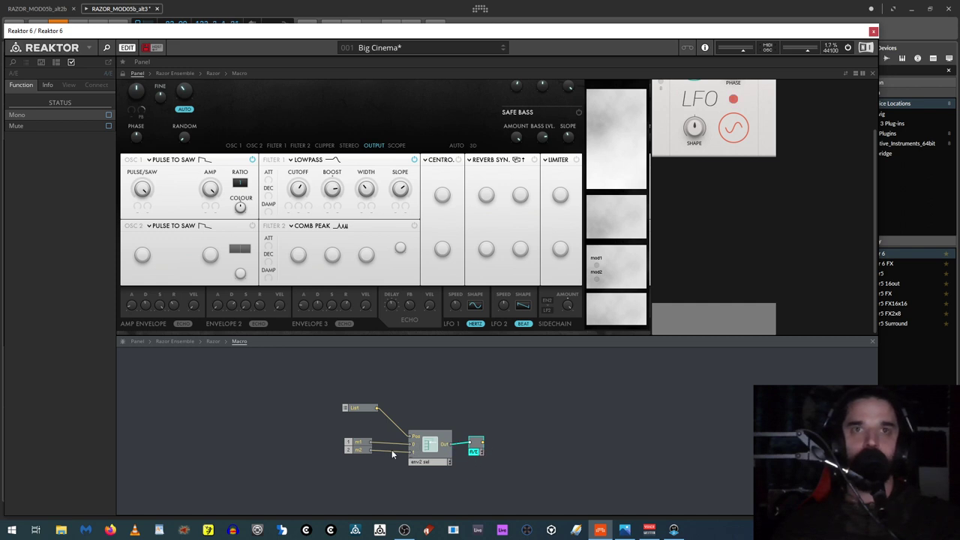
# Step: Add an Out Port, wire the A to E converter's output into it, and rename the port e2m
pyautogui.rightClick(496, 441)
pyautogui.moveTo(555, 296)
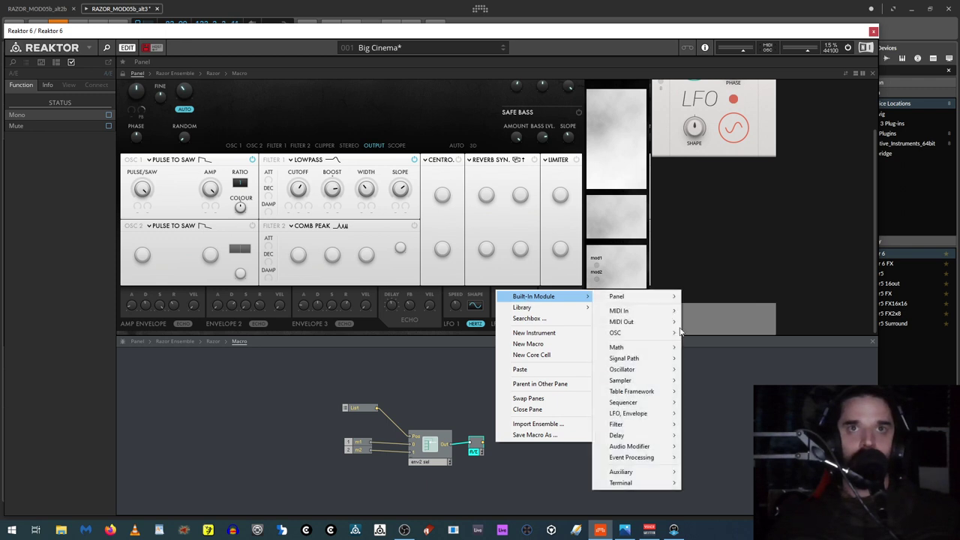
pyautogui.moveTo(645, 482)
pyautogui.click(706, 418)
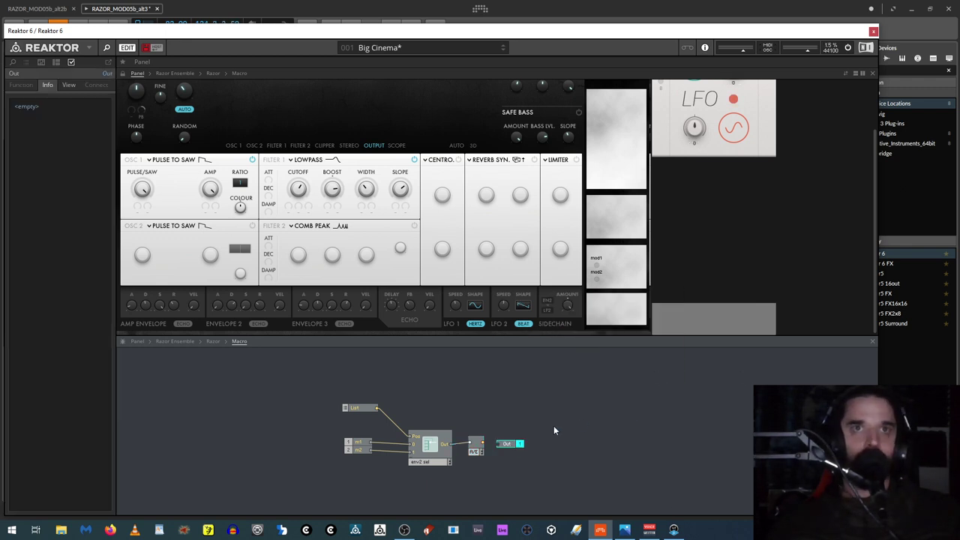
pyautogui.moveTo(484, 442)
pyautogui.mouseDown()
pyautogui.moveTo(509, 445)
pyautogui.moveTo(500, 444)
pyautogui.mouseUp()
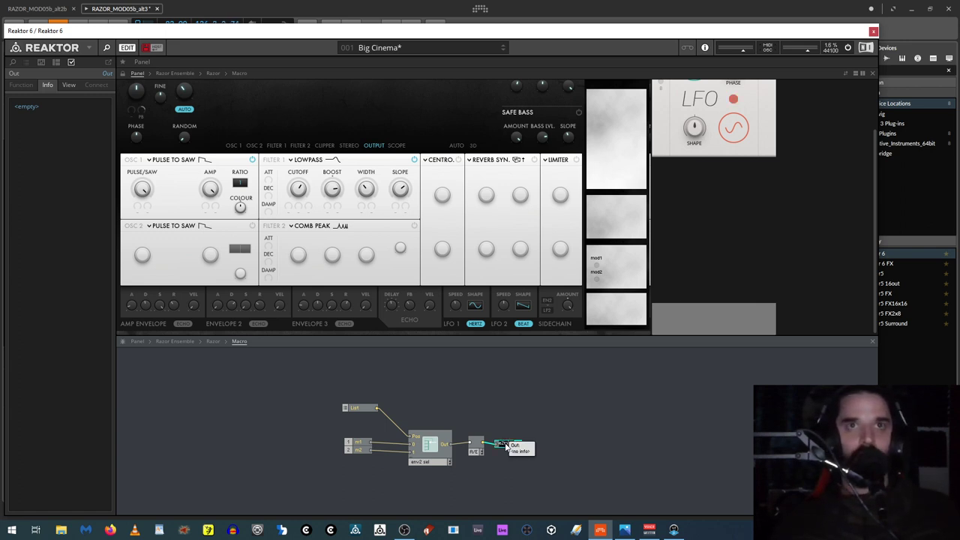
pyautogui.doubleClick(504, 444)
pyautogui.write('e2m')
pyautogui.press('Return')
# Step: Spread out the m1, m2 and e2m ports around the selector and move the List closer to its Pos input
pyautogui.moveTo(513, 446); pyautogui.dragTo(552, 444)
pyautogui.moveTo(359, 407); pyautogui.dragTo(385, 422)
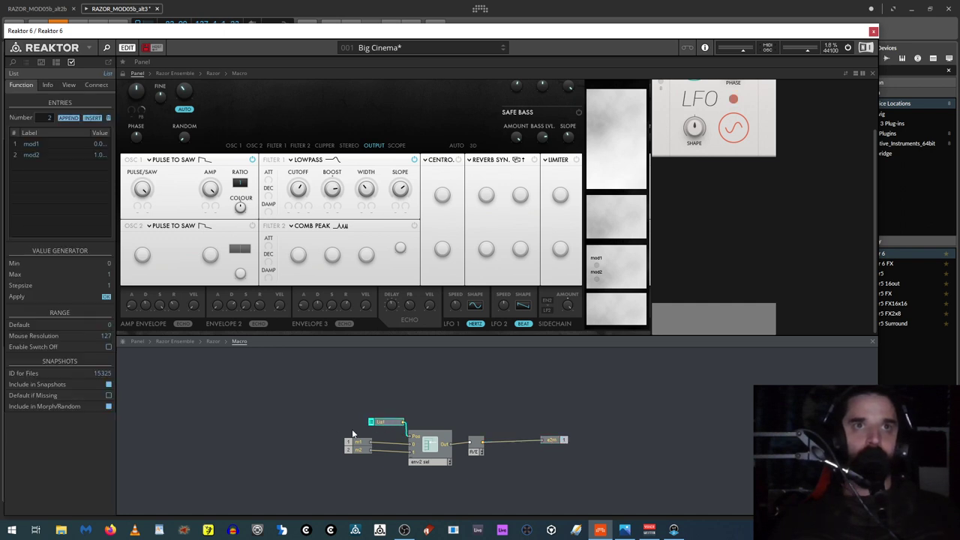
pyautogui.moveTo(318, 431); pyautogui.dragTo(292, 447)
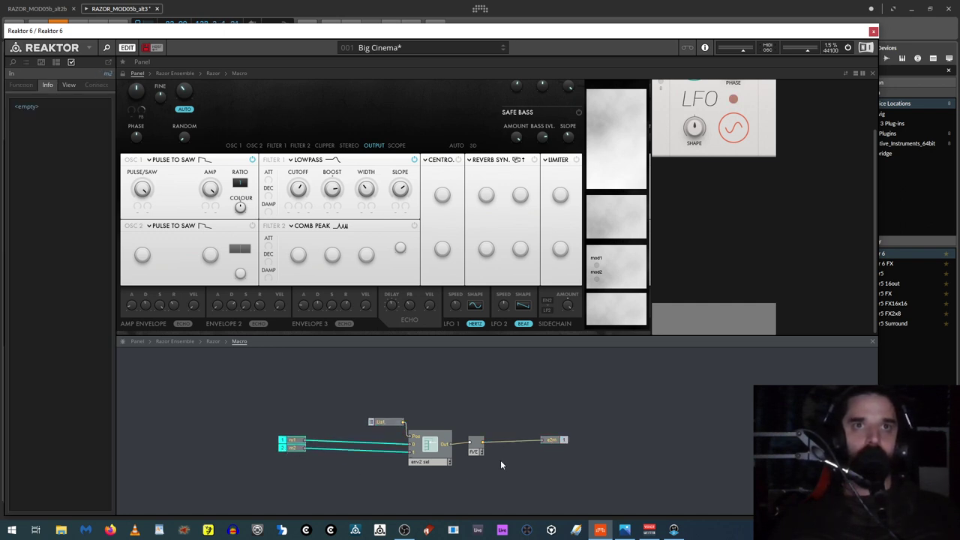
pyautogui.rightClick(381, 481)
pyautogui.click(351, 461)
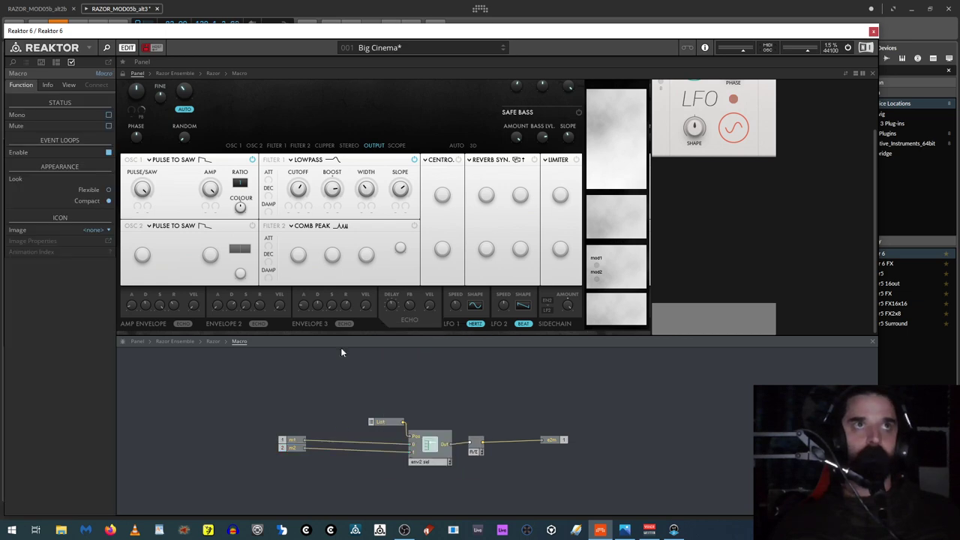
# Step: Unlock the panel, place the new macro's List on the extension's upper light area, and rename the List env2 in
pyautogui.scroll(2, 310, 122)
pyautogui.click(124, 72)
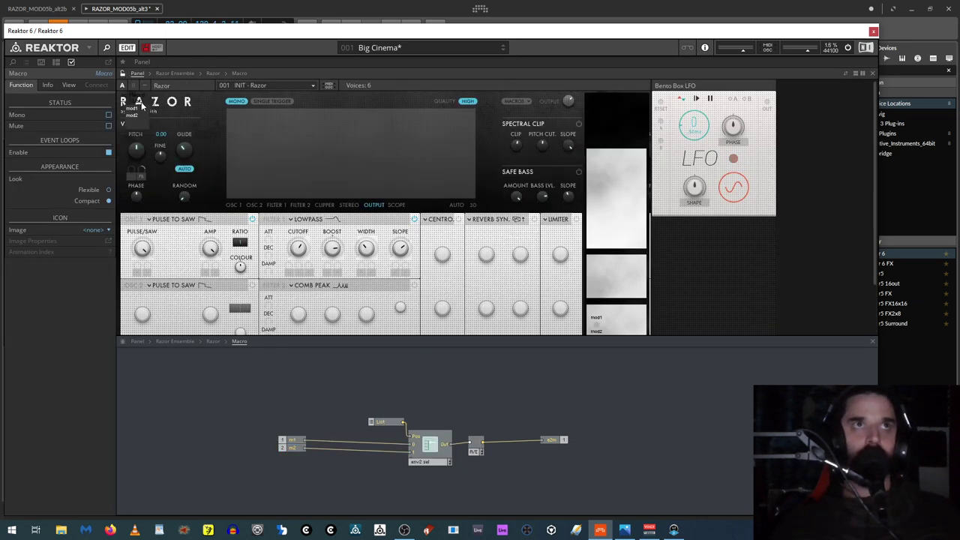
pyautogui.click(133, 108)
pyautogui.moveTo(133, 107); pyautogui.dragTo(600, 162)
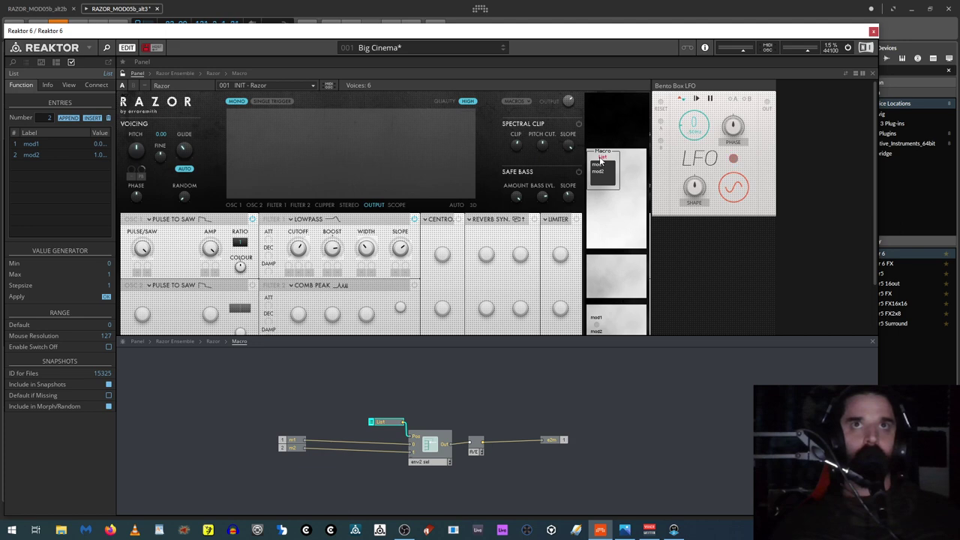
pyautogui.click(389, 422)
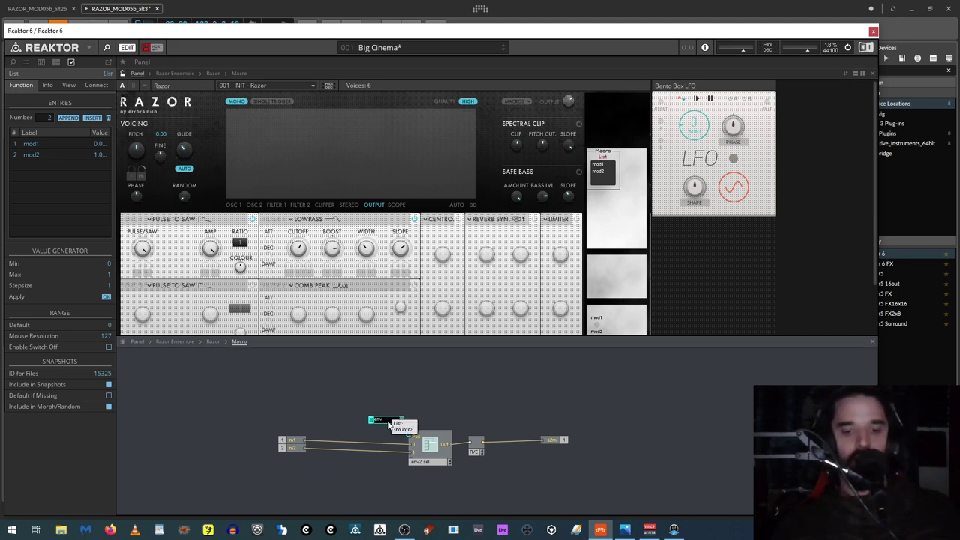
pyautogui.press('Return')
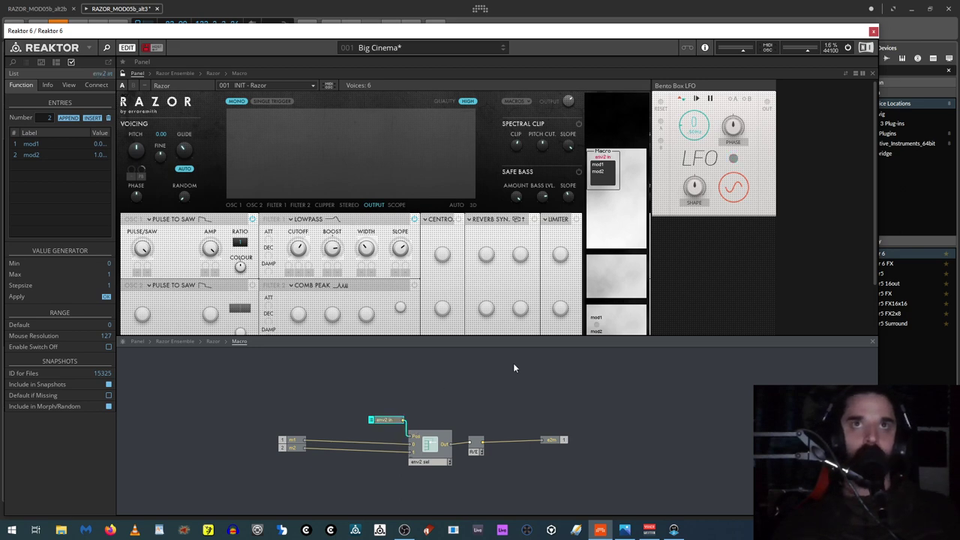
# Step: Display the env2 in List as a small menu 46 pixels wide, then lock the panel and select mod1 in it
pyautogui.click(80, 84)
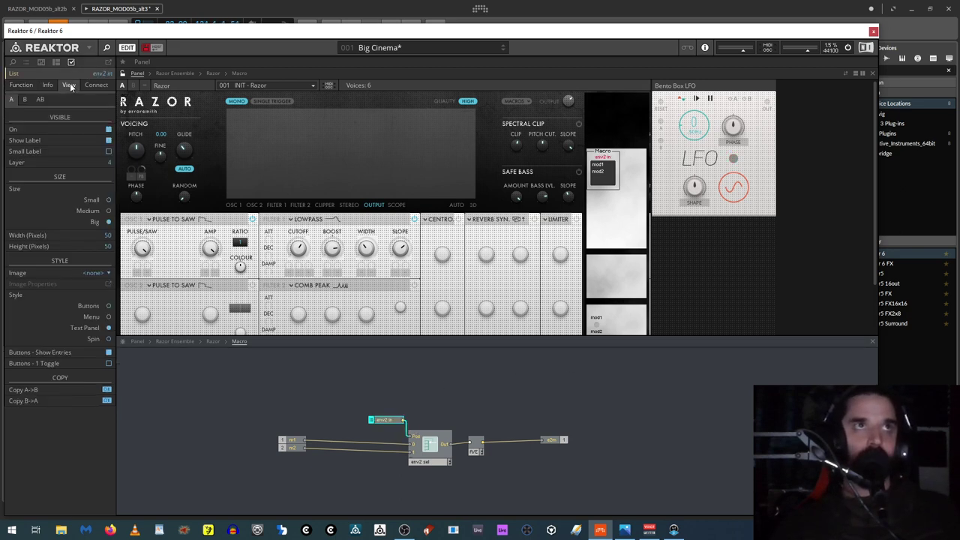
pyautogui.click(110, 318)
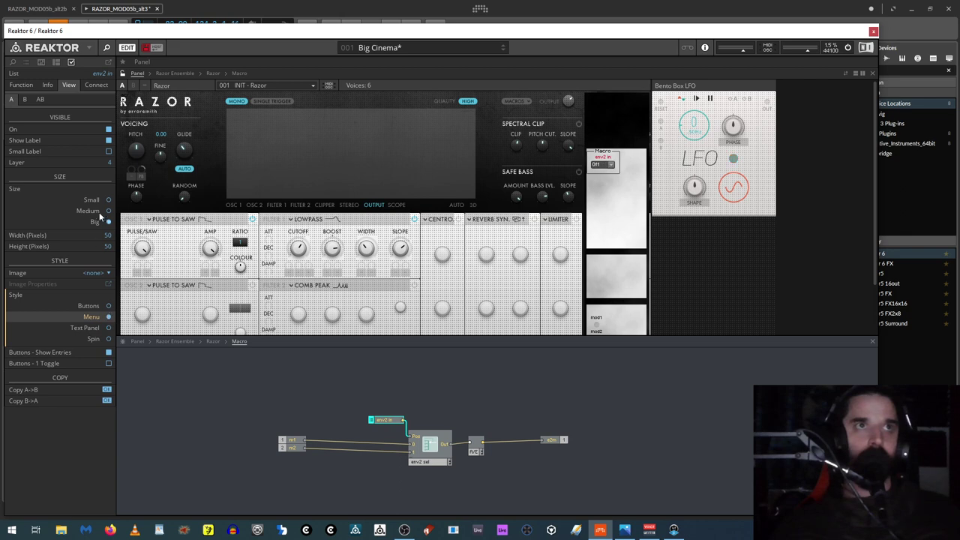
pyautogui.click(109, 200)
pyautogui.moveTo(110, 242); pyautogui.dragTo(107, 248)
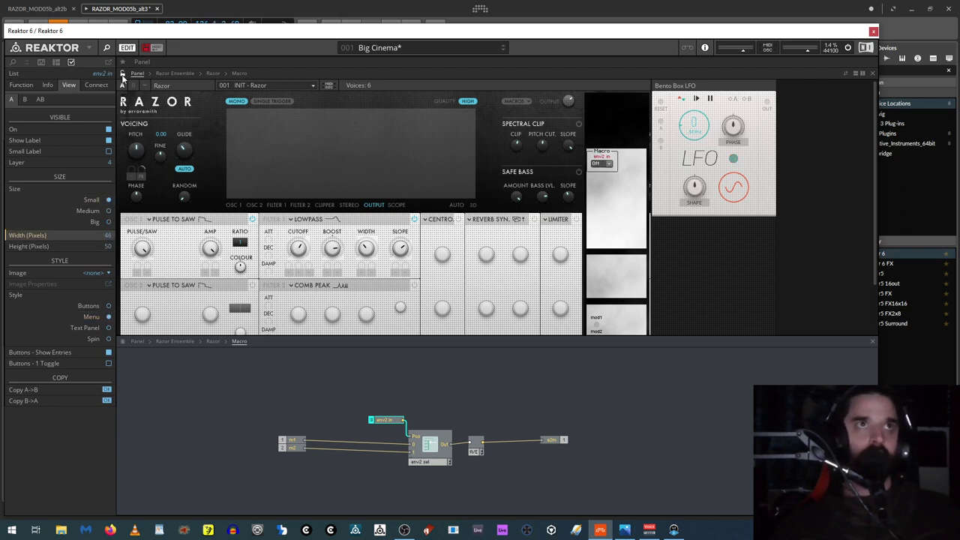
pyautogui.click(600, 164)
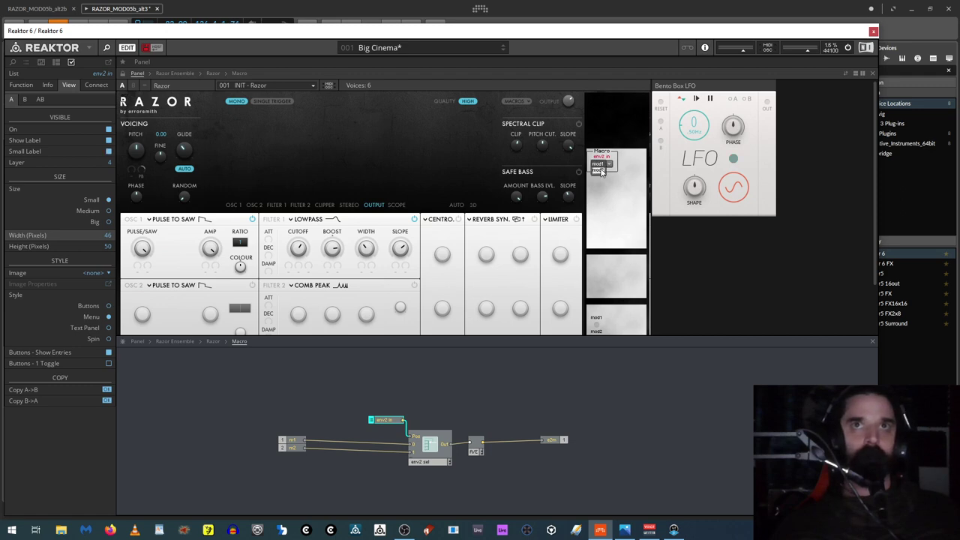
pyautogui.click(601, 164)
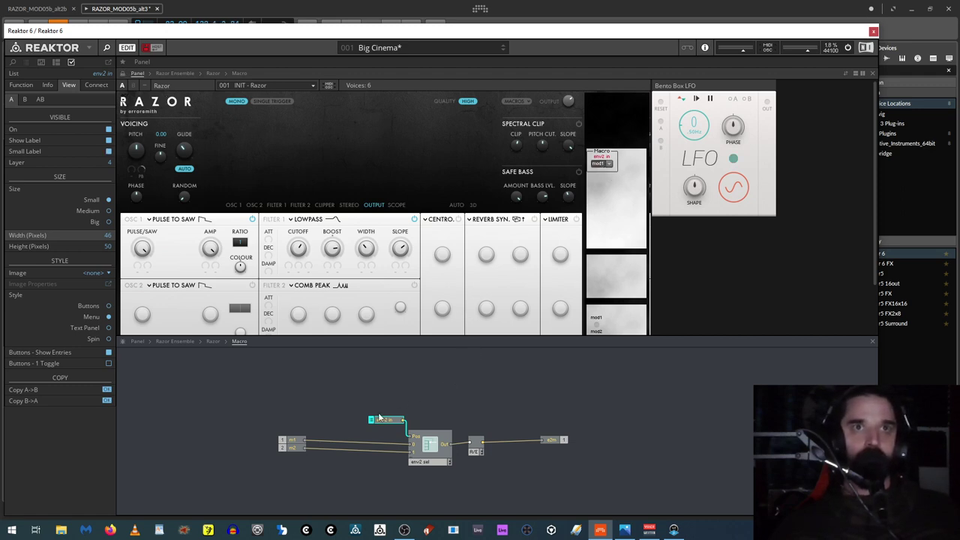
# Step: Add a panel Button and a second panel List below the env2 sel selector
pyautogui.rightClick(356, 468)
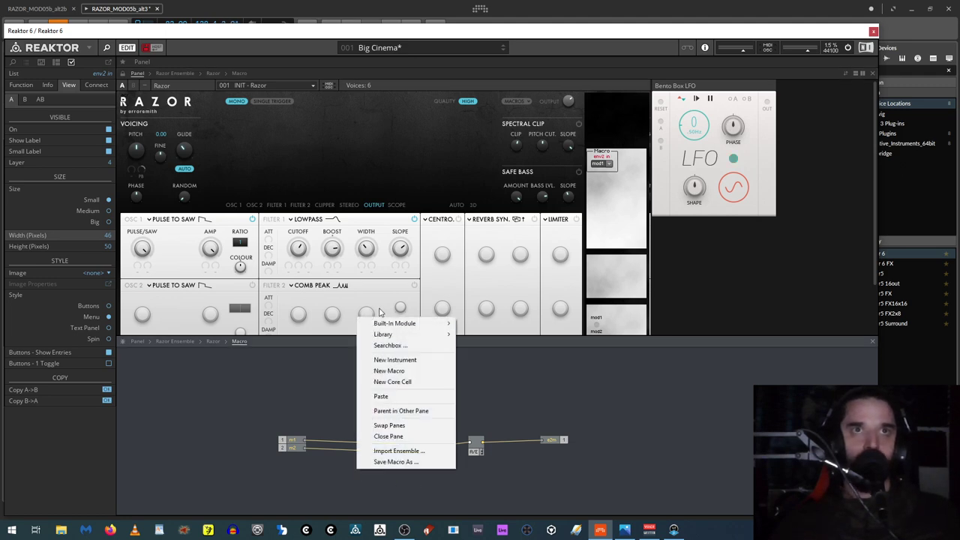
pyautogui.moveTo(384, 325)
pyautogui.moveTo(507, 323)
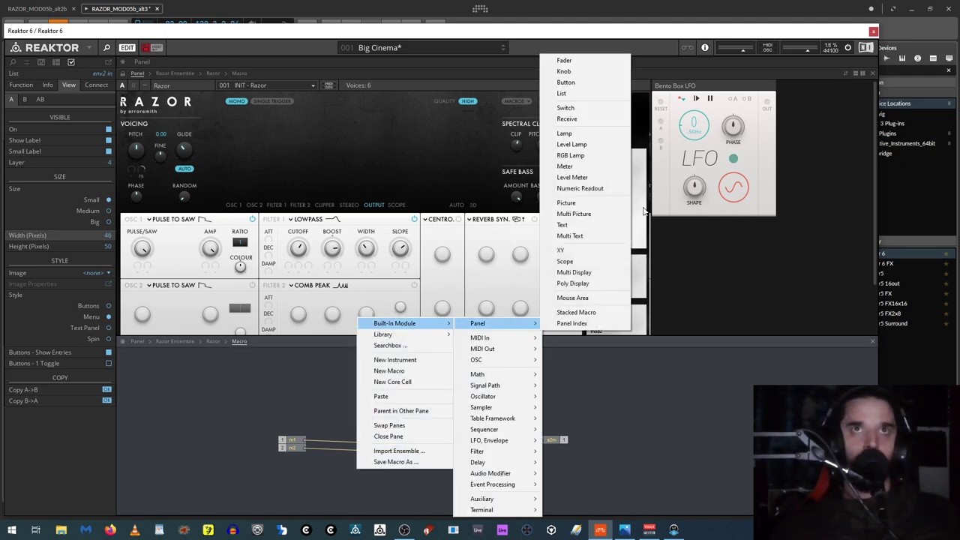
pyautogui.click(568, 82)
pyautogui.rightClick(402, 484)
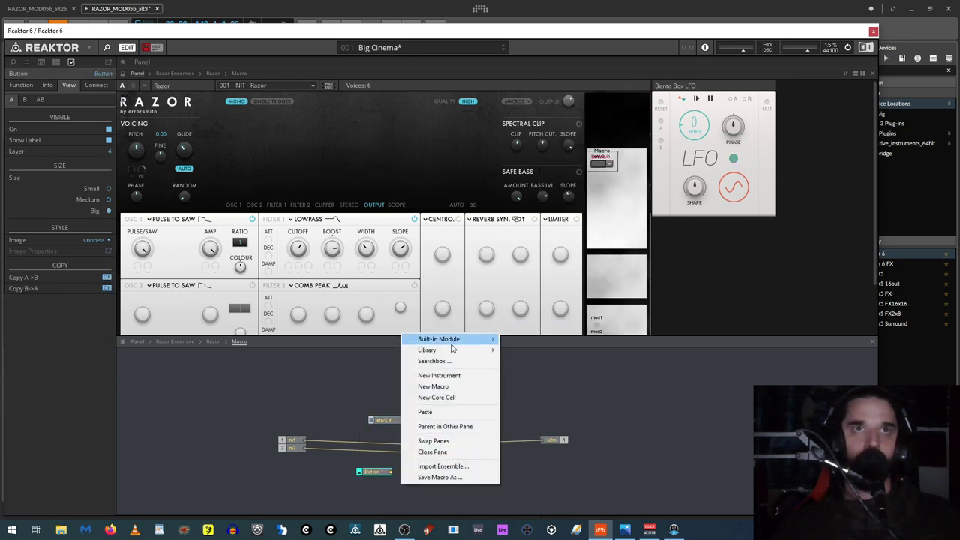
pyautogui.moveTo(450, 339)
pyautogui.moveTo(546, 337)
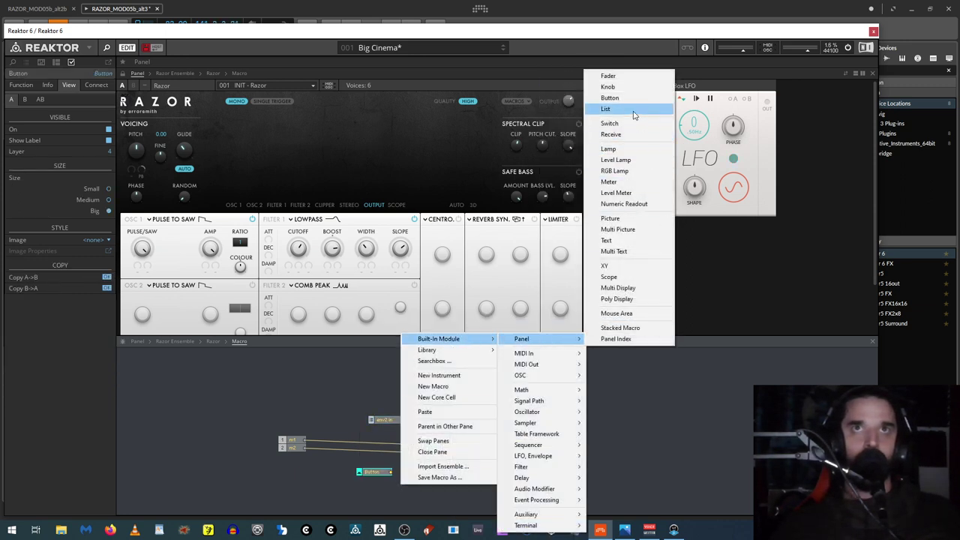
pyautogui.click(632, 113)
# Step: Rename the new Button over and the new List dir, and align them beneath the selector
pyautogui.moveTo(378, 476); pyautogui.dragTo(404, 478)
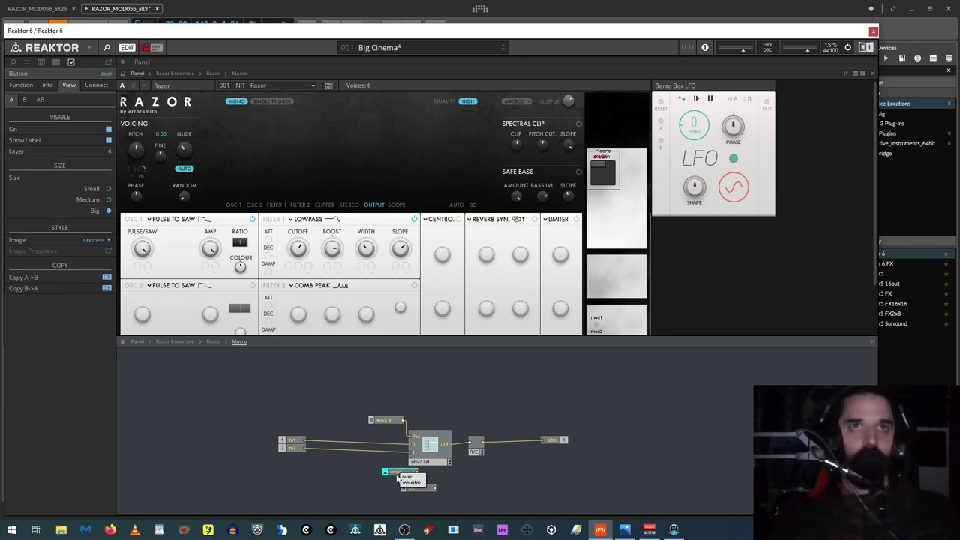
pyautogui.click(418, 489)
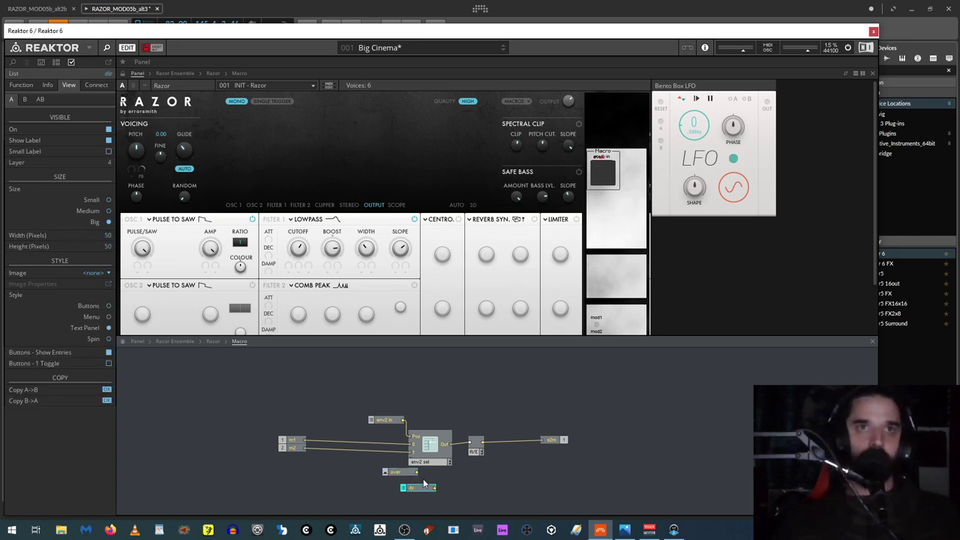
pyautogui.moveTo(397, 473); pyautogui.dragTo(417, 474)
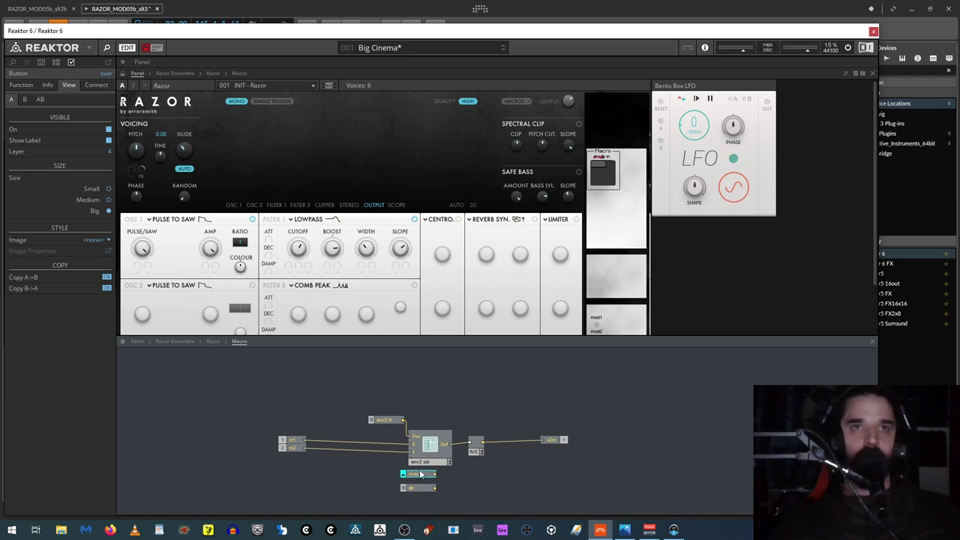
# Step: Add two Out Ports beside the over and dir modules
pyautogui.rightClick(489, 471)
pyautogui.moveTo(536, 326)
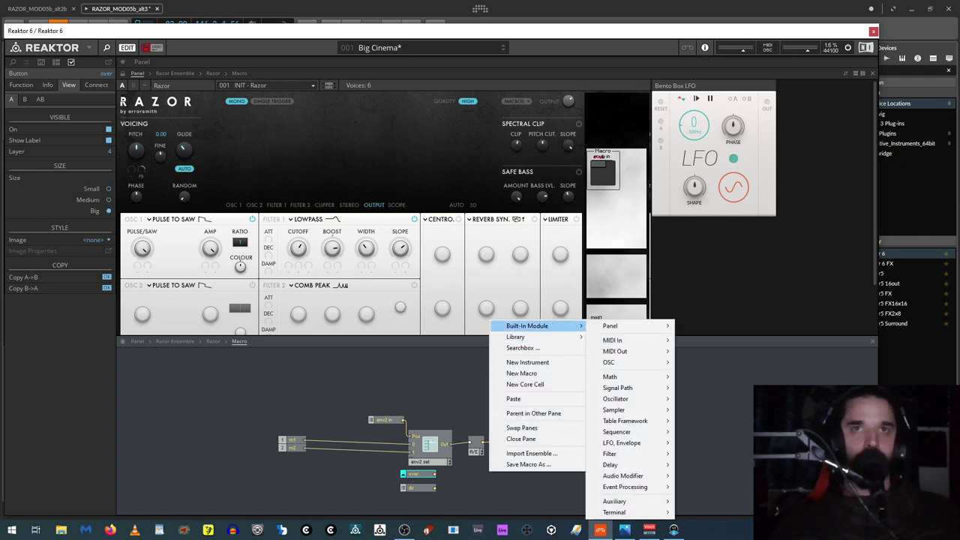
pyautogui.moveTo(637, 513)
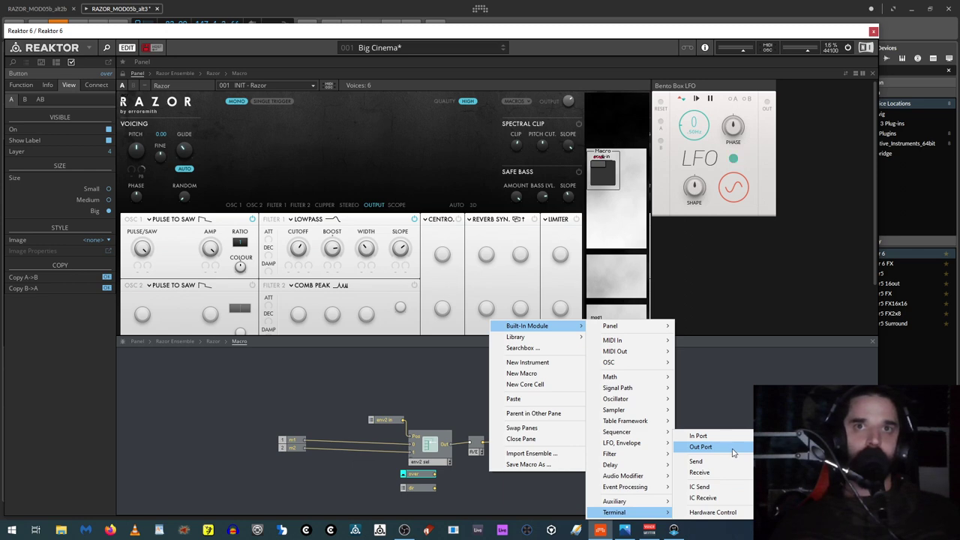
pyautogui.click(735, 452)
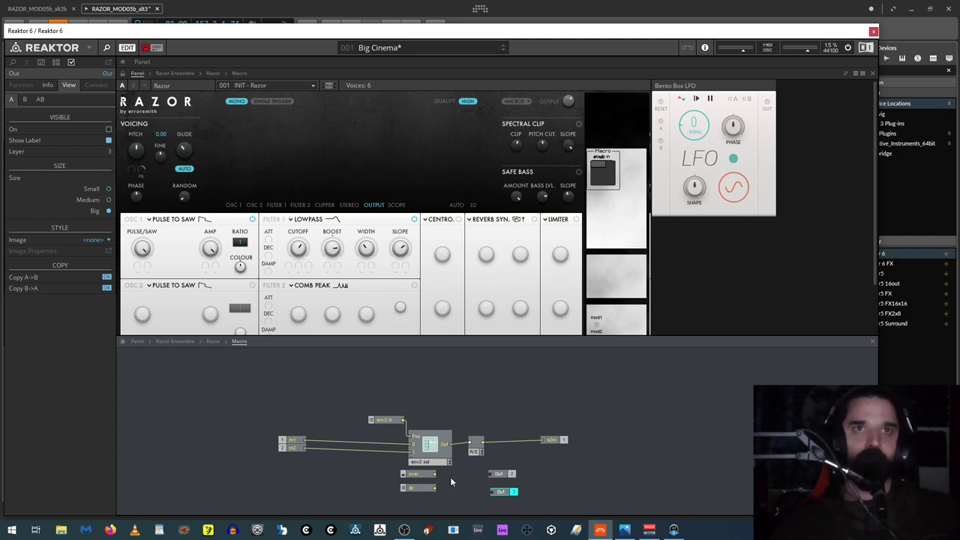
# Step: Wire over and dir to the two new Out Ports, naming the ports e2o and e2d, and tuck dir directly beneath over
pyautogui.moveTo(430, 478); pyautogui.dragTo(493, 475)
pyautogui.click(501, 476)
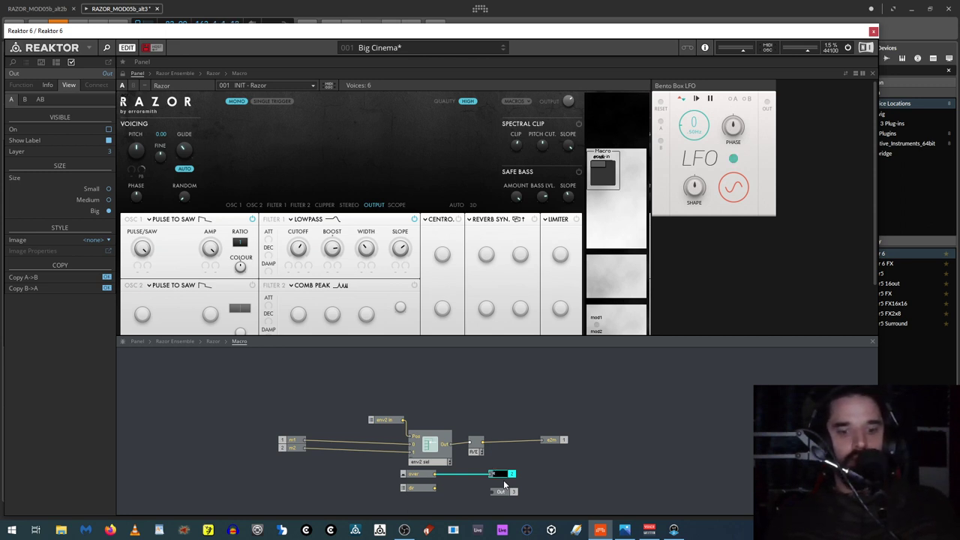
pyautogui.press('Return')
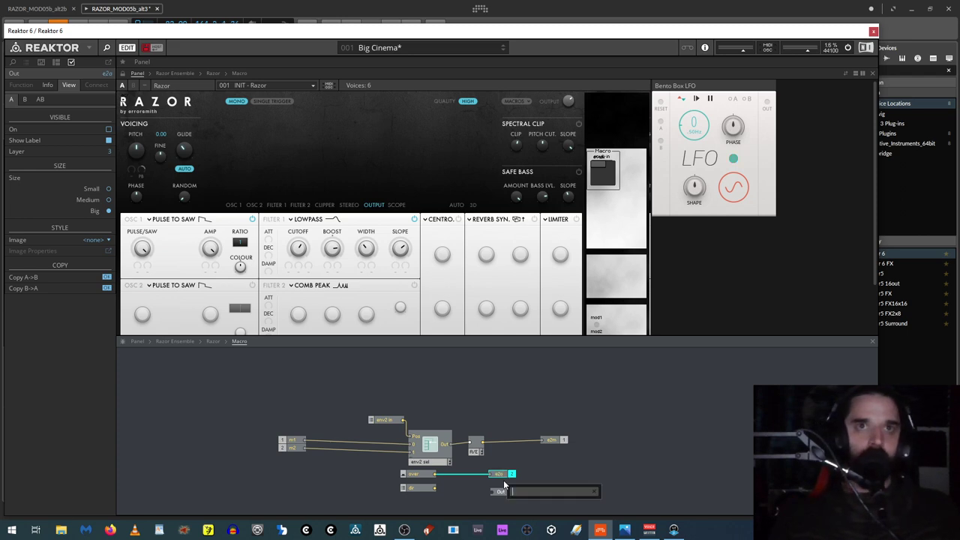
pyautogui.click(520, 483)
pyautogui.moveTo(497, 491); pyautogui.dragTo(499, 489)
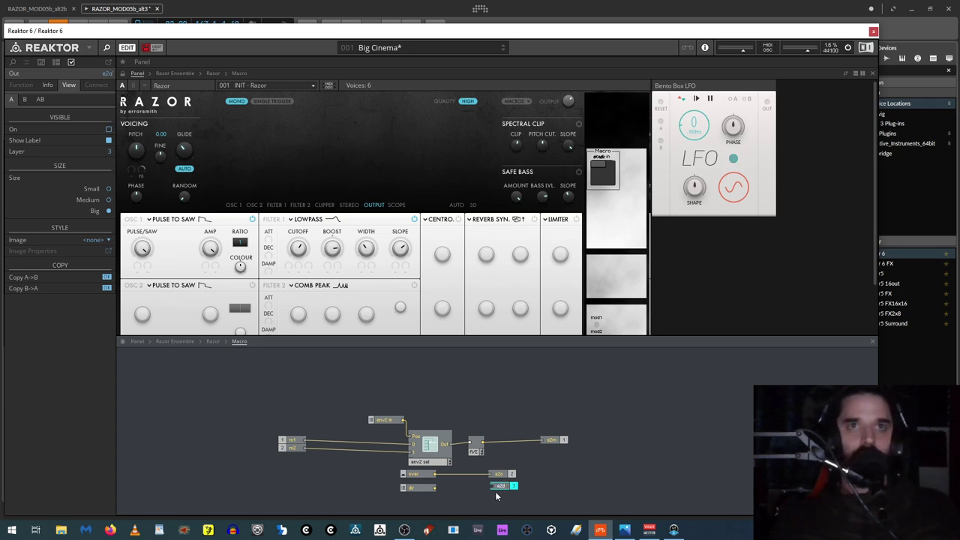
pyautogui.moveTo(433, 489); pyautogui.dragTo(492, 487)
pyautogui.moveTo(431, 489); pyautogui.dragTo(429, 485)
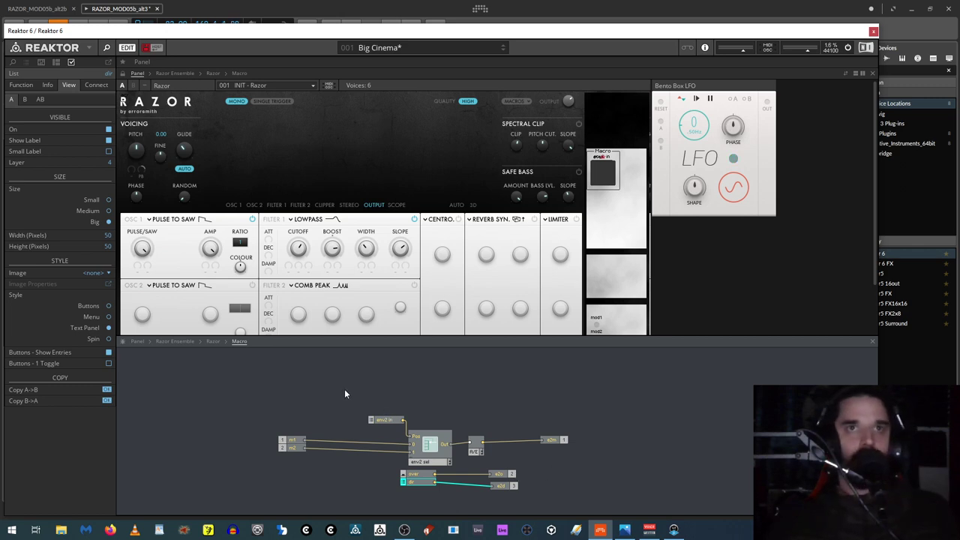
# Step: Unlock the panel, separate the overlapping macro controls with over beside the env2 in menu, and set the over button's size to Small
pyautogui.click(122, 72)
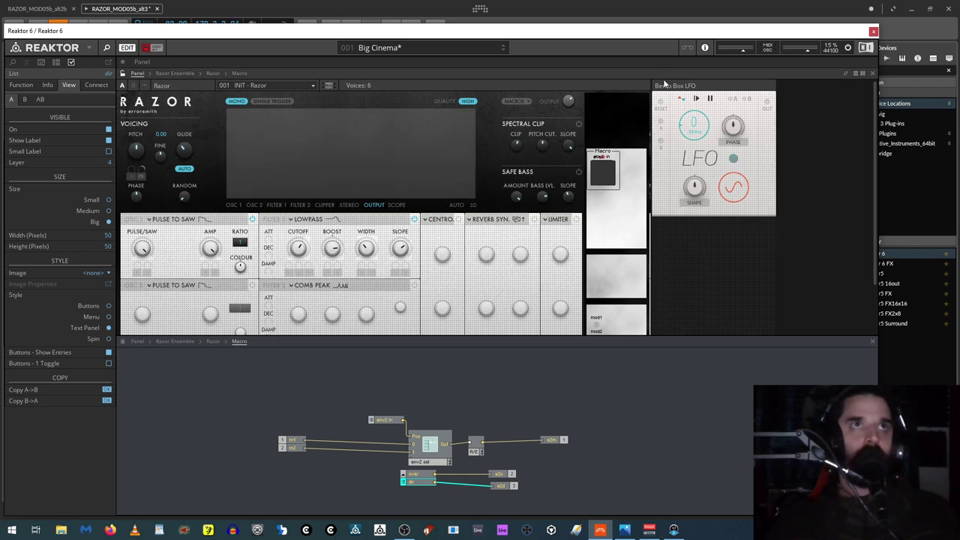
pyautogui.moveTo(609, 157)
pyautogui.mouseDown()
pyautogui.moveTo(616, 171)
pyautogui.moveTo(618, 164)
pyautogui.moveTo(611, 180)
pyautogui.moveTo(609, 163)
pyautogui.mouseUp()
pyautogui.click(598, 166)
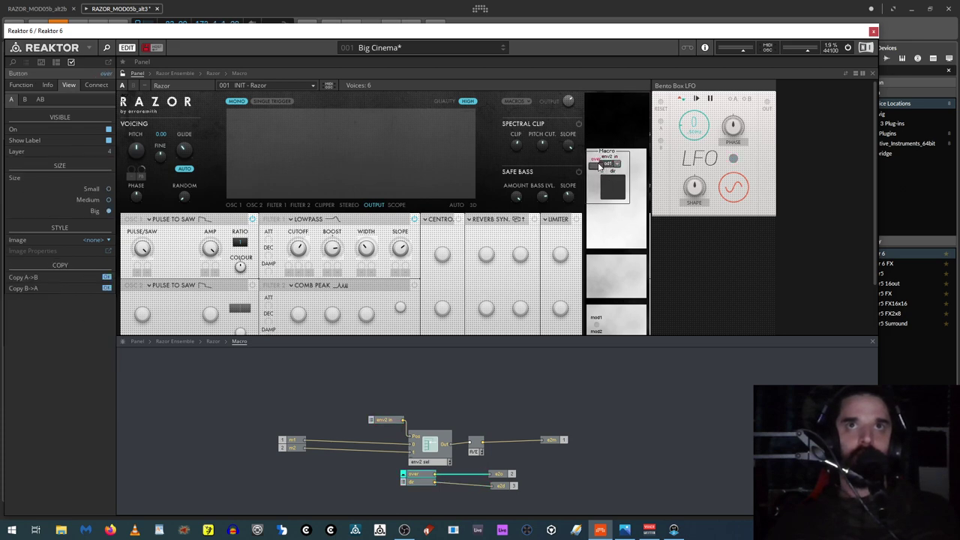
pyautogui.click(108, 189)
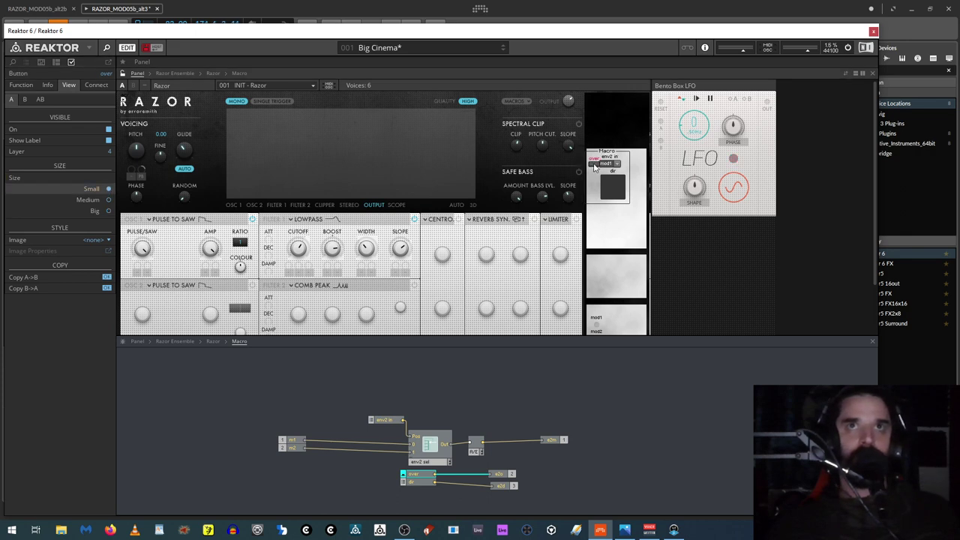
# Step: Display the dir list as a small menu 42 pixels wide and place it on the other side of env2 in from over
pyautogui.click(616, 186)
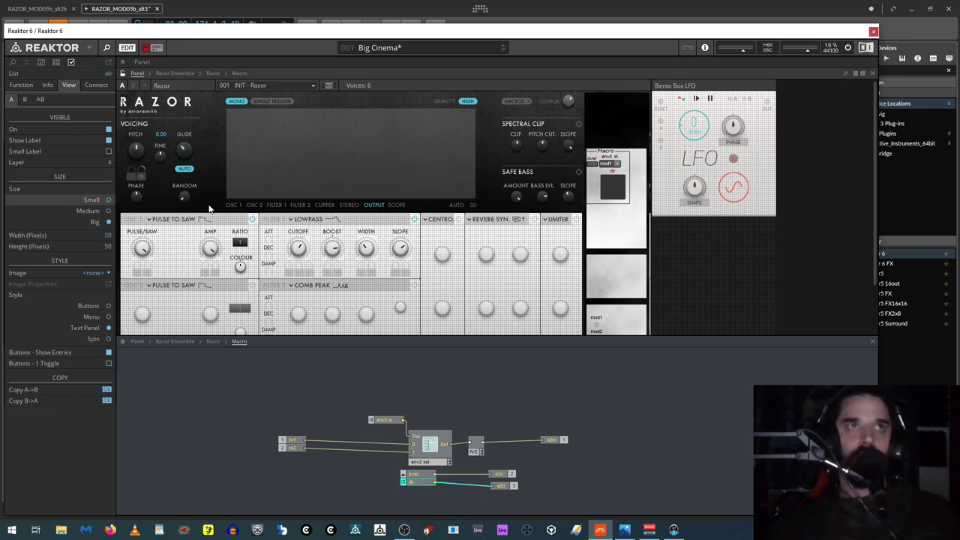
pyautogui.click(109, 317)
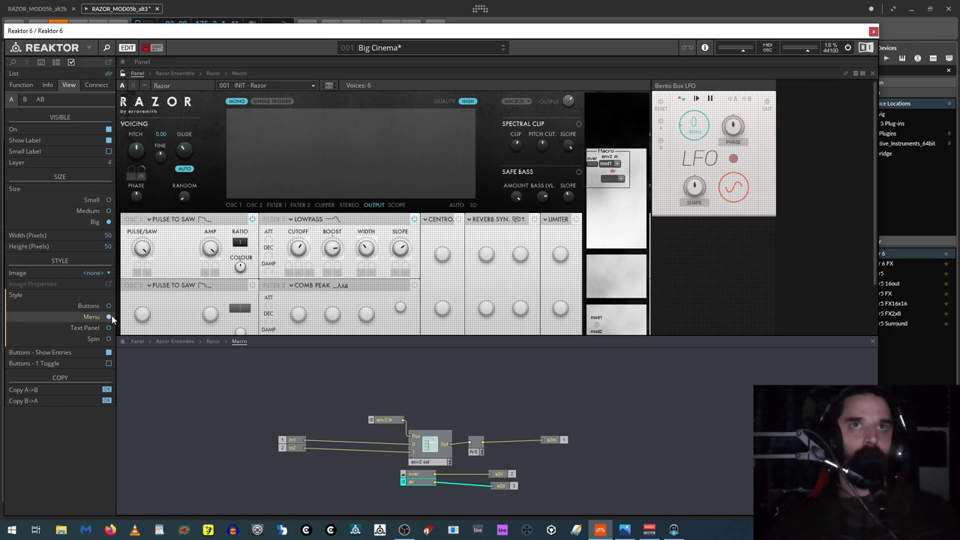
pyautogui.click(109, 200)
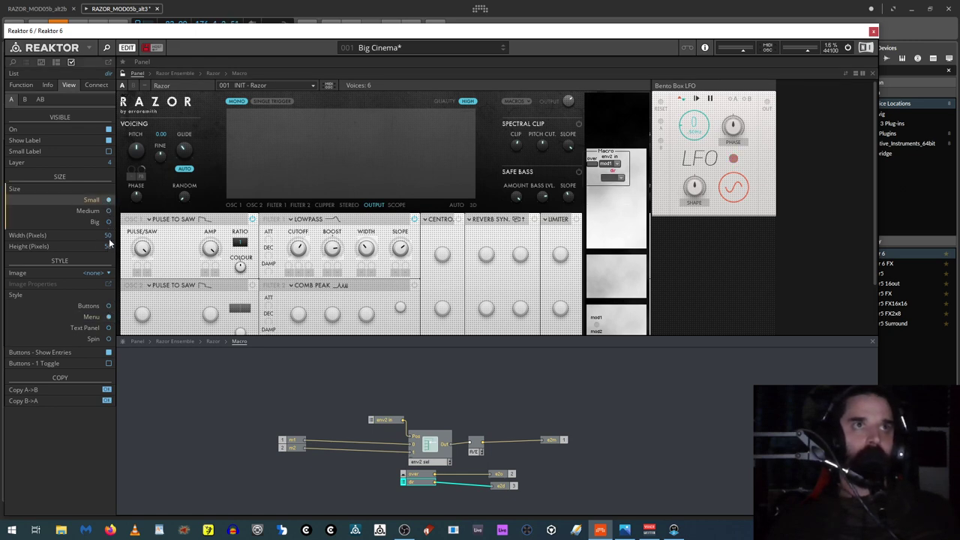
pyautogui.moveTo(108, 235); pyautogui.dragTo(100, 256)
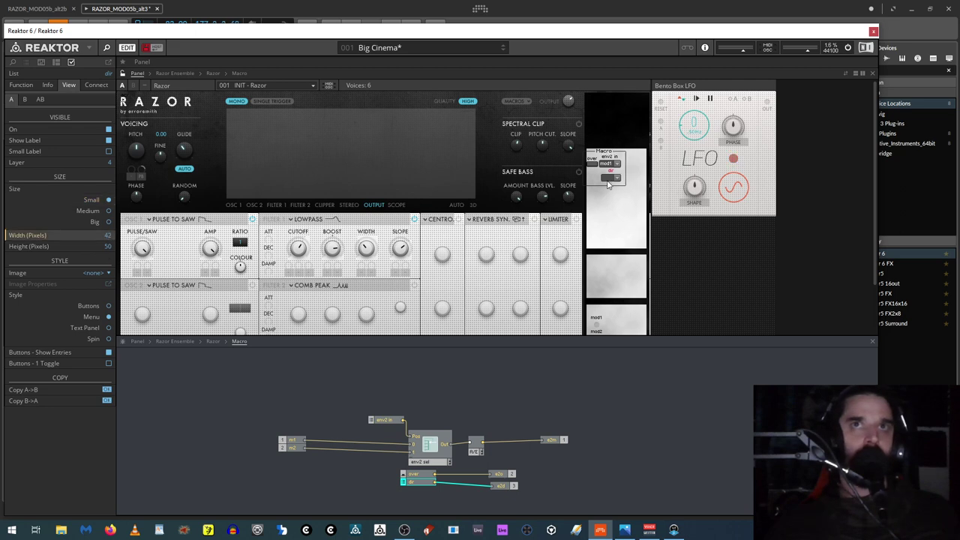
pyautogui.moveTo(612, 180); pyautogui.dragTo(632, 167)
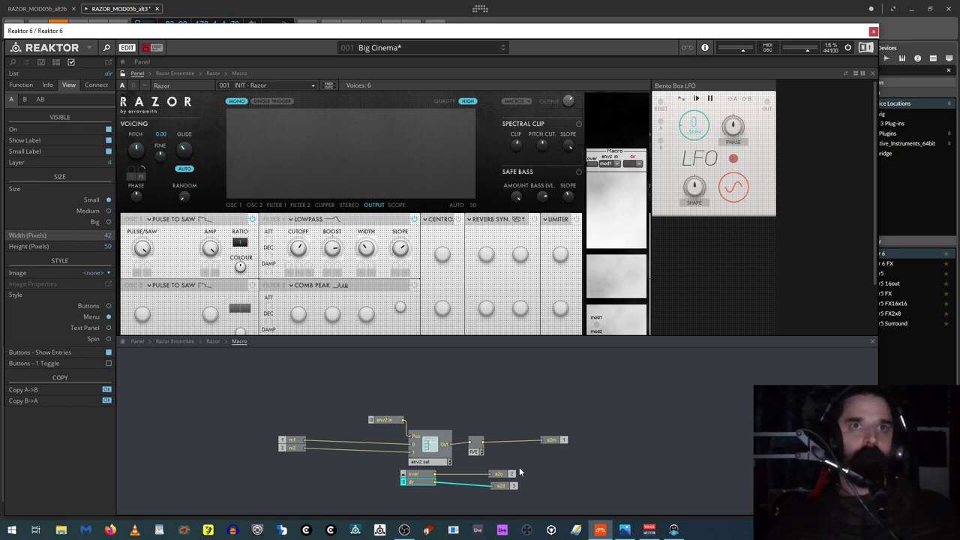
# Step: Append three entries to the dir list
pyautogui.click(430, 485)
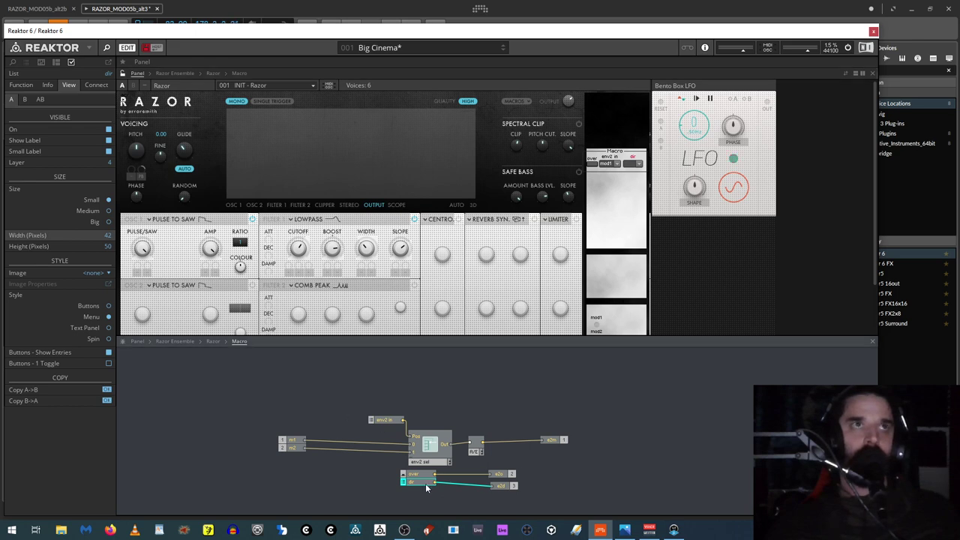
pyautogui.click(22, 86)
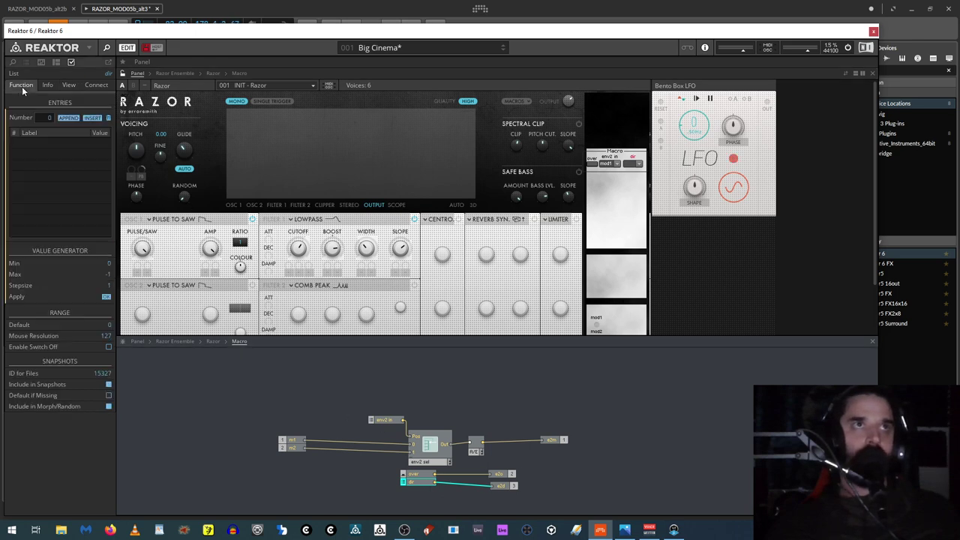
pyautogui.click(73, 119)
pyautogui.click(72, 119)
pyautogui.click(73, 119)
# Step: Label the three dir list entries uni, uni-bi and bi-bi
pyautogui.doubleClick(31, 144)
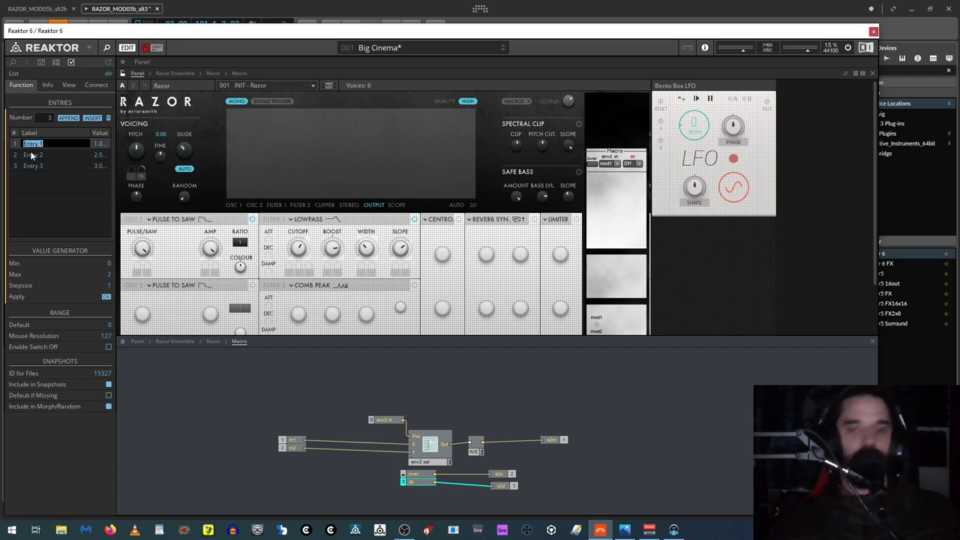
pyautogui.write('un')
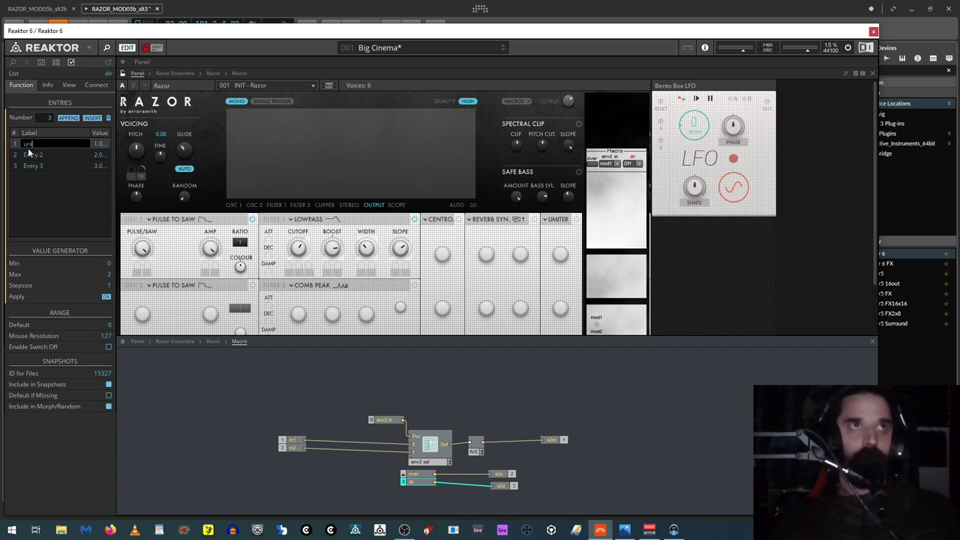
pyautogui.doubleClick(32, 155)
pyautogui.write('un')
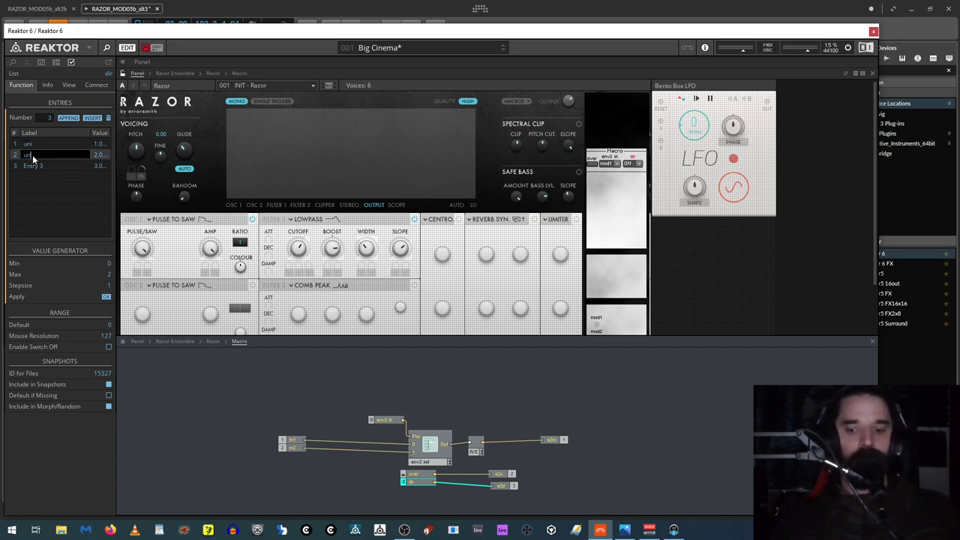
pyautogui.write('i-bi')
pyautogui.press('Return')
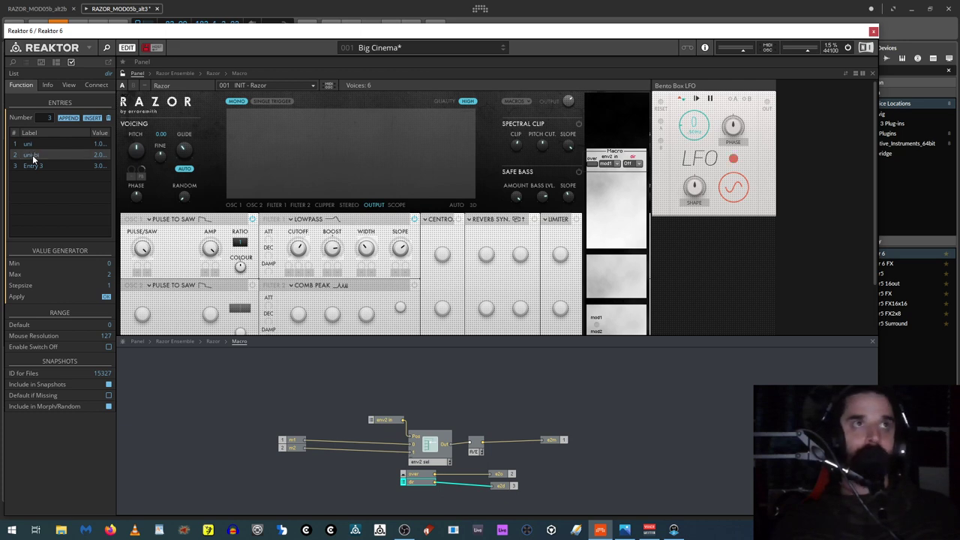
pyautogui.doubleClick(32, 166)
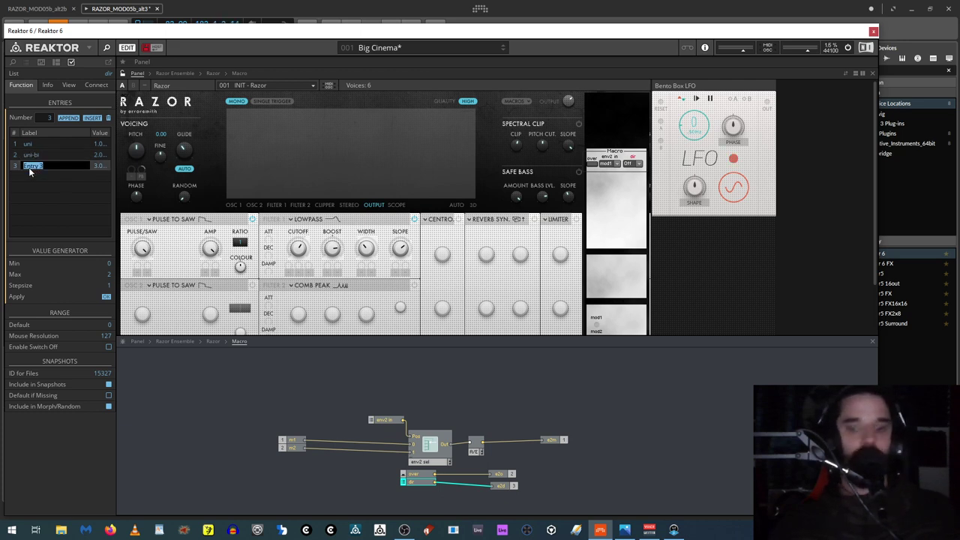
pyautogui.write('bi-bi')
pyautogui.press('Return')
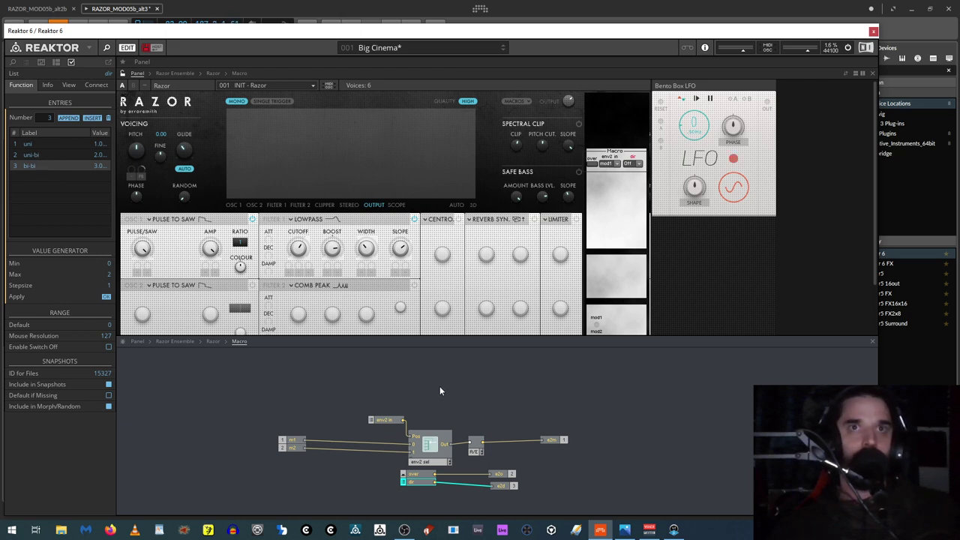
# Step: Lock the panel and set the dir entry values to 0 for uni, 1 for uni-bi and 2 for bi-bi
pyautogui.click(122, 73)
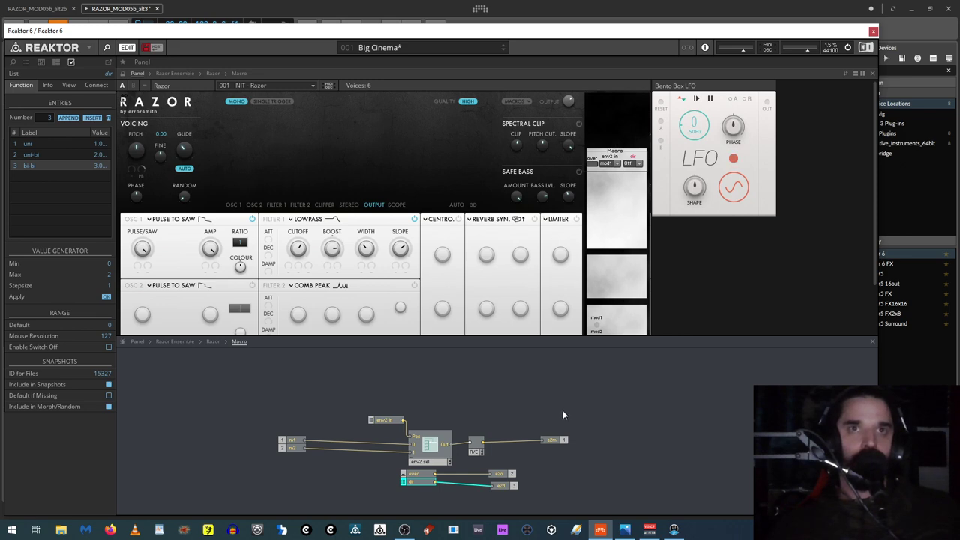
pyautogui.click(409, 482)
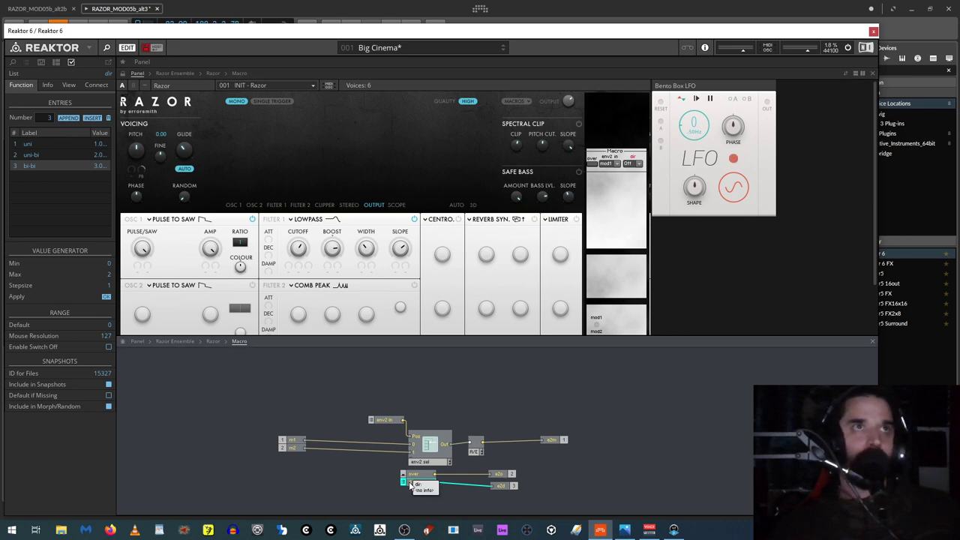
pyautogui.doubleClick(101, 143)
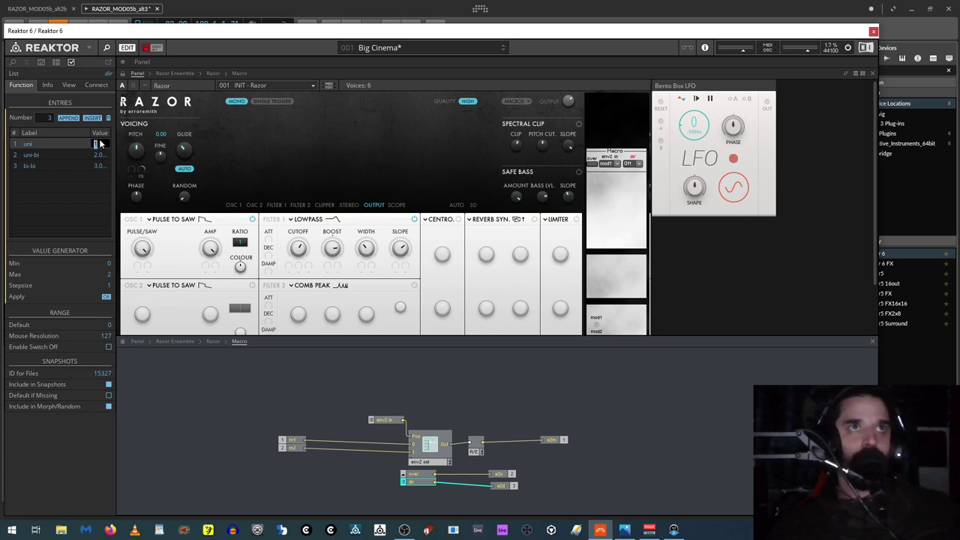
pyautogui.write('0')
pyautogui.doubleClick(96, 155)
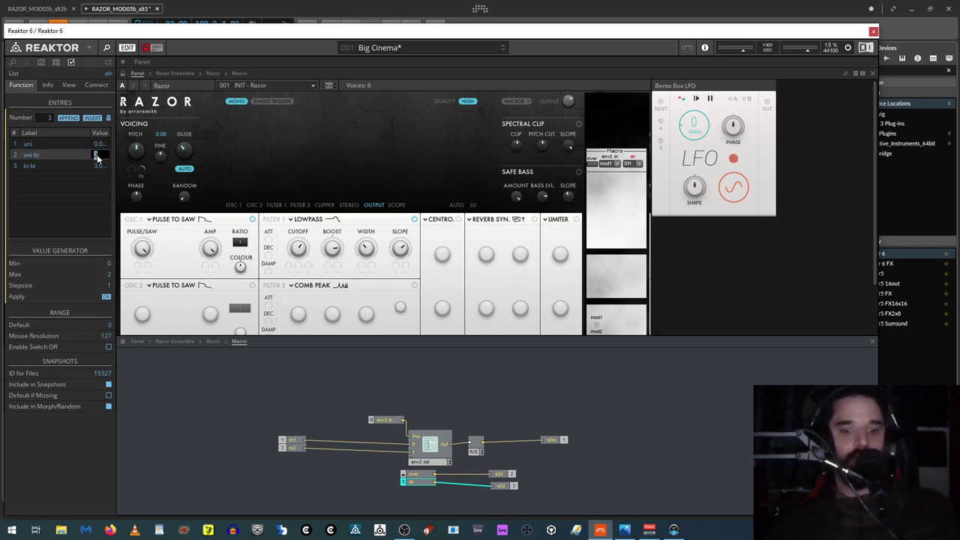
pyautogui.write('1')
pyautogui.doubleClick(99, 165)
pyautogui.write('2')
pyautogui.click(212, 374)
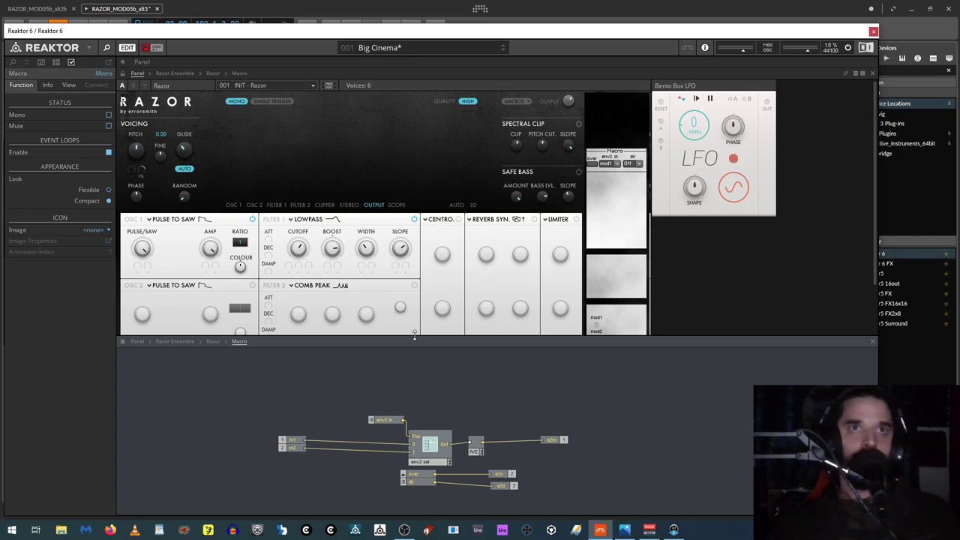
# Step: Duplicate the env2 selector group with its over, dir and Out modules below the original, enlarging the structure area for room
pyautogui.moveTo(414, 341); pyautogui.dragTo(417, 259)
pyautogui.moveTo(339, 319); pyautogui.dragTo(628, 451)
pyautogui.keyDown('ctrl'); pyautogui.moveTo(433, 360); pyautogui.dragTo(442, 459); pyautogui.keyUp('ctrl')
# Step: Rename the duplicate group's Out Ports e3m, e3o and e3d, and move e3o and e3d out beneath e3m
pyautogui.click(592, 426)
pyautogui.click(561, 462)
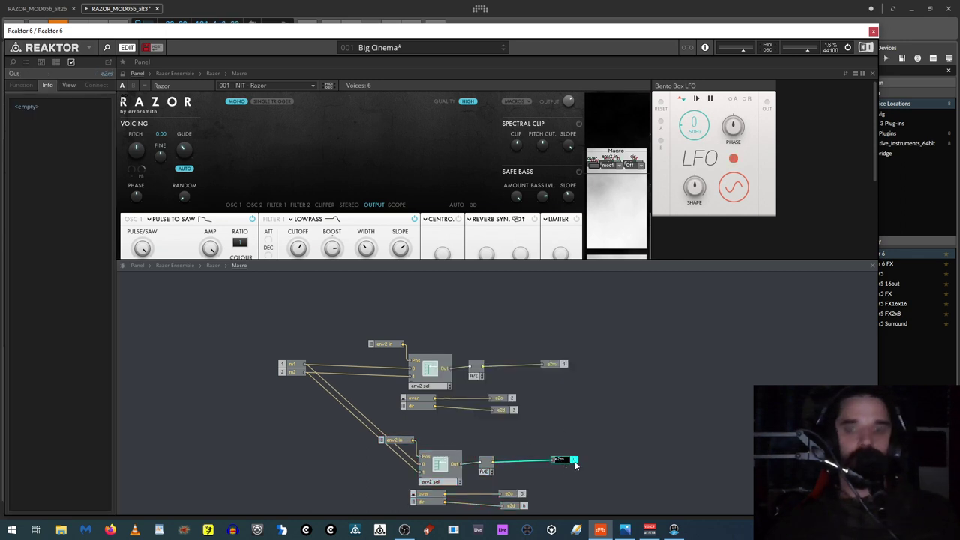
pyautogui.click(510, 494)
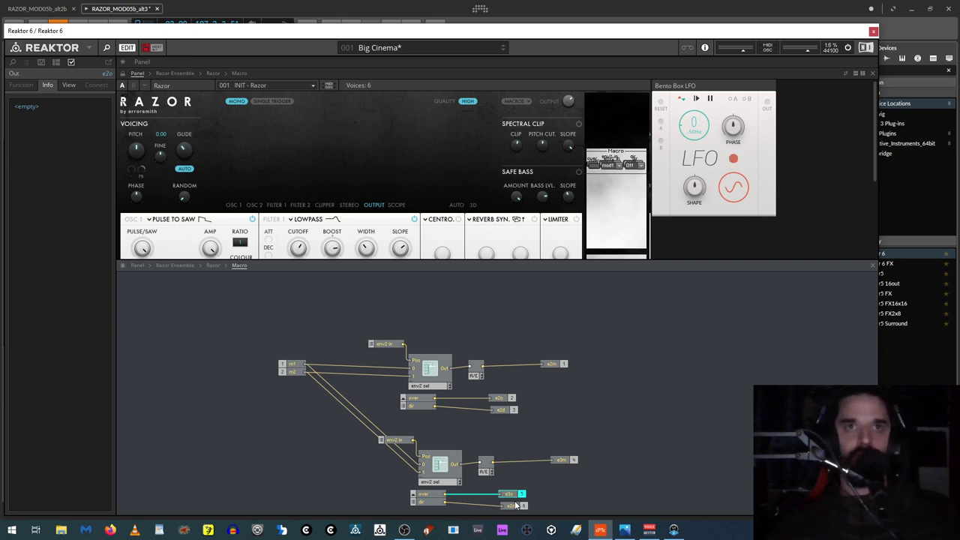
pyautogui.click(516, 507)
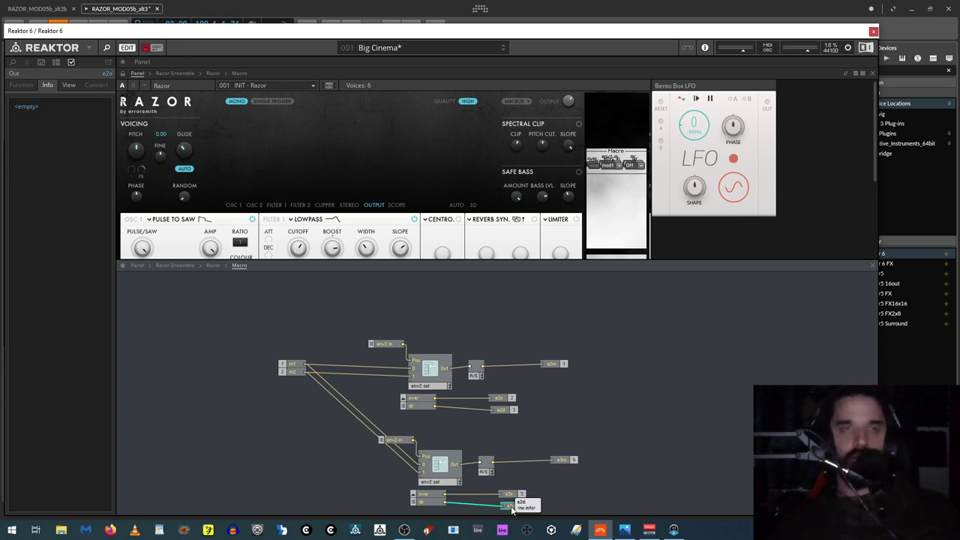
pyautogui.moveTo(504, 484); pyautogui.dragTo(571, 501)
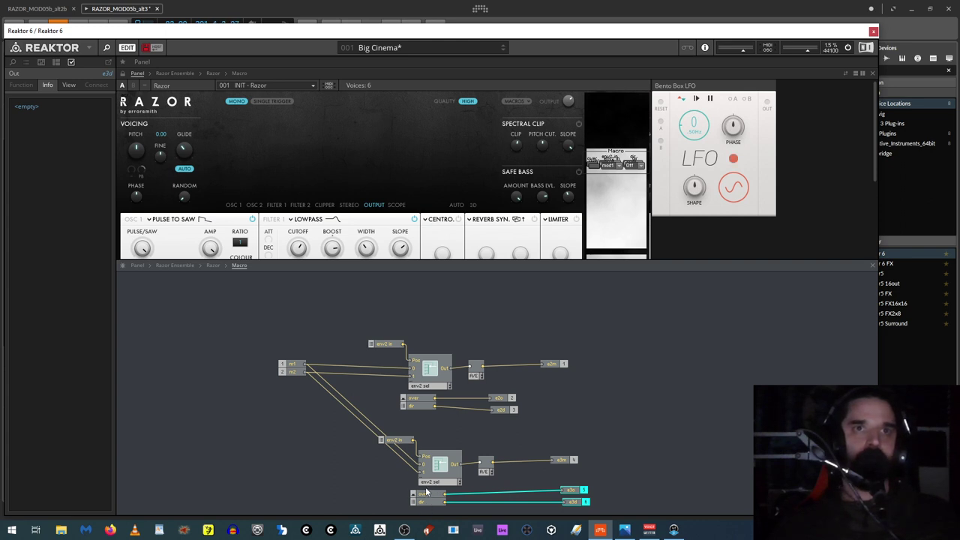
# Step: Rename the duplicated source list env3 in
pyautogui.click(396, 440)
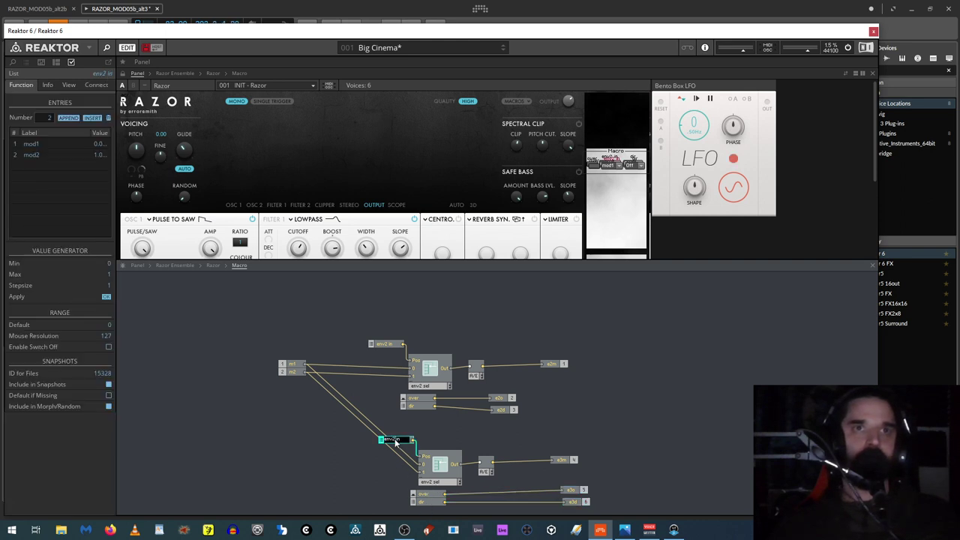
pyautogui.press('BackSpace')
pyautogui.write('3')
pyautogui.press('Return')
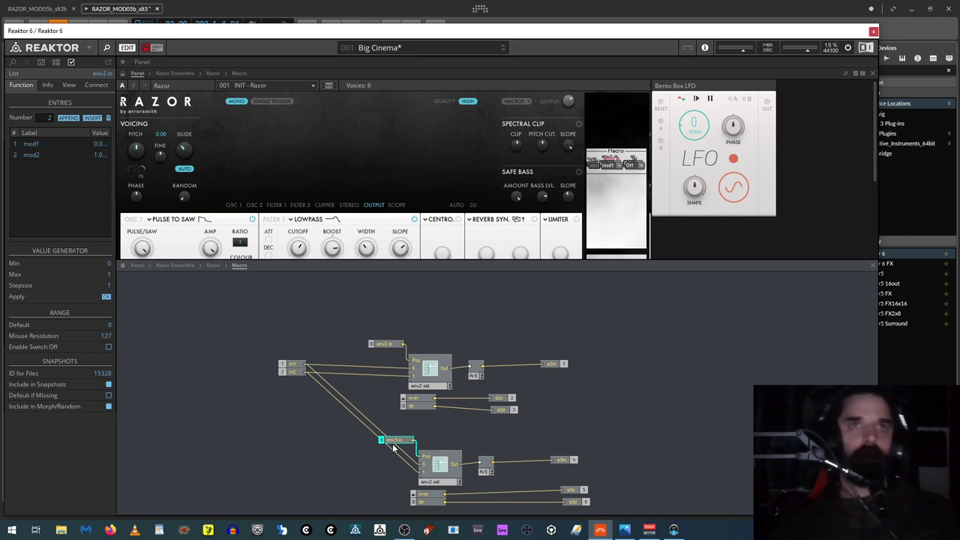
pyautogui.click(650, 372)
# Step: Unlock the panel, arrange the duplicated over, env3 in and dir controls in a row beneath the env2 row, and relock it
pyautogui.click(122, 74)
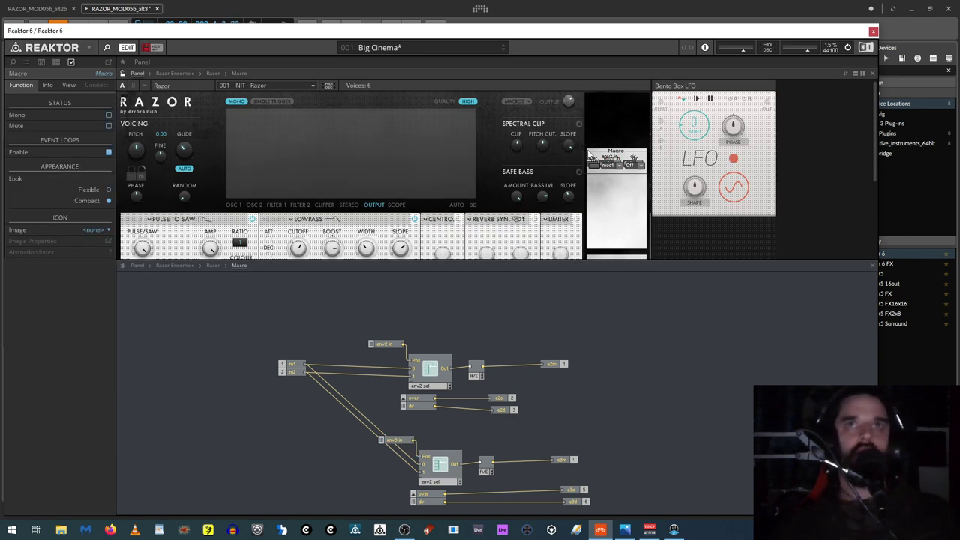
pyautogui.click(594, 166)
pyautogui.moveTo(594, 166); pyautogui.dragTo(629, 180)
pyautogui.click(592, 175)
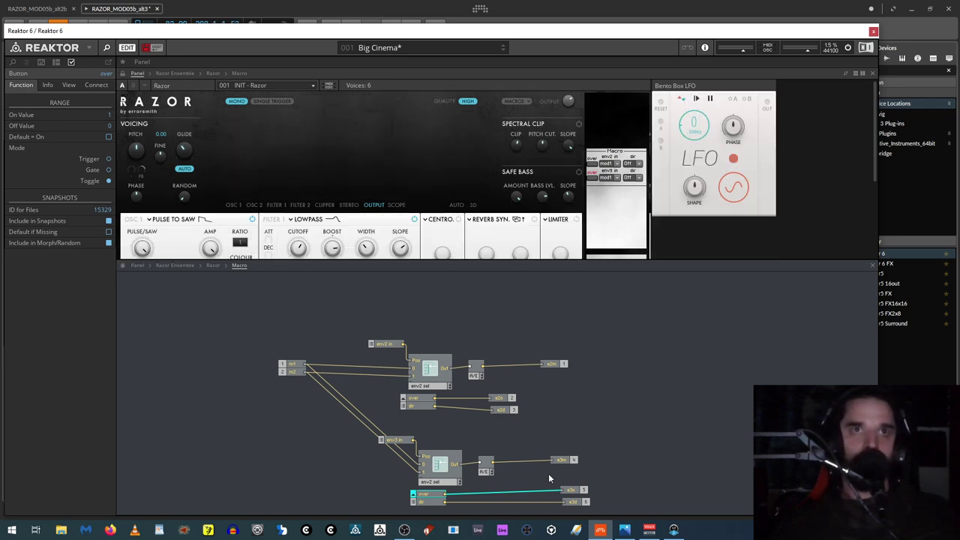
# Step: Return to the Razor instrument structure and open its Synth macro
pyautogui.click(214, 265)
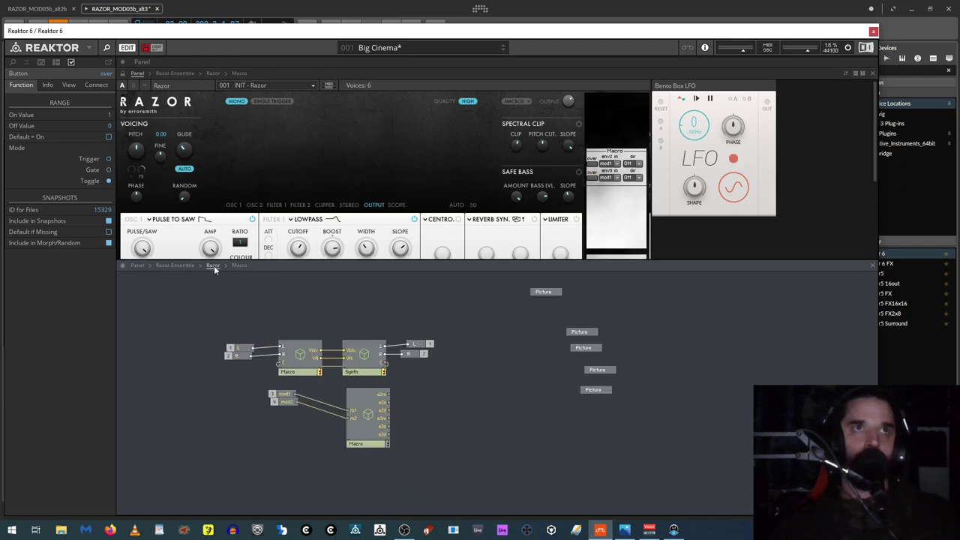
pyautogui.doubleClick(367, 354)
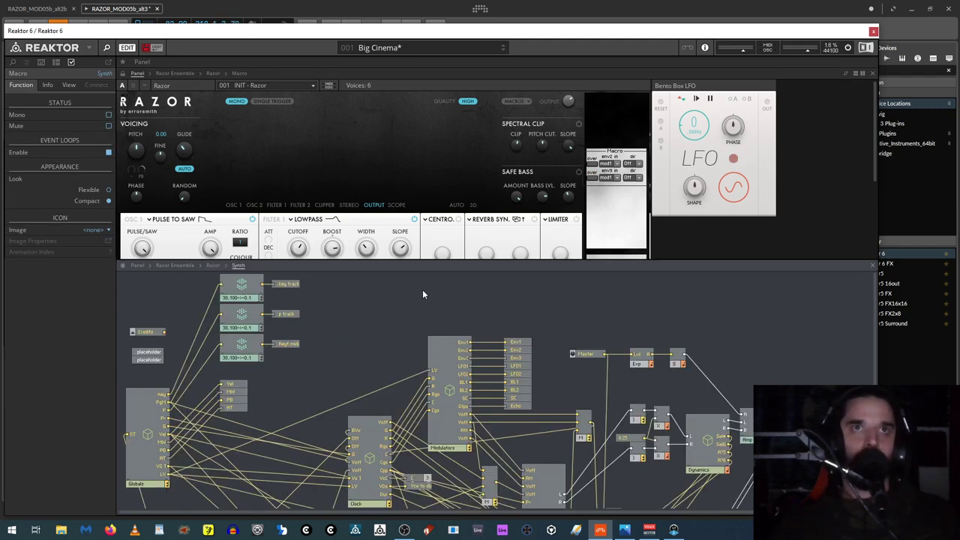
# Step: Insert an In Port terminal in the empty area of the Synth macro above the Clock and Modulators macros
pyautogui.rightClick(358, 279)
pyautogui.moveTo(416, 287)
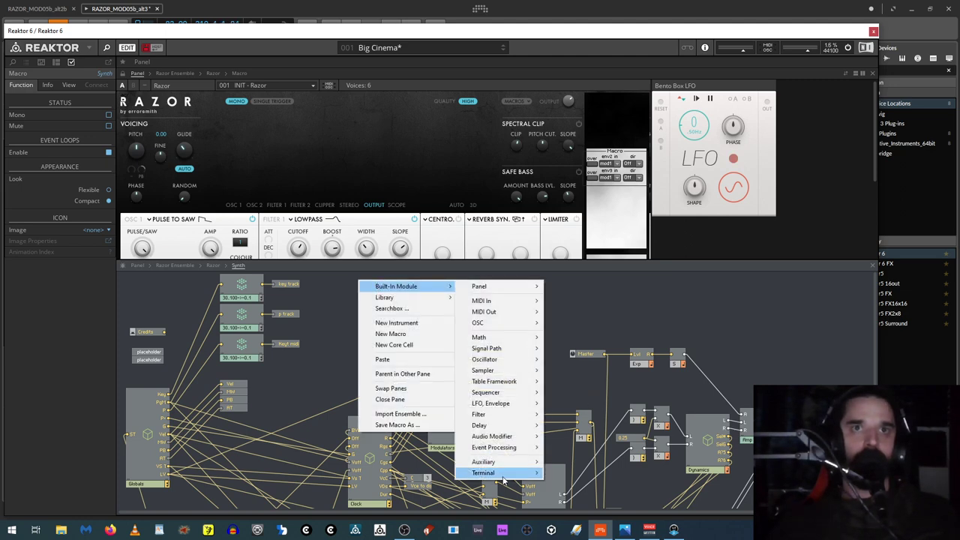
pyautogui.moveTo(483, 472)
pyautogui.click(582, 394)
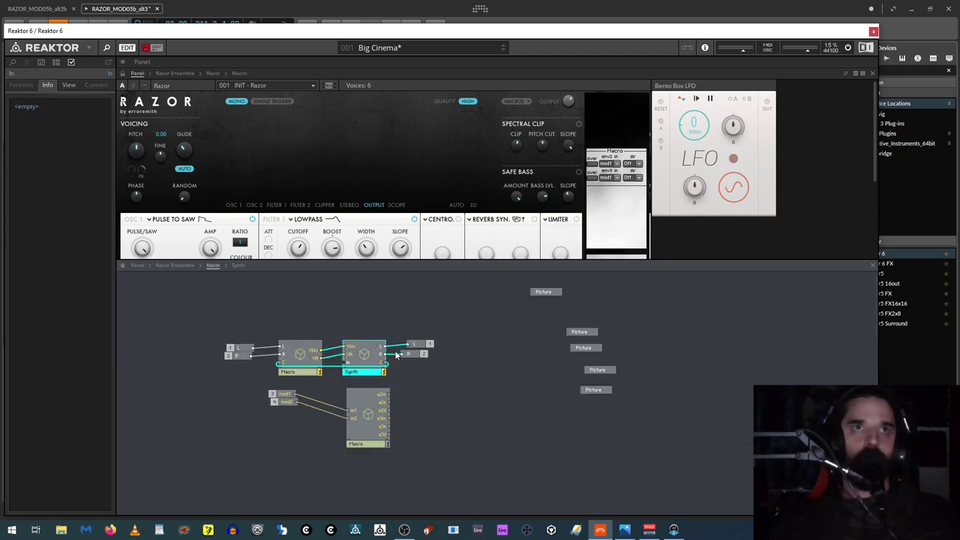
pyautogui.doubleClick(359, 355)
pyautogui.click(371, 284)
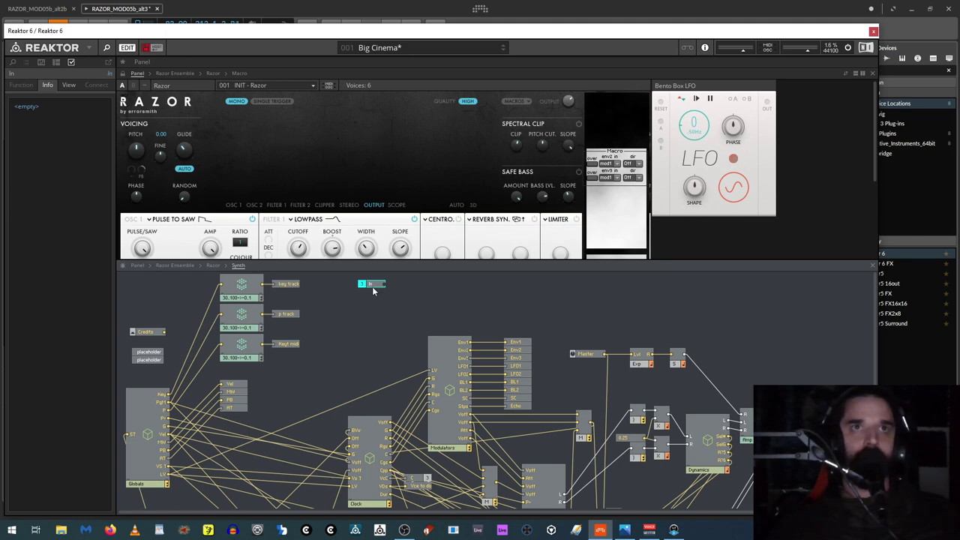
# Step: Duplicate the In Port until the Synth macro has a vertical stack of six In Ports
pyautogui.hotkey('ctrl', 'd')
pyautogui.moveTo(373, 298)
pyautogui.mouseDown()
pyautogui.moveTo(372, 289)
pyautogui.moveTo(387, 303)
pyautogui.moveTo(366, 301)
pyautogui.mouseUp()
pyautogui.hotkey('ctrl', 'd')
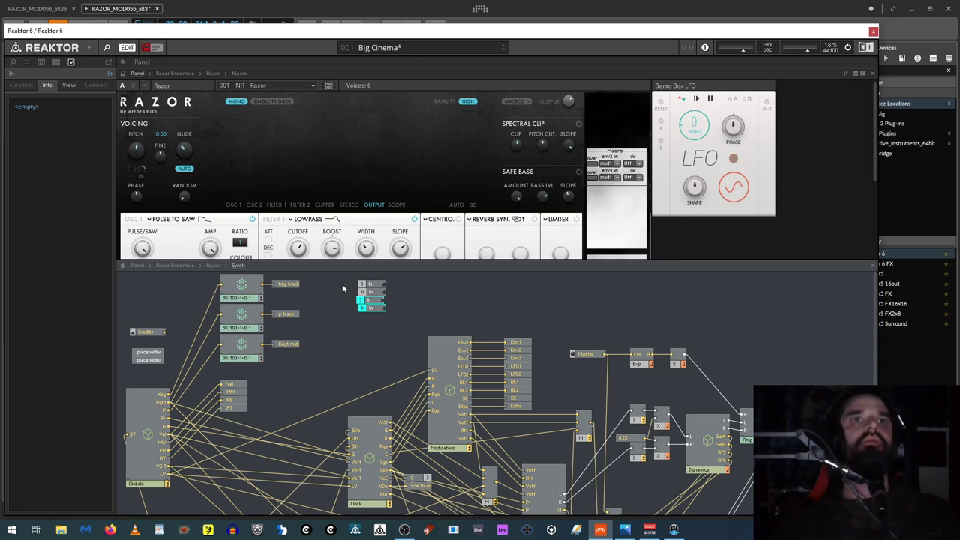
pyautogui.hotkey('ctrl', 'v')
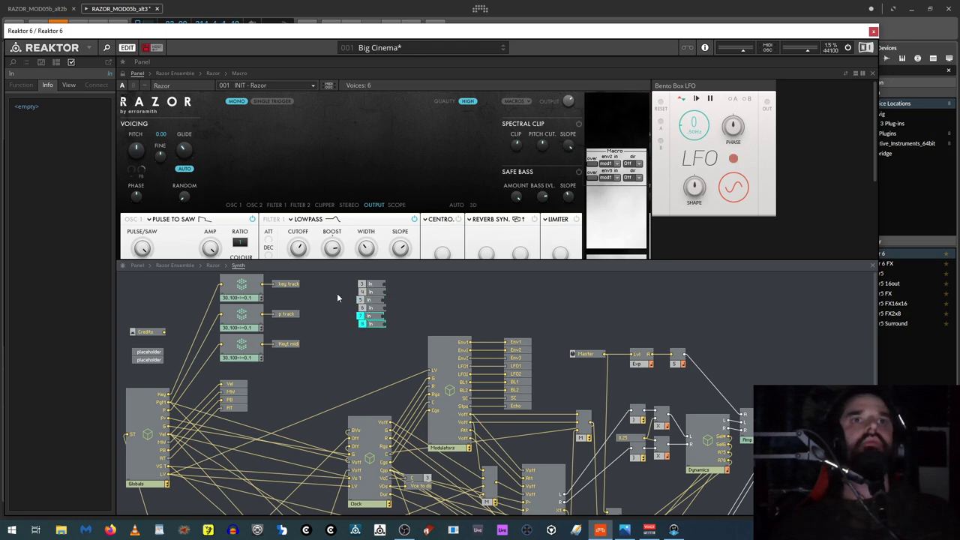
pyautogui.click(338, 292)
# Step: In the Razor structure, place Synth beside the selector macro and wire e2m, e2o, e2d, e3m, e3o and e3d to its six new inputs in order
pyautogui.click(213, 266)
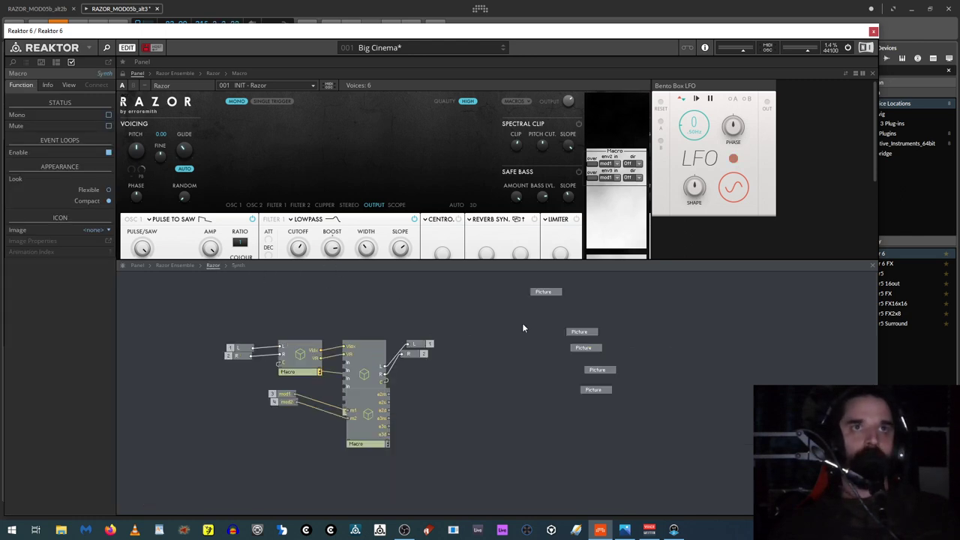
pyautogui.moveTo(363, 352); pyautogui.dragTo(421, 387)
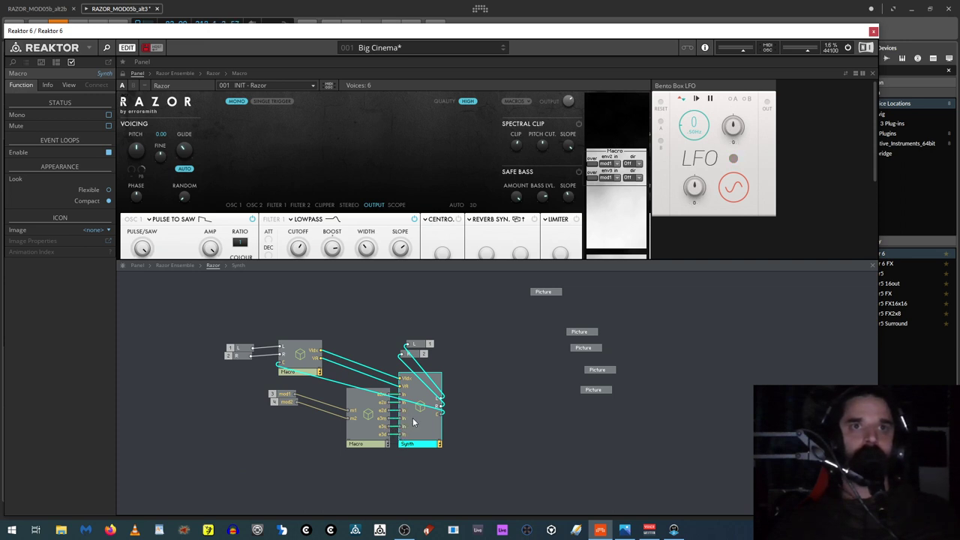
pyautogui.moveTo(413, 419); pyautogui.dragTo(412, 417)
# Step: Check the six In Ports inside Synth, return to the Razor structure, and shift the selector macro slightly away from Synth
pyautogui.doubleClick(420, 413)
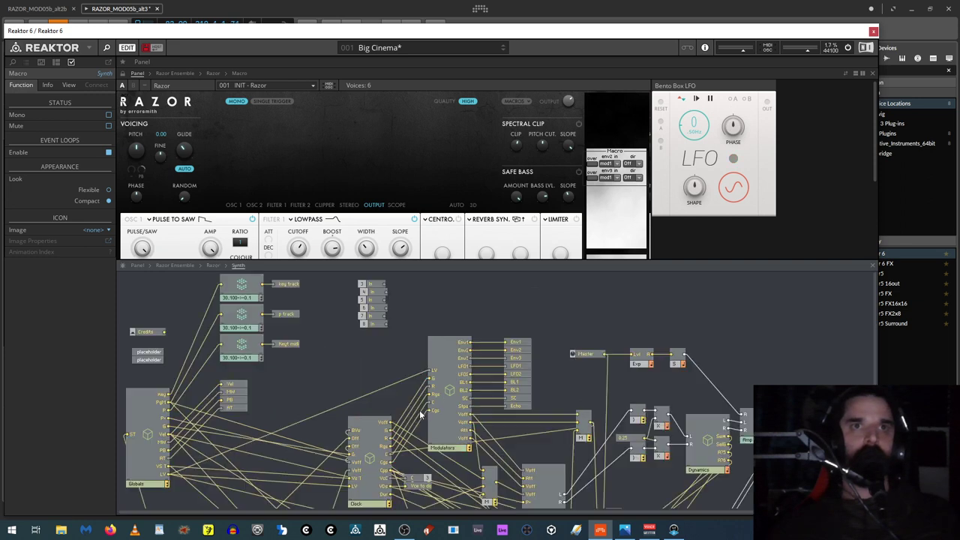
pyautogui.click(213, 266)
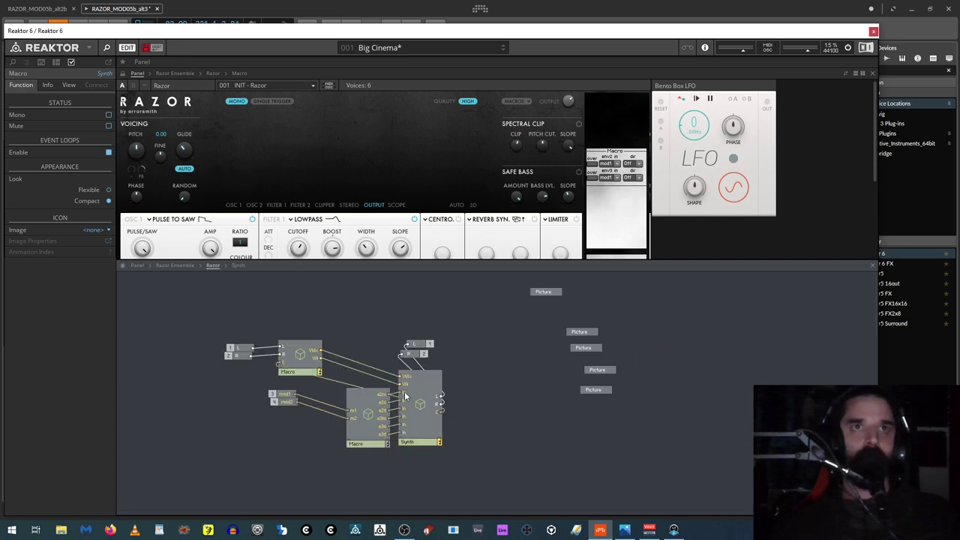
pyautogui.moveTo(367, 392); pyautogui.dragTo(359, 386)
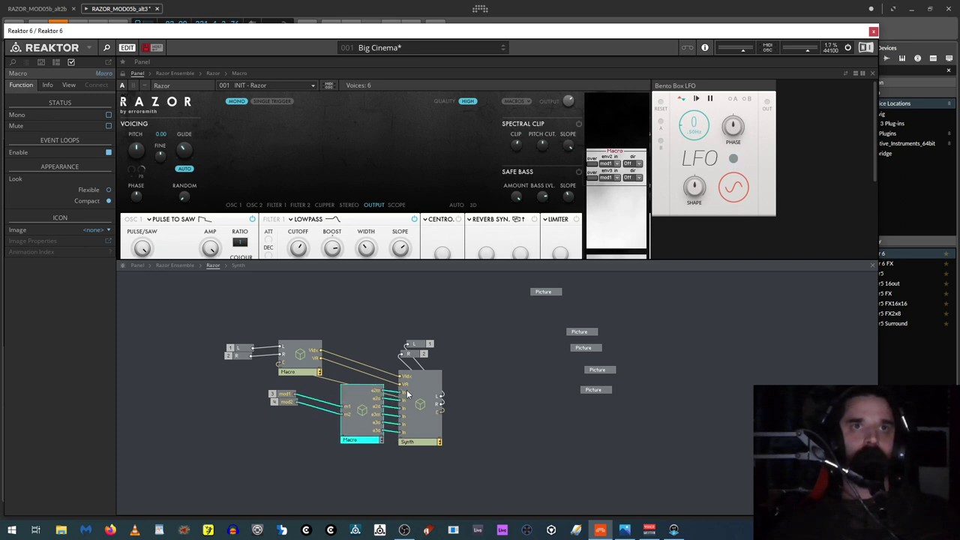
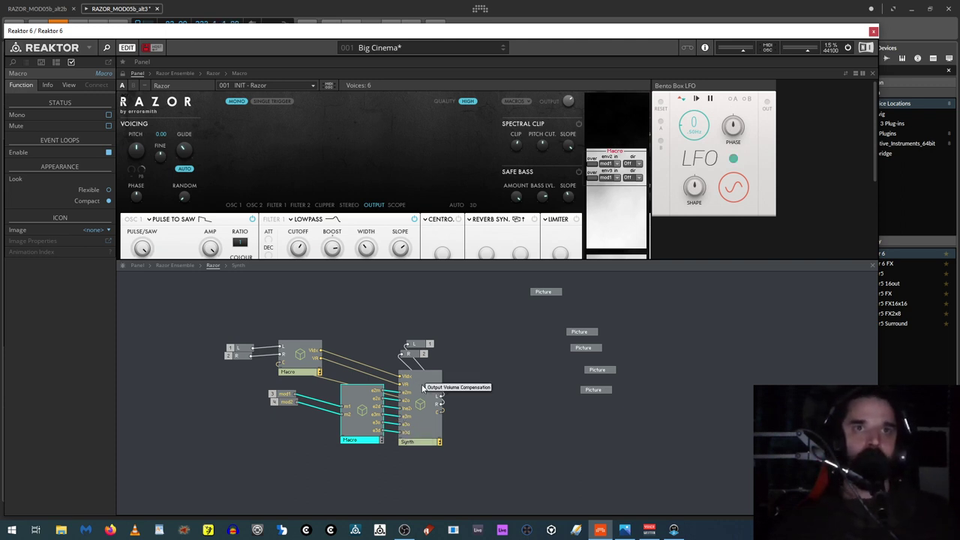
# Step: Copy the six In Ports inside Synth, paste them into the Modulators macro, and return to the Synth level
pyautogui.doubleClick(423, 390)
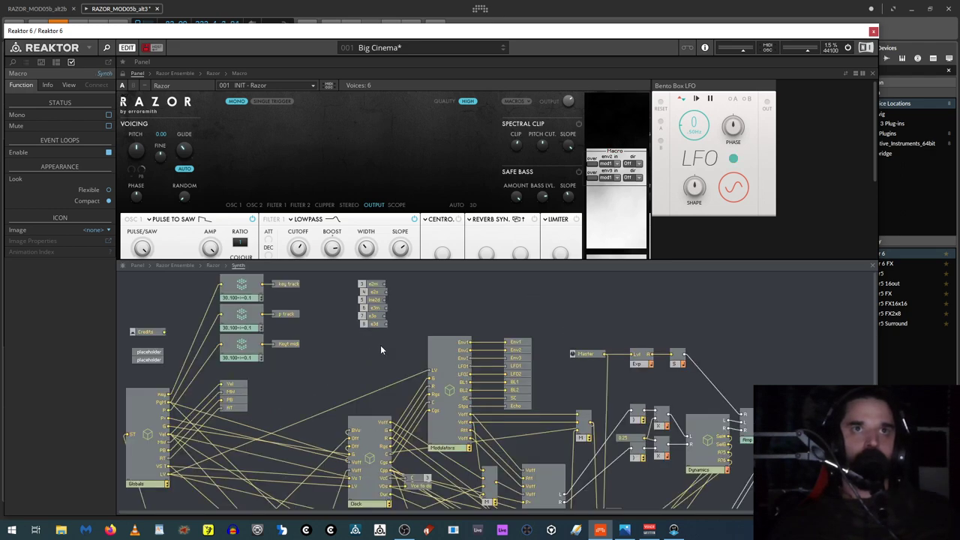
pyautogui.moveTo(389, 334); pyautogui.dragTo(356, 279)
pyautogui.rightClick(378, 299)
pyautogui.click(405, 360)
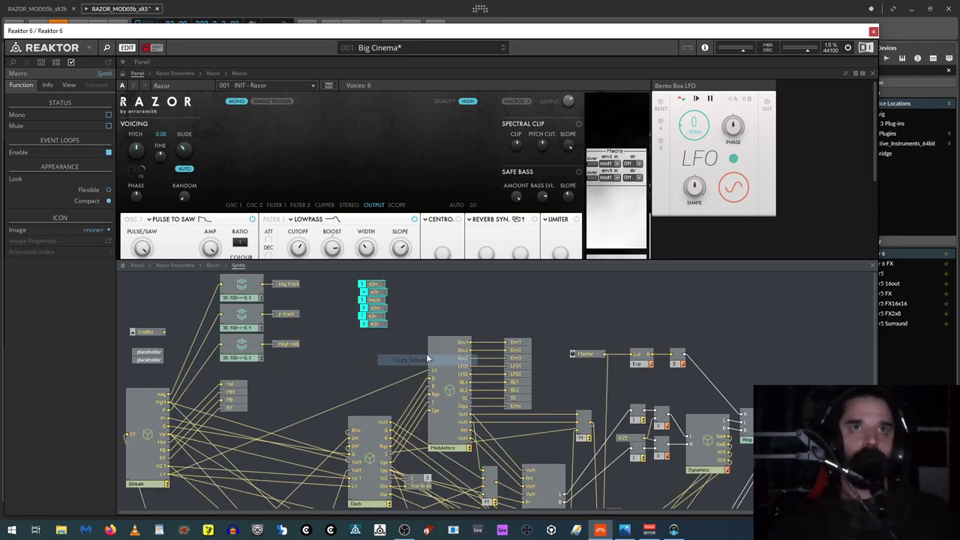
pyautogui.doubleClick(436, 349)
pyautogui.rightClick(386, 318)
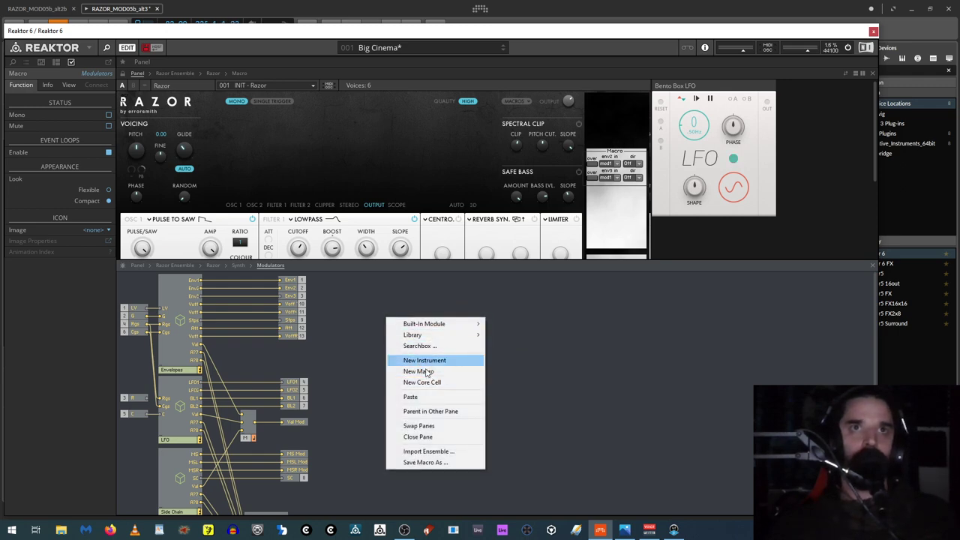
pyautogui.click(411, 397)
pyautogui.click(238, 266)
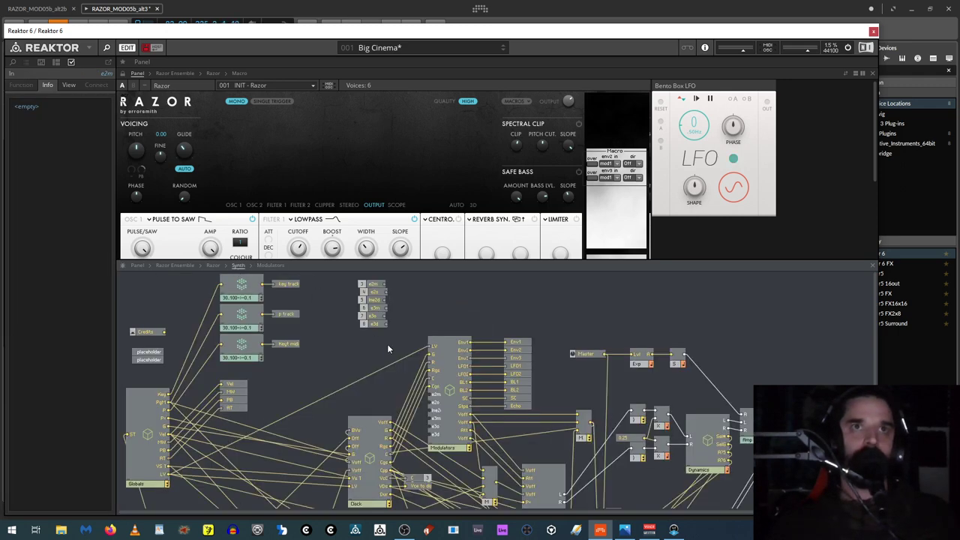
# Step: Move Modulators clear of its neighbours, place the six In Ports beside it, and wire them in order to its six new inputs
pyautogui.moveTo(450, 358); pyautogui.dragTo(439, 252)
pyautogui.rightClick(445, 391)
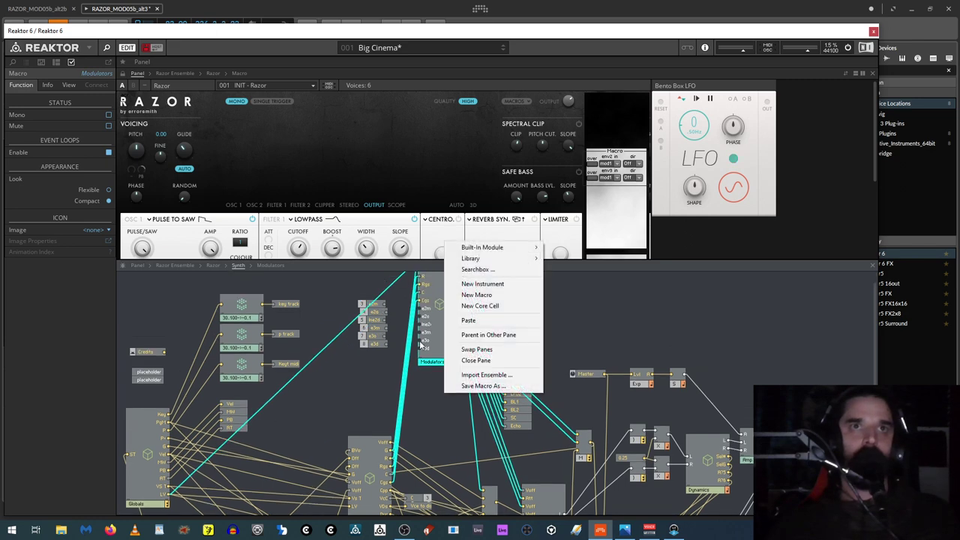
pyautogui.click(400, 320)
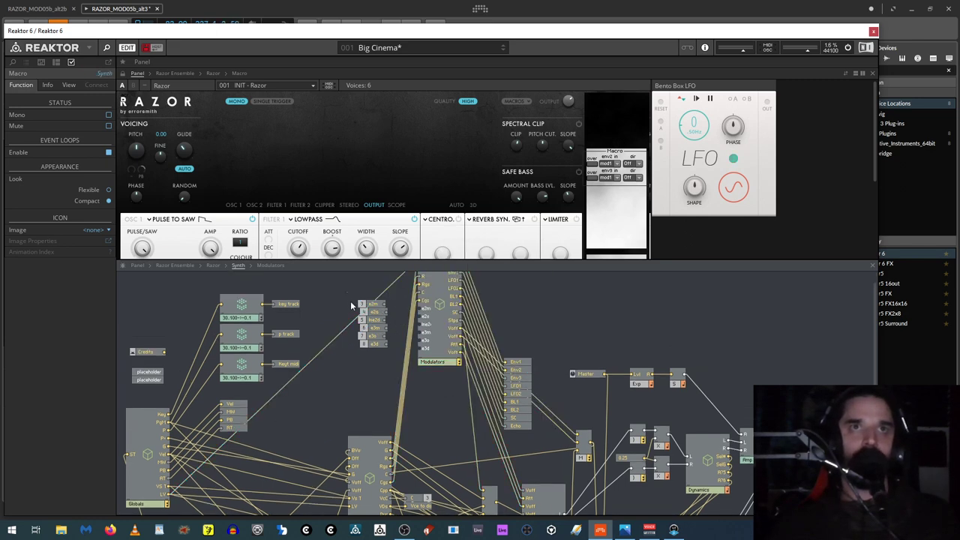
pyautogui.moveTo(351, 291); pyautogui.dragTo(389, 353)
pyautogui.moveTo(378, 321); pyautogui.dragTo(396, 319)
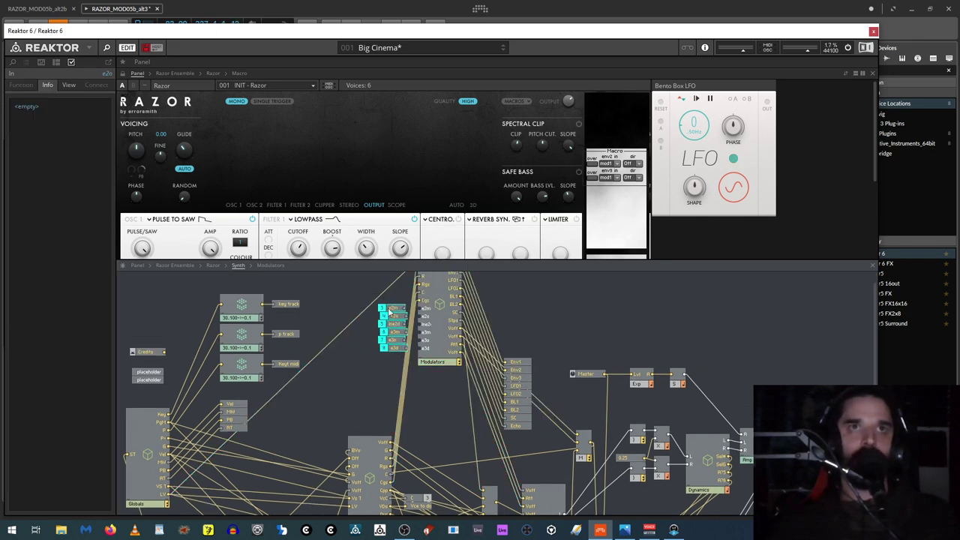
pyautogui.click(385, 297)
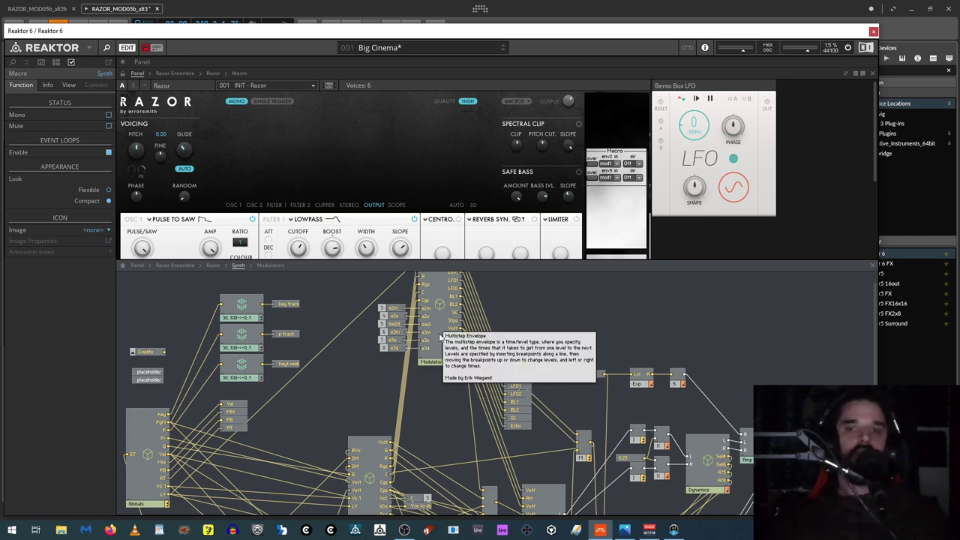
# Step: Inside Modulators, pull the Env2 output terminal away from the output column and insert a Selector/Scanner module in the empty space
pyautogui.doubleClick(435, 294)
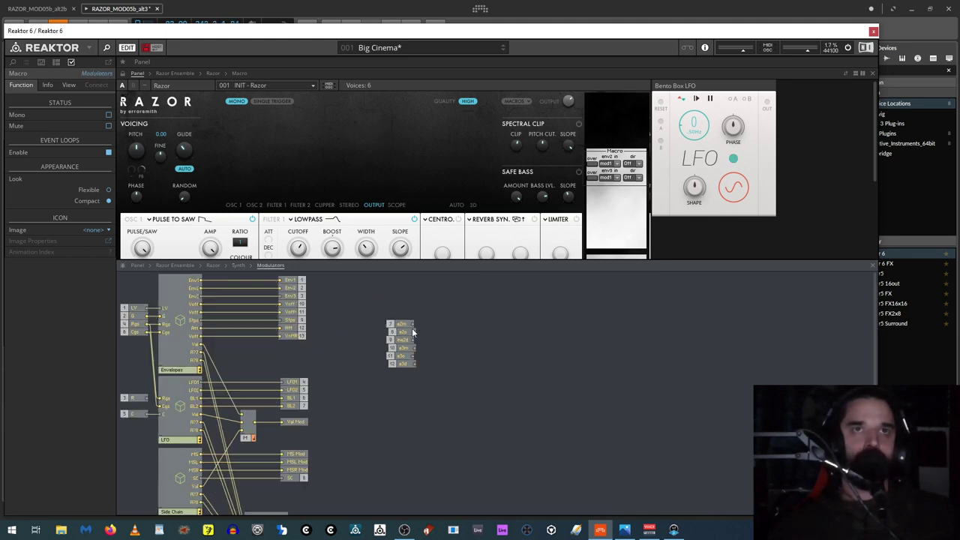
pyautogui.moveTo(291, 289); pyautogui.dragTo(703, 300)
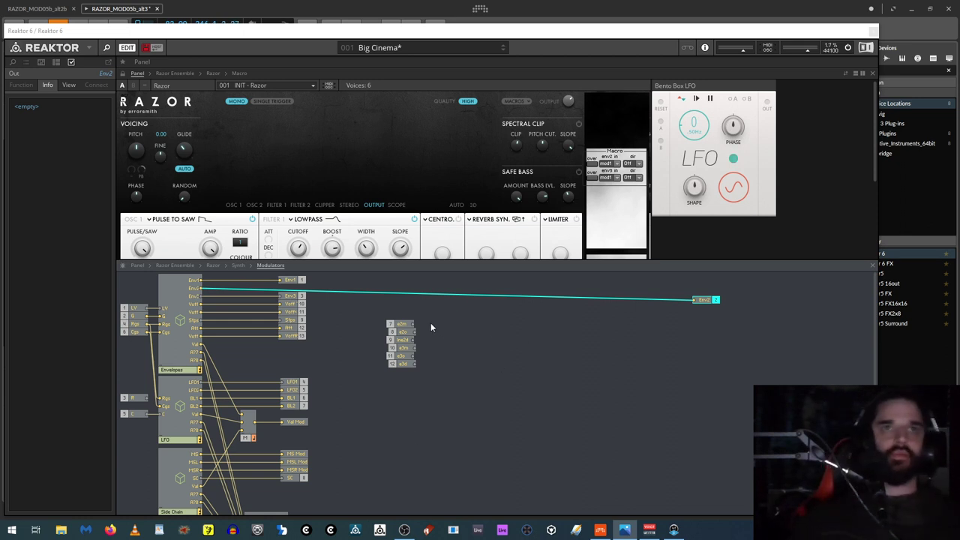
pyautogui.rightClick(486, 318)
pyautogui.moveTo(525, 321)
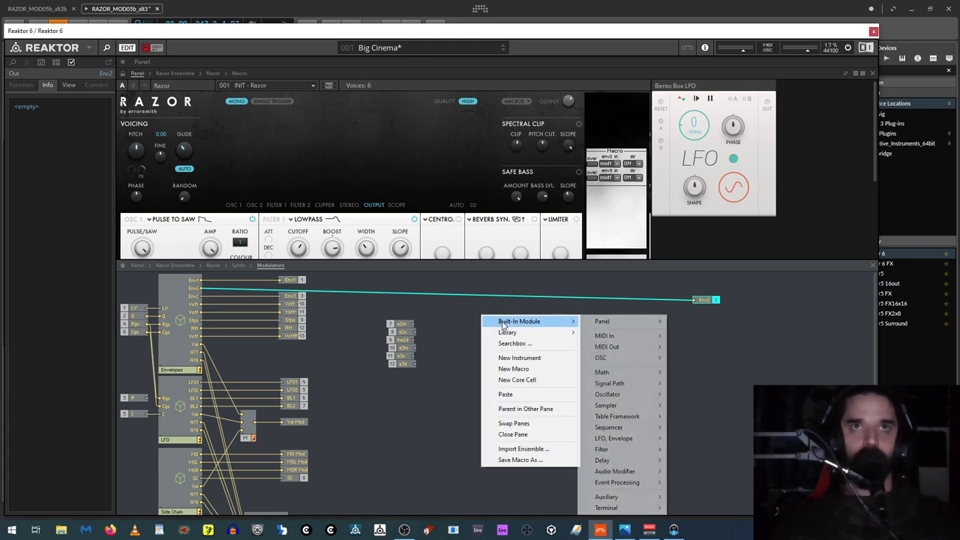
pyautogui.moveTo(645, 384)
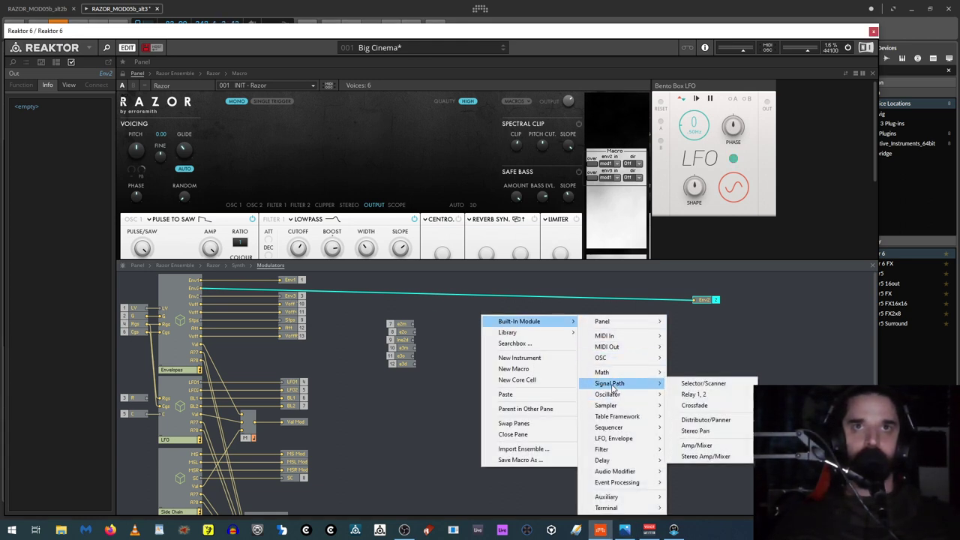
pyautogui.click(691, 388)
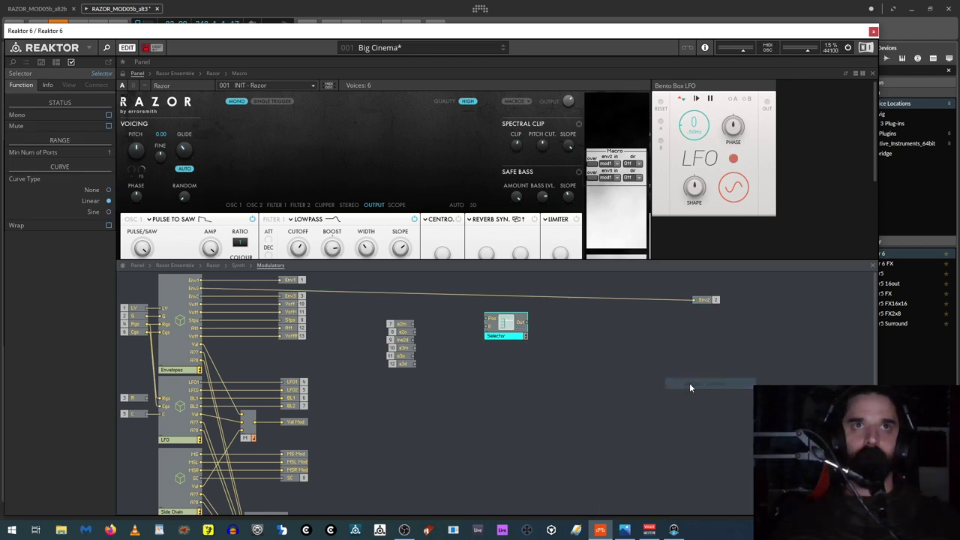
# Step: Set the Selector's Min Num of Ports to 2 and rename it "env2 over"
pyautogui.doubleClick(110, 149)
pyautogui.write('2')
pyautogui.press('Return')
pyautogui.click(493, 345)
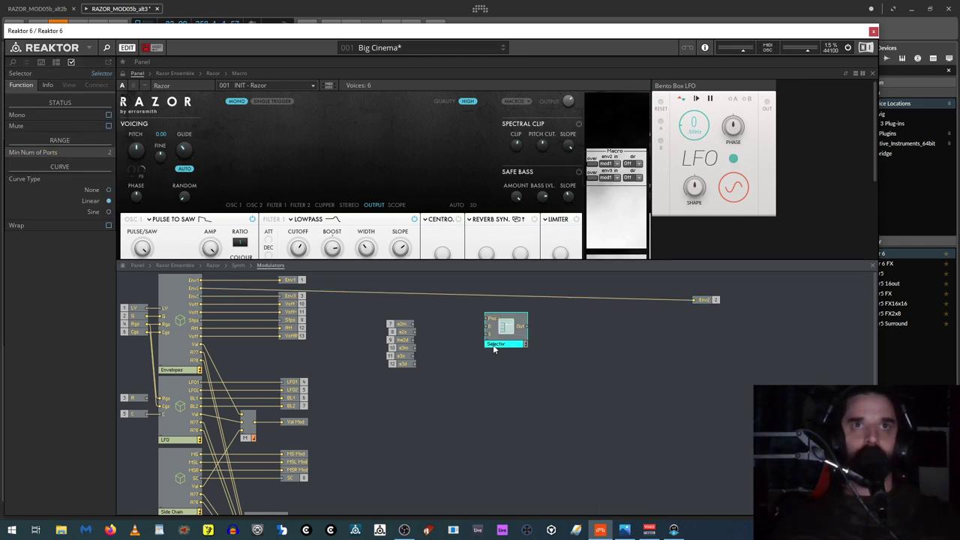
pyautogui.moveTo(494, 348); pyautogui.dragTo(499, 345)
pyautogui.moveTo(515, 347)
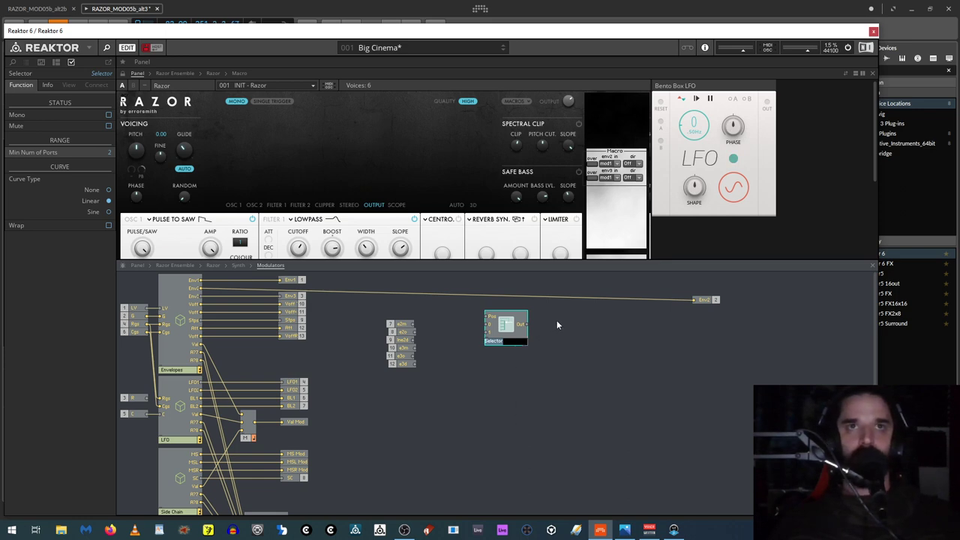
pyautogui.write('env')
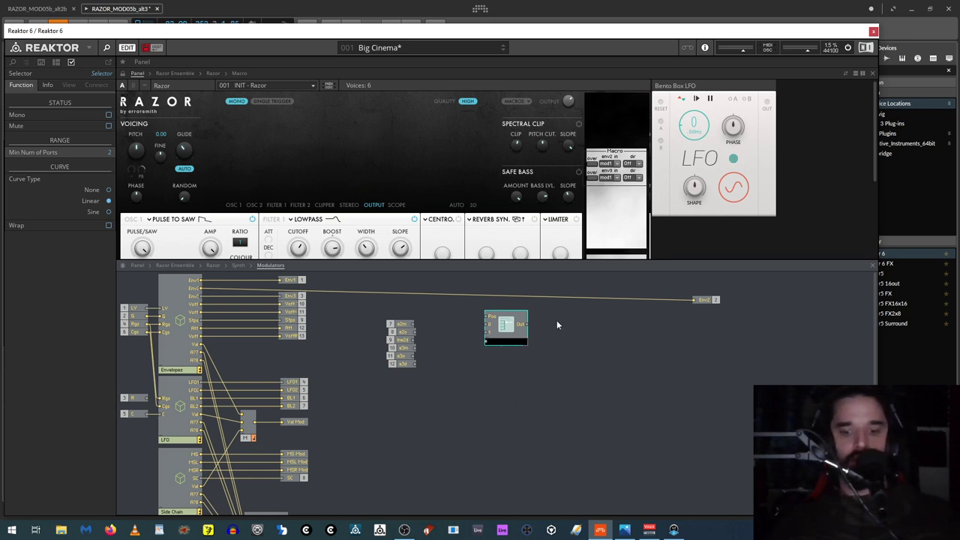
pyautogui.write('2 over')
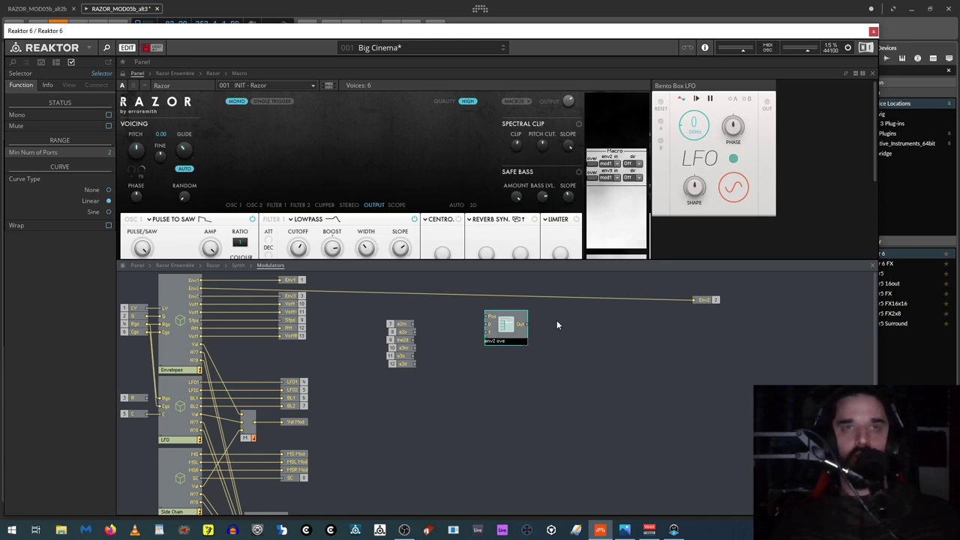
pyautogui.press('Return')
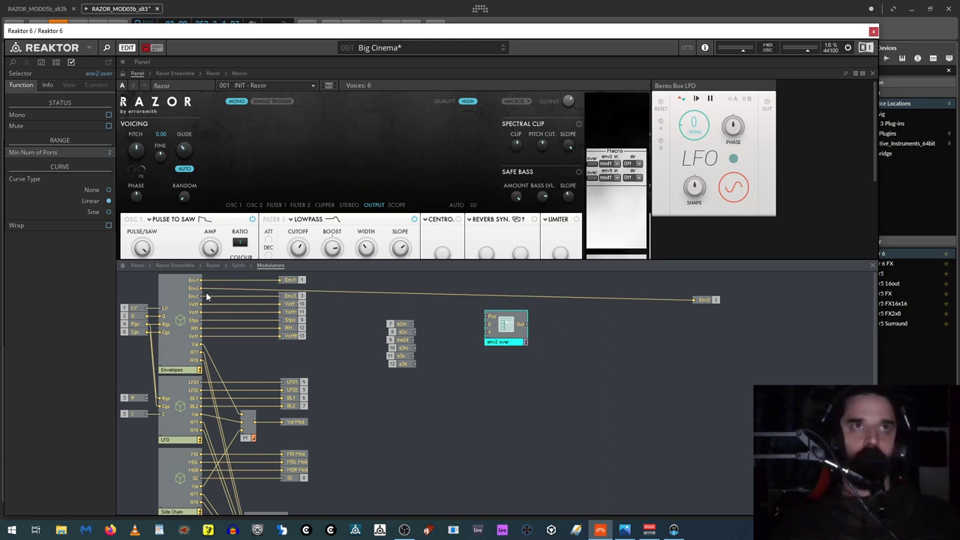
# Step: Route the Envelopes Env2 signal through input 0 of env2 over to the Env2 terminal, wire e2o to Pos, and shift the selector nearer the terminal
pyautogui.moveTo(199, 289); pyautogui.dragTo(694, 300)
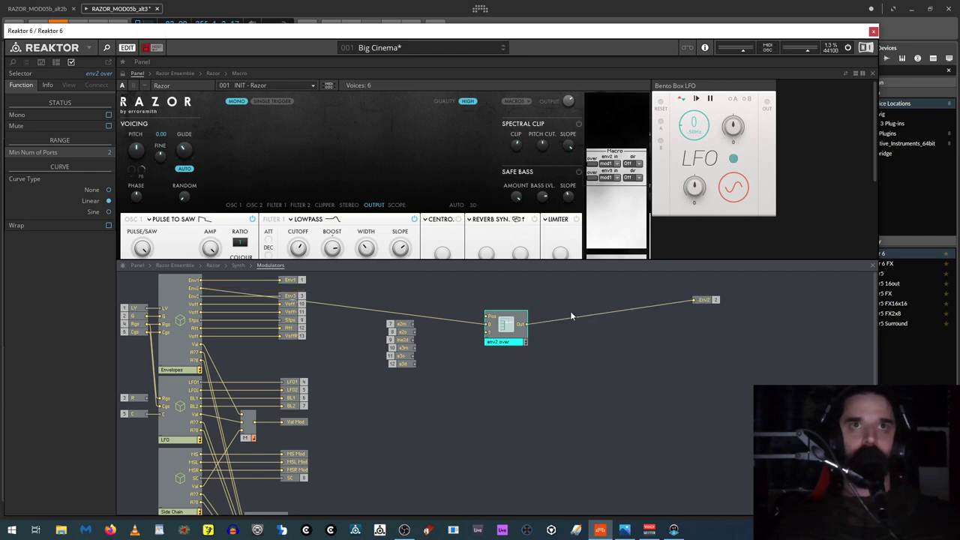
pyautogui.moveTo(492, 317); pyautogui.dragTo(412, 335)
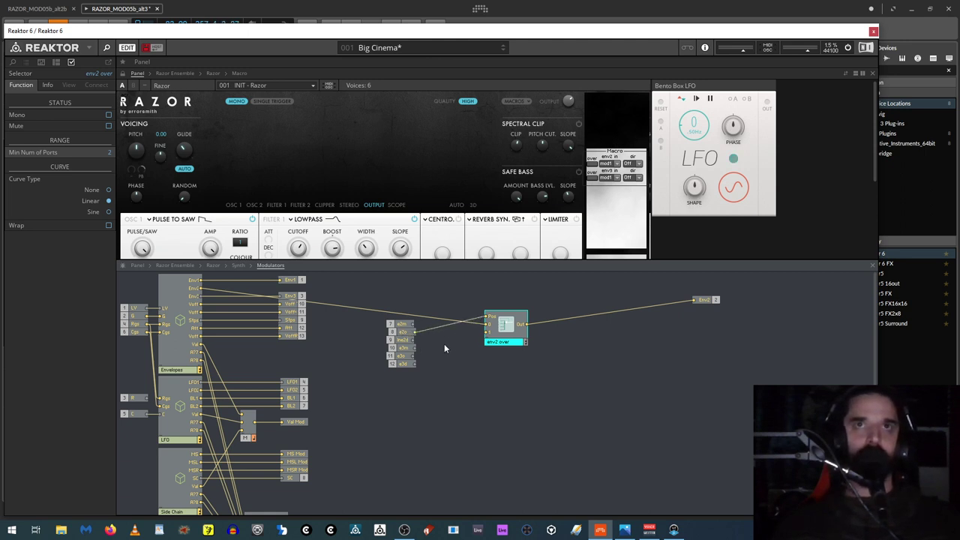
pyautogui.moveTo(506, 328); pyautogui.dragTo(592, 331)
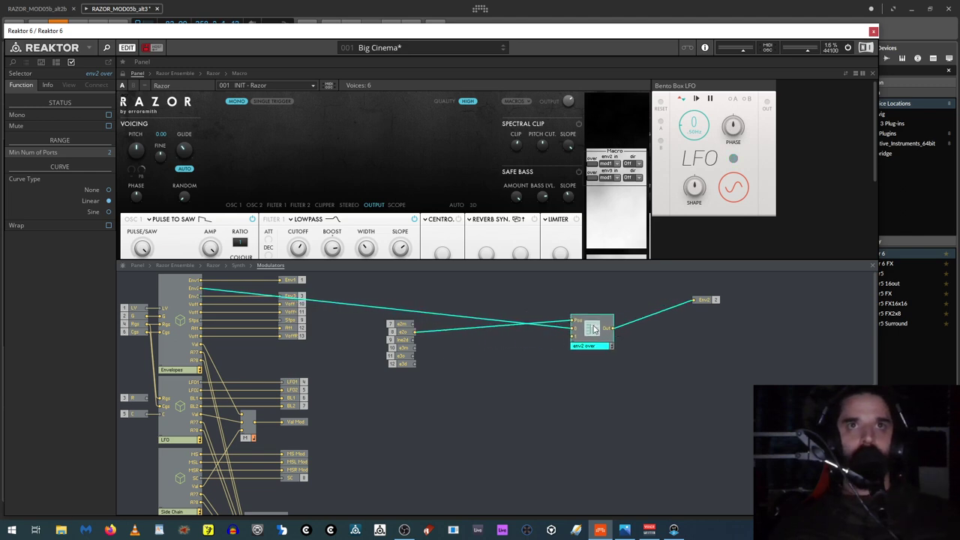
# Step: Insert a second Selector/Scanner, set its Min Num of Ports to 3, and place it just below env2 over
pyautogui.rightClick(515, 384)
pyautogui.moveTo(593, 235)
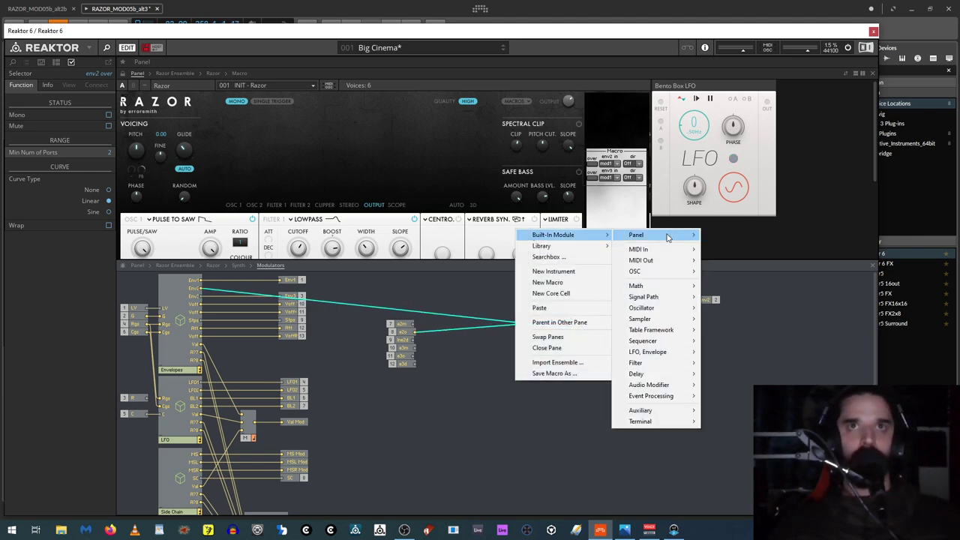
pyautogui.moveTo(647, 297)
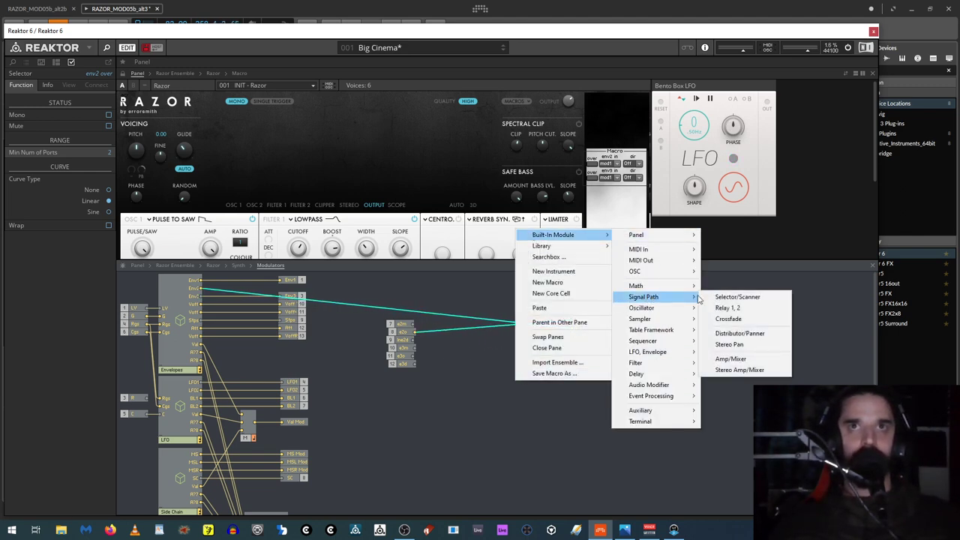
pyautogui.click(759, 299)
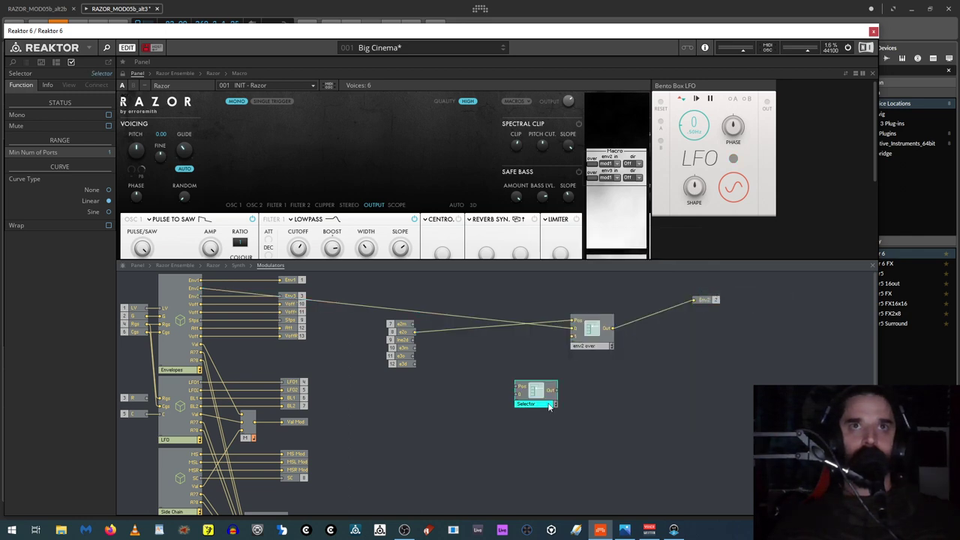
pyautogui.click(110, 152)
pyautogui.write('5')
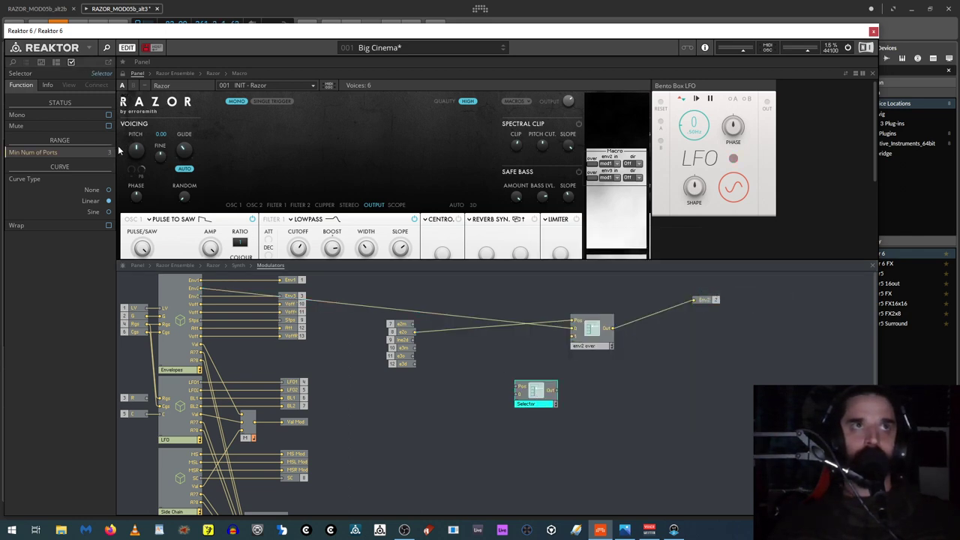
pyautogui.press('Return')
pyautogui.moveTo(538, 401); pyautogui.dragTo(538, 369)
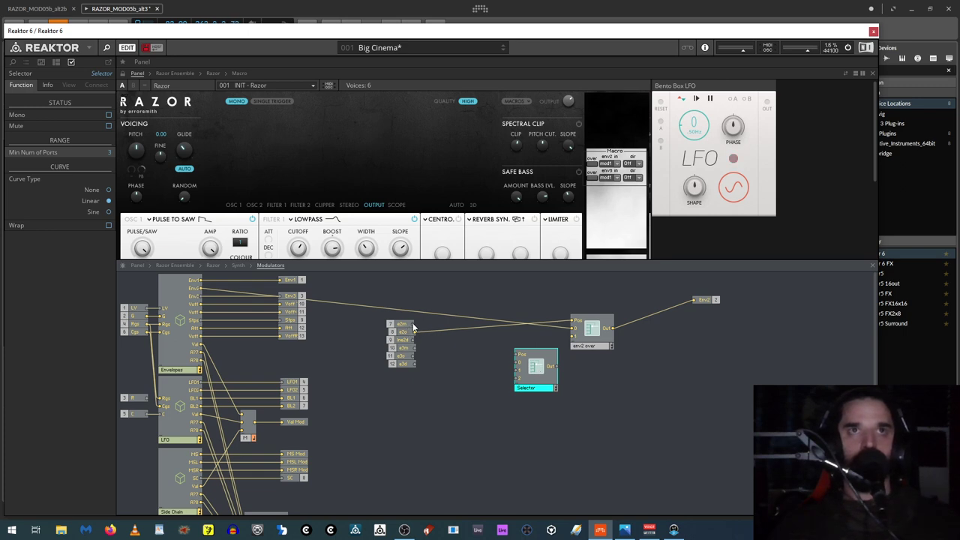
# Step: Wire e2m to input 0 and e2d to Pos of the three-port Selector, and move the three e3 In Ports down as a separate group
pyautogui.moveTo(414, 328); pyautogui.dragTo(406, 373)
pyautogui.moveTo(399, 358); pyautogui.dragTo(394, 444)
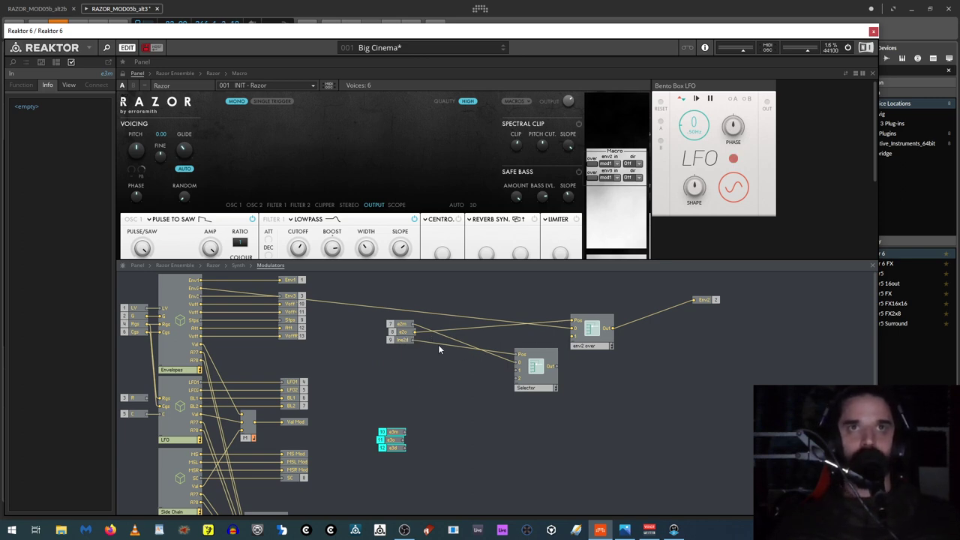
pyautogui.click(544, 363)
pyautogui.moveTo(544, 360); pyautogui.dragTo(544, 353)
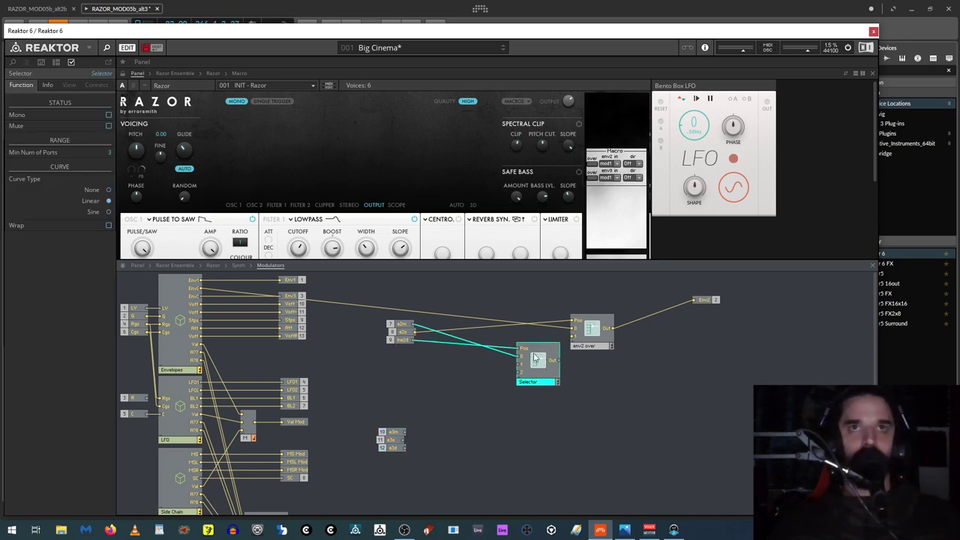
# Step: Insert a Multiply module and an Add module between the env2 In Ports and the three-port Selector
pyautogui.rightClick(433, 363)
pyautogui.moveTo(473, 365)
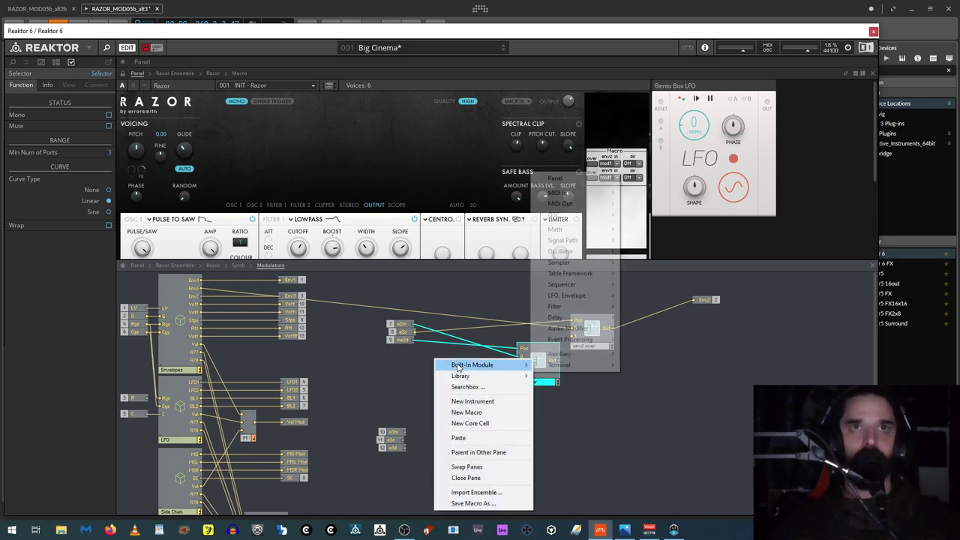
pyautogui.moveTo(570, 230)
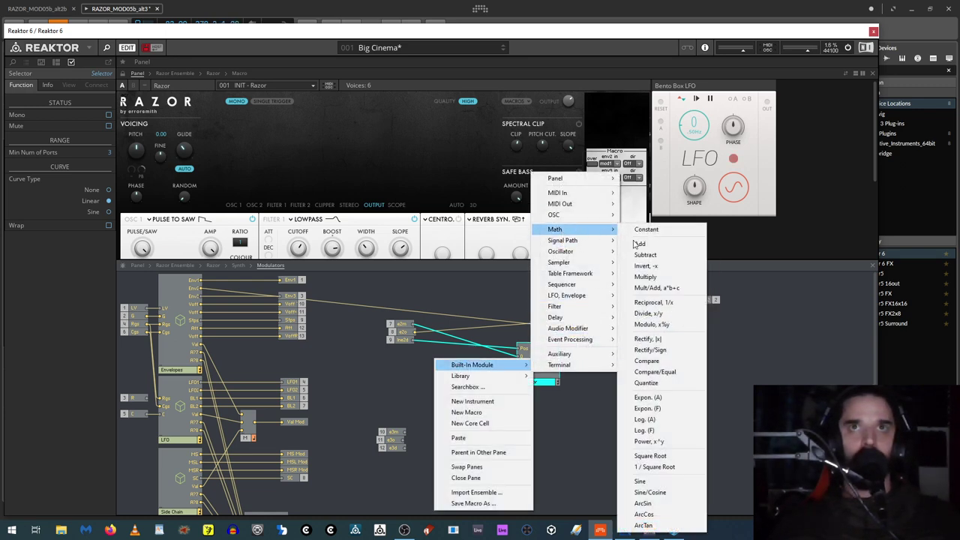
pyautogui.click(655, 277)
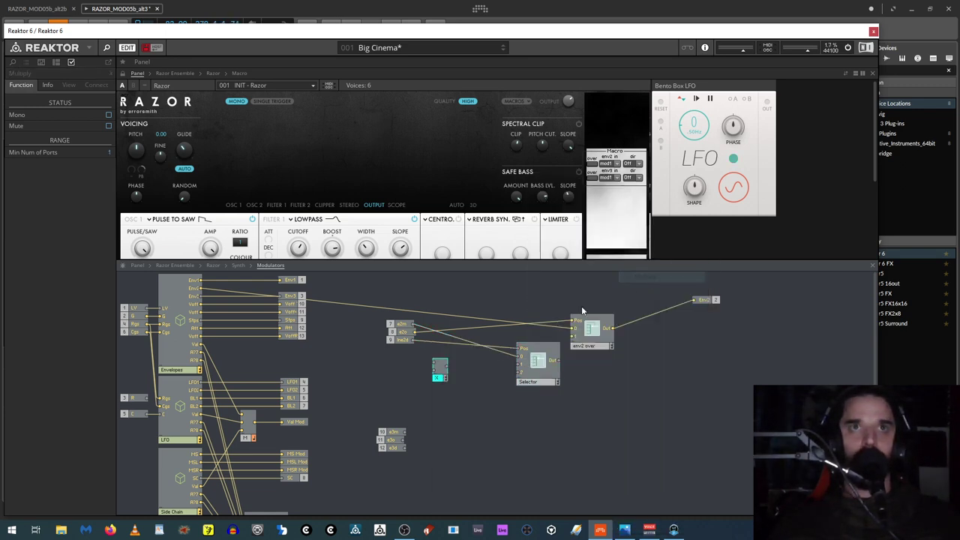
pyautogui.rightClick(471, 374)
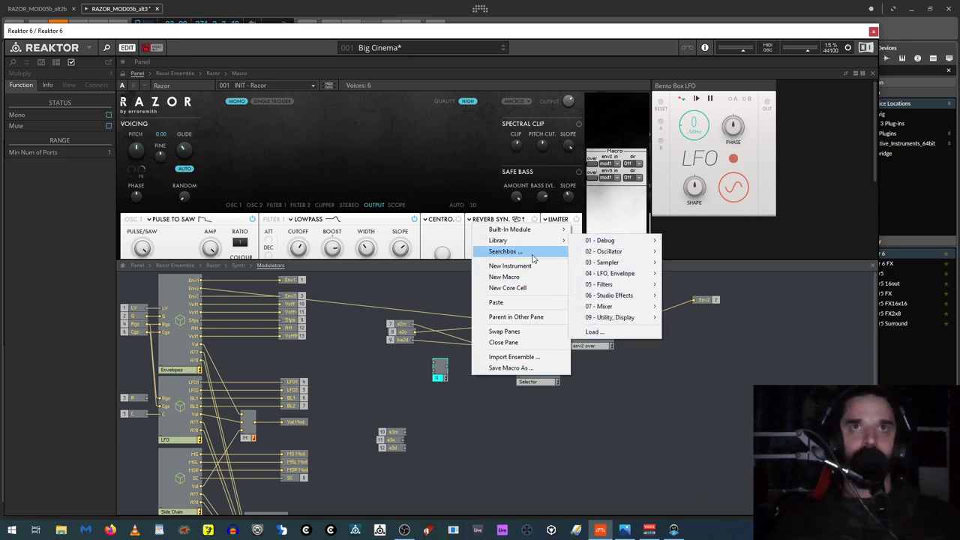
pyautogui.moveTo(523, 231)
pyautogui.moveTo(638, 282)
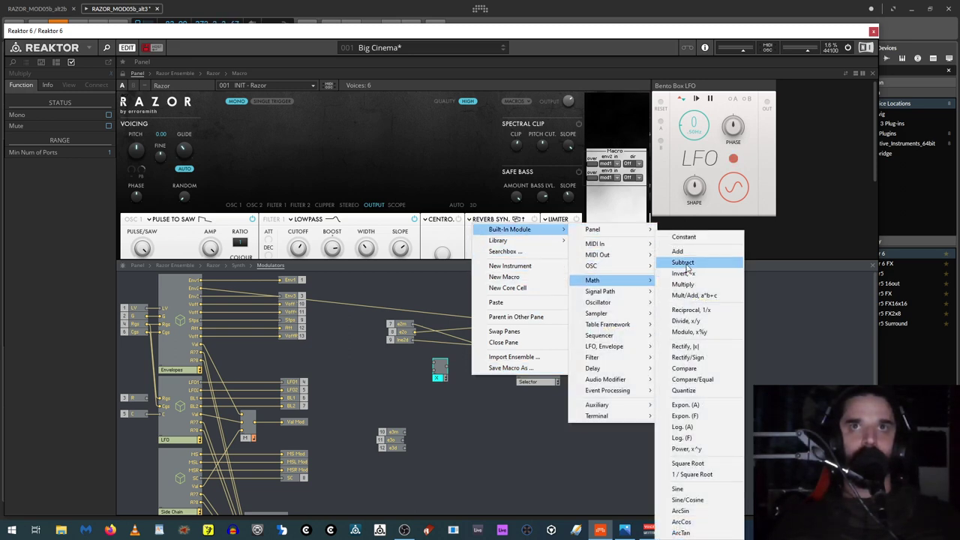
pyautogui.click(679, 253)
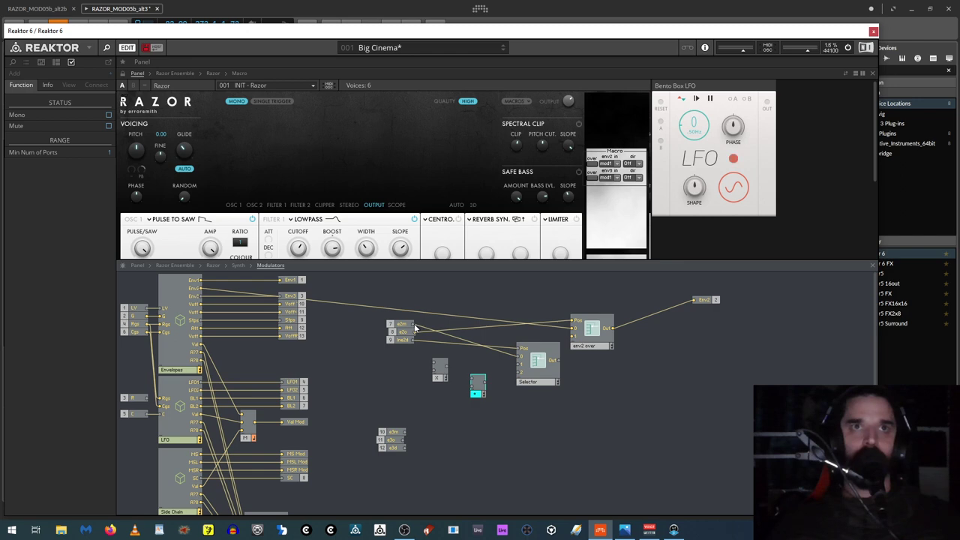
# Step: Wire e2m into the Multiply module, give its second input a constant of 2, and wire its output to the Add module
pyautogui.moveTo(412, 327); pyautogui.dragTo(435, 367)
pyautogui.rightClick(435, 369)
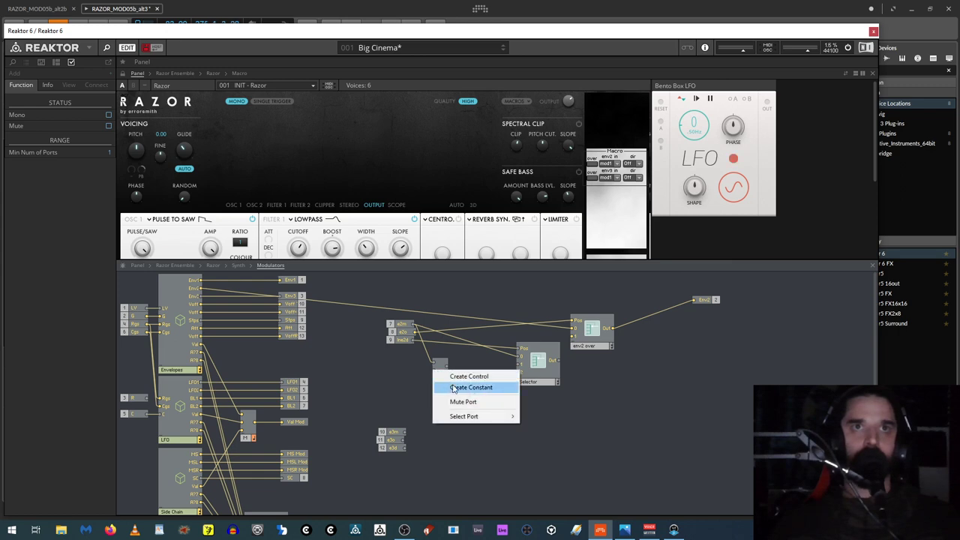
pyautogui.click(471, 388)
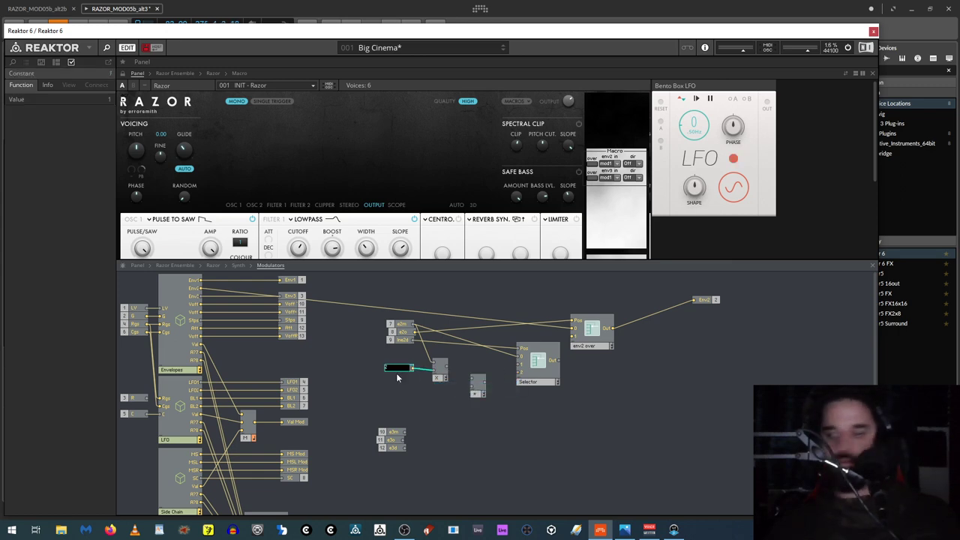
pyautogui.write('2')
pyautogui.press('Return')
pyautogui.moveTo(447, 367); pyautogui.dragTo(461, 374)
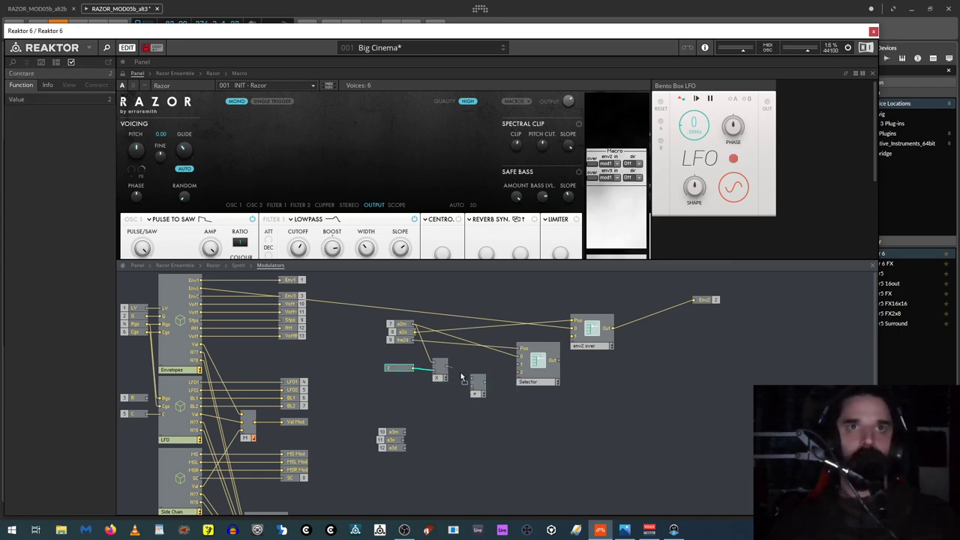
pyautogui.click(467, 380)
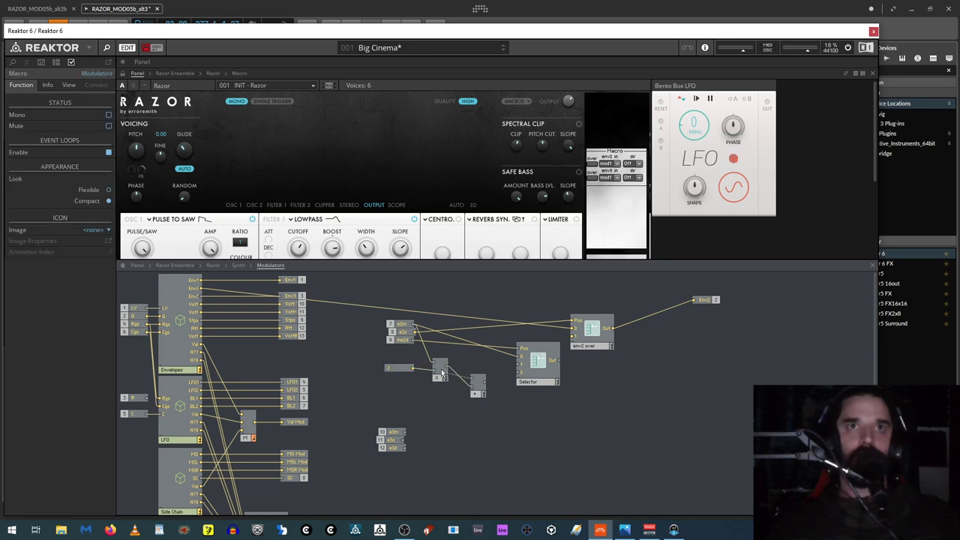
# Step: Give the Add module's second input a constant of -1 and wire its output to input 1 of the three-port Selector
pyautogui.rightClick(474, 391)
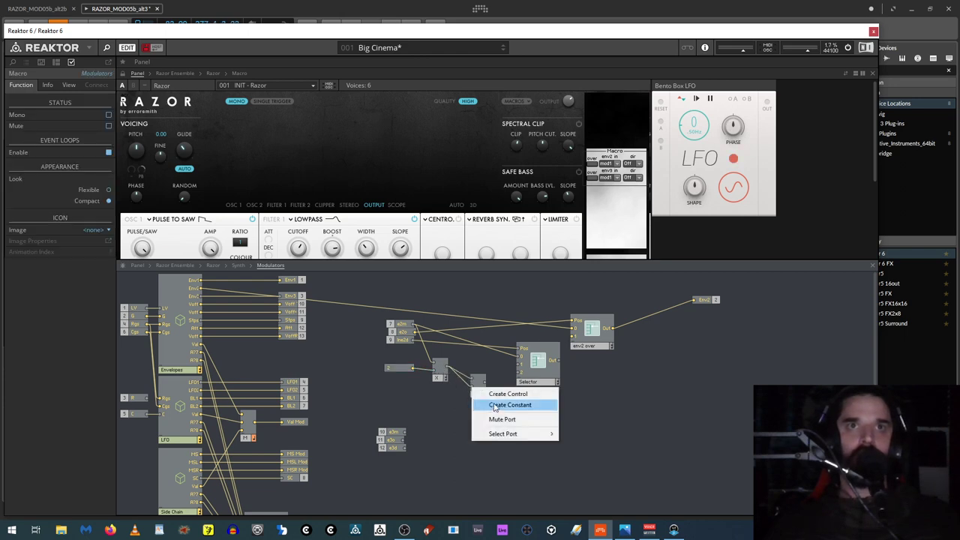
pyautogui.click(473, 403)
pyautogui.doubleClick(432, 387)
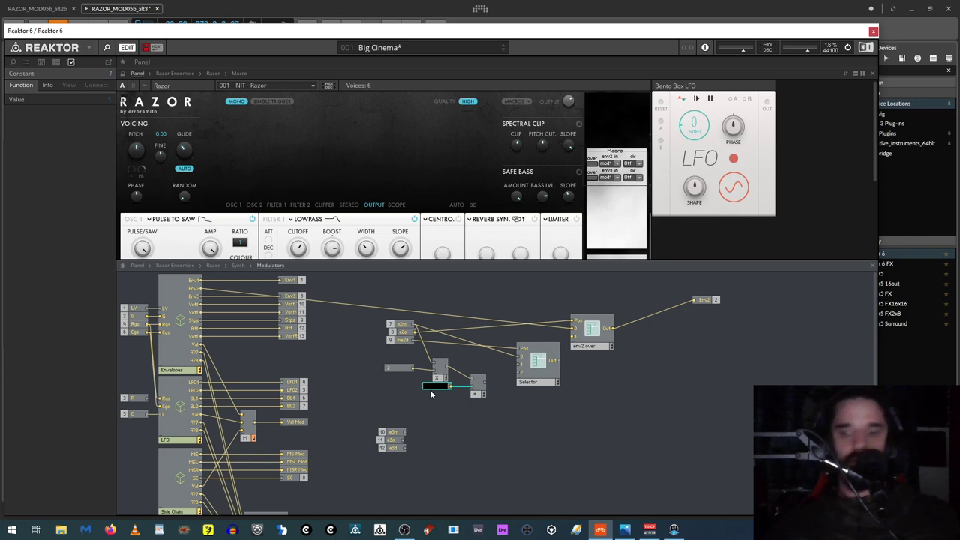
pyautogui.write('-1')
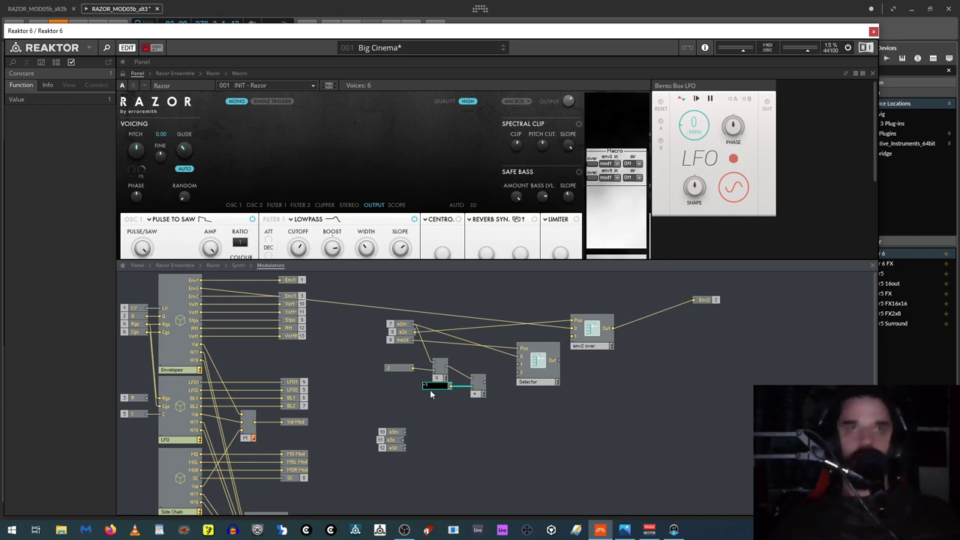
pyautogui.press('Return')
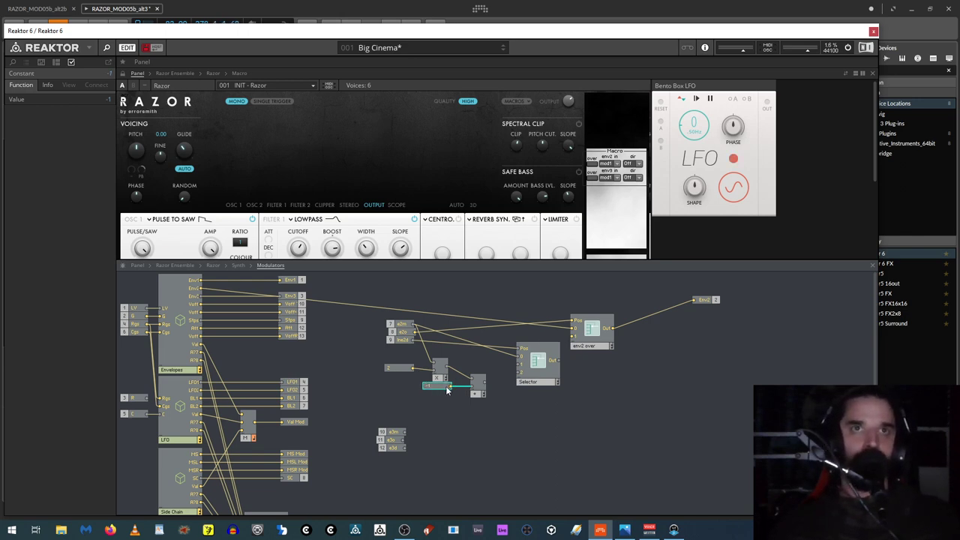
pyautogui.click(451, 409)
pyautogui.moveTo(440, 392); pyautogui.dragTo(523, 366)
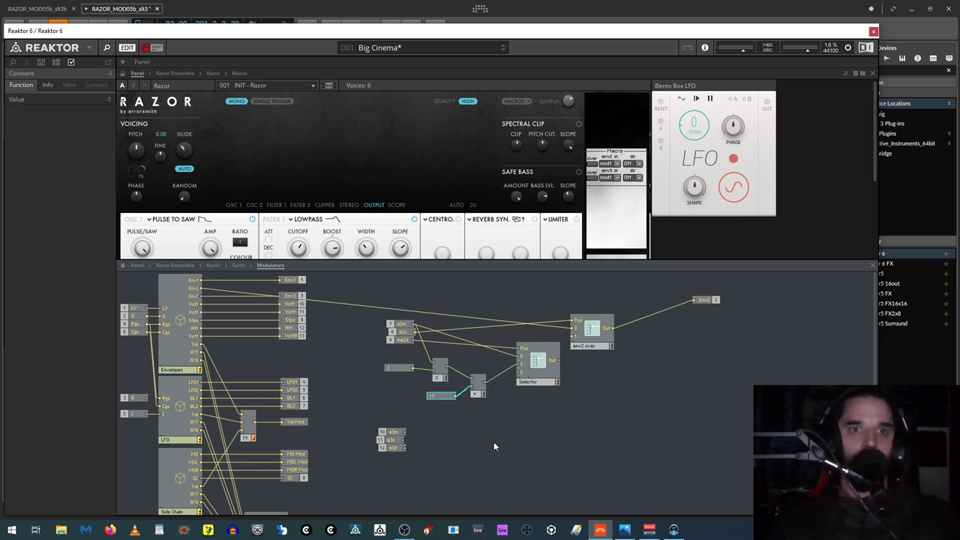
# Step: Insert another Multiply module below the Selector, feed it with e2m, and give its second input a constant of 2
pyautogui.rightClick(454, 431)
pyautogui.moveTo(533, 288)
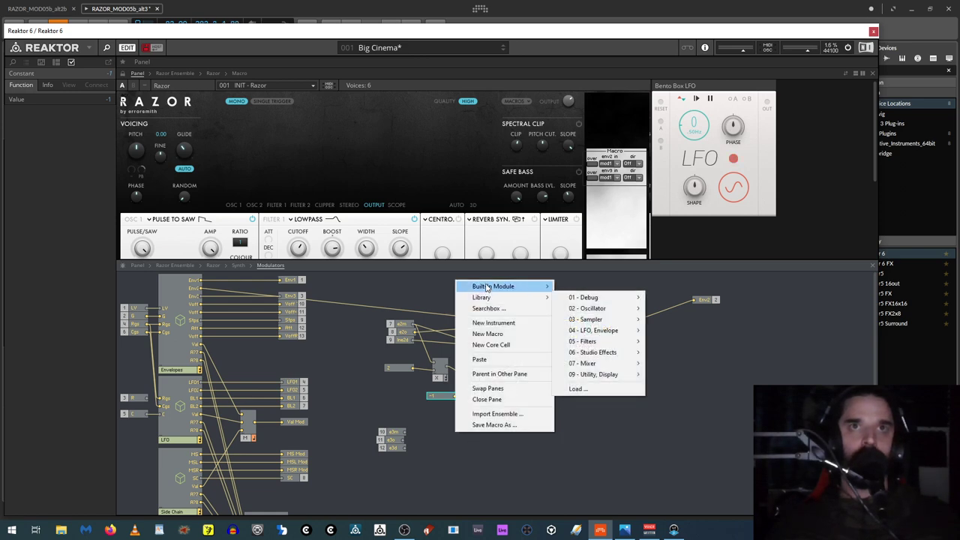
pyautogui.moveTo(591, 338)
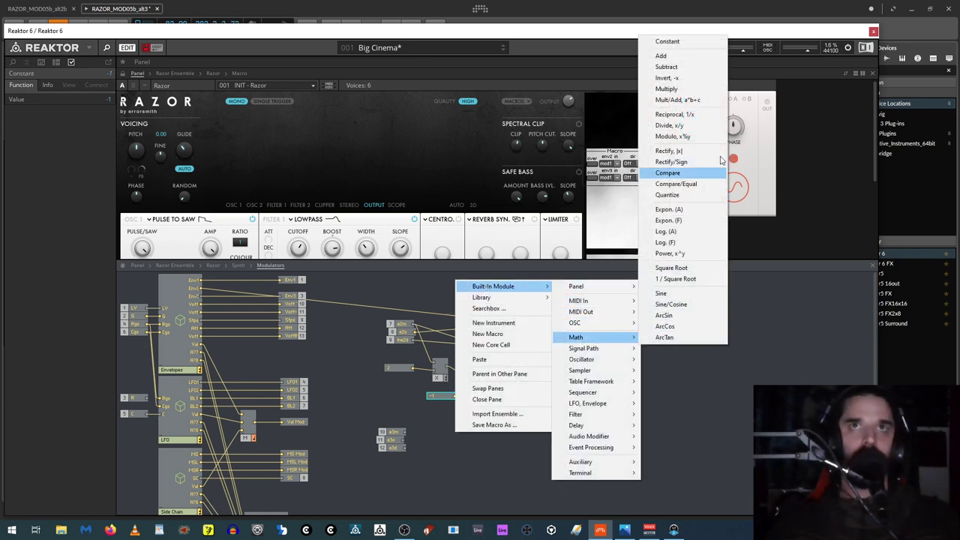
pyautogui.click(666, 88)
pyautogui.moveTo(412, 328); pyautogui.dragTo(515, 434)
pyautogui.rightClick(506, 439)
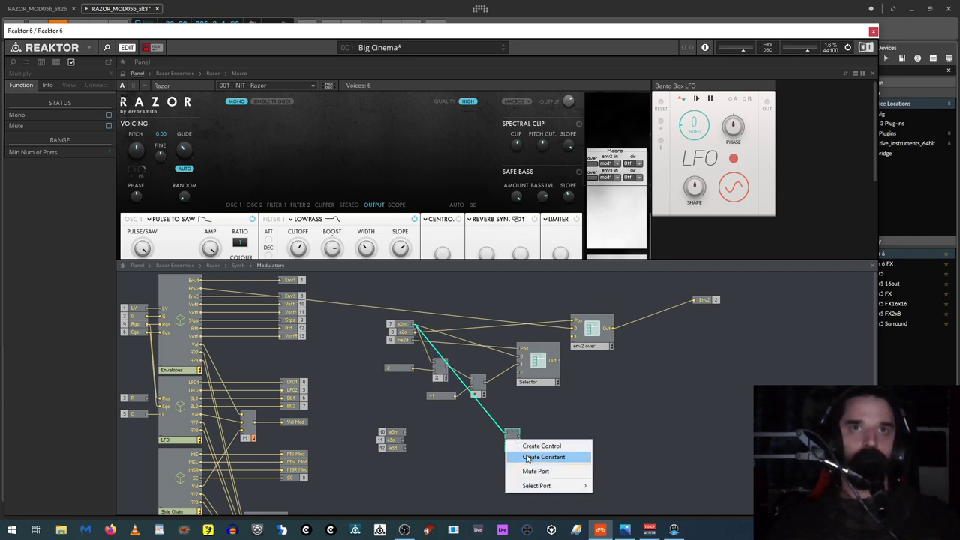
pyautogui.click(534, 456)
pyautogui.doubleClick(460, 442)
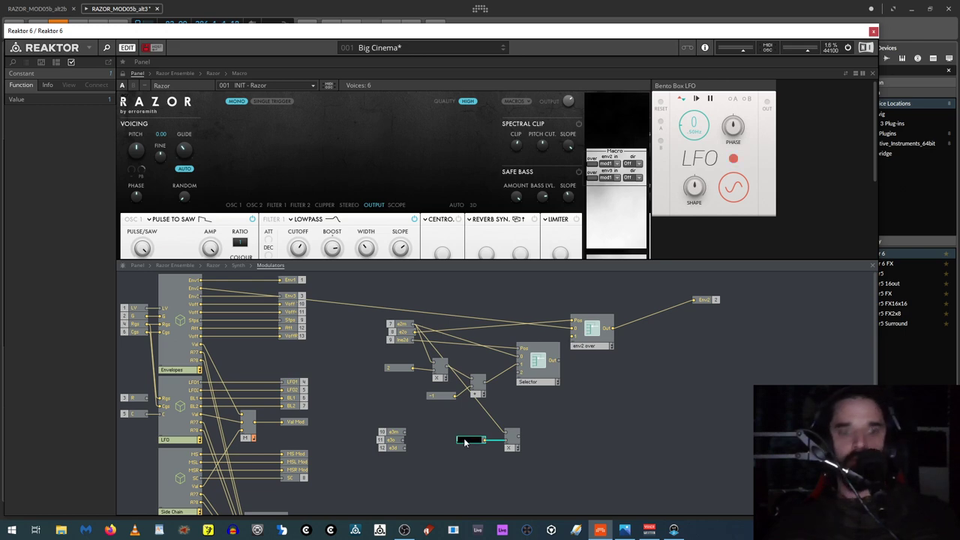
pyautogui.press('Return')
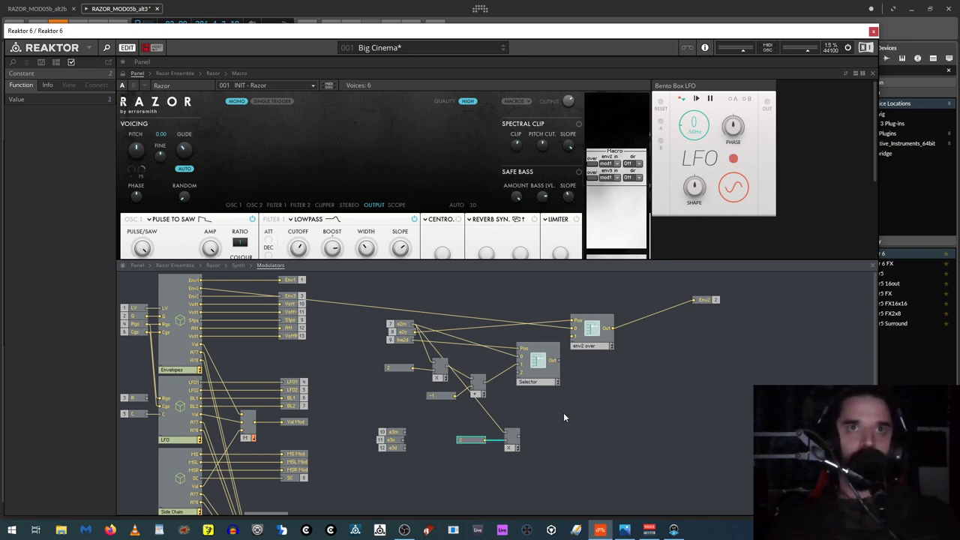
# Step: Wire the new Multiply to Selector input 2 and the Selector's Out to input 1 of env2 over, moving the Multiply and its constant closer
pyautogui.moveTo(519, 435); pyautogui.dragTo(575, 337)
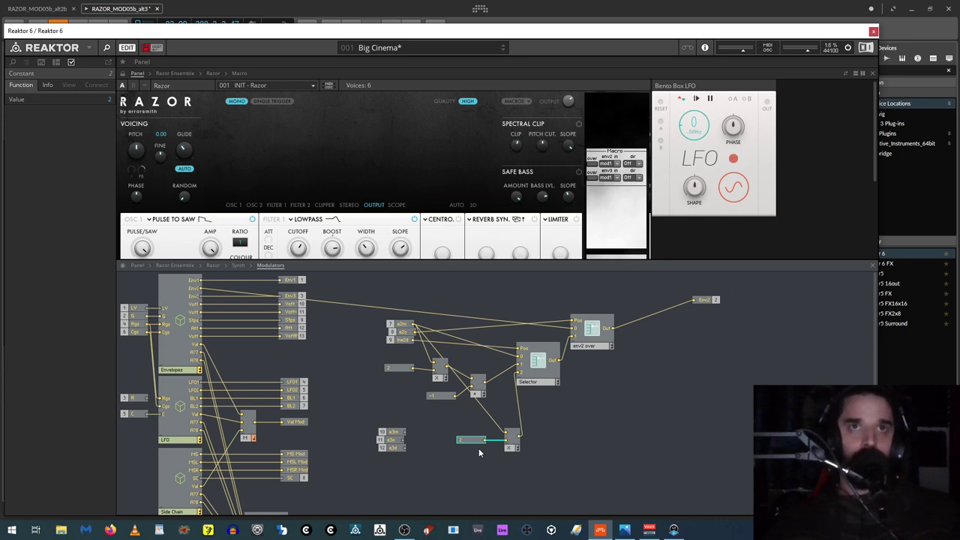
pyautogui.moveTo(449, 422); pyautogui.dragTo(524, 406)
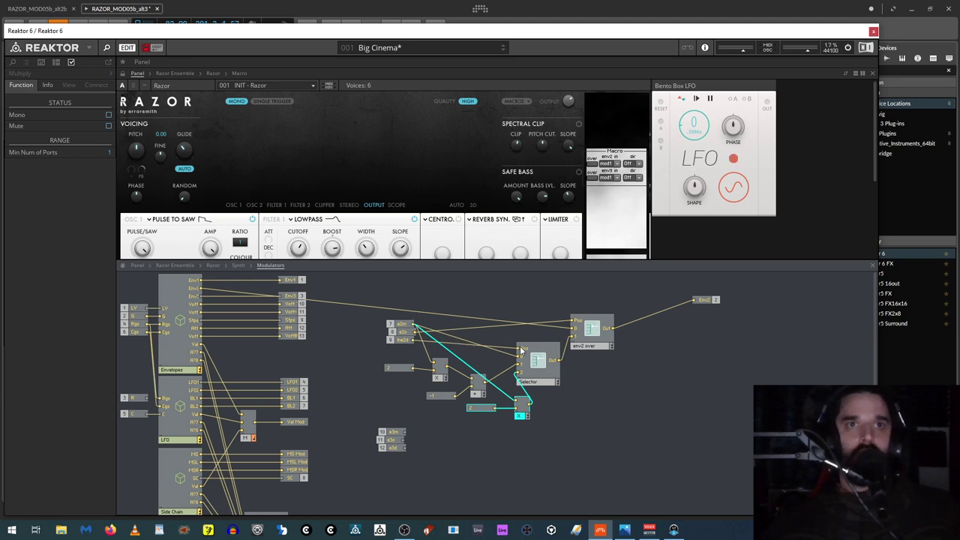
# Step: Move the Env2 terminal farther out beyond env2 over, and pull the Env3 terminal away from the other Envelopes outputs
pyautogui.moveTo(696, 304); pyautogui.dragTo(726, 288)
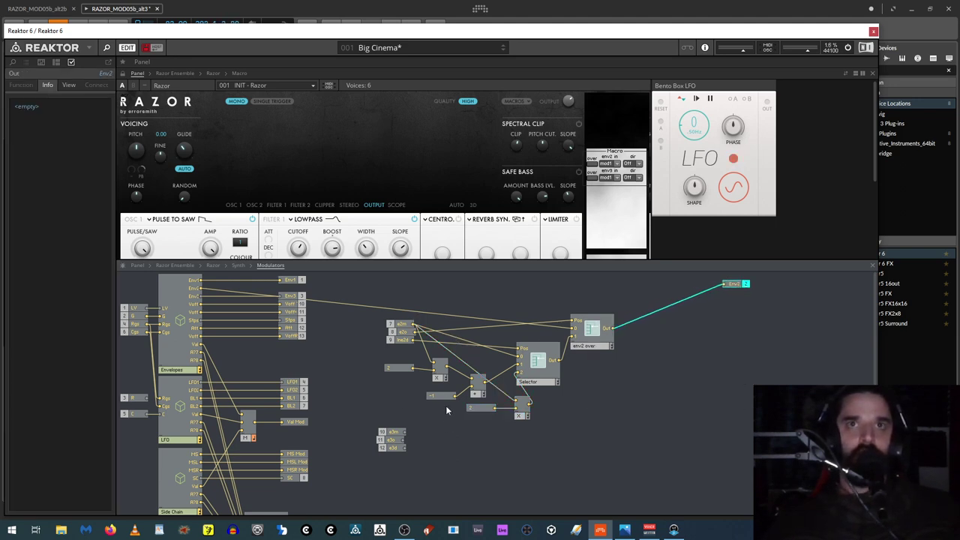
pyautogui.scroll(-1, 441, 404)
pyautogui.scroll(1, 441, 402)
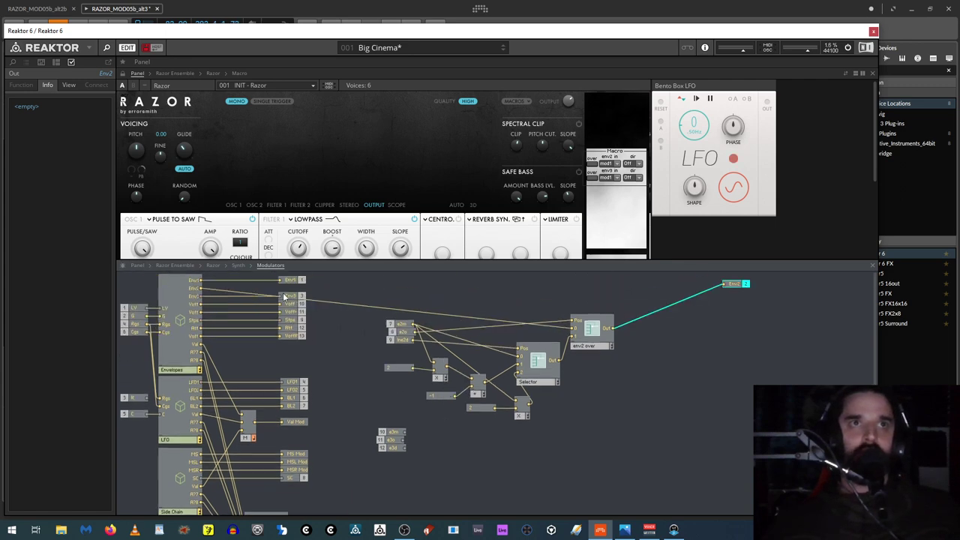
pyautogui.moveTo(285, 298); pyautogui.dragTo(338, 286)
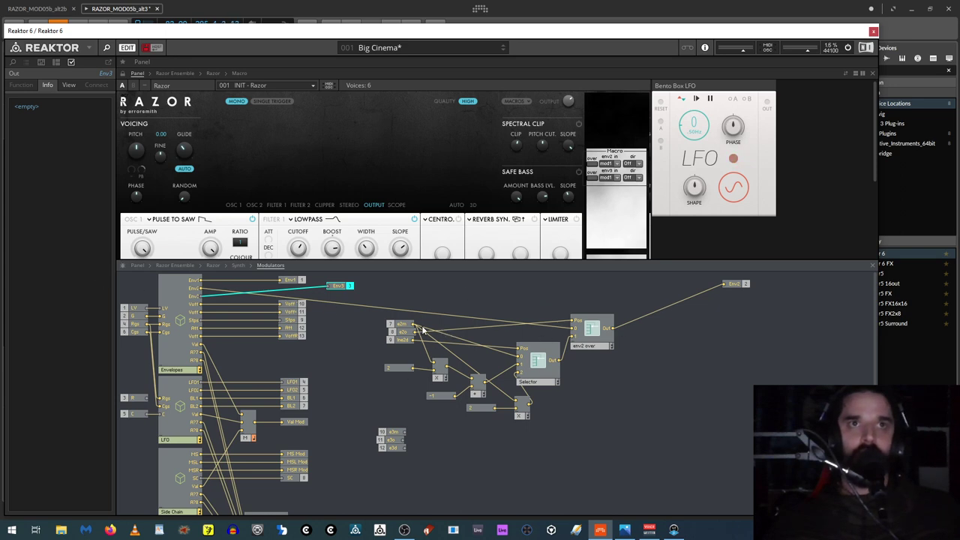
pyautogui.moveTo(339, 285); pyautogui.dragTo(386, 290)
pyautogui.scroll(-2, 471, 399)
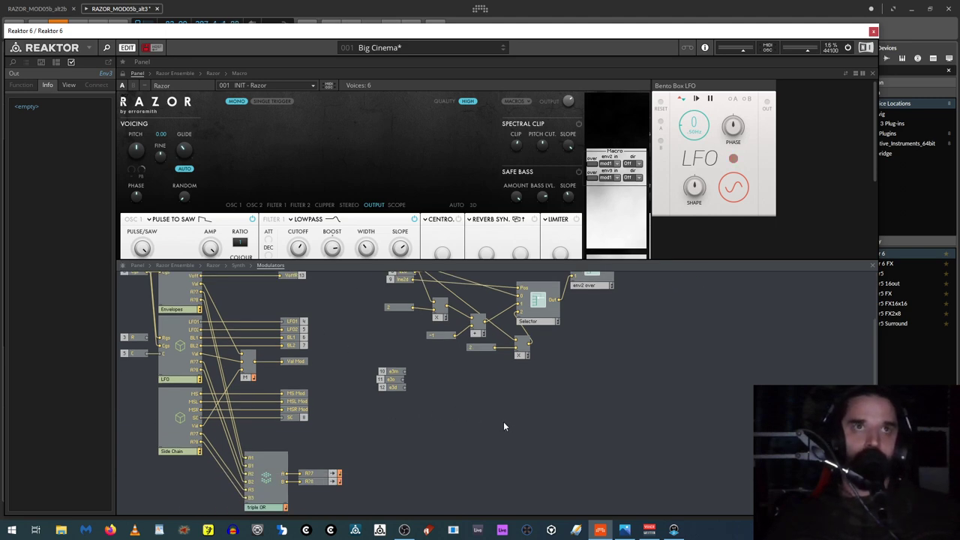
pyautogui.scroll(3, 503, 421)
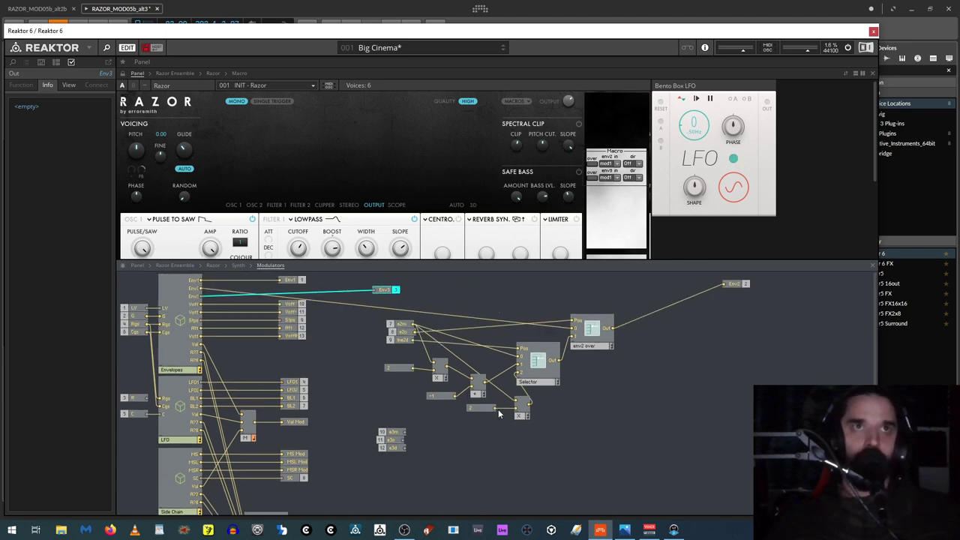
# Step: Check the LFO and Stps output terminals in Modulators and where the Modulators outputs lead in the Synth structure
pyautogui.moveTo(290, 383); pyautogui.dragTo(290, 380)
pyautogui.click(292, 391)
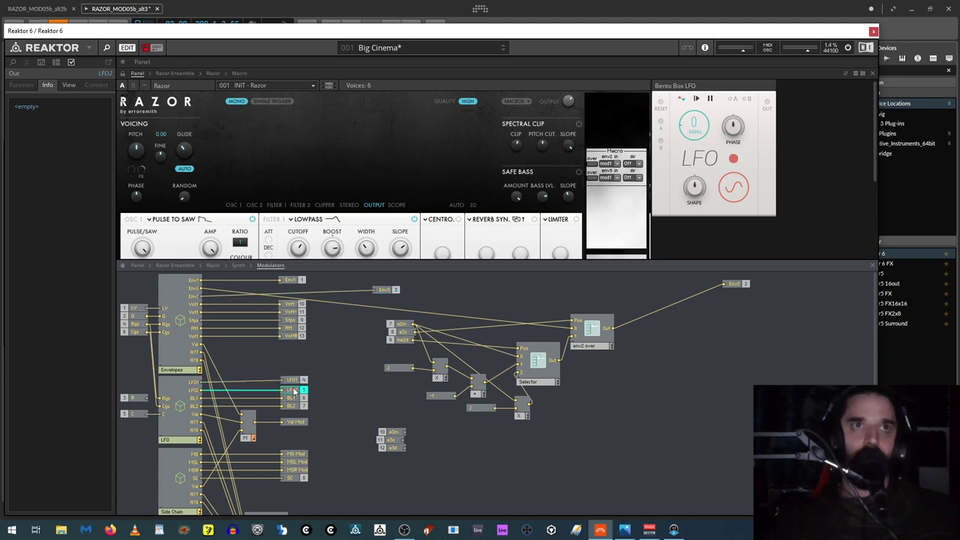
pyautogui.click(291, 321)
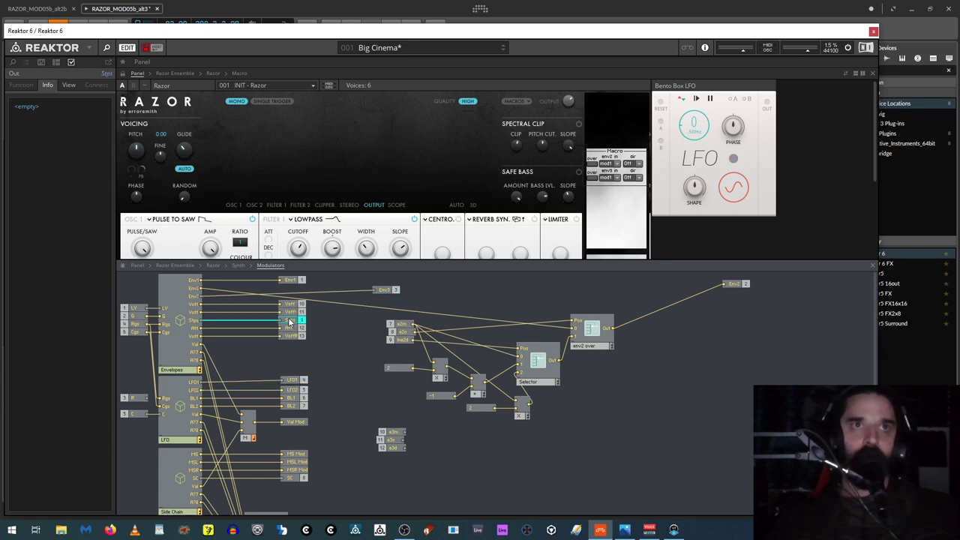
pyautogui.click(238, 266)
pyautogui.scroll(-3, 328, 408)
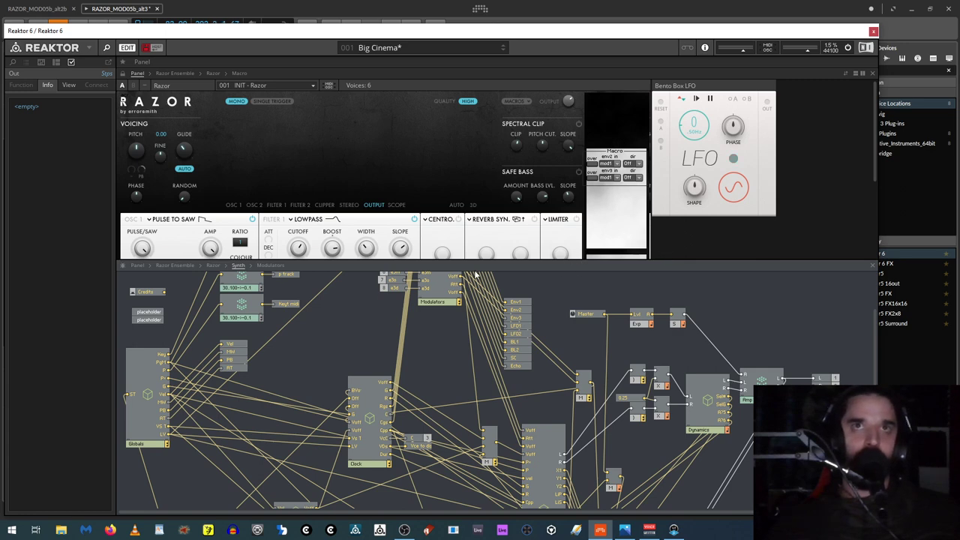
# Step: Enlarge the panel view, patch the Bento Box LFO output to mod1, and enable the env2 override with direction bi-bi
pyautogui.moveTo(671, 259); pyautogui.dragTo(671, 448)
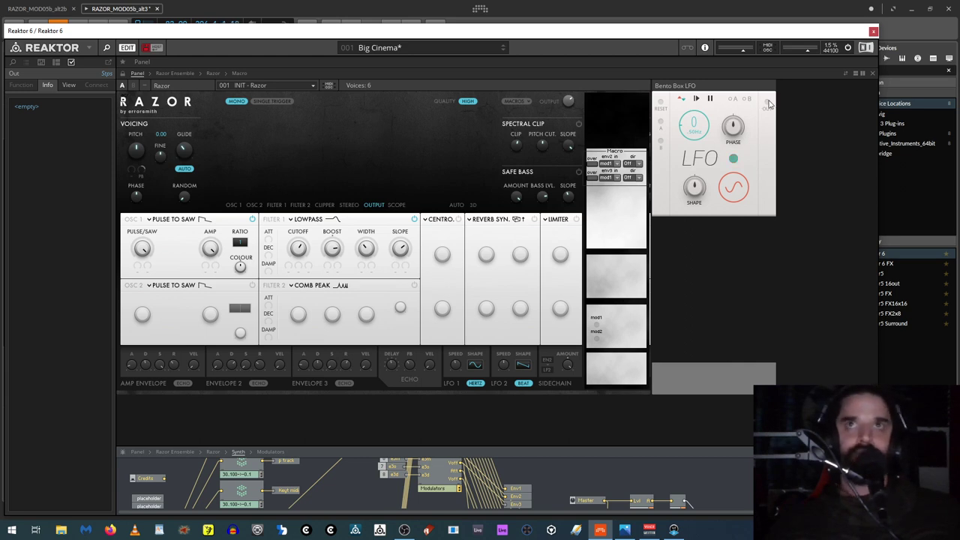
pyautogui.moveTo(768, 100); pyautogui.dragTo(596, 321)
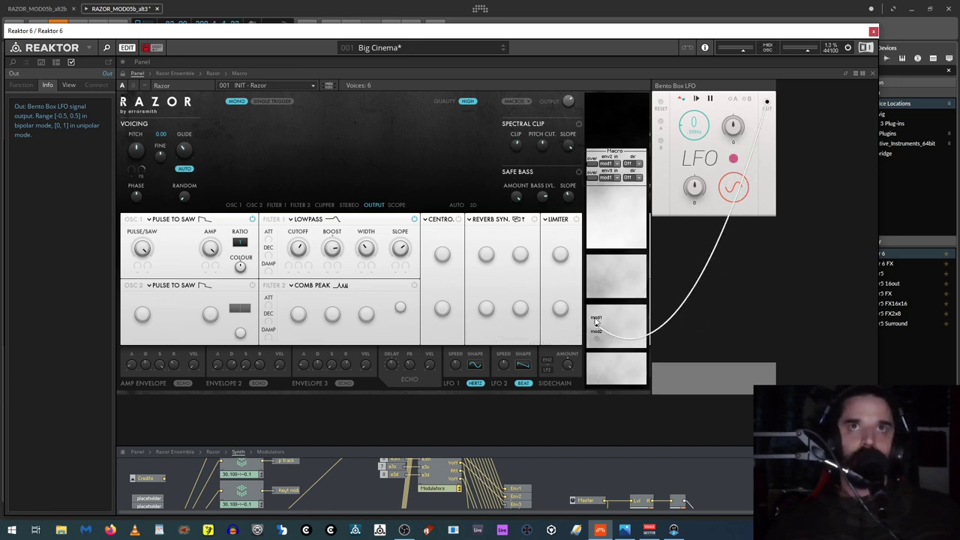
pyautogui.click(594, 164)
pyautogui.click(630, 168)
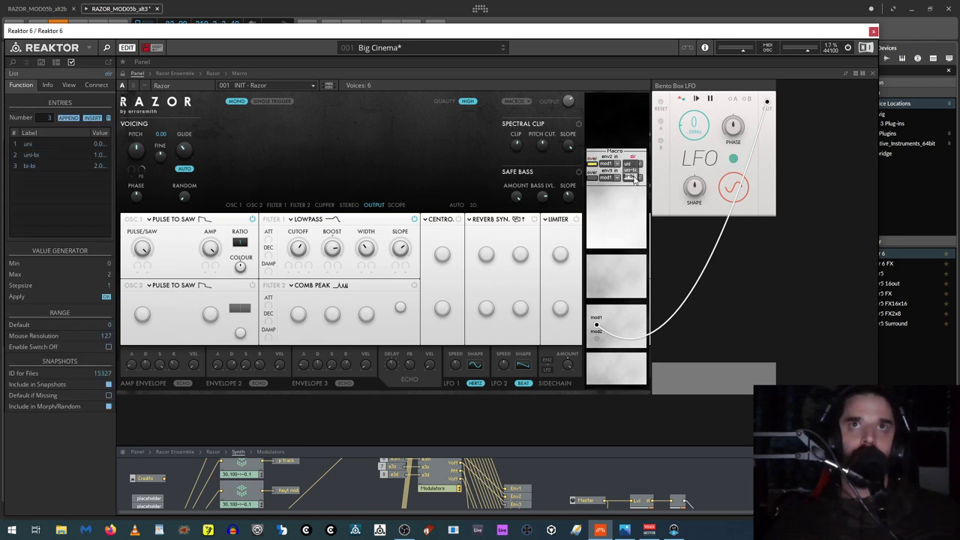
# Step: Lower the Filter 1 cutoff and assign Envelope 2 as its second modulation source with a raised modulation amount
pyautogui.click(300, 248)
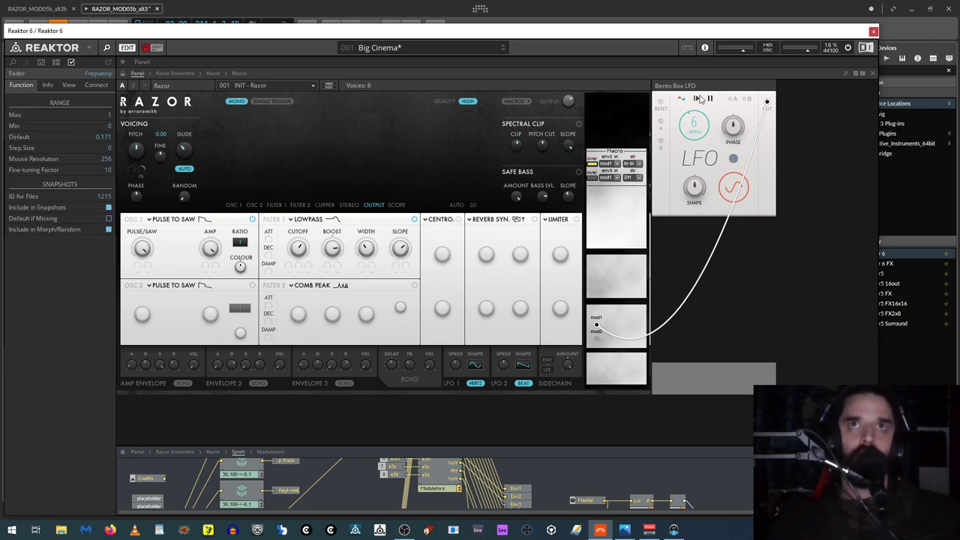
pyautogui.click(299, 268)
pyautogui.click(291, 139)
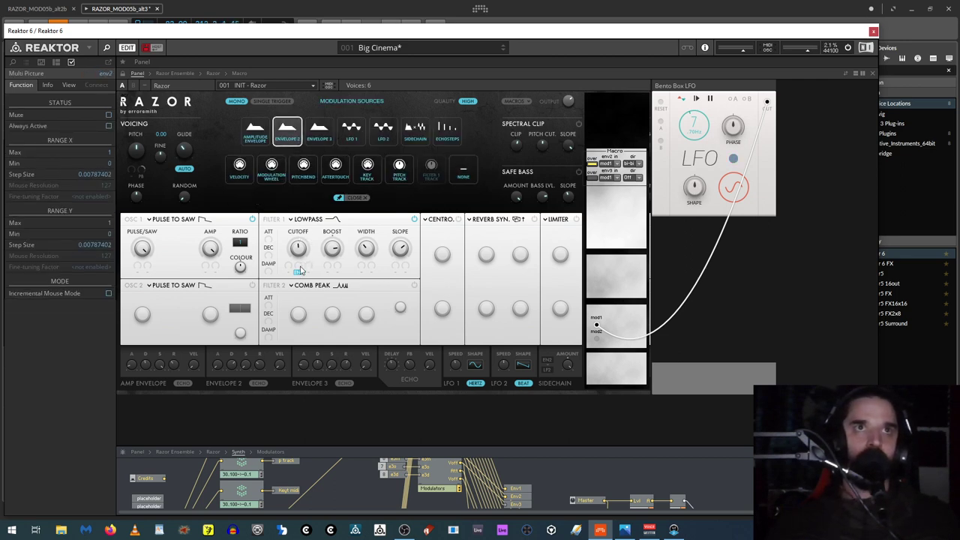
pyautogui.click(301, 270)
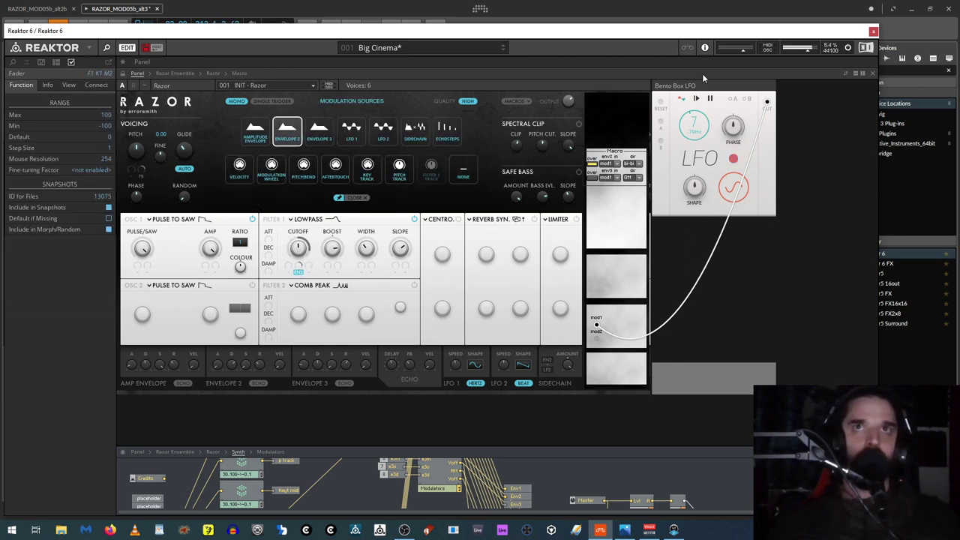
# Step: Slow the Bento Box LFO to around 1 Hz and switch both its output and the env2 direction to unipolar (uni)
pyautogui.moveTo(696, 127); pyautogui.dragTo(720, 78)
pyautogui.moveTo(694, 125); pyautogui.dragTo(684, 158)
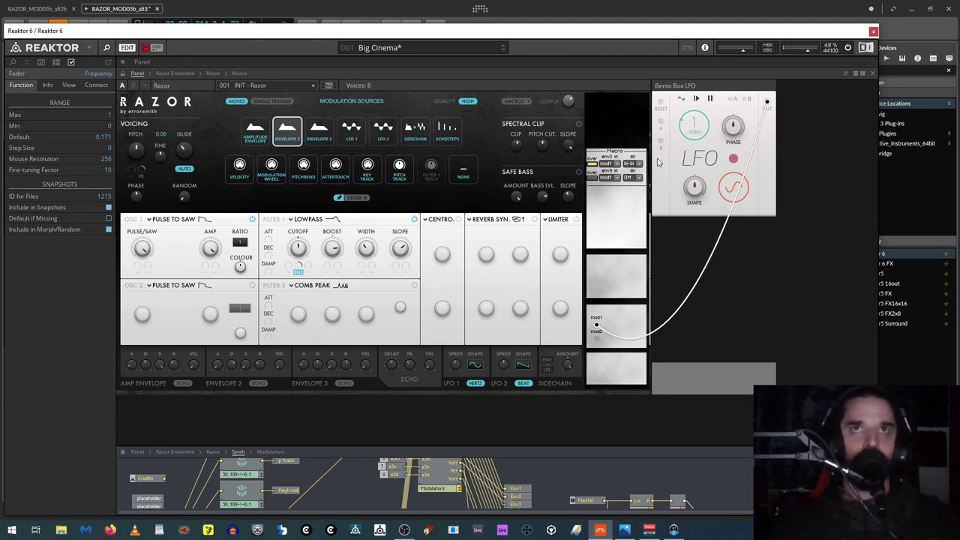
pyautogui.click(635, 166)
pyautogui.click(634, 164)
pyautogui.click(681, 99)
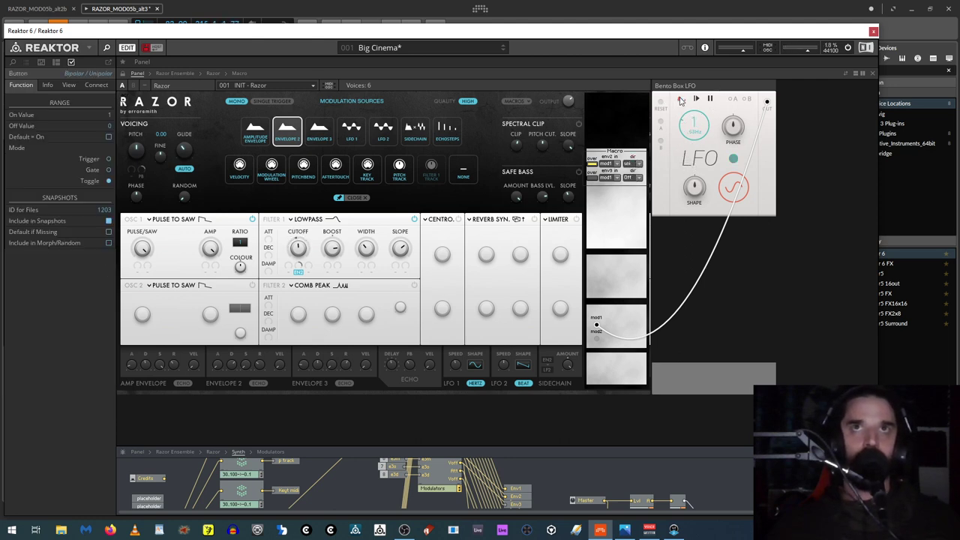
# Step: Try out the unipolar env2 override by adjusting the Filter 1 cutoff and fine-tuning the LFO frequency
pyautogui.moveTo(299, 252); pyautogui.dragTo(302, 259)
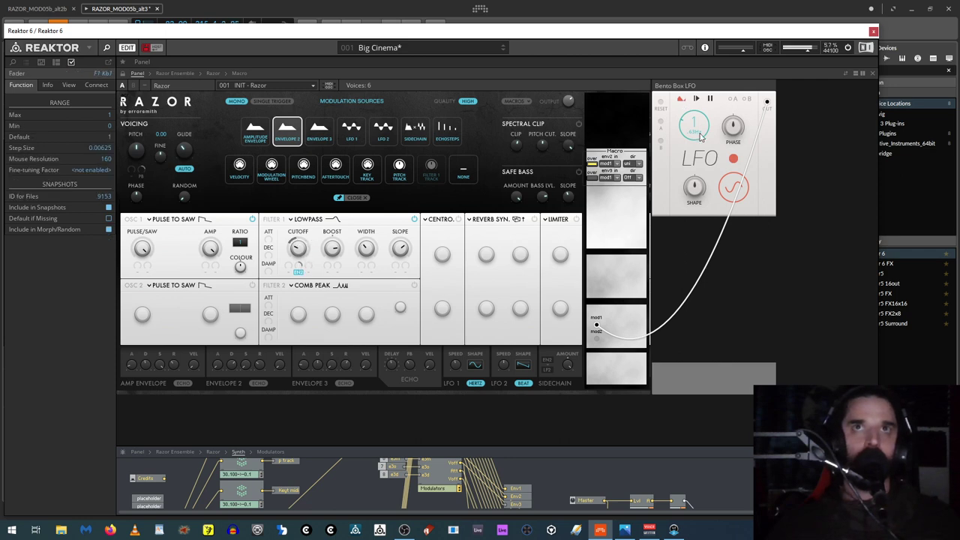
pyautogui.moveTo(700, 137)
pyautogui.mouseDown()
pyautogui.moveTo(714, 85)
pyautogui.moveTo(691, 135)
pyautogui.mouseUp()
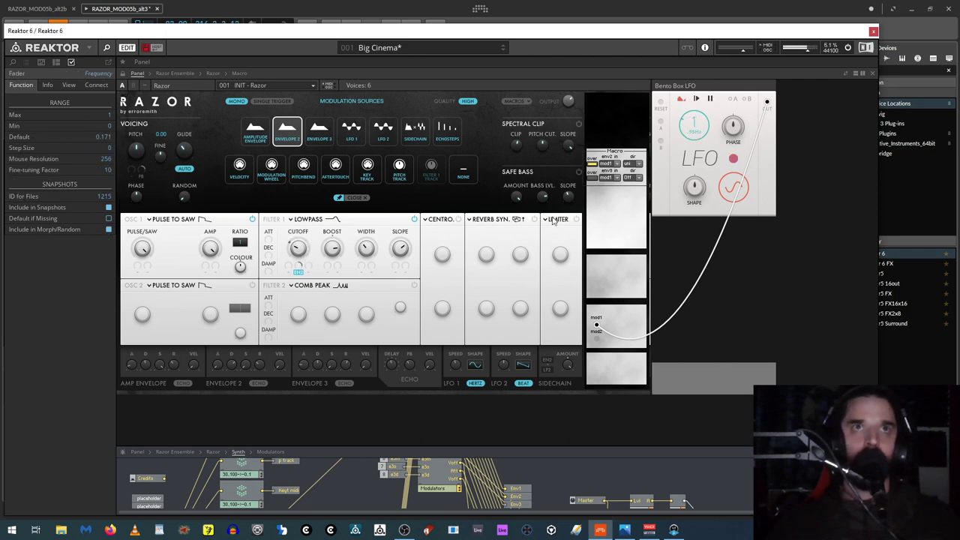
pyautogui.click(299, 256)
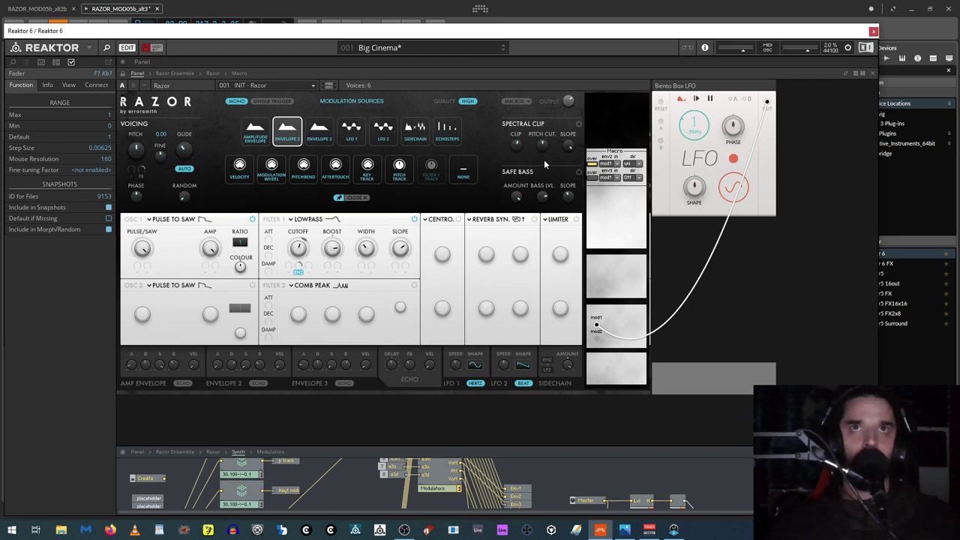
# Step: Test the env2 override with direction uni-bi, readjusting the Filter 1 cutoff and raising the LFO frequency to about 2 Hz
pyautogui.click(635, 163)
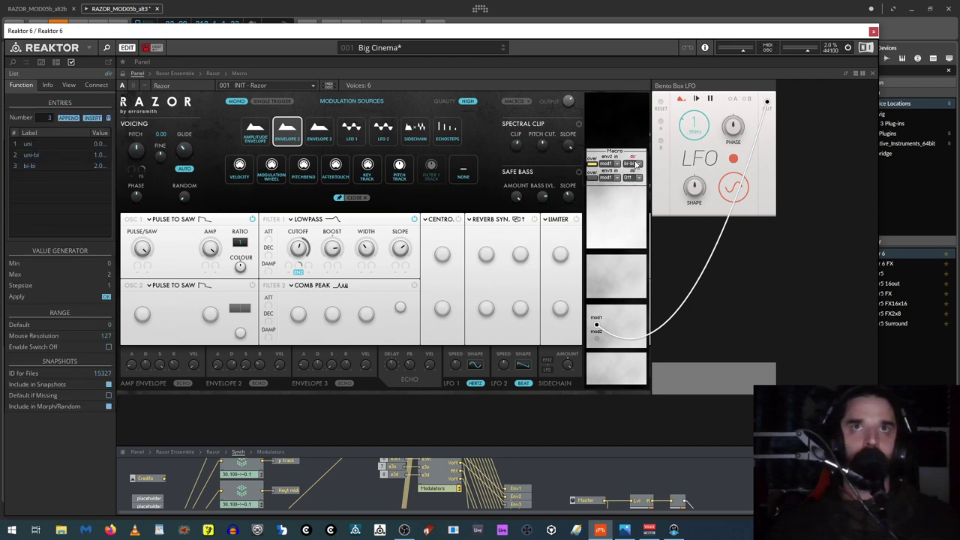
pyautogui.click(298, 255)
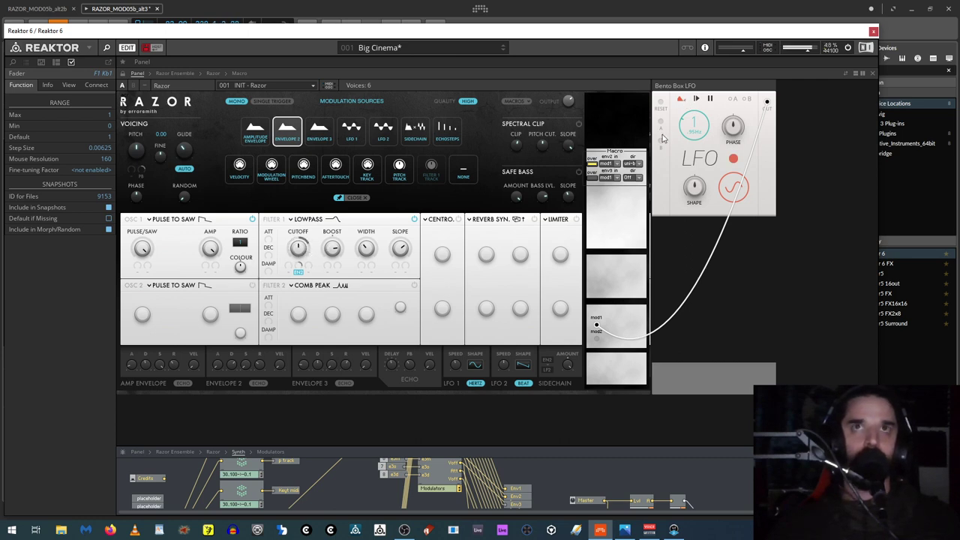
pyautogui.click(694, 125)
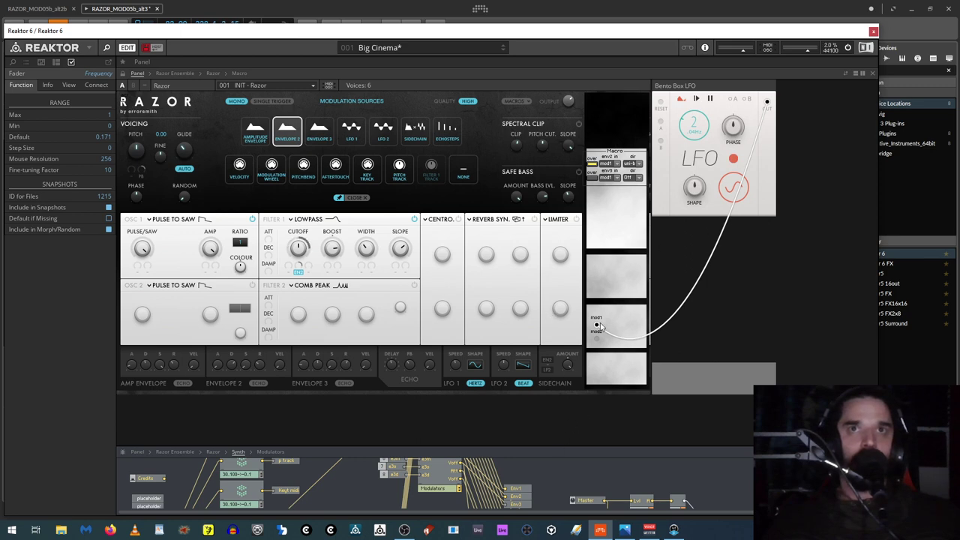
# Step: In the Razor structure, duplicate the mod1 input port and place the copy beside the original, away from the macros
pyautogui.moveTo(601, 261)
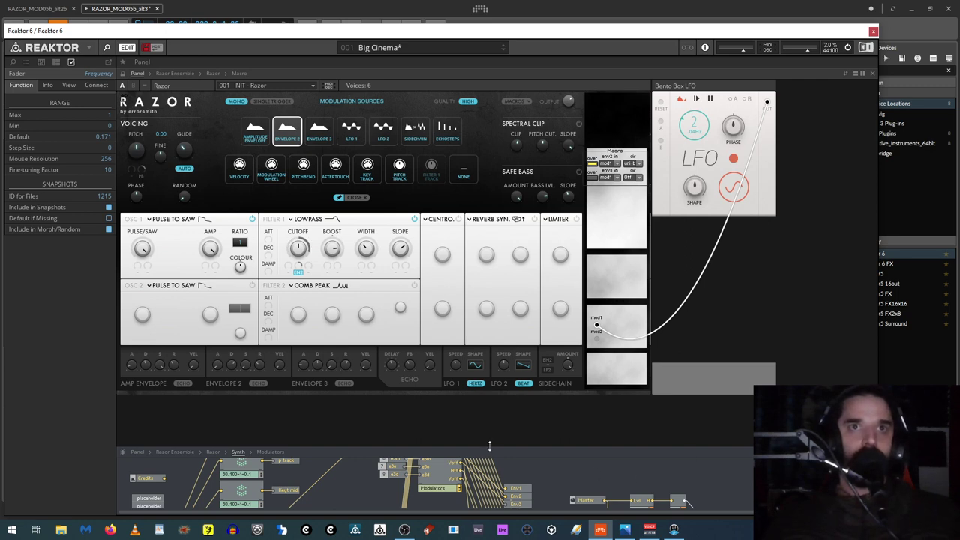
pyautogui.moveTo(484, 450); pyautogui.dragTo(474, 177)
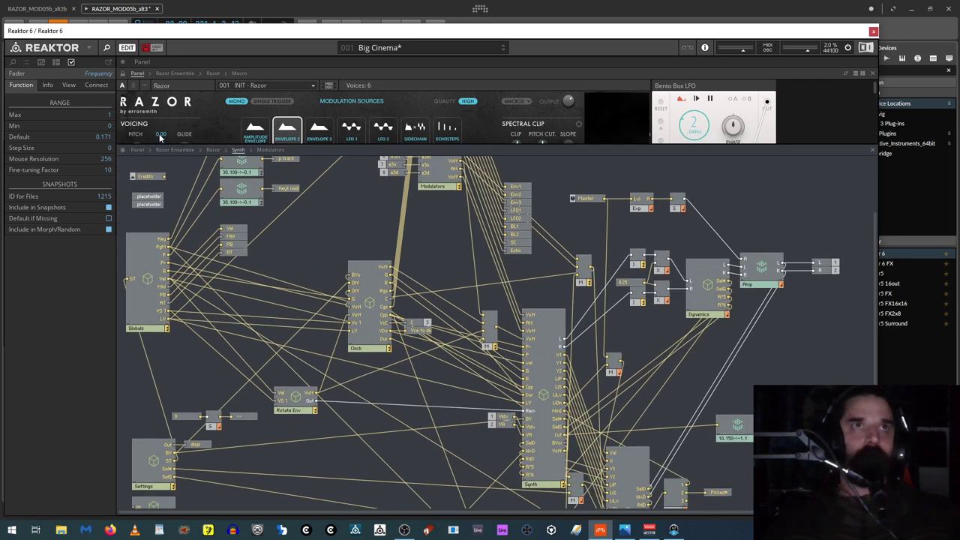
pyautogui.click(213, 150)
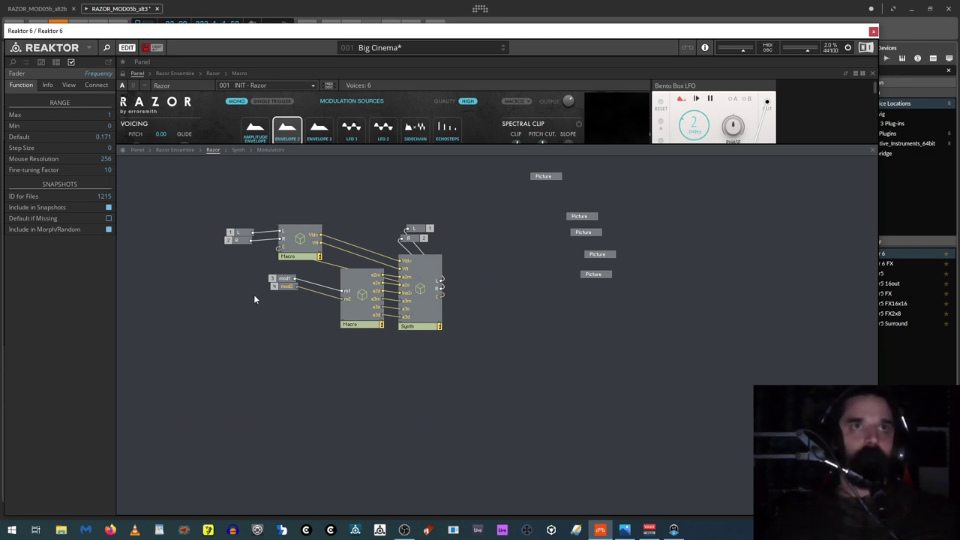
pyautogui.click(287, 280)
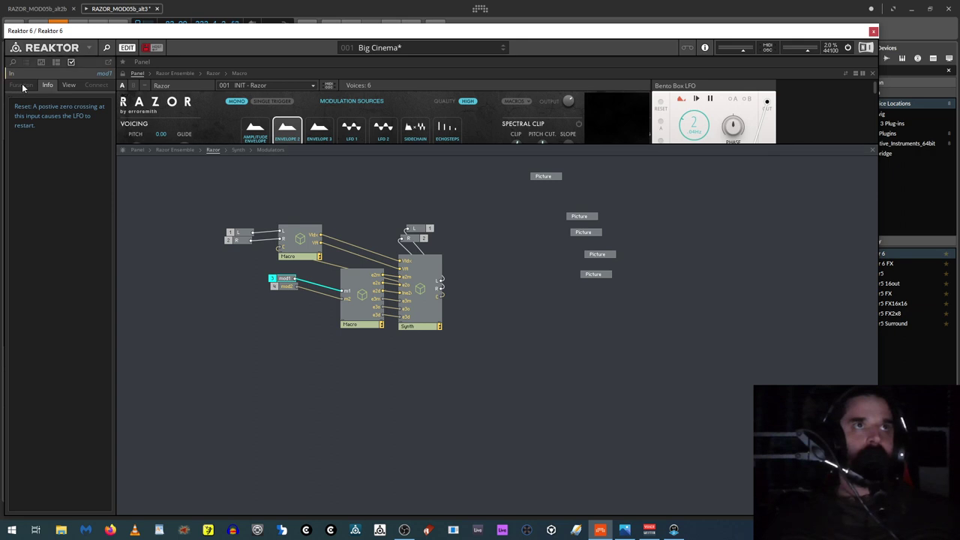
pyautogui.click(69, 85)
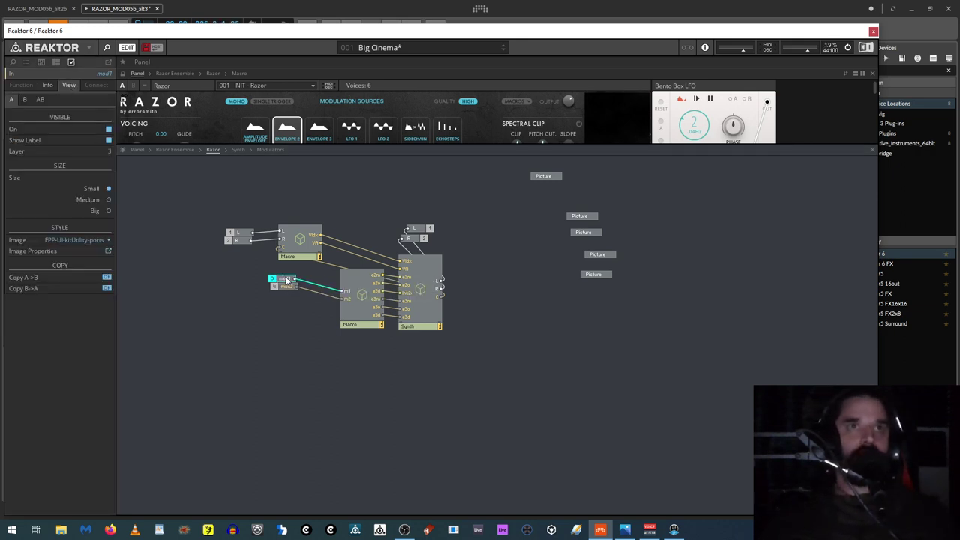
pyautogui.moveTo(376, 147); pyautogui.dragTo(367, 324)
pyautogui.click(284, 456)
pyautogui.scroll(-1, 694, 251)
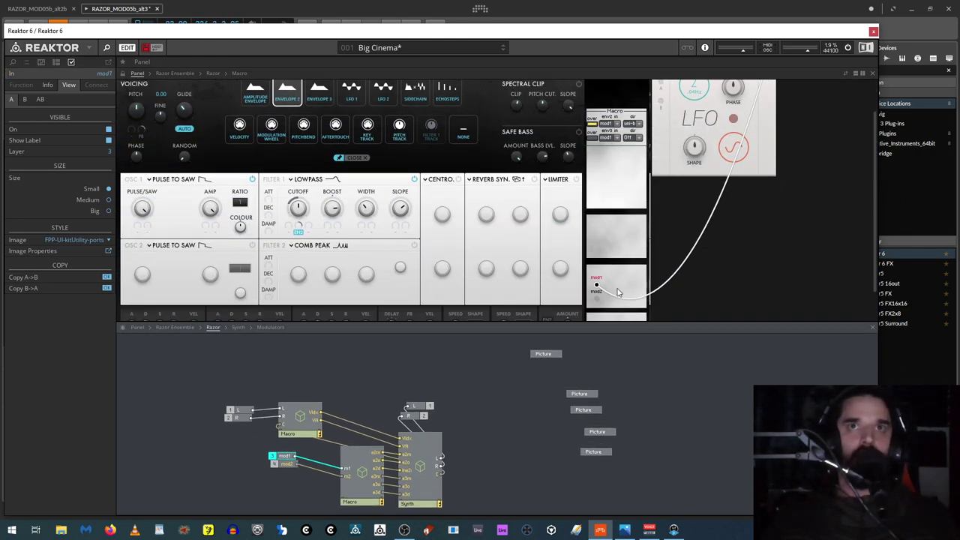
pyautogui.keyDown('ctrl'); pyautogui.moveTo(285, 458); pyautogui.dragTo(184, 458); pyautogui.keyUp('ctrl')
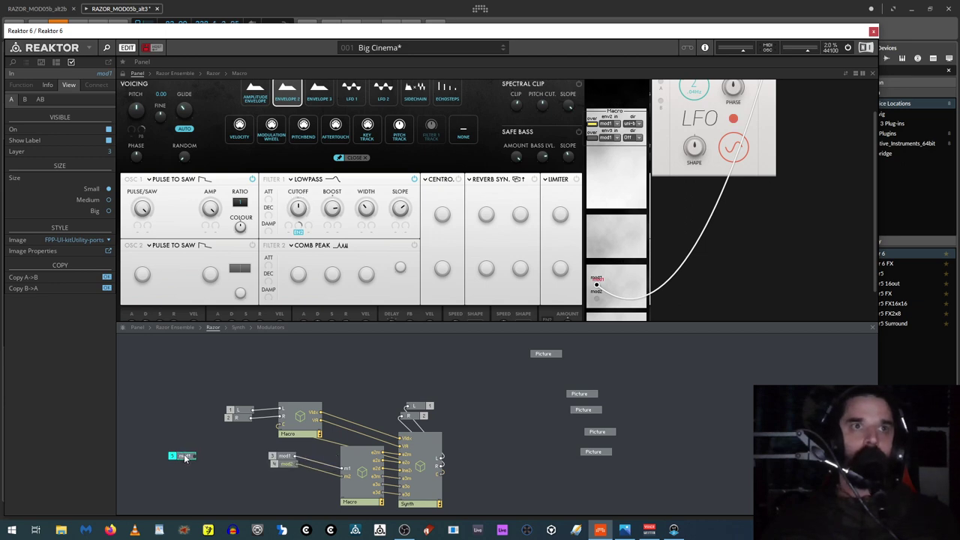
# Step: Unlock the instrument panel, move the duplicated port onto the blank background picture above mod1, and lock the panel again
pyautogui.click(123, 74)
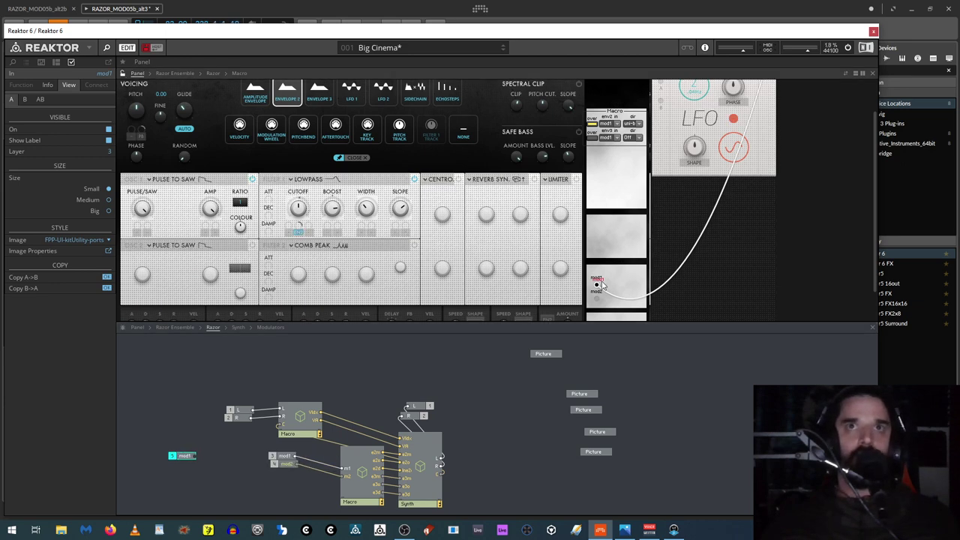
pyautogui.moveTo(600, 281); pyautogui.dragTo(602, 230)
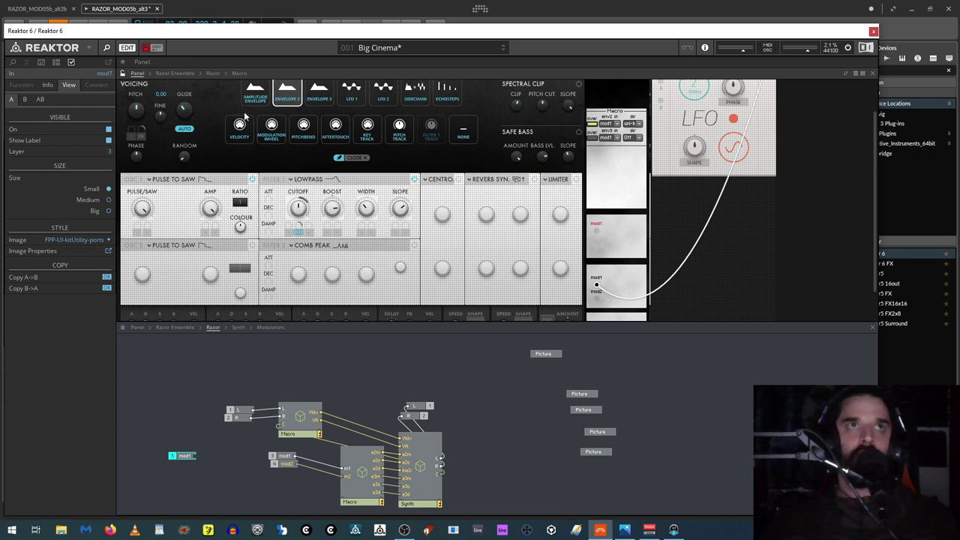
pyautogui.click(122, 73)
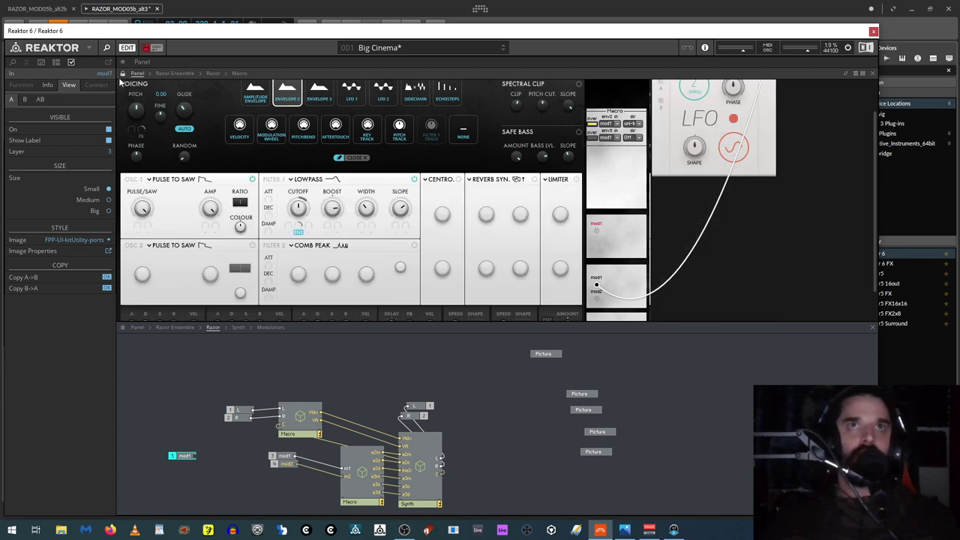
# Step: Rename the duplicated input port as pitch
pyautogui.click(185, 456)
pyautogui.moveTo(188, 463); pyautogui.dragTo(189, 460)
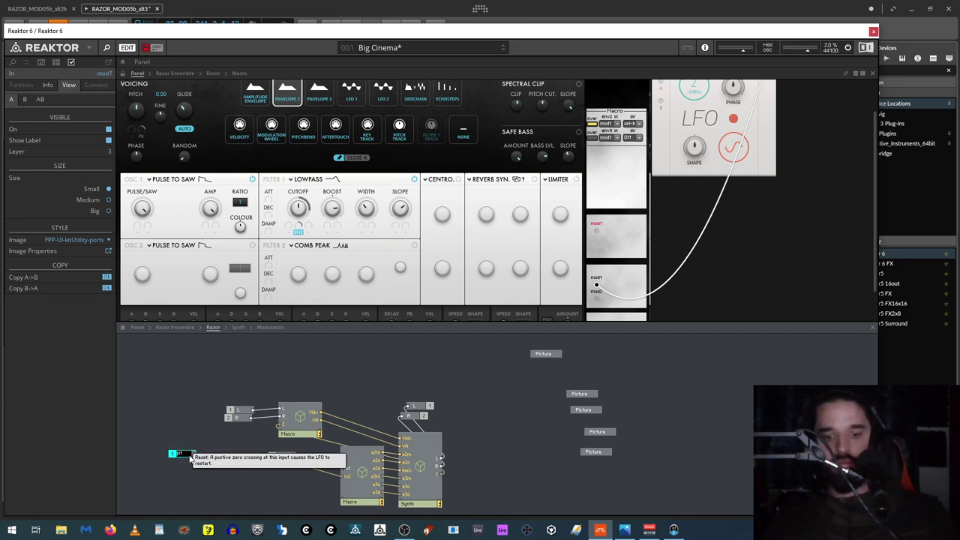
pyautogui.write('tch')
pyautogui.press('Return')
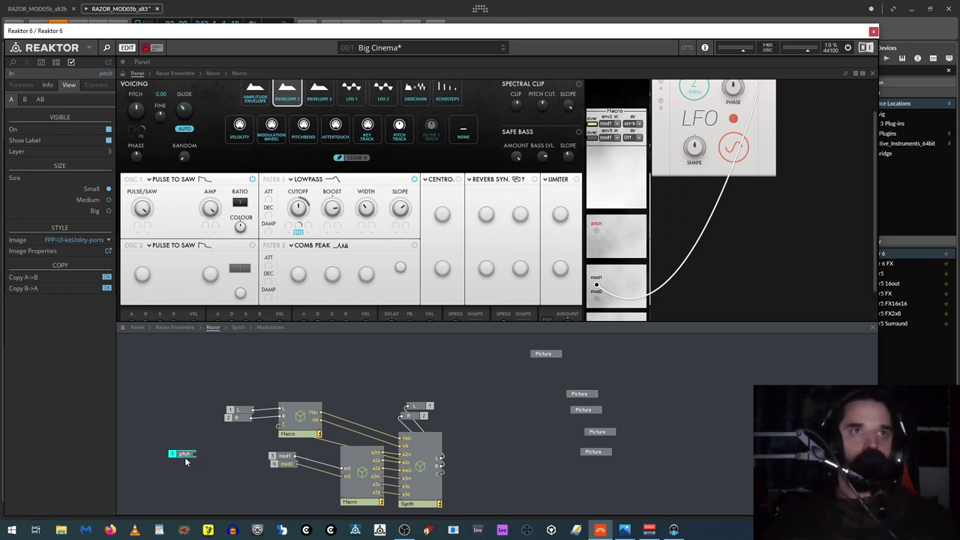
# Step: Reposition the pitch port in the Razor structure to the free area below the mod1 and mod2 inputs
pyautogui.moveTo(187, 459); pyautogui.dragTo(503, 498)
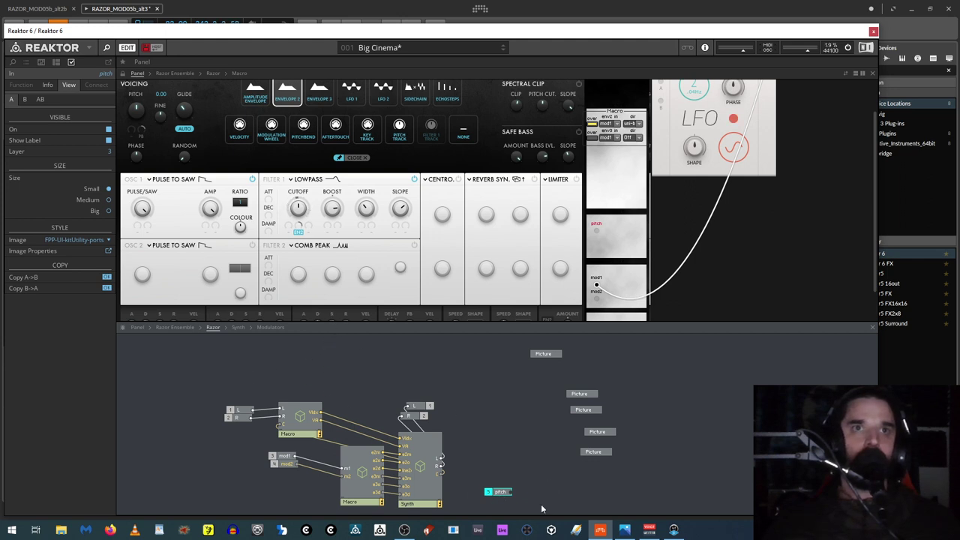
pyautogui.moveTo(499, 491); pyautogui.dragTo(757, 491)
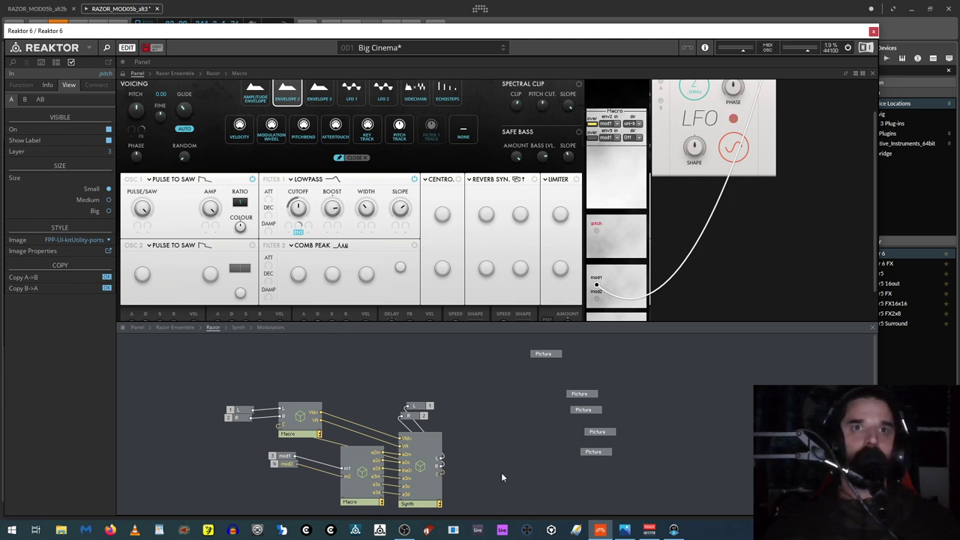
pyautogui.scroll(-1, 495, 476)
pyautogui.moveTo(470, 515); pyautogui.dragTo(272, 515)
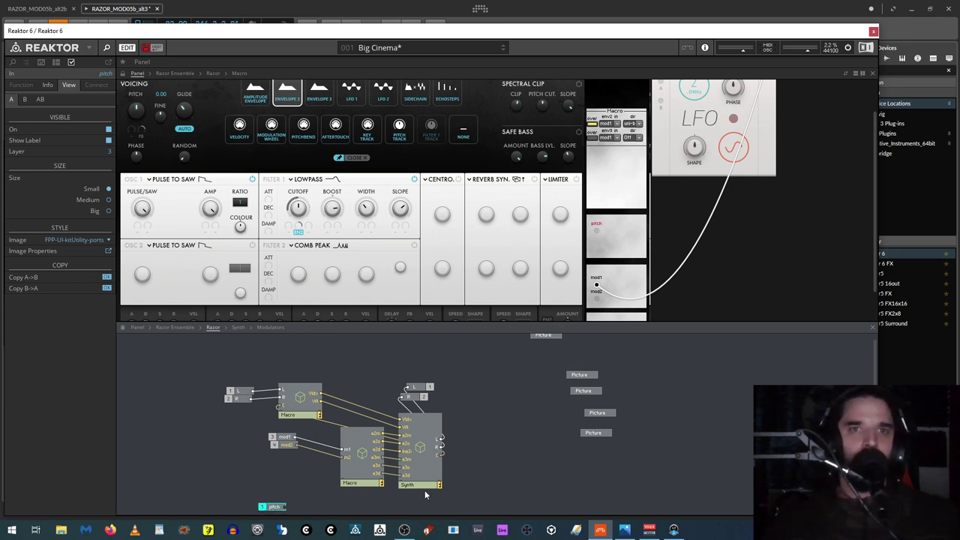
pyautogui.moveTo(267, 507); pyautogui.dragTo(229, 500)
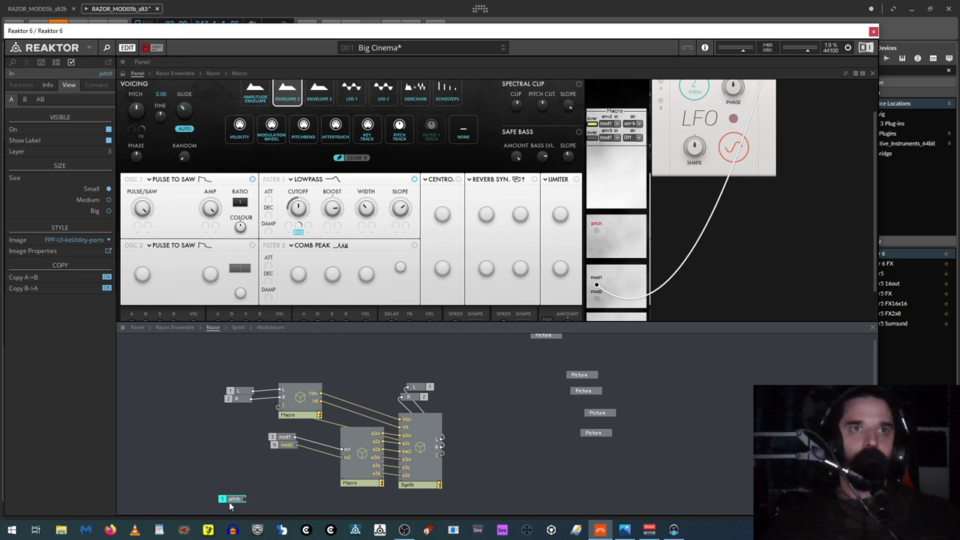
# Step: Add an A/E converter module beside the pitch port and wire the pitch input into it
pyautogui.rightClick(272, 497)
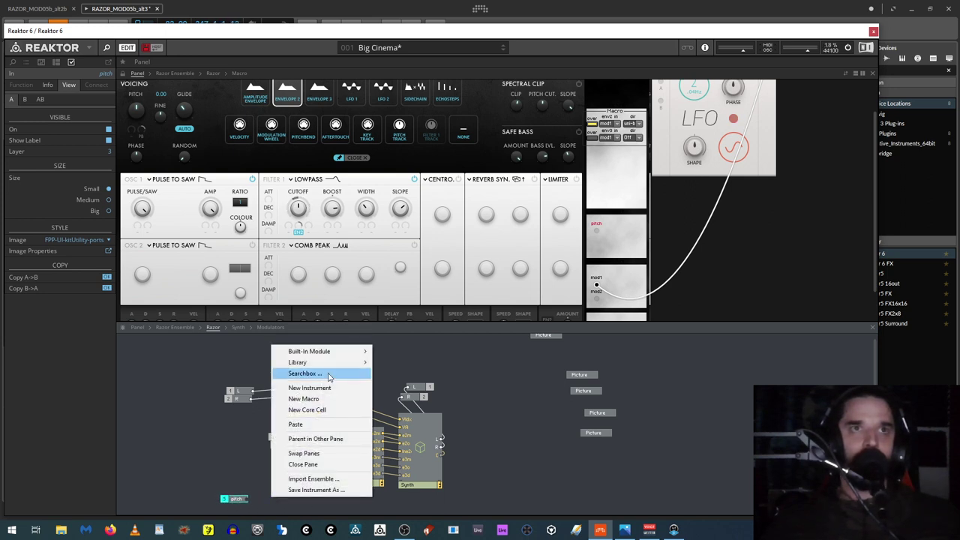
pyautogui.moveTo(332, 357)
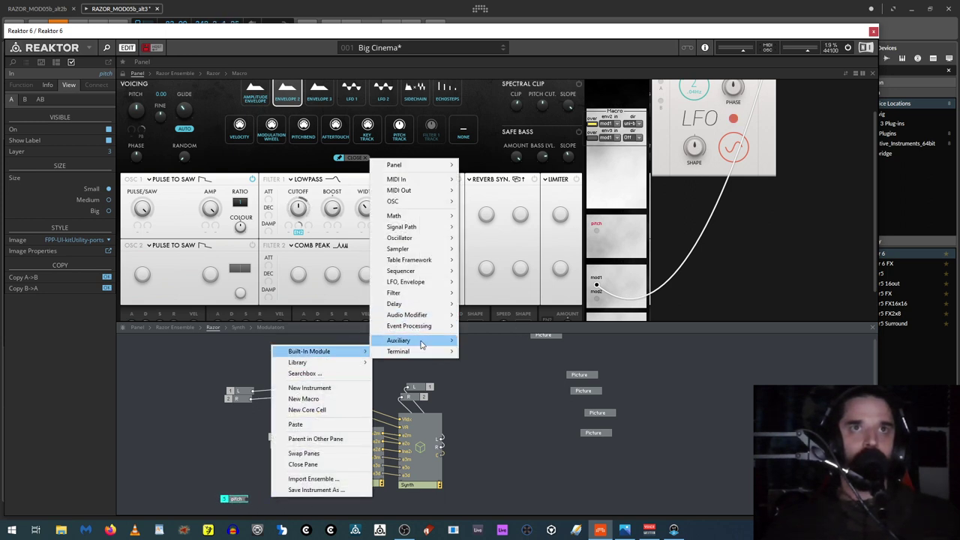
pyautogui.moveTo(421, 339)
pyautogui.click(481, 270)
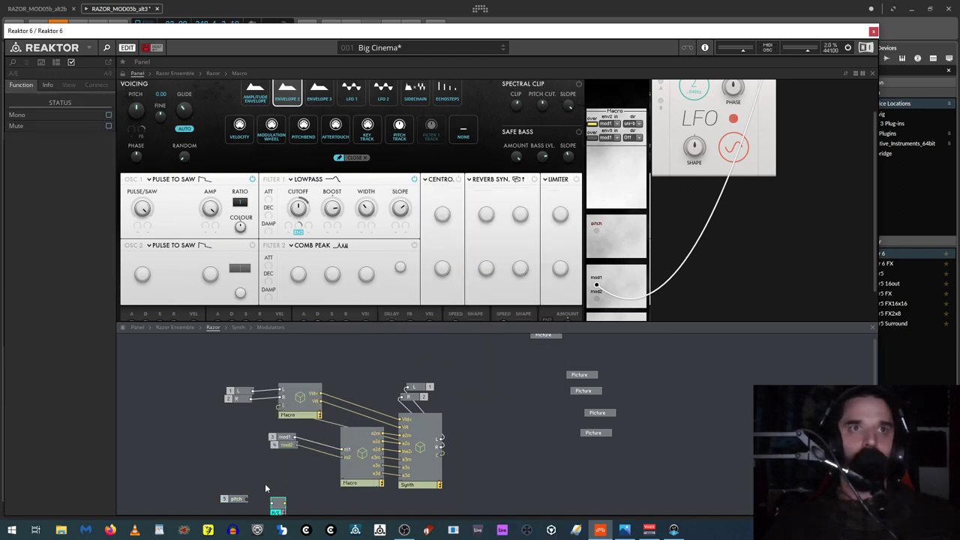
pyautogui.moveTo(246, 500); pyautogui.dragTo(291, 495)
# Step: Add a Multiply module after the A/E converter, fed by the converter's output
pyautogui.rightClick(309, 495)
pyautogui.moveTo(375, 350)
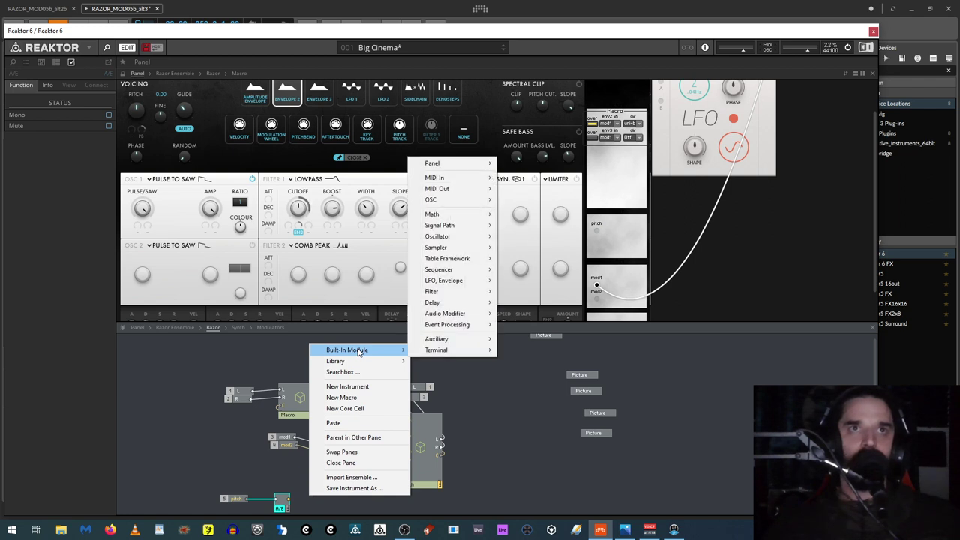
pyautogui.moveTo(480, 216)
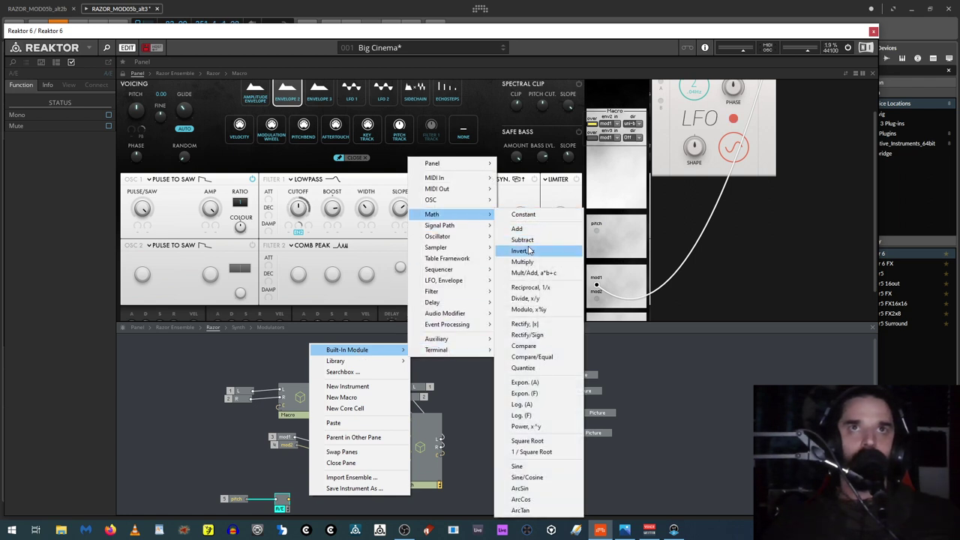
pyautogui.click(523, 264)
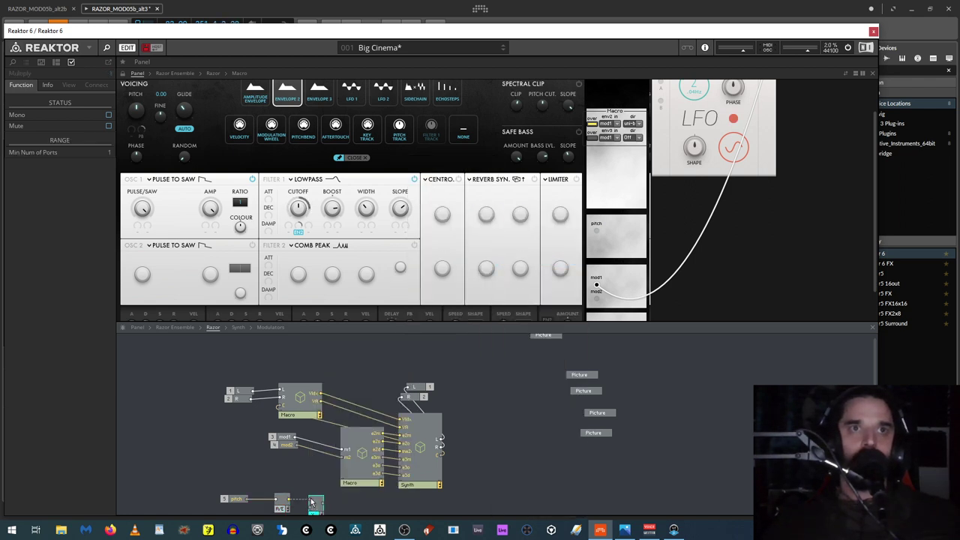
# Step: Create a constant of 120 for the multiplier's second input and space the two modules clear of the A/E converter
pyautogui.scroll(-1, 339, 494)
pyautogui.rightClick(314, 507)
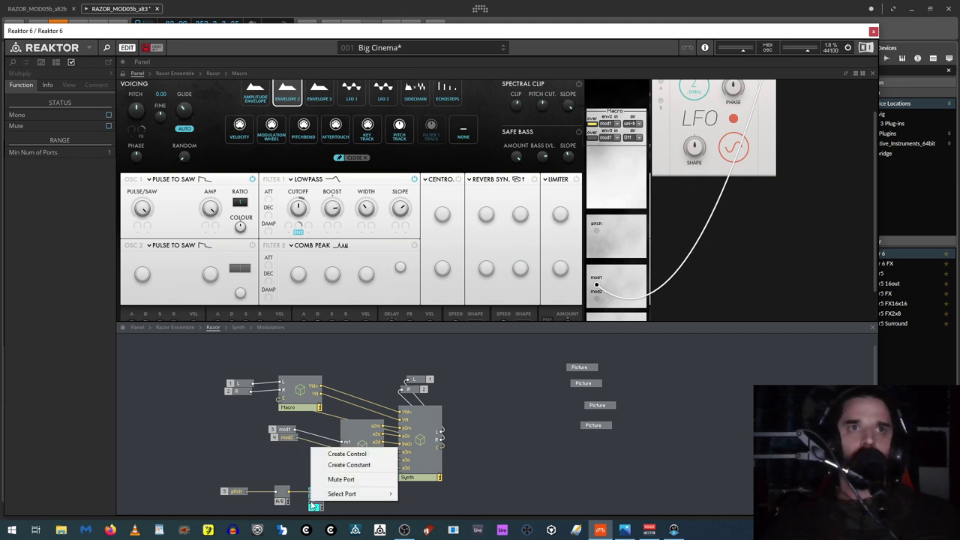
pyautogui.click(341, 464)
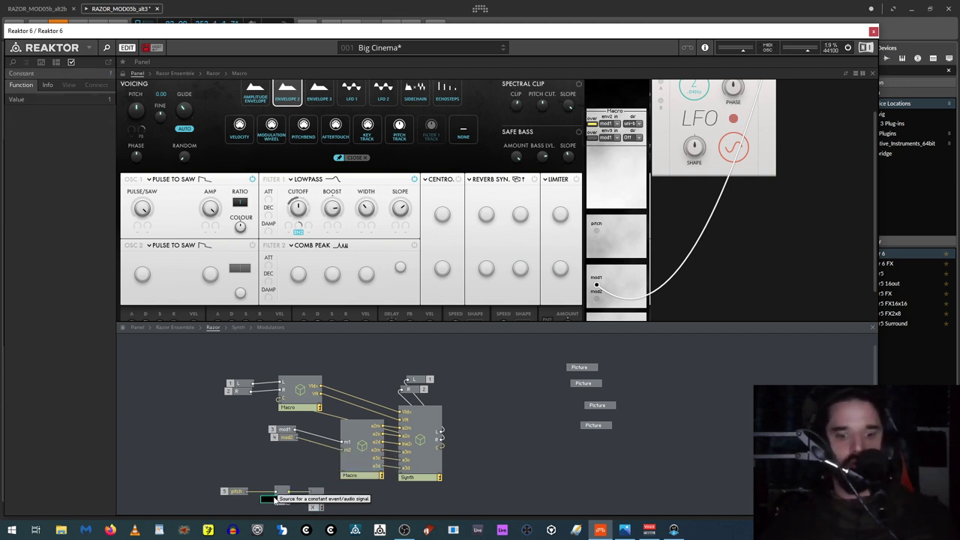
pyautogui.click(378, 508)
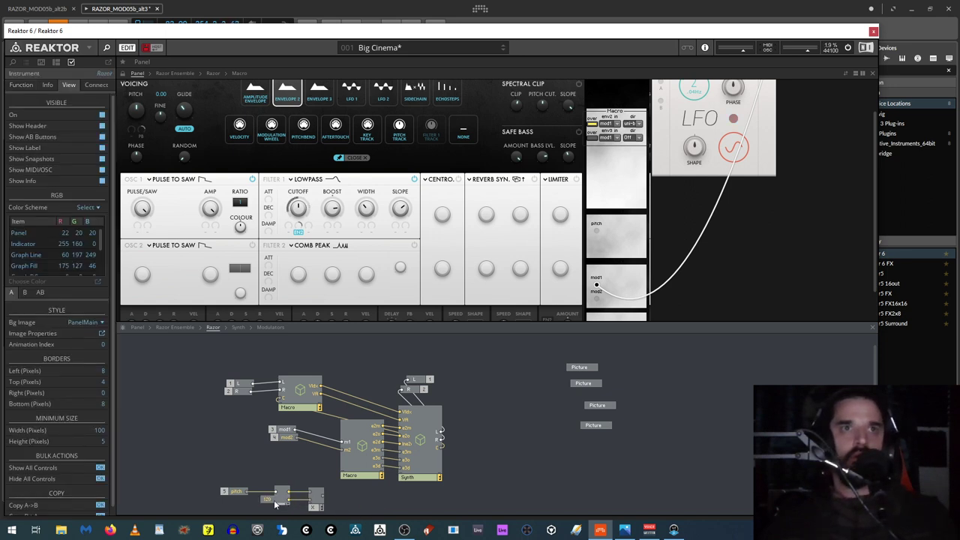
pyautogui.moveTo(315, 499); pyautogui.dragTo(338, 500)
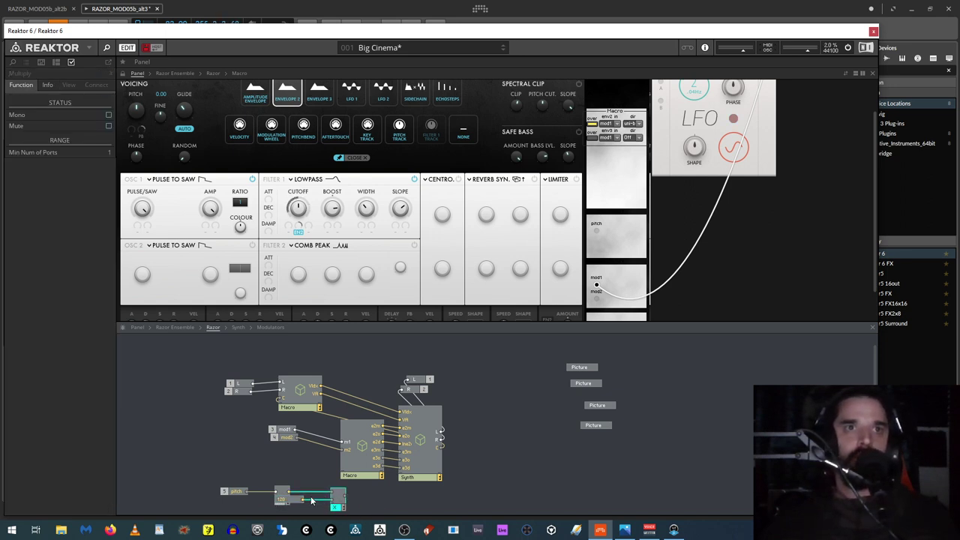
pyautogui.click(312, 501)
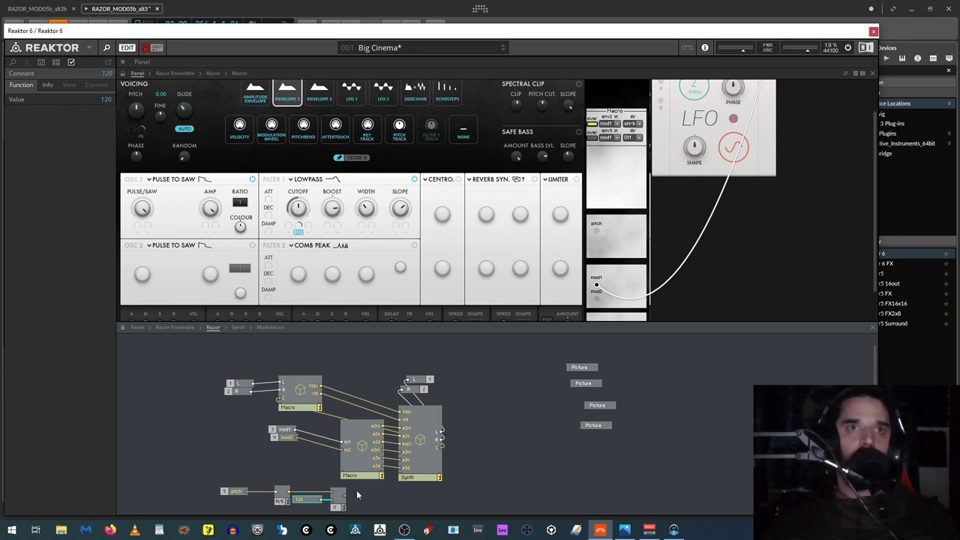
# Step: Add a List panel module to the Razor structure and place it below the pitch port's conversion chain
pyautogui.rightClick(413, 494)
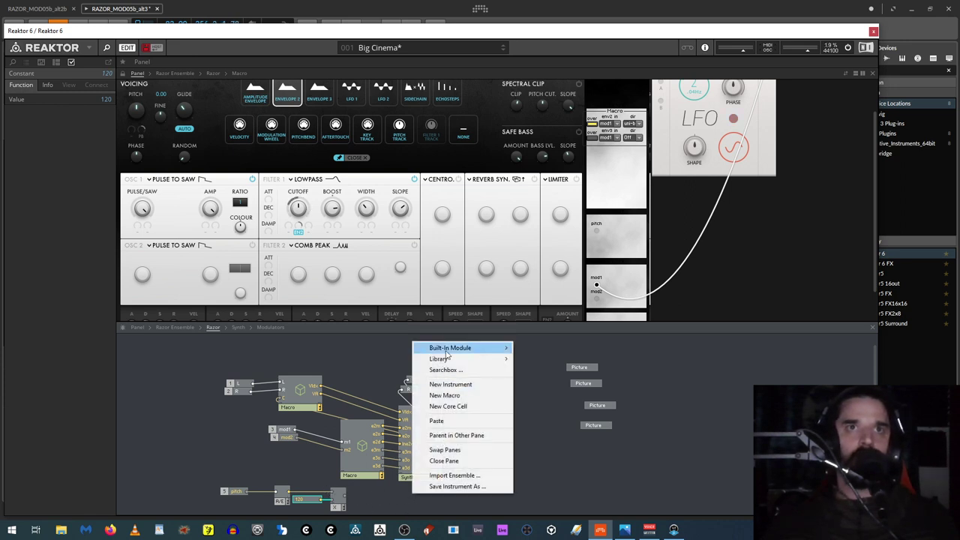
pyautogui.moveTo(448, 351)
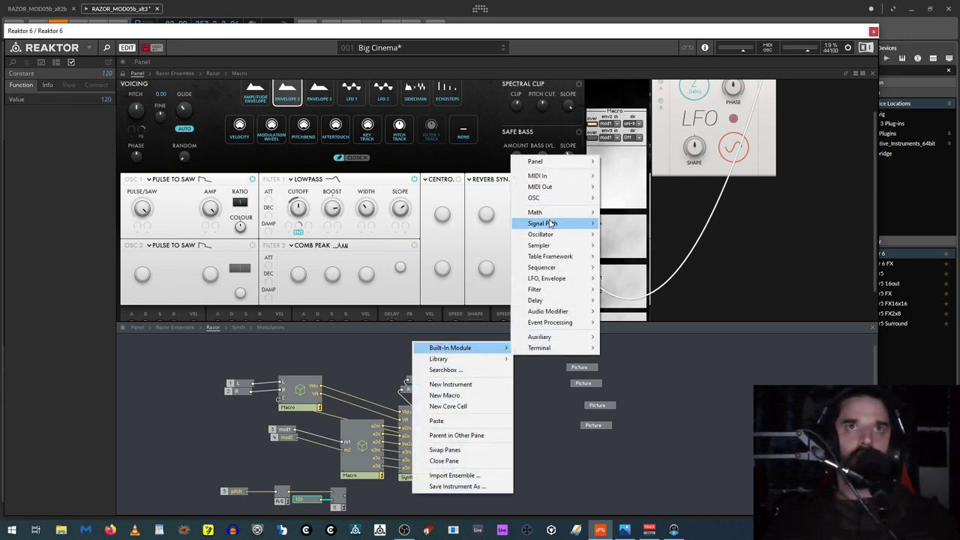
pyautogui.moveTo(552, 224)
pyautogui.moveTo(551, 162)
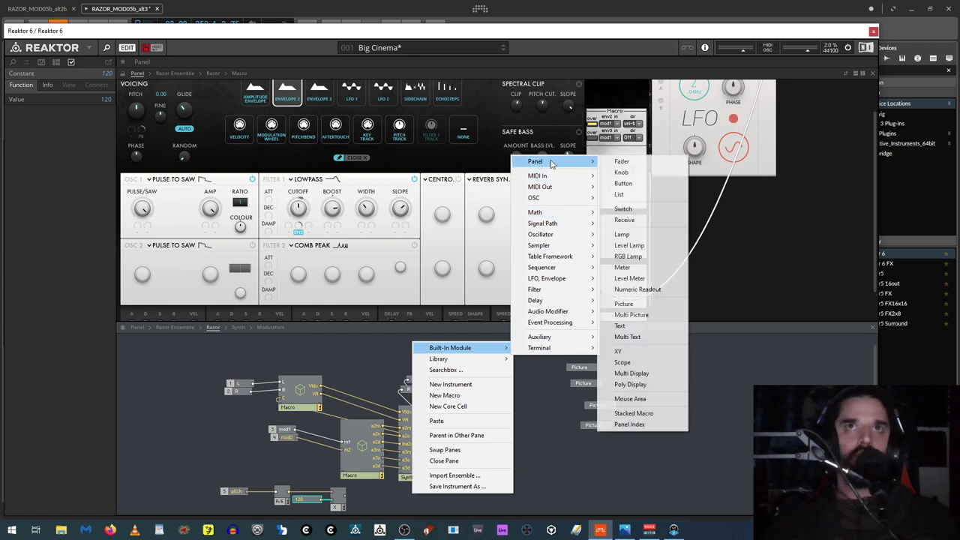
pyautogui.click(638, 194)
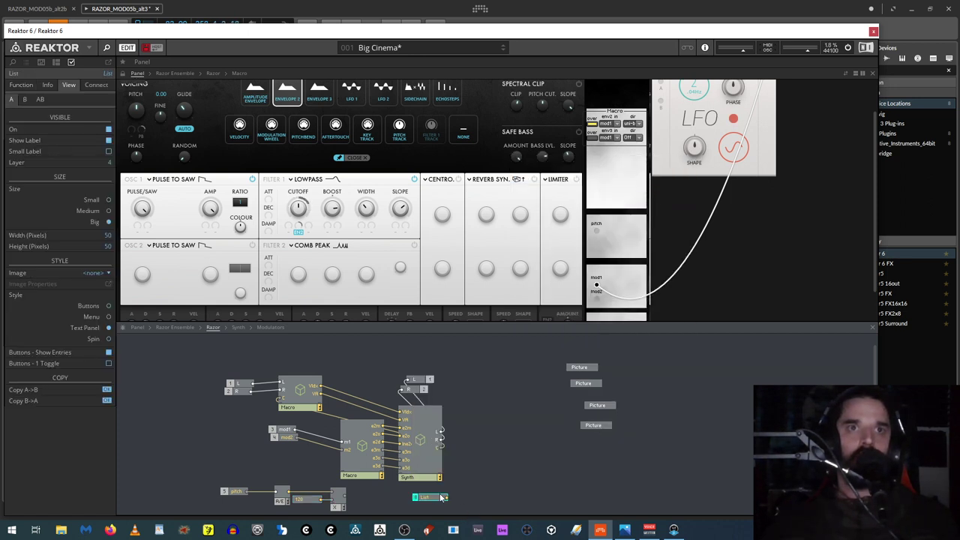
pyautogui.moveTo(431, 496); pyautogui.dragTo(261, 510)
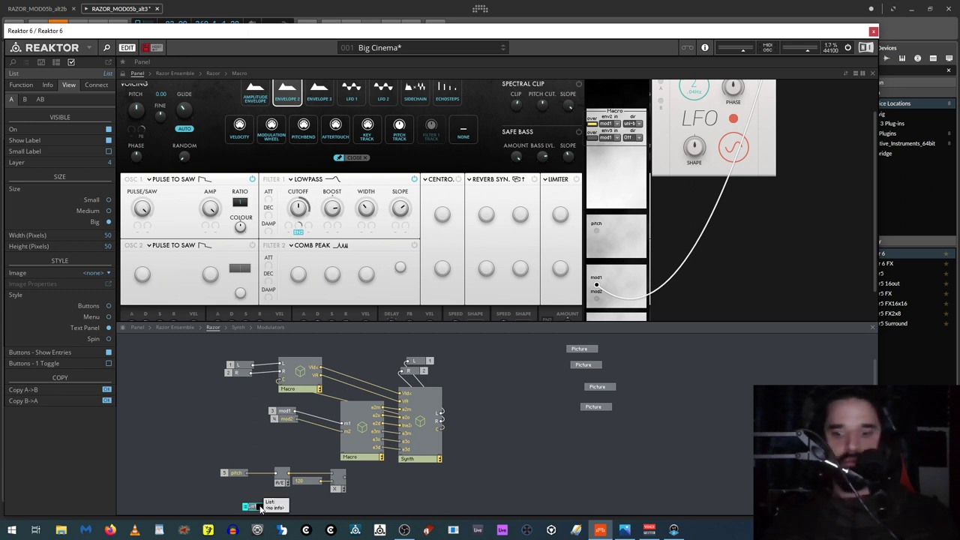
# Step: Name the new list "pitch in" and place its panel control beside the pitch port on the Razor panel
pyautogui.write('pitch in')
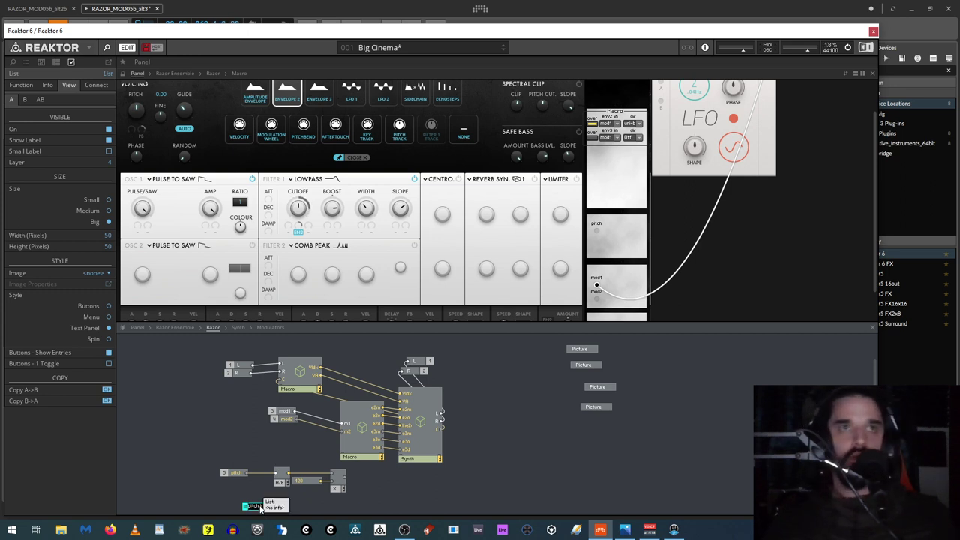
pyautogui.press('Return')
pyautogui.scroll(2, 234, 172)
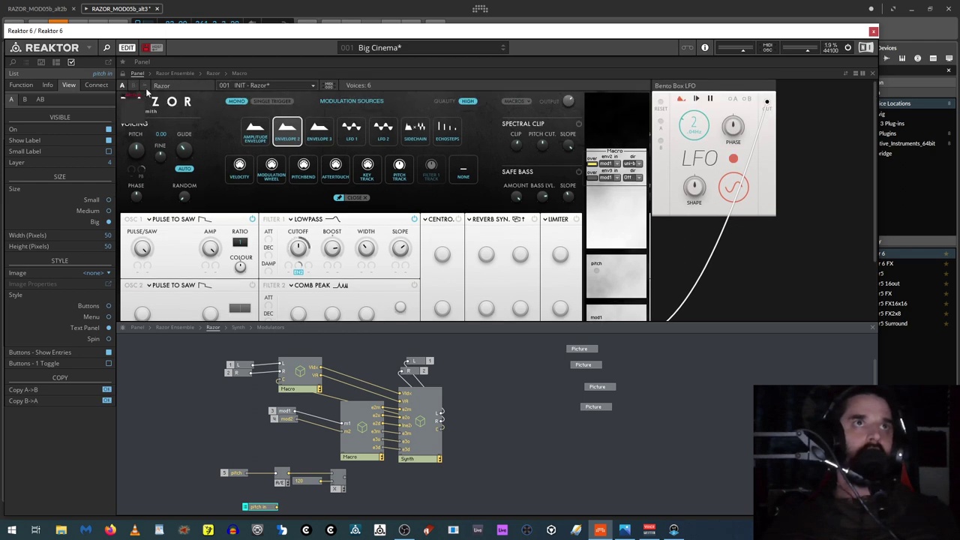
pyautogui.click(123, 73)
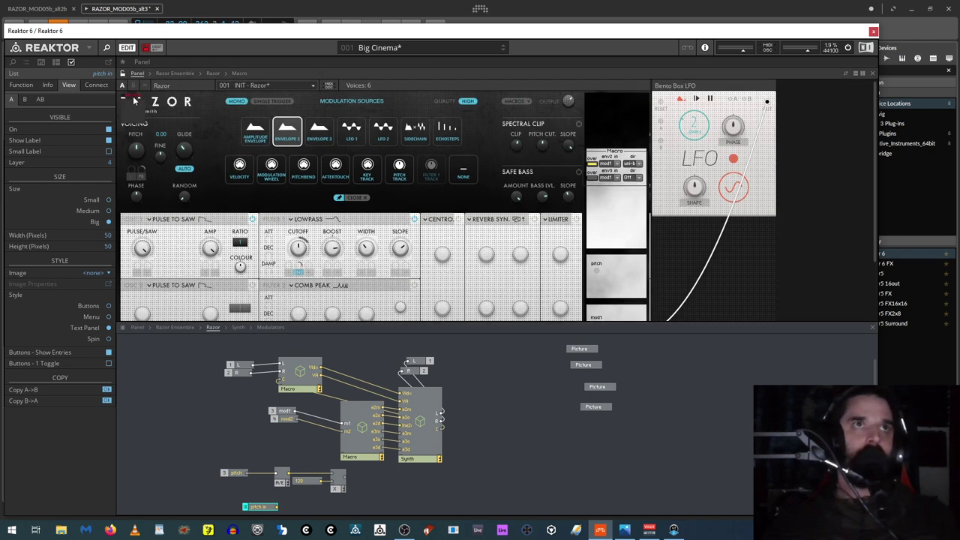
pyautogui.moveTo(133, 99); pyautogui.dragTo(631, 264)
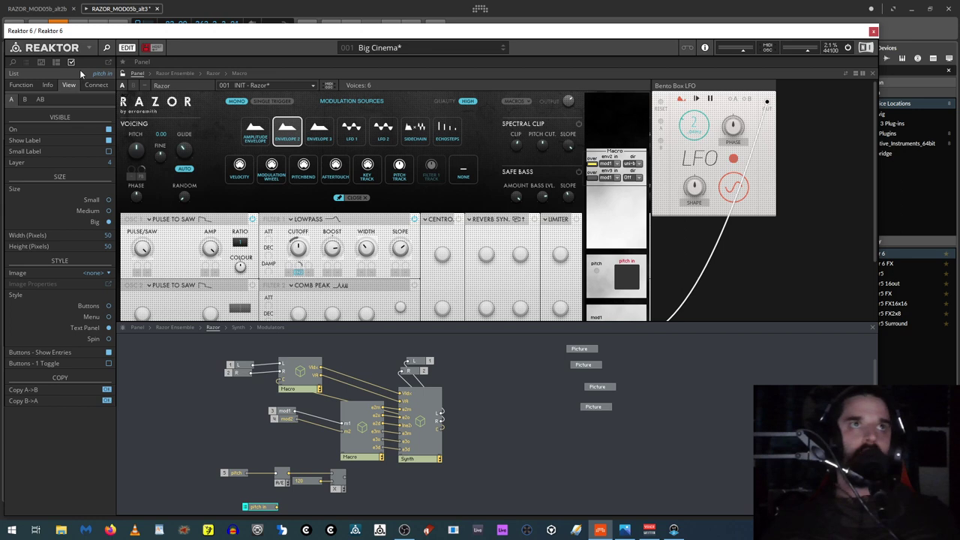
pyautogui.click(122, 74)
# Step: Append two entries to the pitch in list and set their values to 0 and 1
pyautogui.click(261, 507)
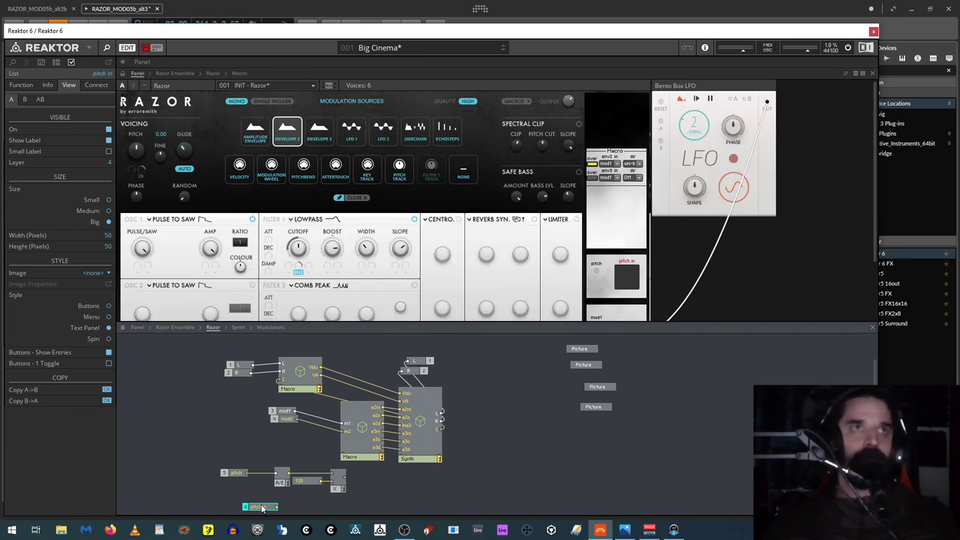
pyautogui.click(24, 85)
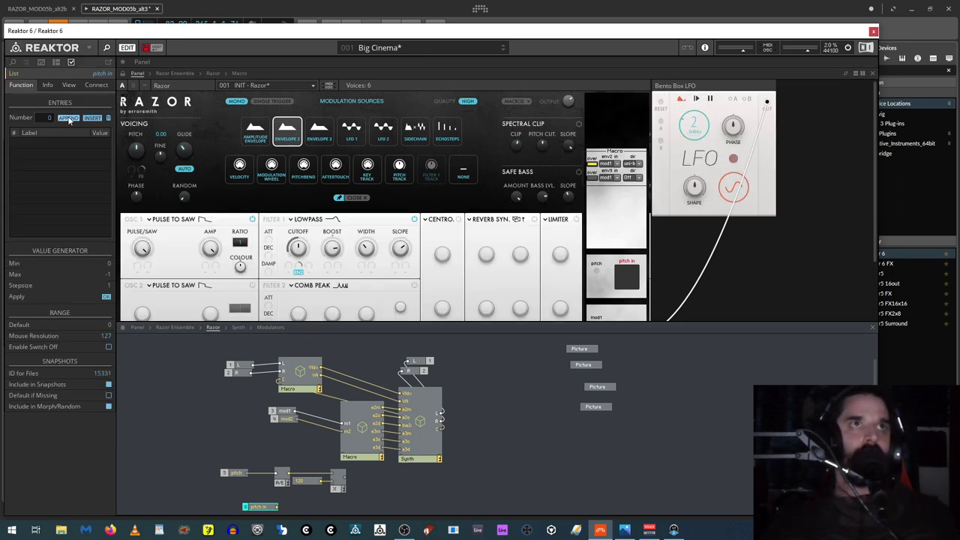
pyautogui.click(69, 119)
pyautogui.click(69, 119)
pyautogui.doubleClick(98, 144)
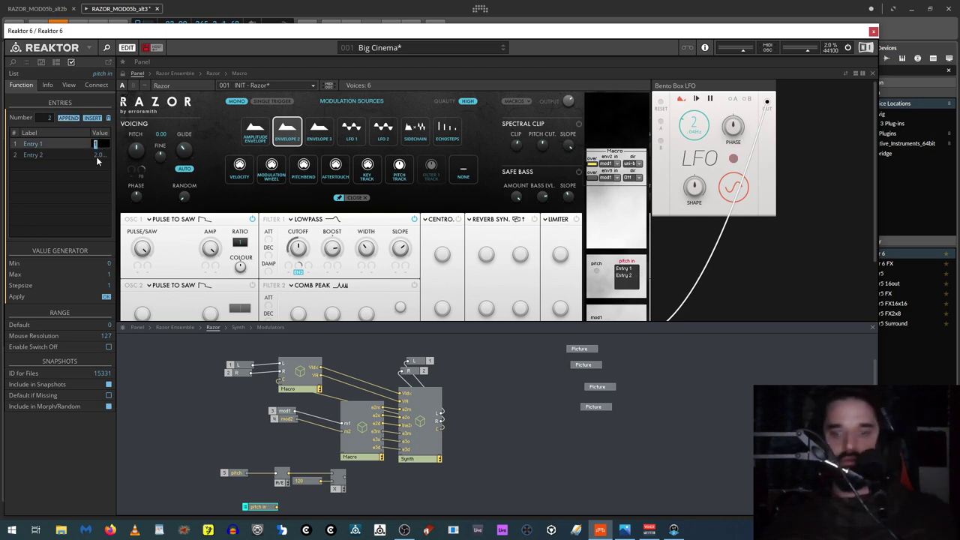
pyautogui.click(97, 155)
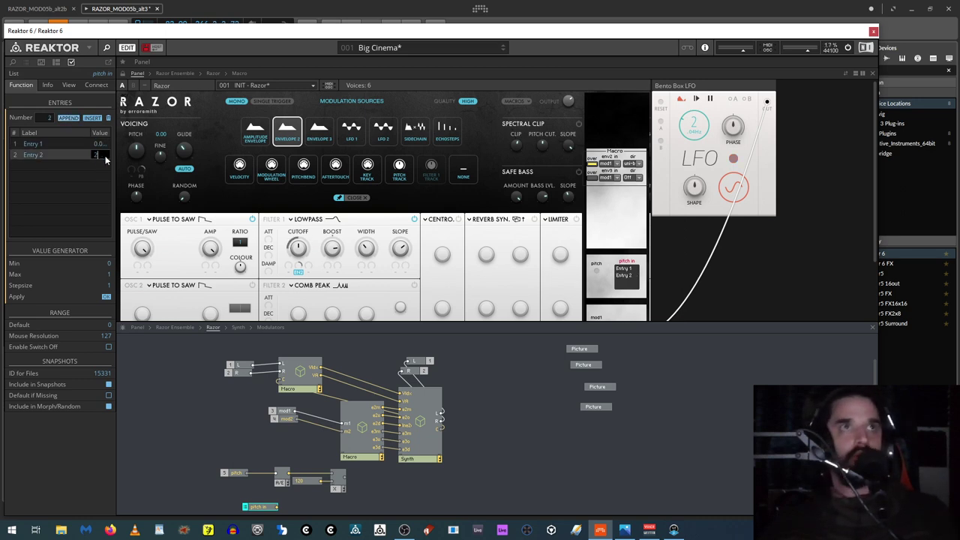
pyautogui.write('2')
pyautogui.press('Return')
# Step: Label the list entries "midi" and "blocks", and move the pitch in module underneath the multiplier
pyautogui.doubleClick(27, 145)
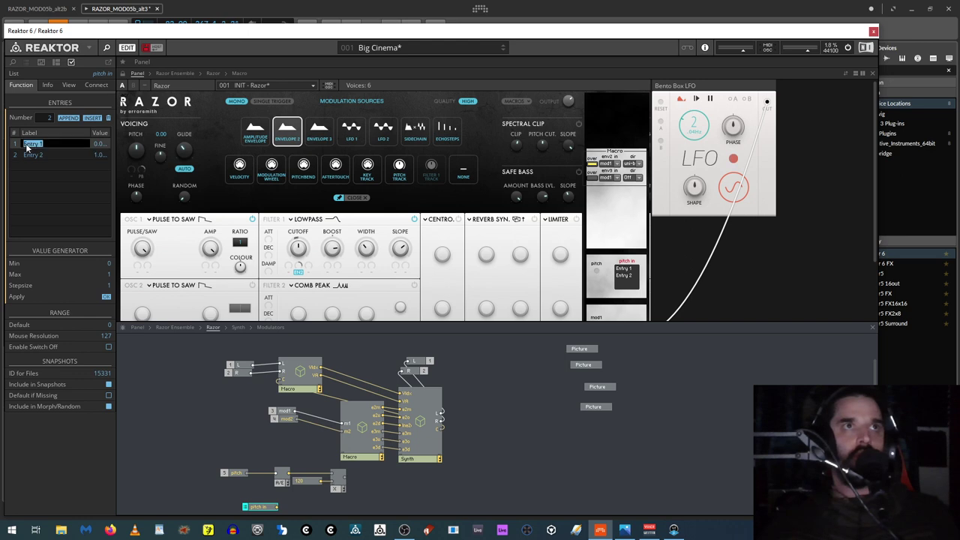
pyautogui.write('mid')
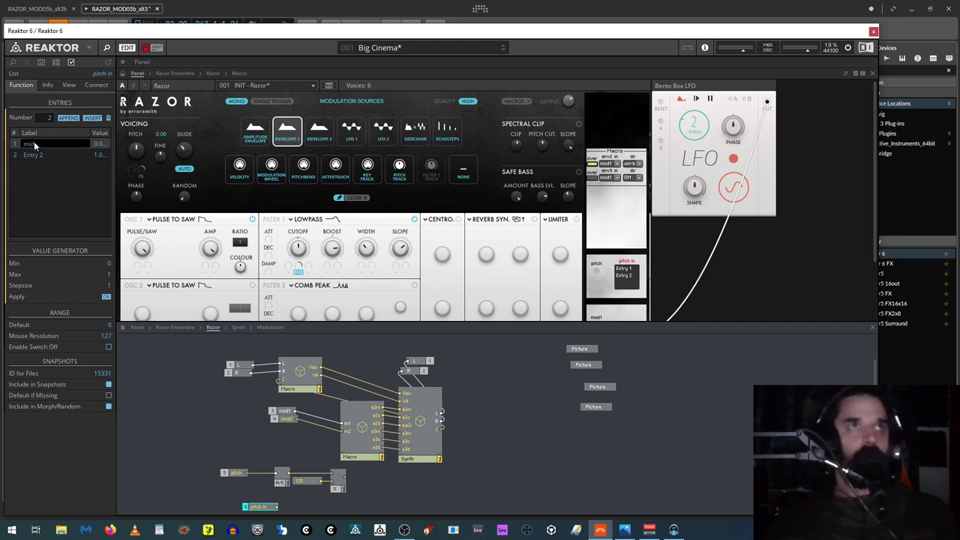
pyautogui.write('i')
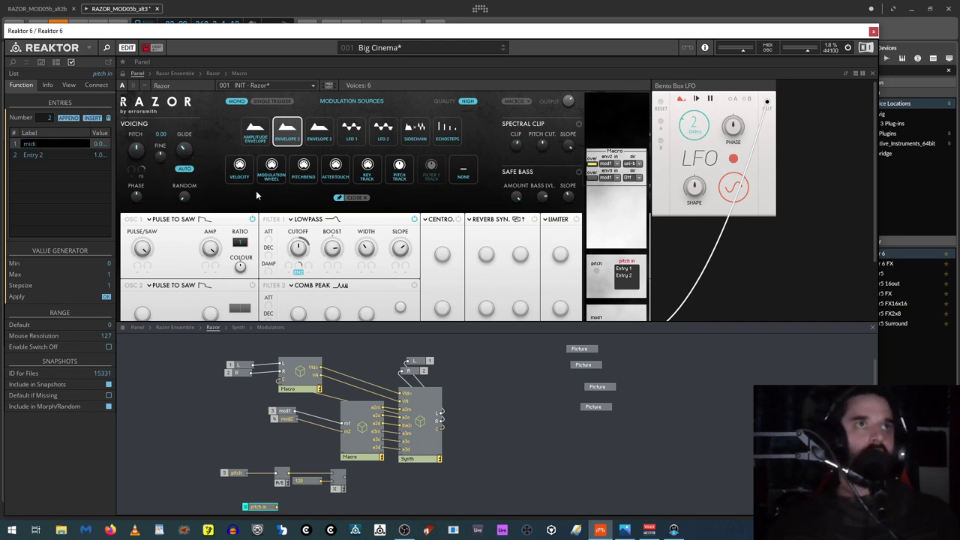
pyautogui.doubleClick(33, 154)
pyautogui.write('b')
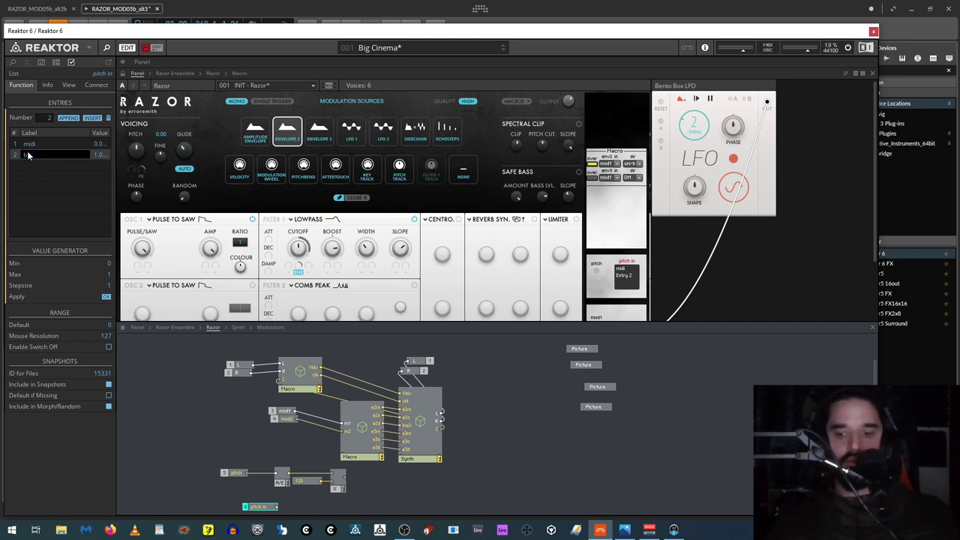
pyautogui.write('locks')
pyautogui.press('Return')
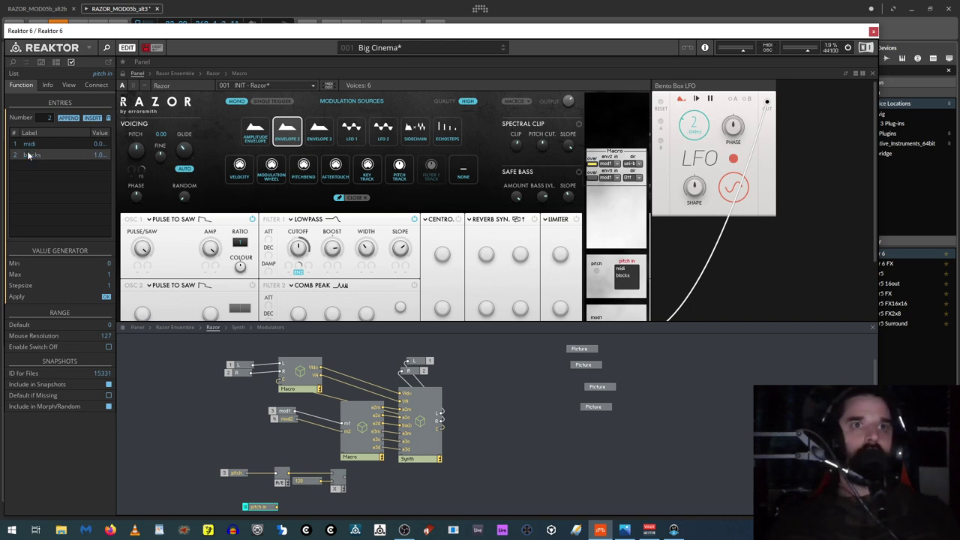
pyautogui.moveTo(261, 506); pyautogui.dragTo(338, 510)
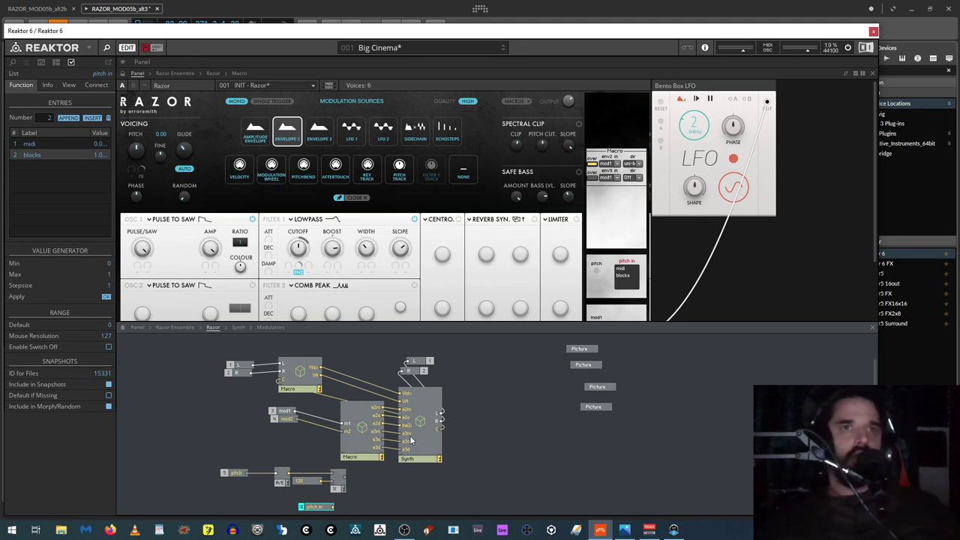
# Step: Add two In ports inside the Synth macro, named v/oct and pitchswitch, in the free area above the Clock macro
pyautogui.doubleClick(419, 409)
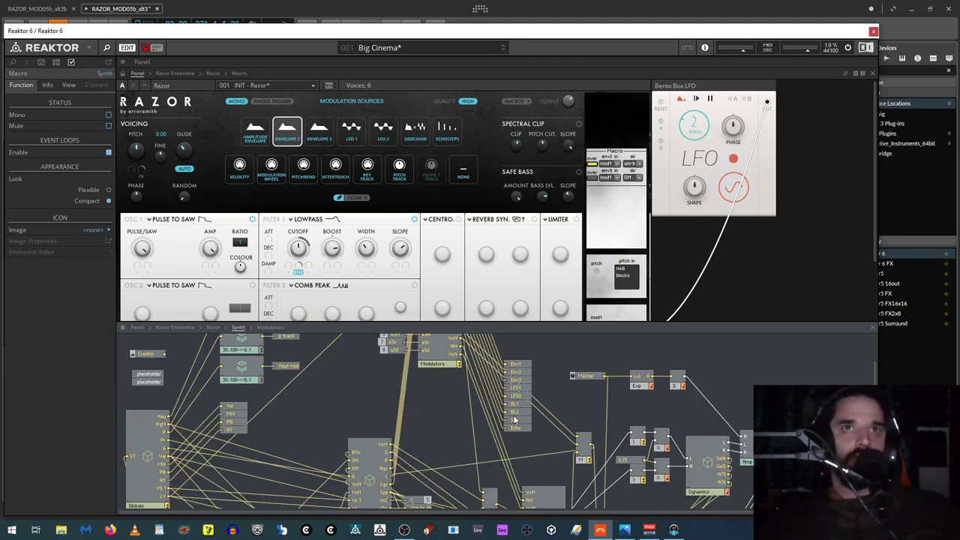
pyautogui.scroll(3, 315, 375)
pyautogui.rightClick(544, 366)
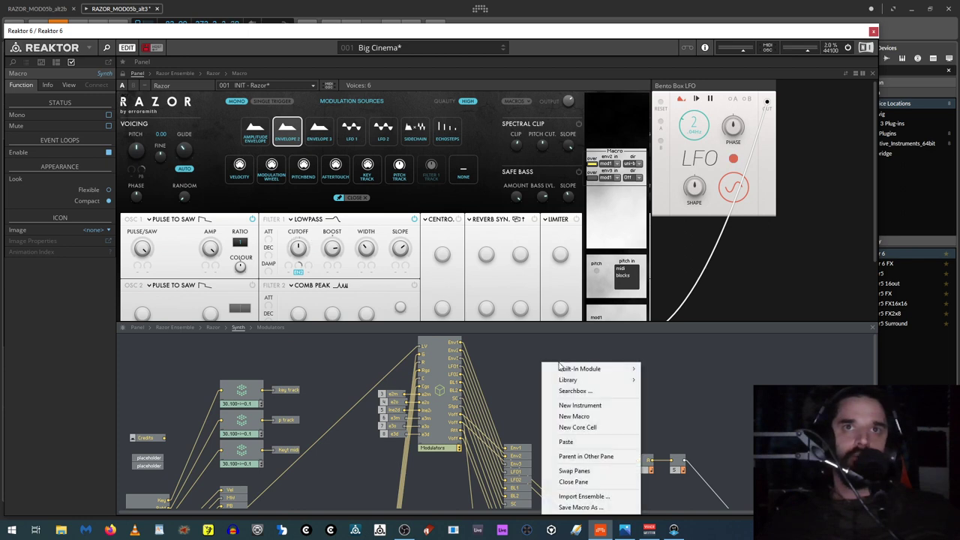
pyautogui.moveTo(592, 368)
pyautogui.moveTo(684, 368)
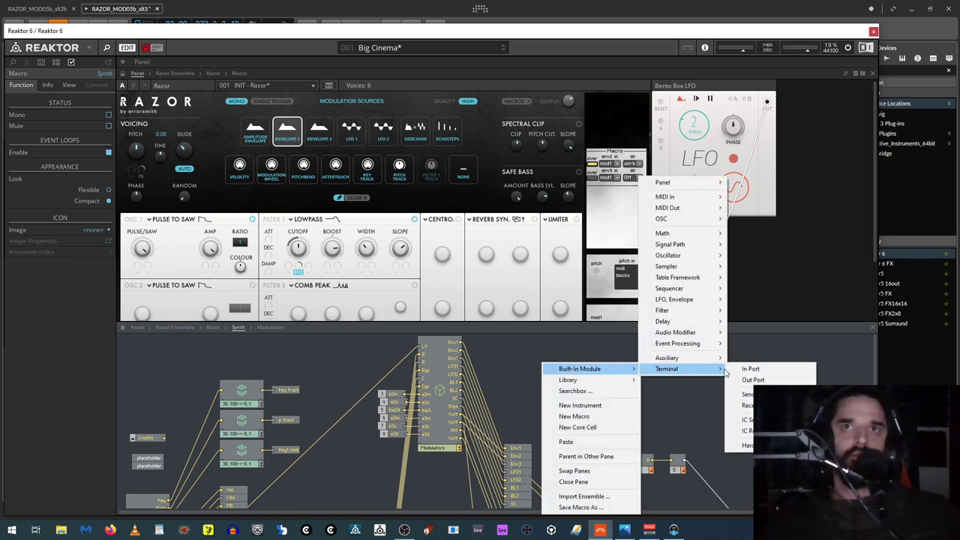
pyautogui.click(748, 368)
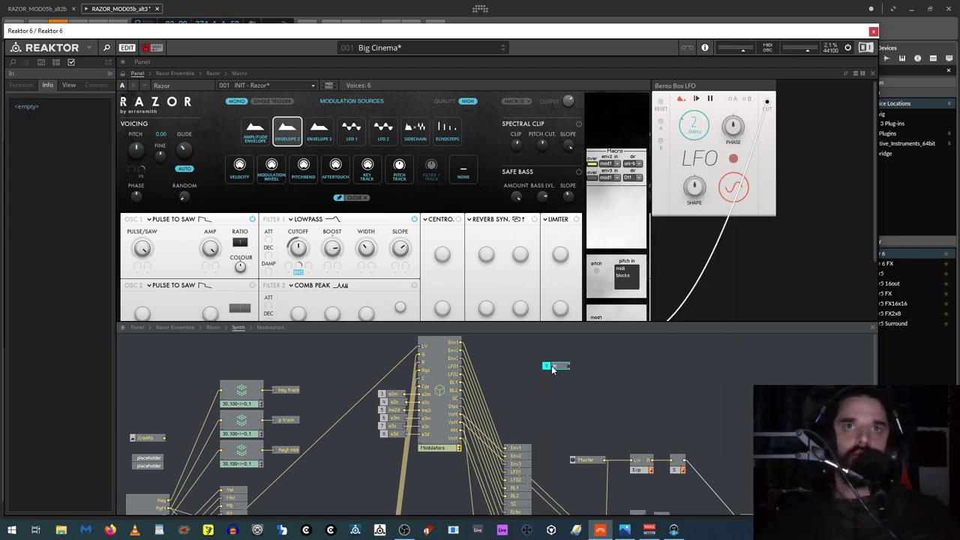
pyautogui.keyDown('ctrl'); pyautogui.moveTo(553, 365); pyautogui.dragTo(314, 501); pyautogui.keyUp('ctrl')
pyautogui.click(545, 375)
pyautogui.scroll(-4, 343, 439)
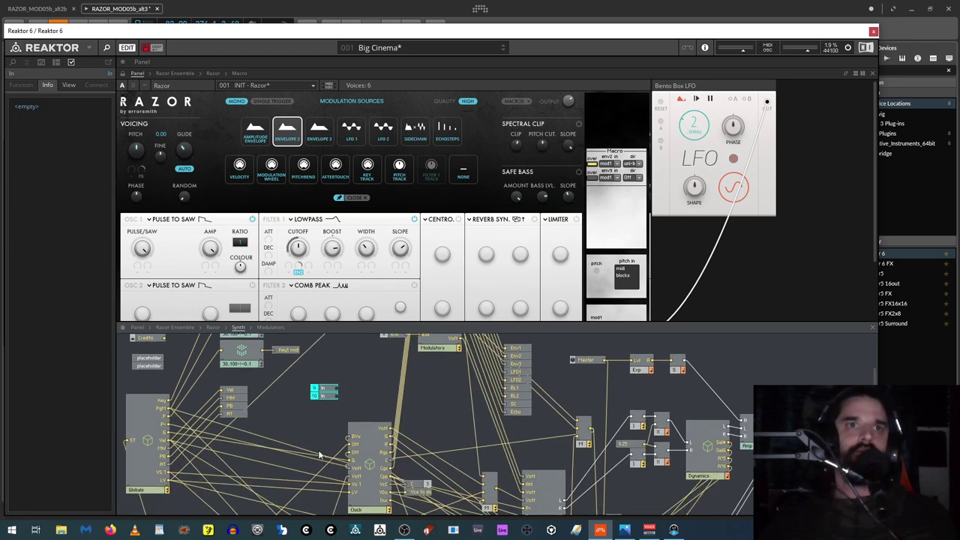
# Step: In the Razor structure, wire the multiplier output to Synth's v/oct input and the pitch in list to its pitchswitch input
pyautogui.click(218, 328)
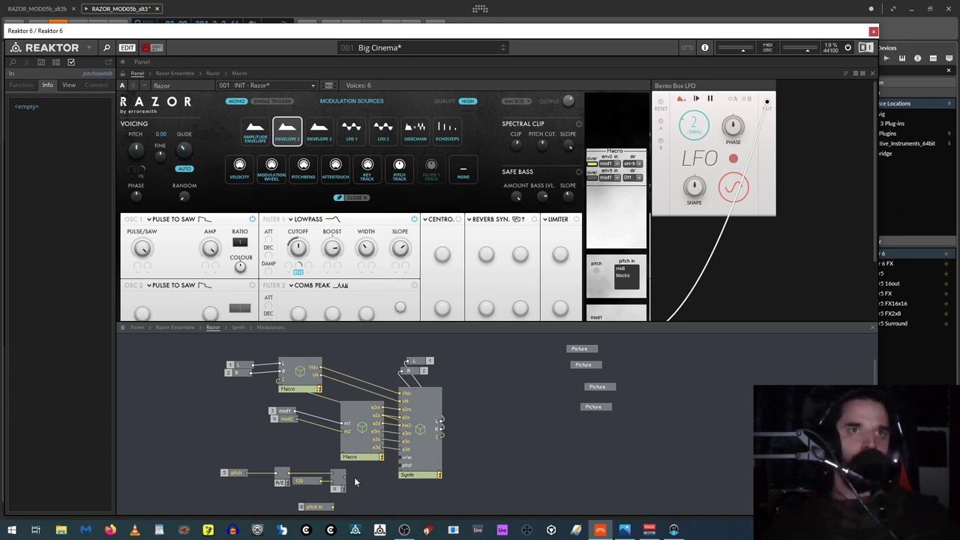
pyautogui.moveTo(344, 477); pyautogui.dragTo(337, 504)
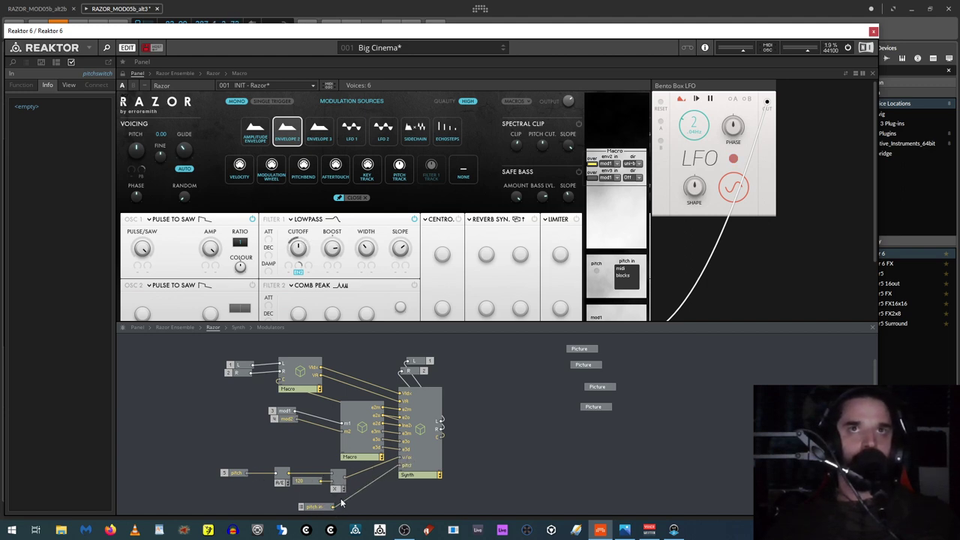
# Step: Inside the Synth macro, move the v/oct and pitchswitch ports to just above and beside the Clock macro
pyautogui.doubleClick(423, 457)
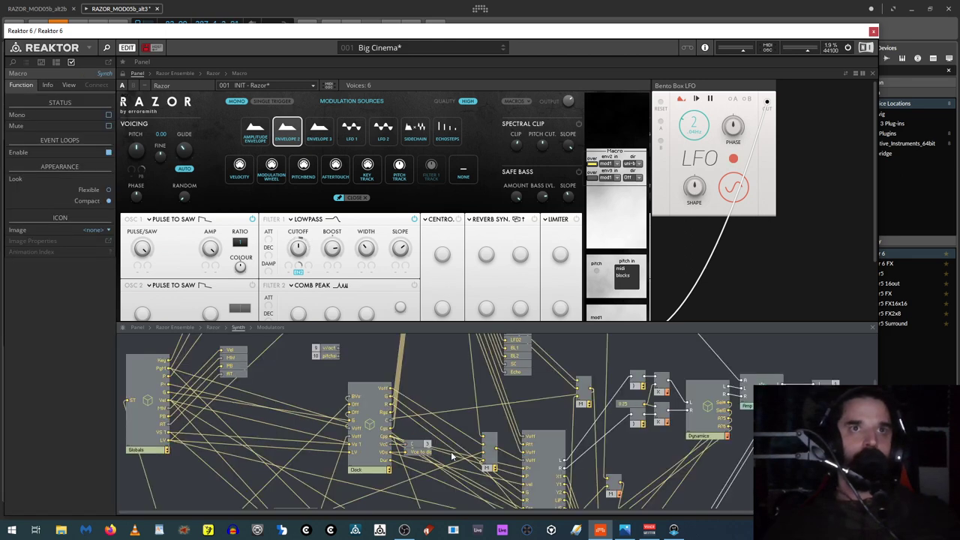
pyautogui.scroll(-1, 357, 385)
pyautogui.scroll(1, 310, 380)
pyautogui.moveTo(309, 350); pyautogui.dragTo(309, 393)
pyautogui.scroll(-2, 361, 410)
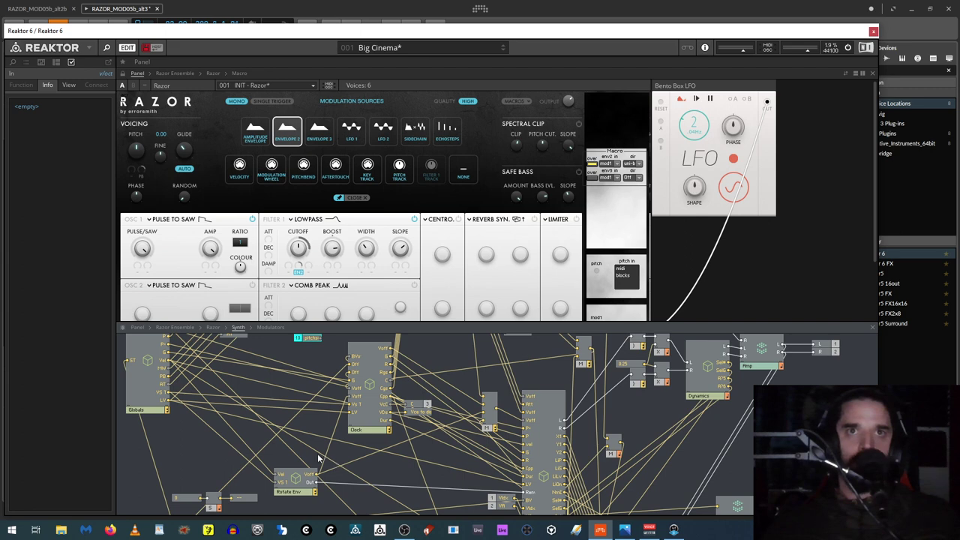
pyautogui.scroll(2, 314, 410)
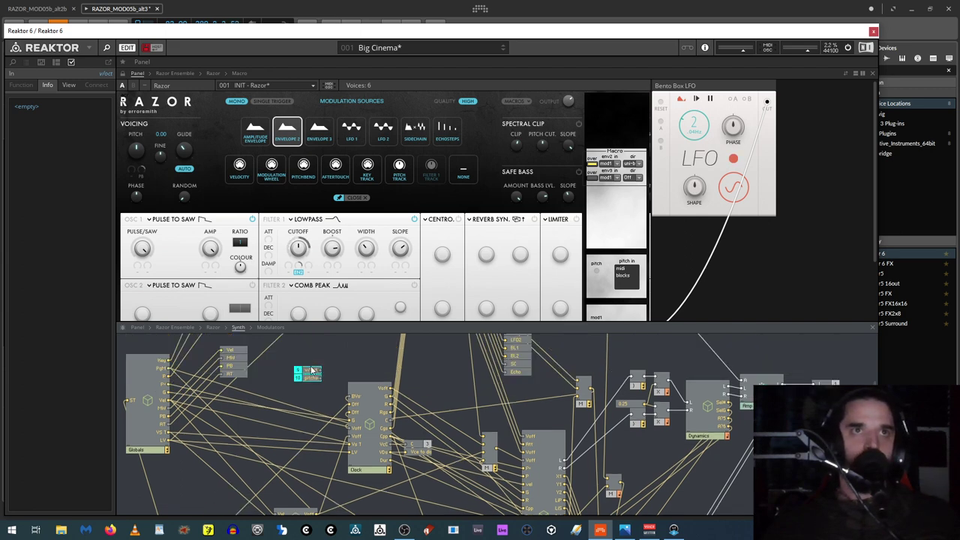
# Step: Add a Selector module with a minimum of 2 ports and place it beside the v/oct and pitchswitch ports
pyautogui.click(514, 477)
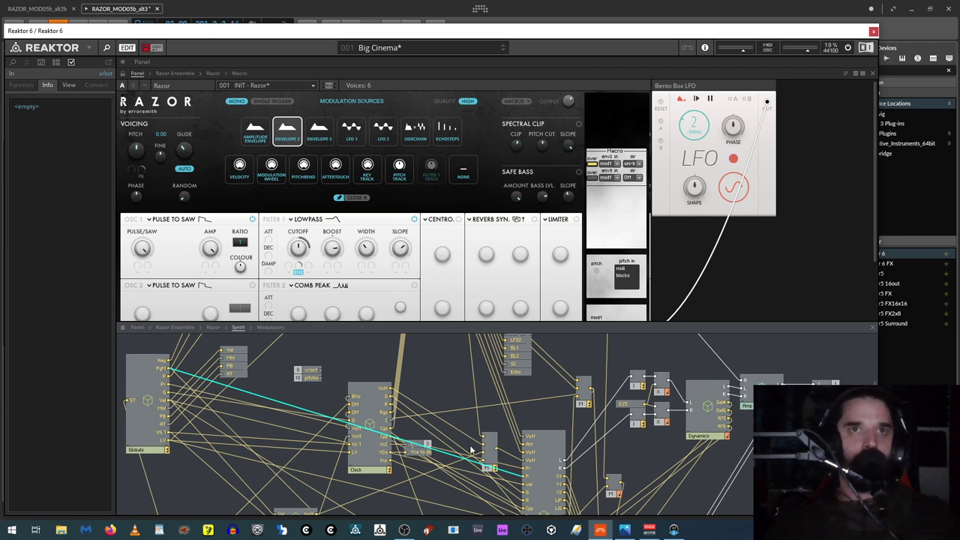
pyautogui.rightClick(338, 345)
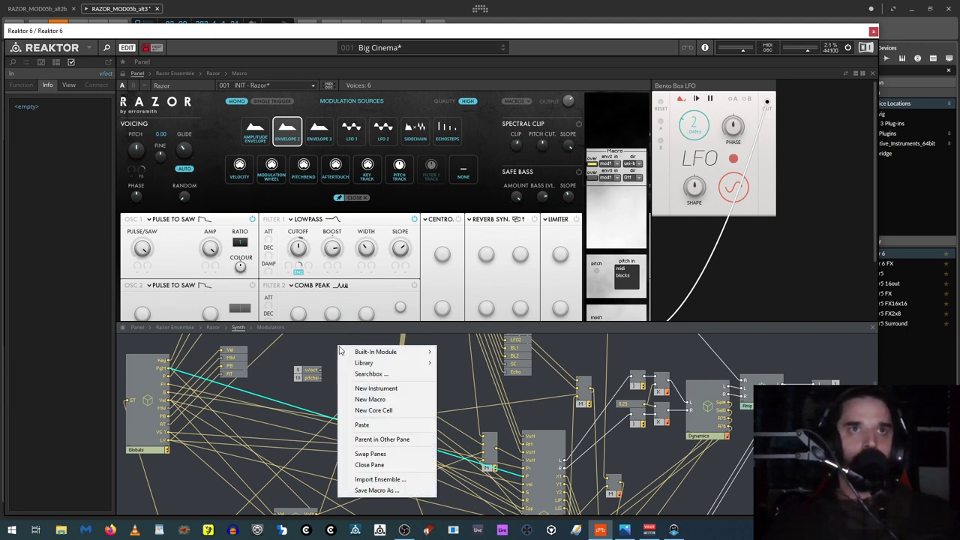
pyautogui.moveTo(386, 352)
pyautogui.moveTo(469, 227)
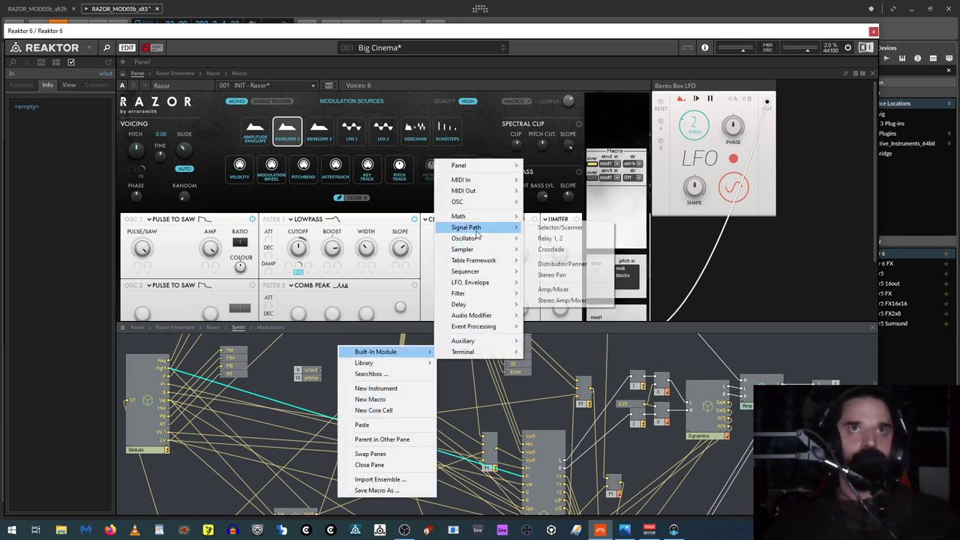
pyautogui.click(558, 228)
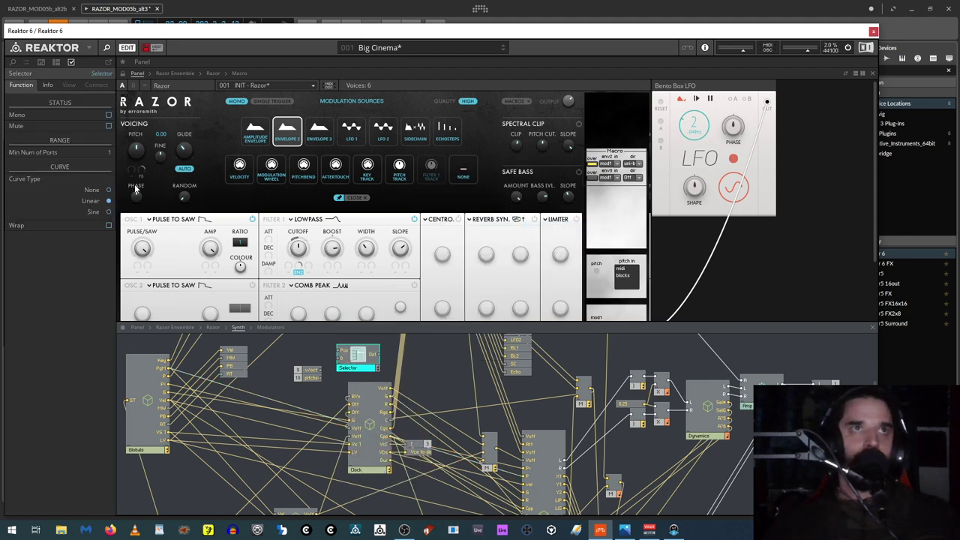
pyautogui.click(113, 153)
pyautogui.write('2')
pyautogui.press('Return')
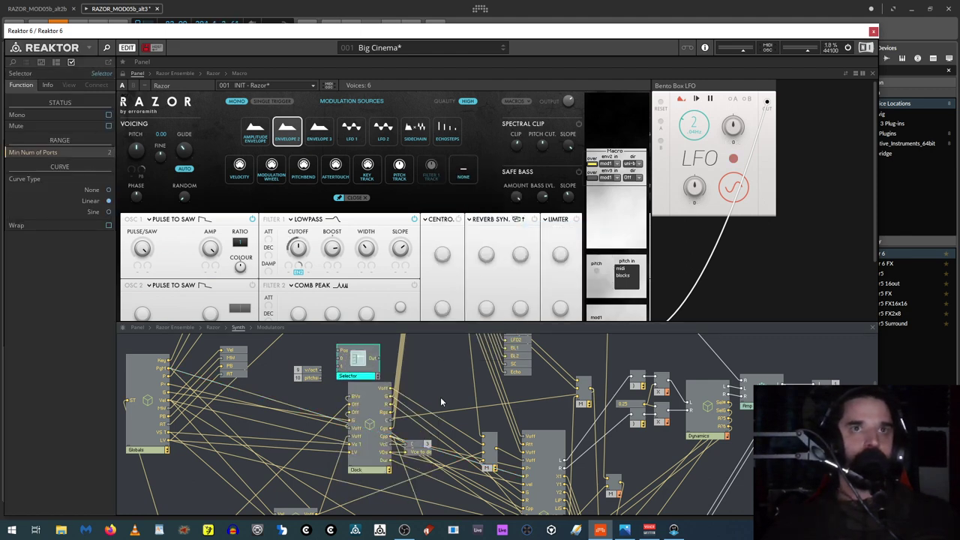
pyautogui.moveTo(306, 372); pyautogui.dragTo(274, 379)
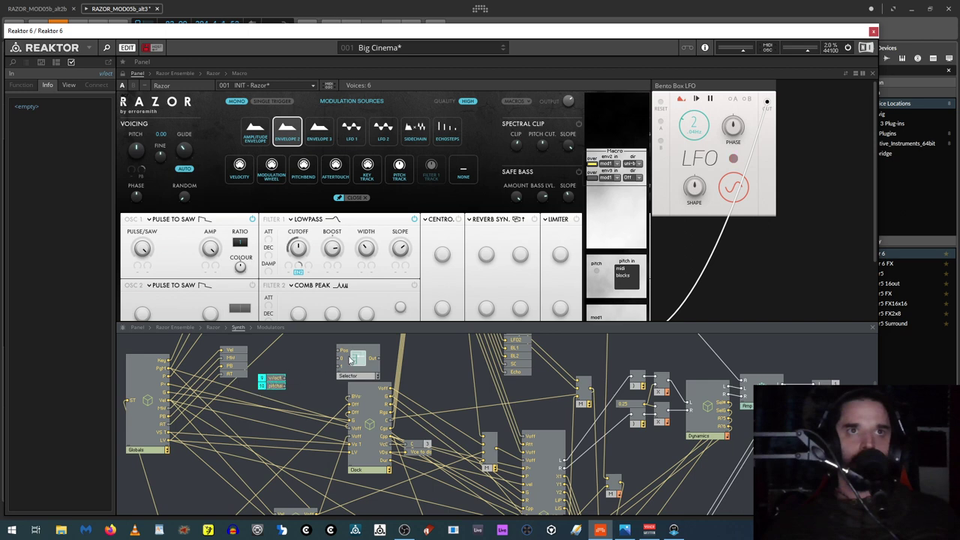
pyautogui.moveTo(361, 358); pyautogui.dragTo(318, 381)
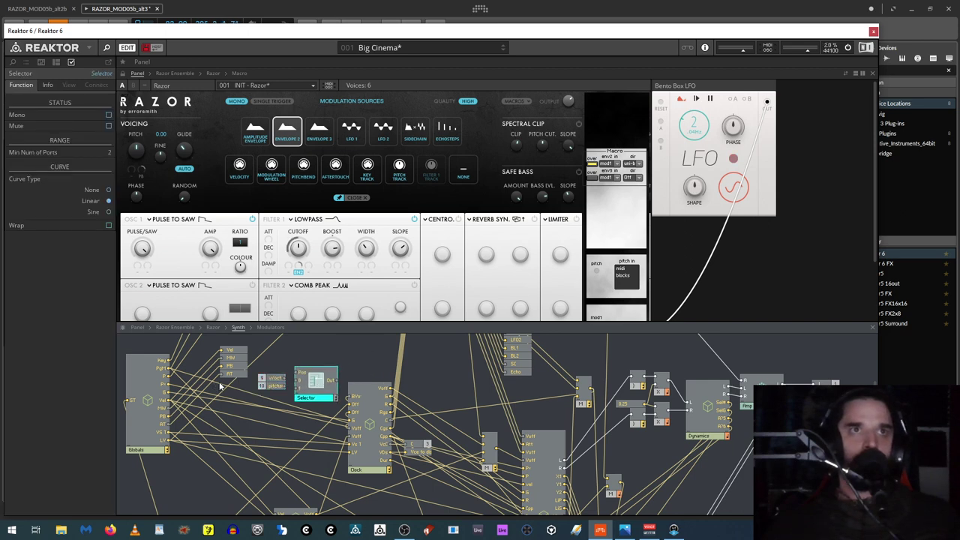
# Step: Wire Globals' PgM, v/oct and pitchswitch to the Selector's 0, 1 and Pos inputs, and its output to the P input fed by PgM
pyautogui.moveTo(169, 369); pyautogui.dragTo(297, 379)
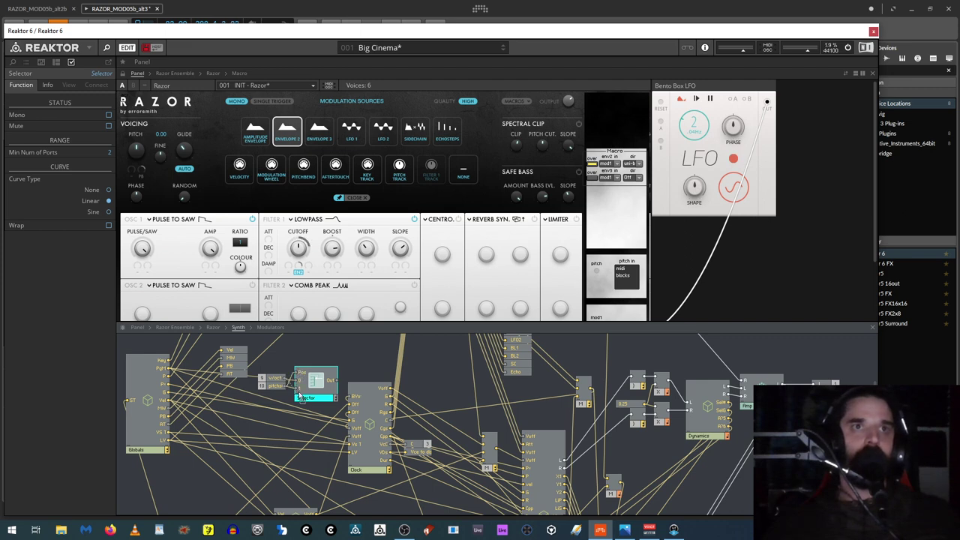
pyautogui.moveTo(282, 385)
pyautogui.mouseDown()
pyautogui.moveTo(272, 371)
pyautogui.moveTo(281, 362)
pyautogui.moveTo(324, 363)
pyautogui.moveTo(347, 350)
pyautogui.moveTo(295, 378)
pyautogui.mouseUp()
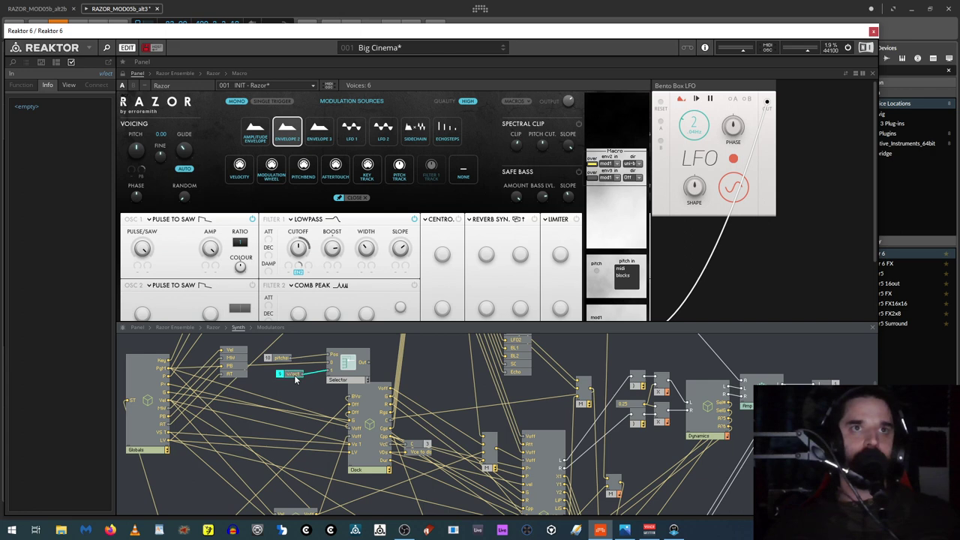
pyautogui.click(354, 363)
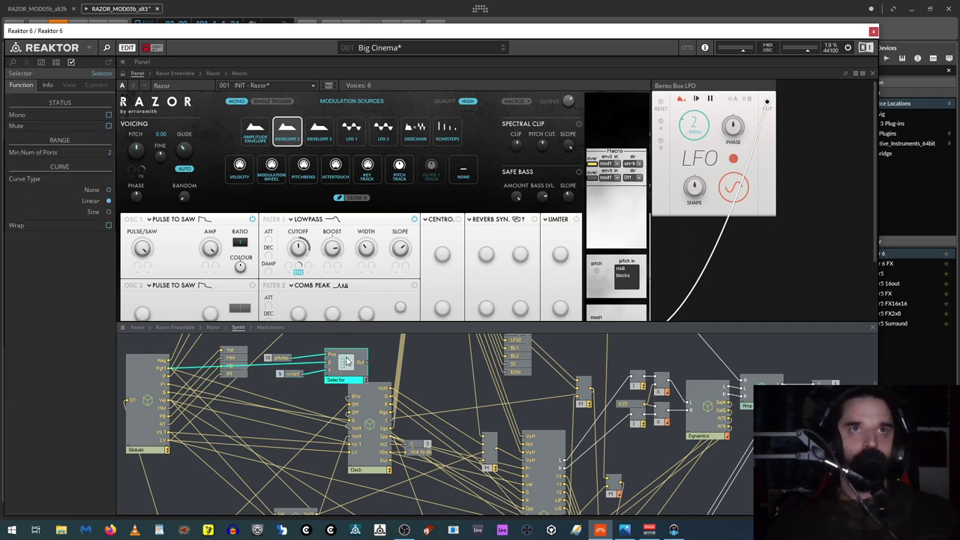
pyautogui.moveTo(367, 363); pyautogui.dragTo(524, 477)
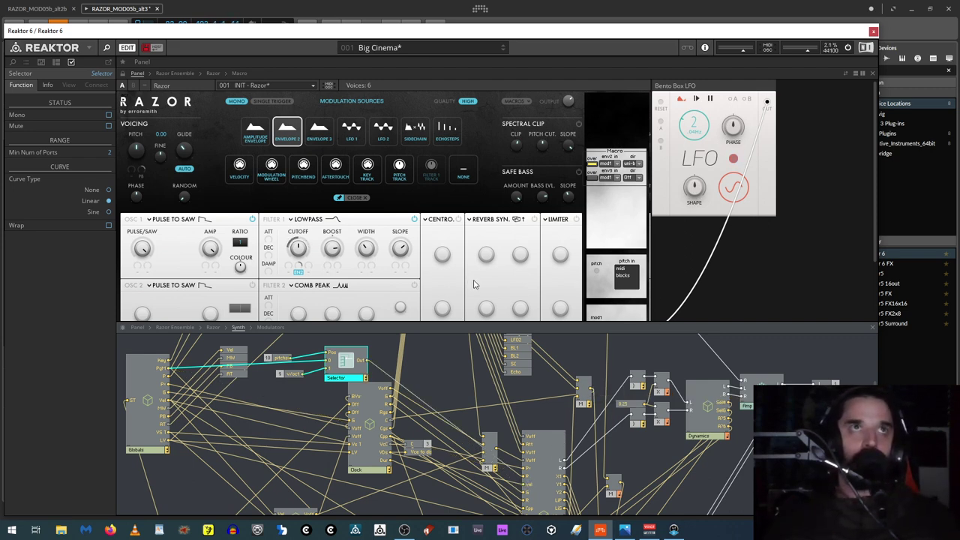
# Step: Enlarge the panel view and show the Bento Box blocks in the file browser
pyautogui.moveTo(675, 320); pyautogui.dragTo(684, 477)
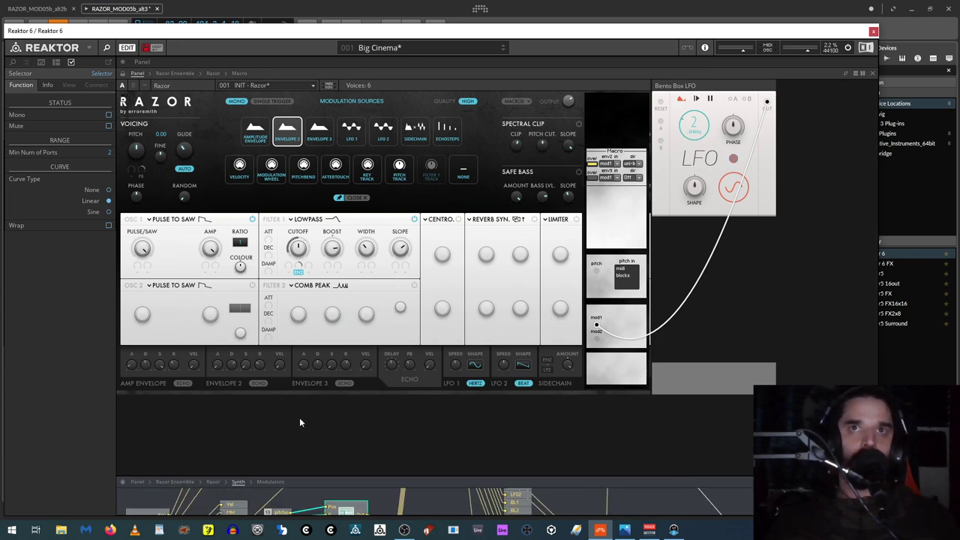
pyautogui.click(304, 435)
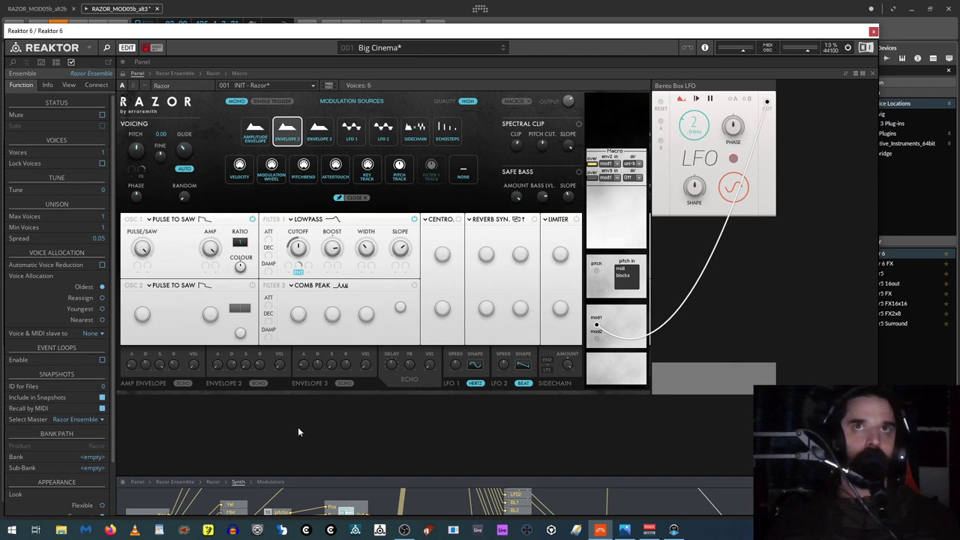
pyautogui.click(15, 62)
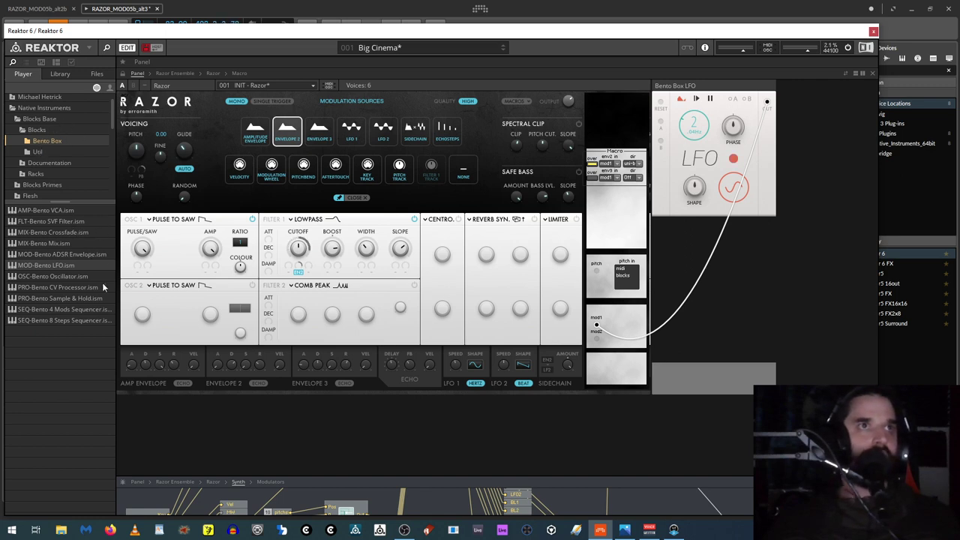
pyautogui.moveTo(60, 321); pyautogui.dragTo(318, 427)
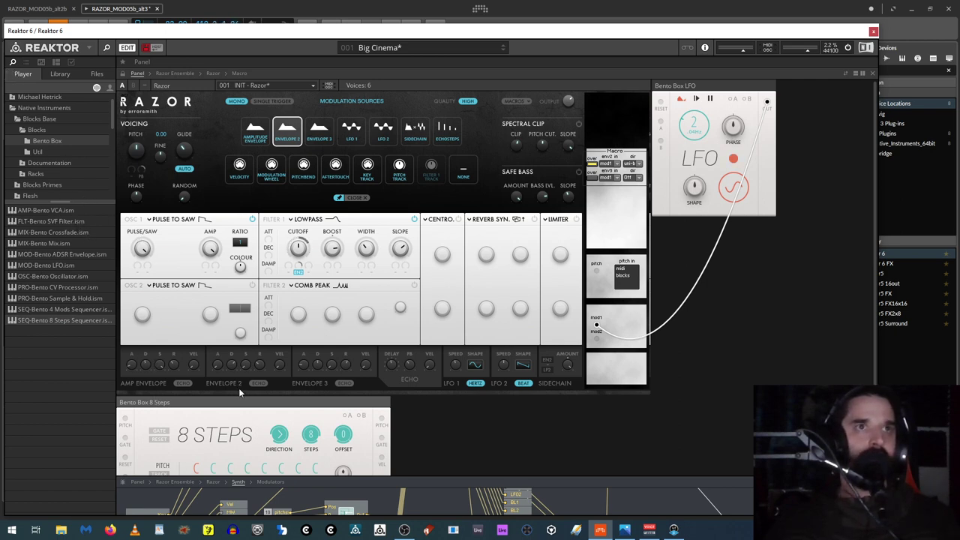
pyautogui.rightClick(229, 405)
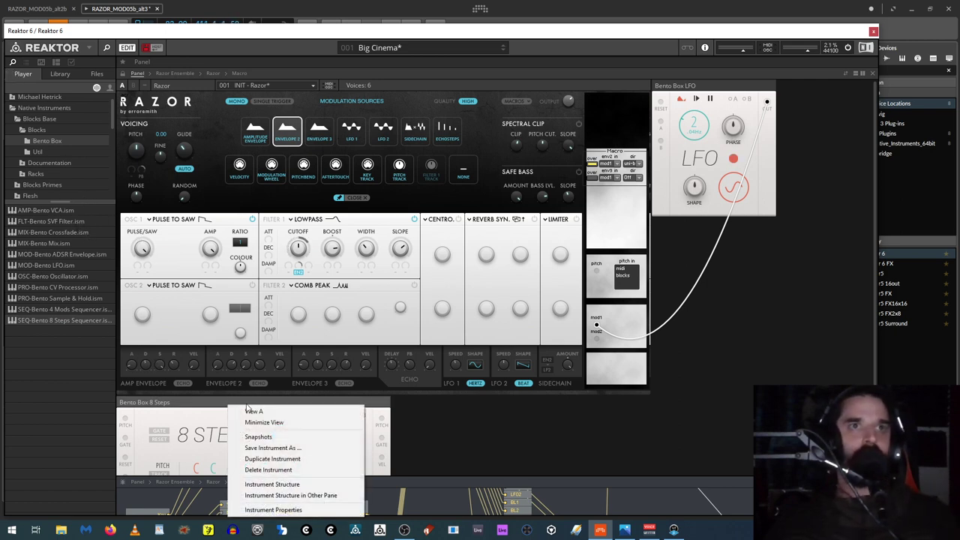
pyautogui.click(268, 471)
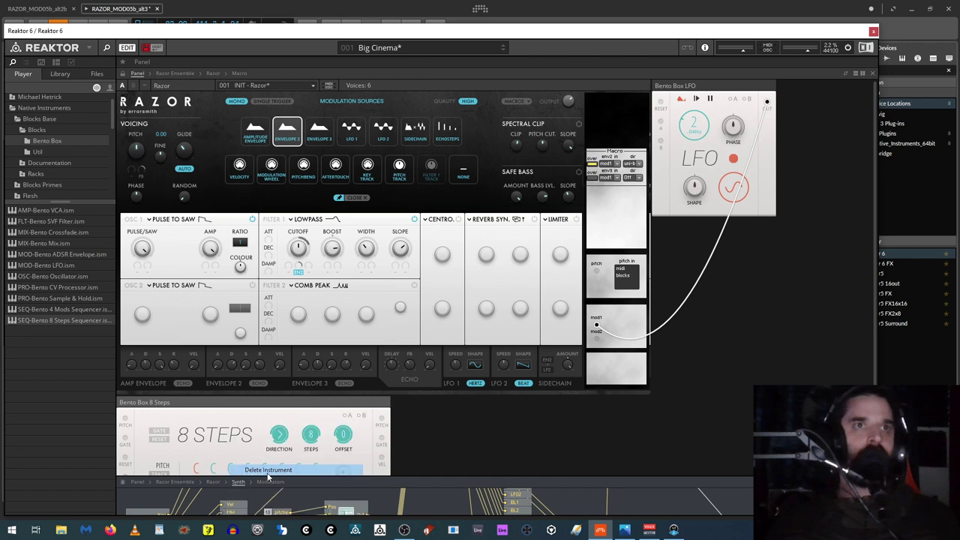
# Step: Add the UTL-Util Note In block below Razor and wire its Pitch output to Razor's pitch input
pyautogui.click(38, 152)
pyautogui.moveTo(73, 311); pyautogui.dragTo(168, 417)
pyautogui.scroll(-1, 309, 433)
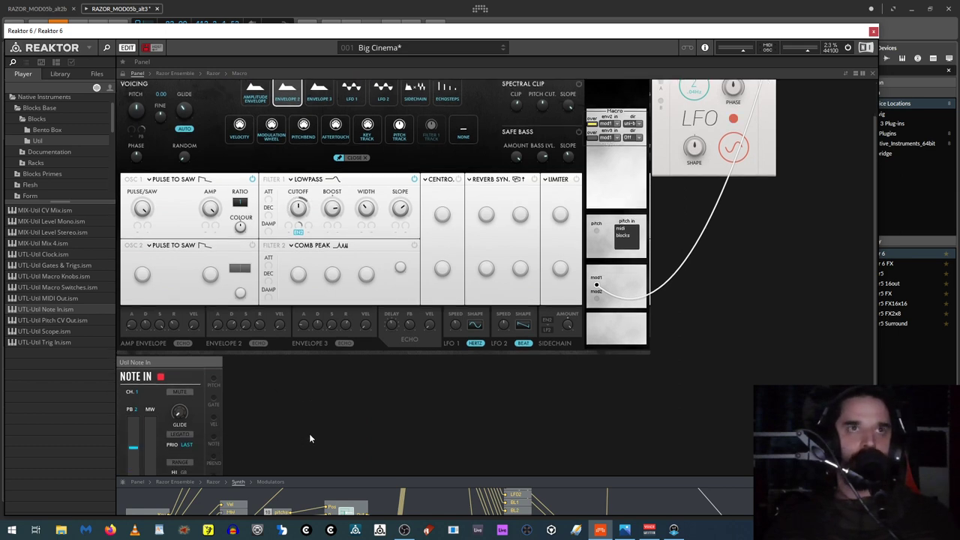
pyautogui.moveTo(214, 380); pyautogui.dragTo(597, 231)
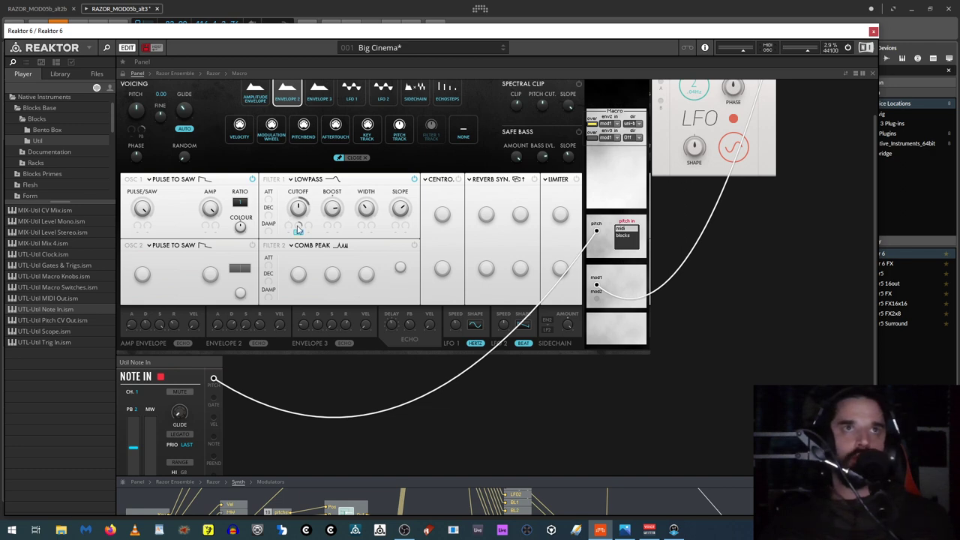
# Step: Set the filter 1 cutoff's modulation source to None and switch Razor's pitch in to blocks
pyautogui.click(464, 132)
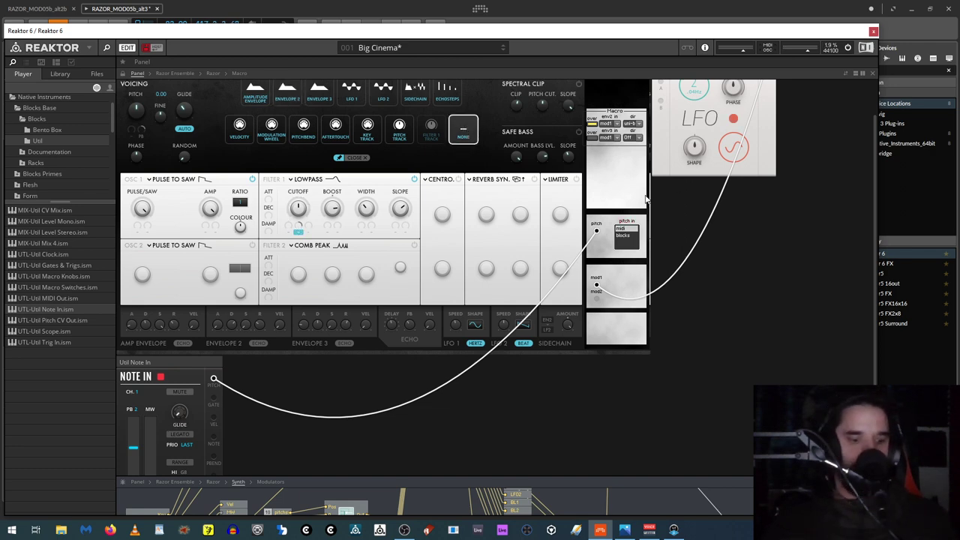
pyautogui.click(624, 237)
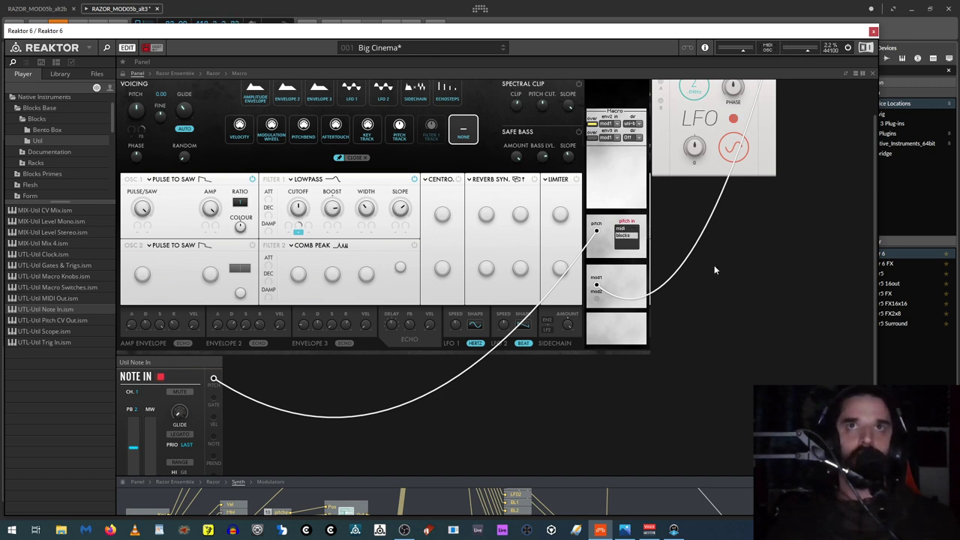
# Step: Try the Bento Box LFO at about 1 Hz as Razor's pitch source, and reconnect Note In's Pitch output to that input
pyautogui.scroll(2, 714, 265)
pyautogui.moveTo(768, 102); pyautogui.dragTo(597, 272)
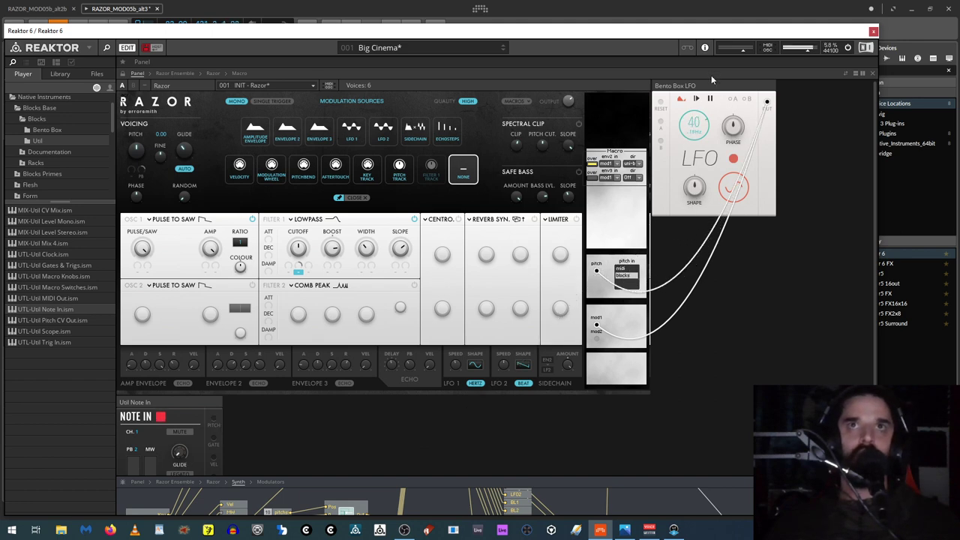
pyautogui.moveTo(687, 127); pyautogui.dragTo(682, 140)
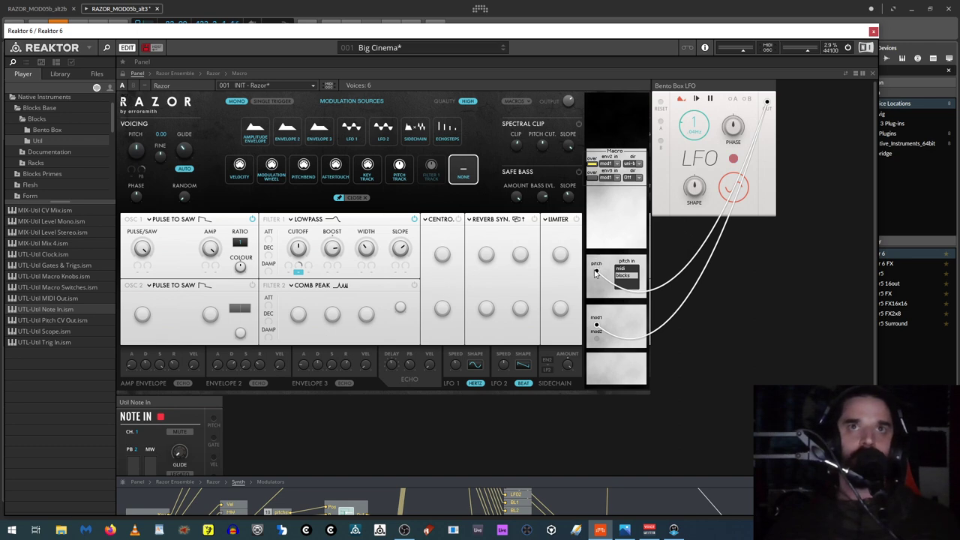
pyautogui.moveTo(597, 271); pyautogui.dragTo(214, 419)
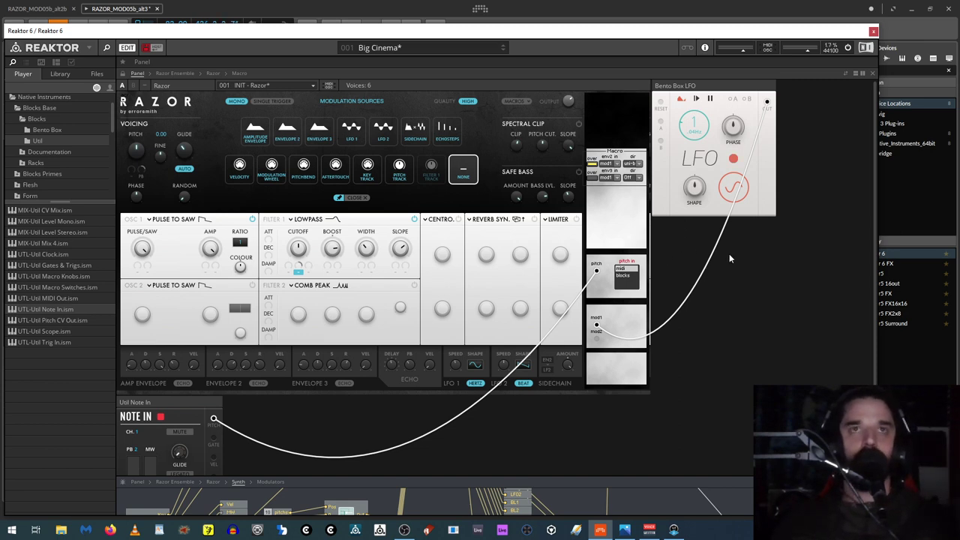
# Step: In the Razor Ensemble structure, move the Util Note In block clear of the Razor instrument to an empty area below it
pyautogui.click(236, 72)
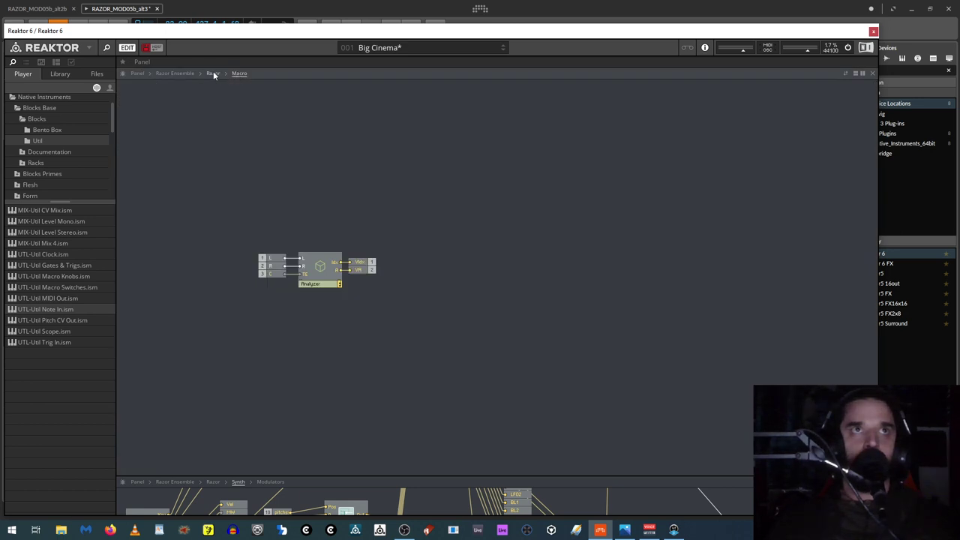
pyautogui.click(211, 73)
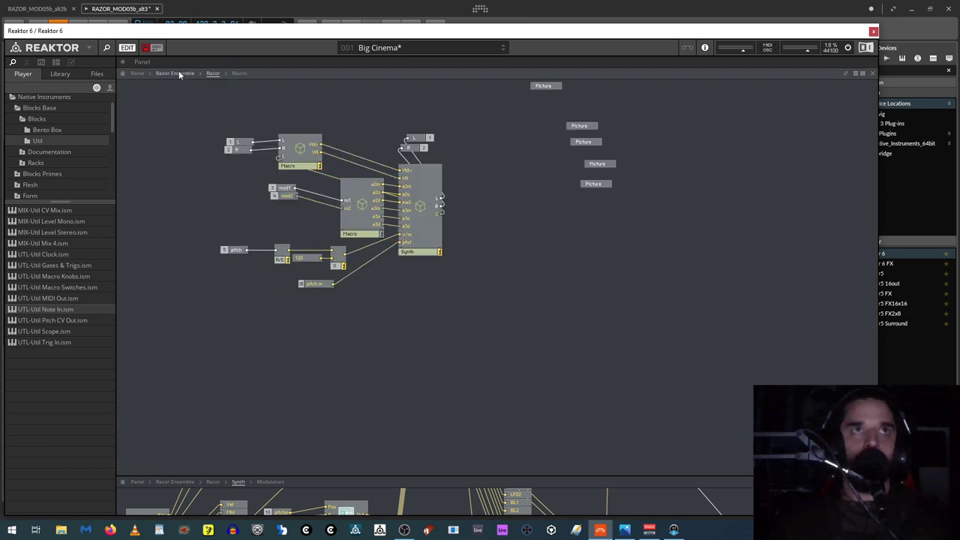
pyautogui.click(178, 73)
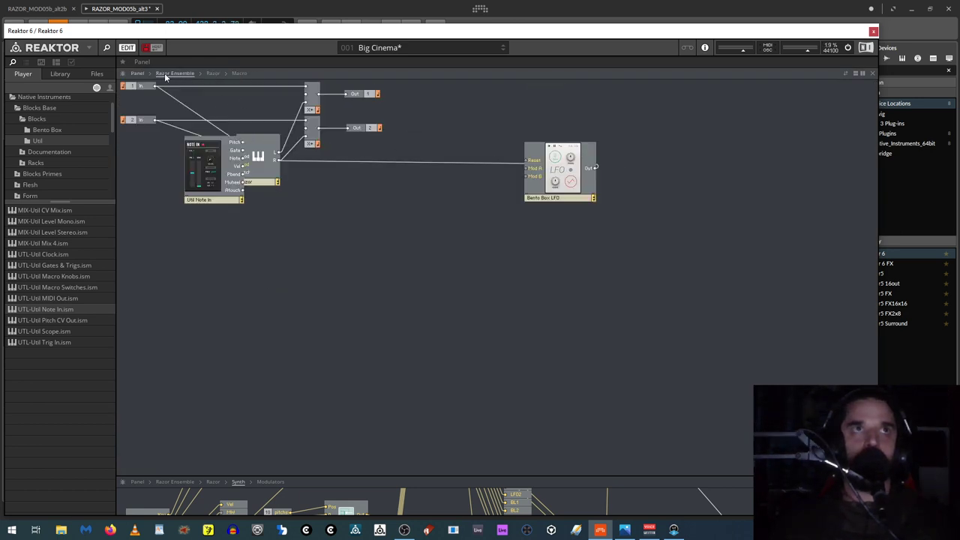
pyautogui.moveTo(206, 165); pyautogui.dragTo(311, 324)
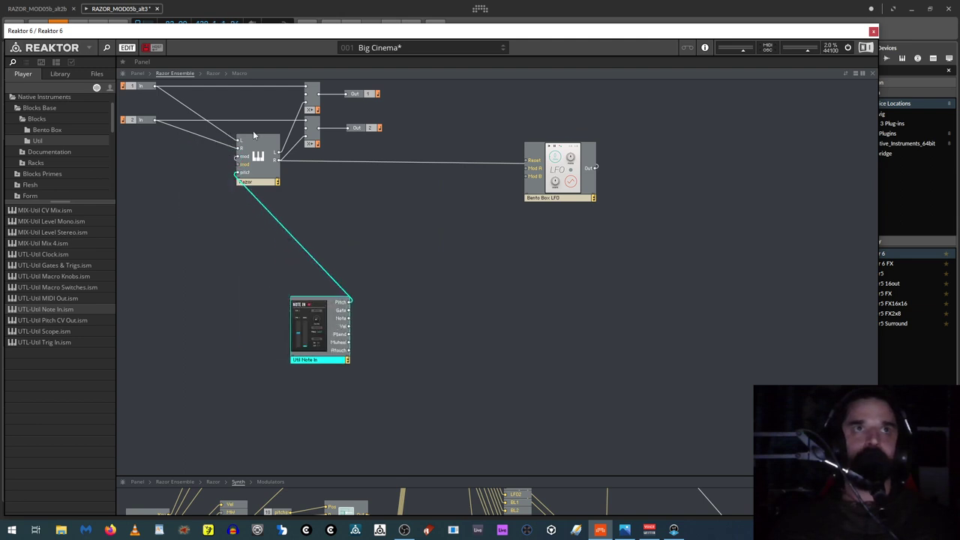
pyautogui.click(253, 136)
pyautogui.doubleClick(257, 147)
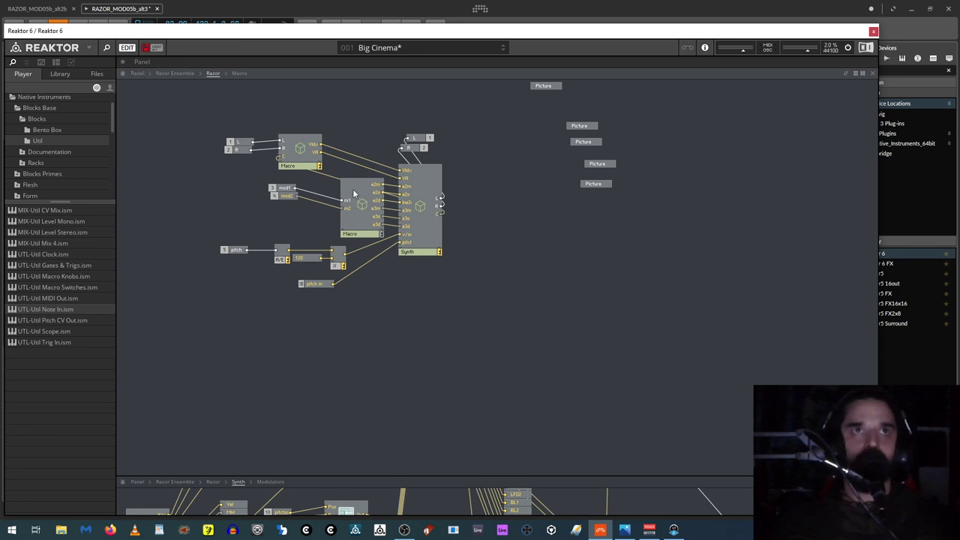
pyautogui.click(304, 147)
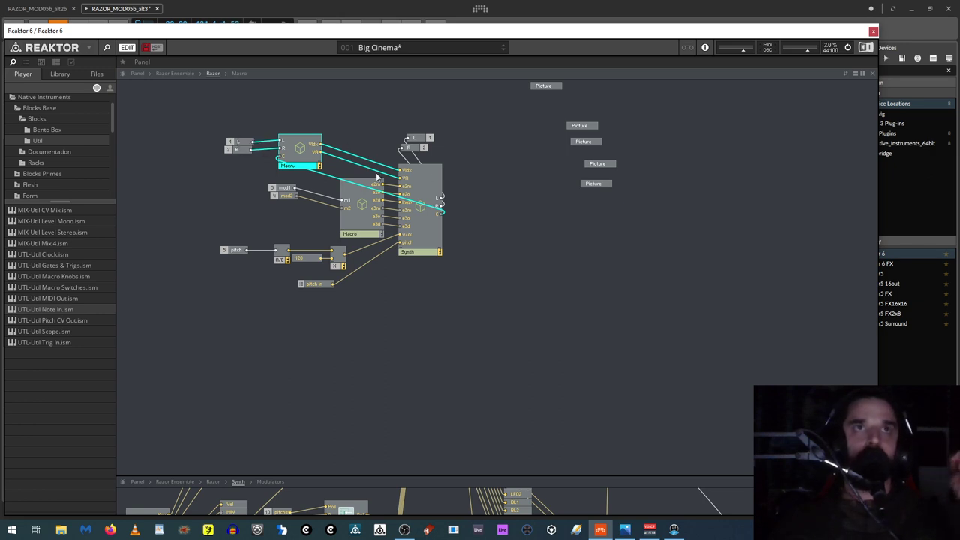
pyautogui.click(172, 73)
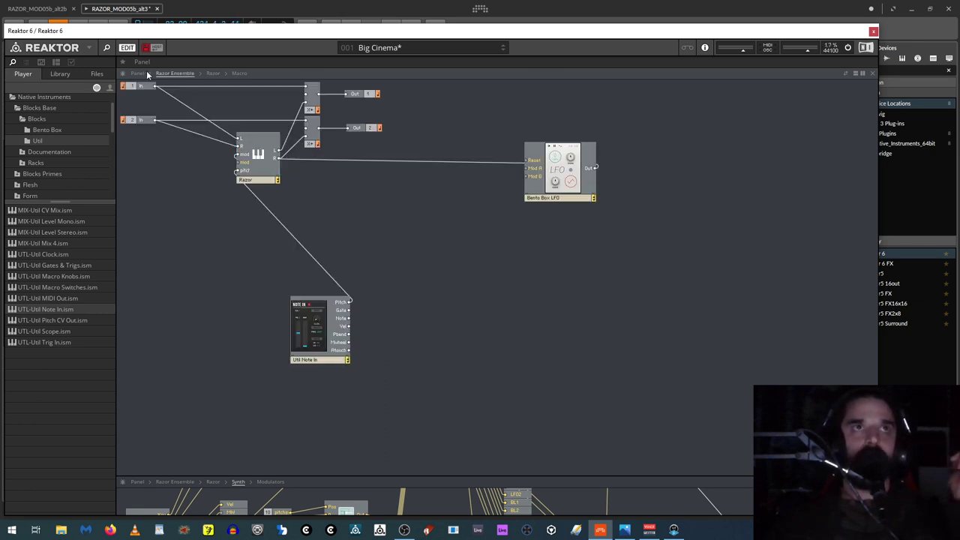
# Step: Open the Bento Box LFO's structure and copy its Out port
pyautogui.click(558, 161)
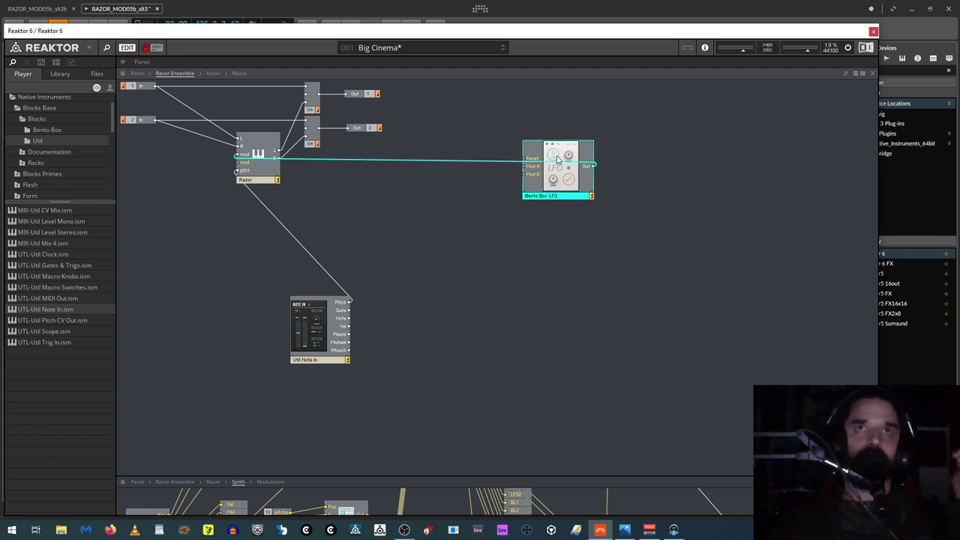
pyautogui.doubleClick(568, 155)
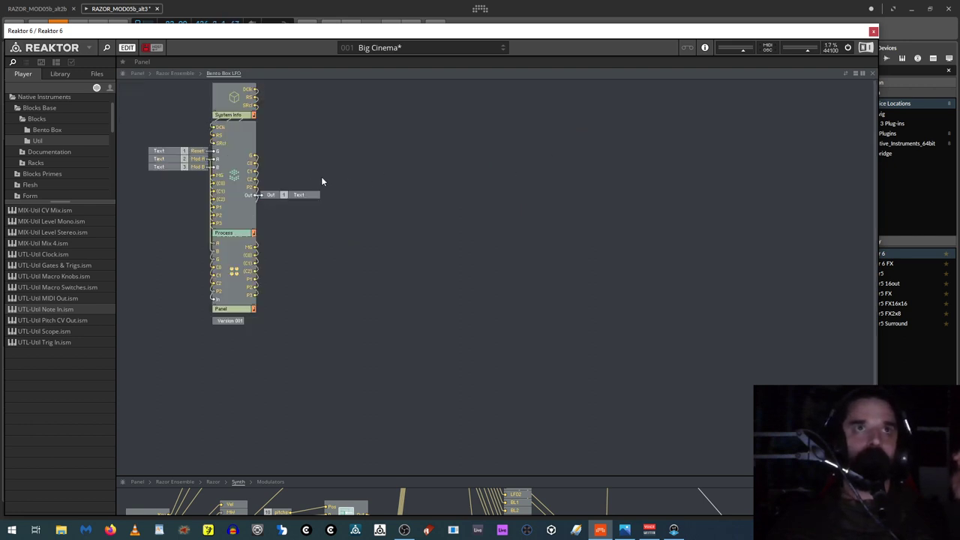
pyautogui.click(274, 195)
pyautogui.rightClick(273, 195)
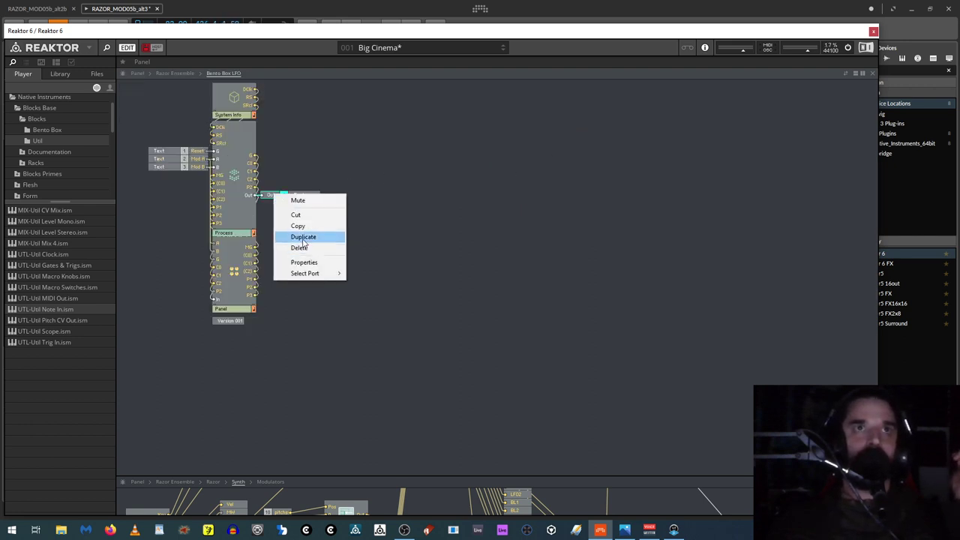
pyautogui.click(300, 225)
# Step: Paste the copied Out port into the Razor structure beside Synth and name it L
pyautogui.click(137, 74)
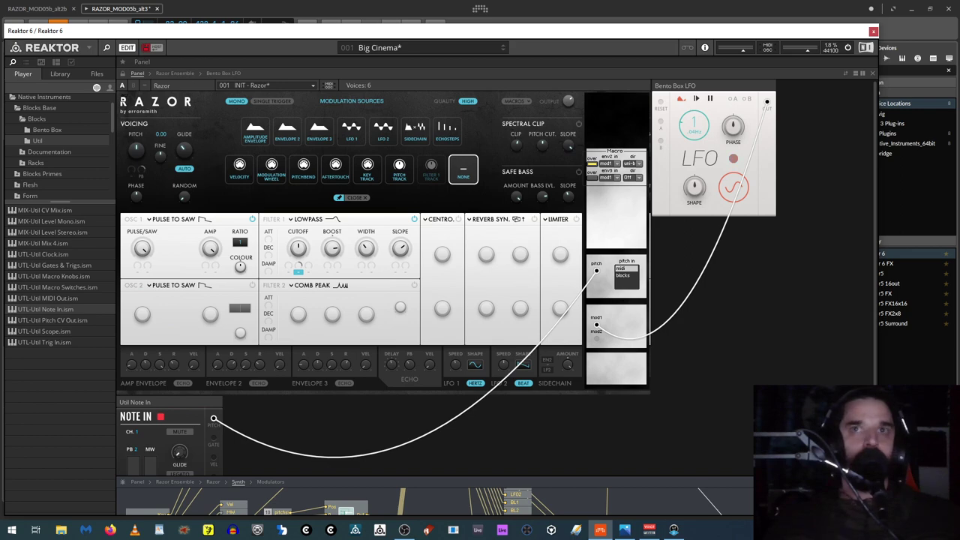
pyautogui.moveTo(658, 474); pyautogui.dragTo(148, 199)
pyautogui.click(212, 198)
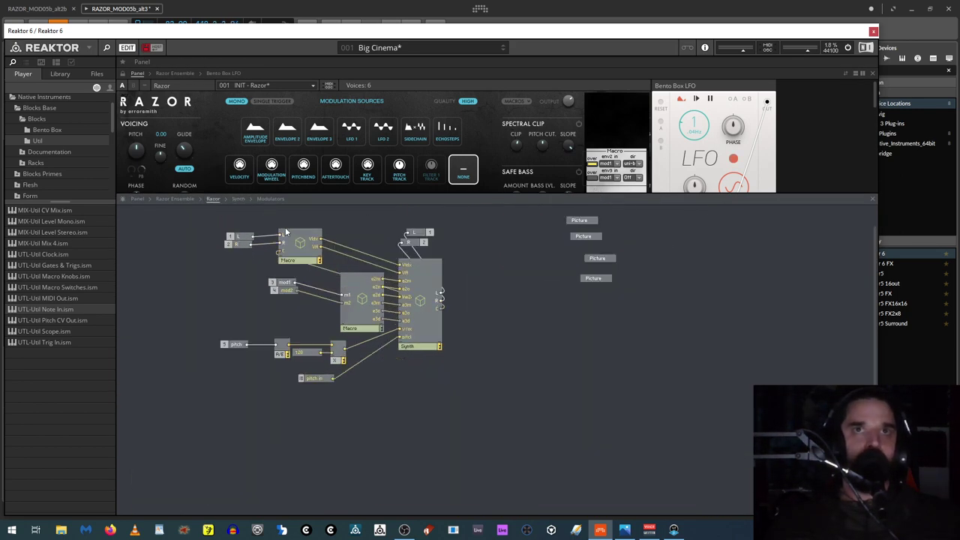
pyautogui.rightClick(530, 350)
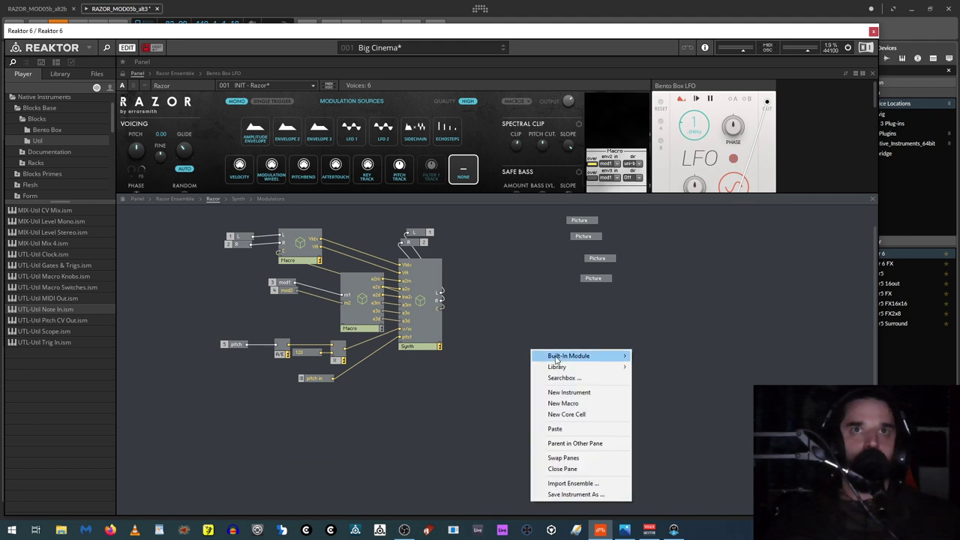
pyautogui.click(565, 431)
pyautogui.doubleClick(546, 356)
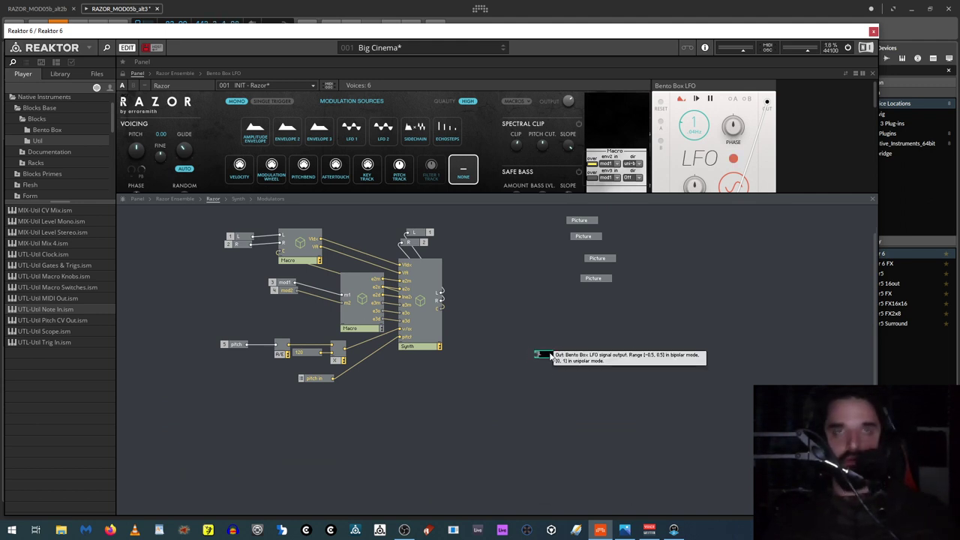
# Step: Make the new L port and its label visible on the panel, and place it in the lowest blank box beside Razor
pyautogui.click(71, 62)
pyautogui.click(70, 85)
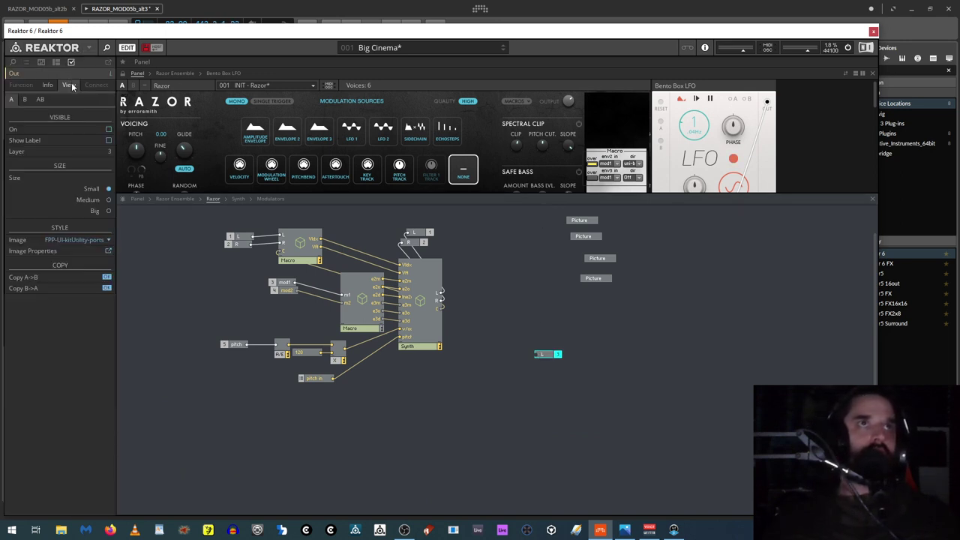
pyautogui.click(109, 129)
pyautogui.click(108, 141)
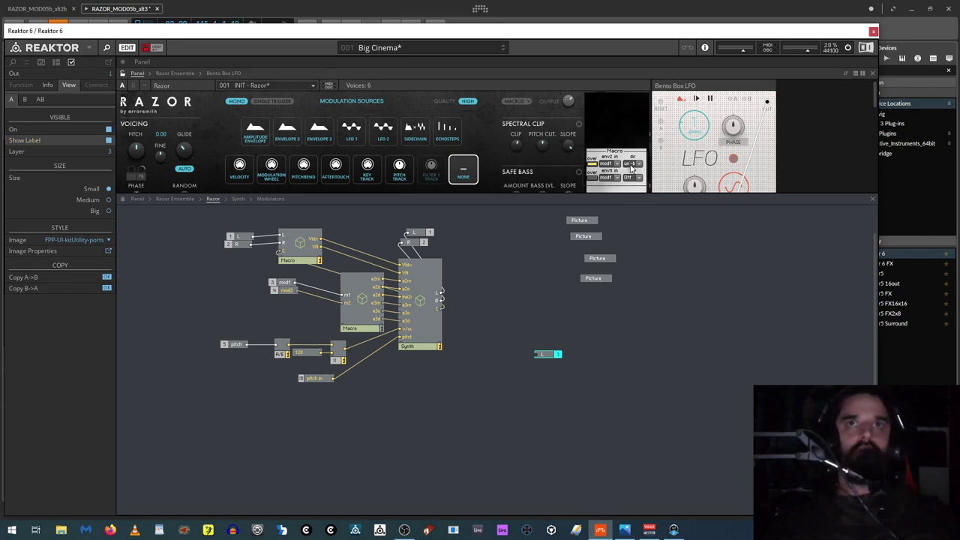
pyautogui.scroll(-1, 634, 168)
pyautogui.scroll(-1, 634, 168)
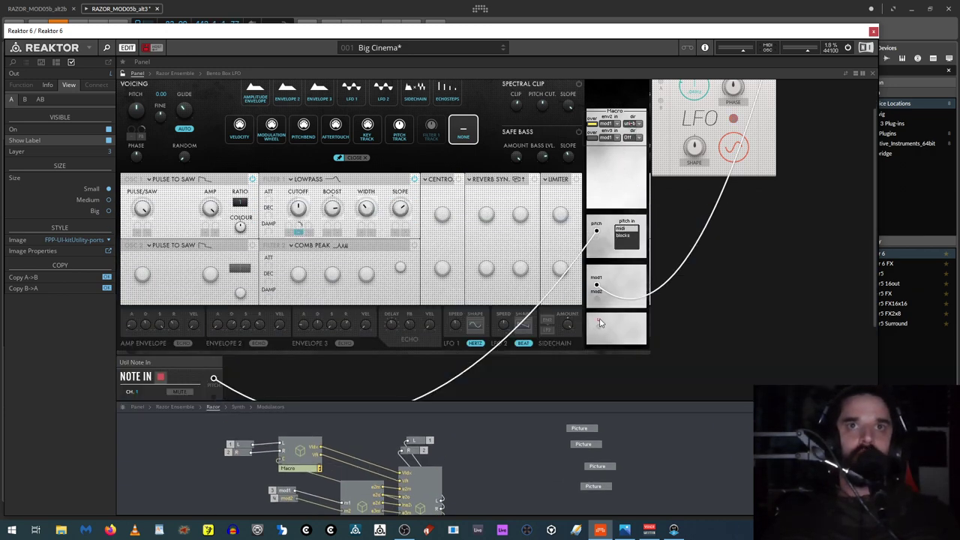
# Step: Duplicate the new L port, name the copy R, and place it beside L on the panel
pyautogui.moveTo(629, 401); pyautogui.dragTo(586, 228)
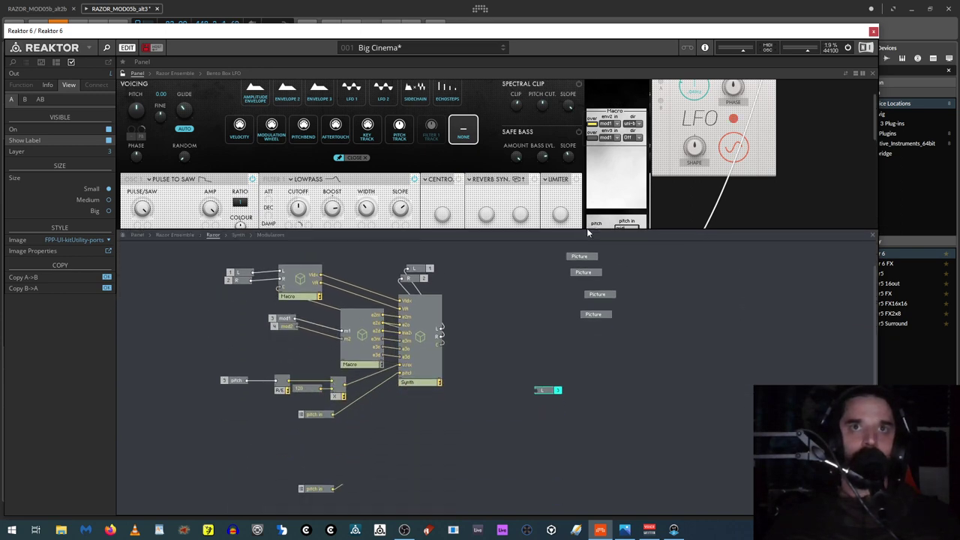
pyautogui.hotkey('ctrl', 'd')
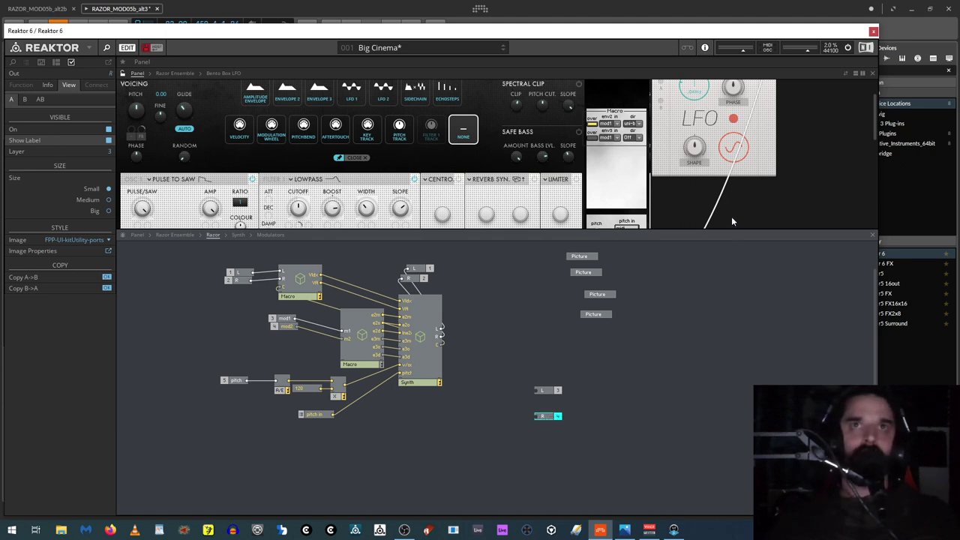
pyautogui.moveTo(732, 231); pyautogui.dragTo(725, 389)
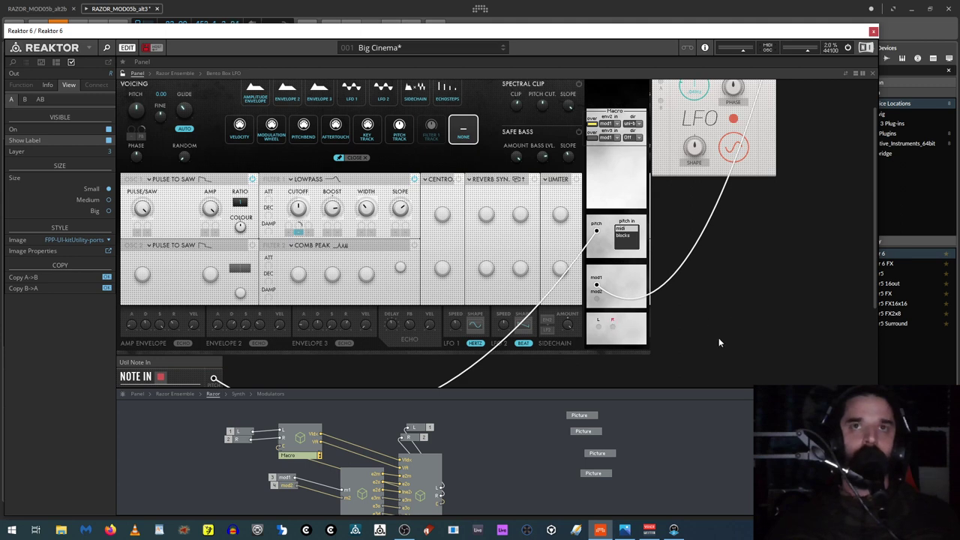
# Step: In the Razor structure, move the new L and R ports closer to Synth and the original L and R outputs just above them
pyautogui.scroll(-2, 514, 487)
pyautogui.moveTo(527, 450); pyautogui.dragTo(558, 506)
pyautogui.click(558, 505)
pyautogui.scroll(4, 459, 439)
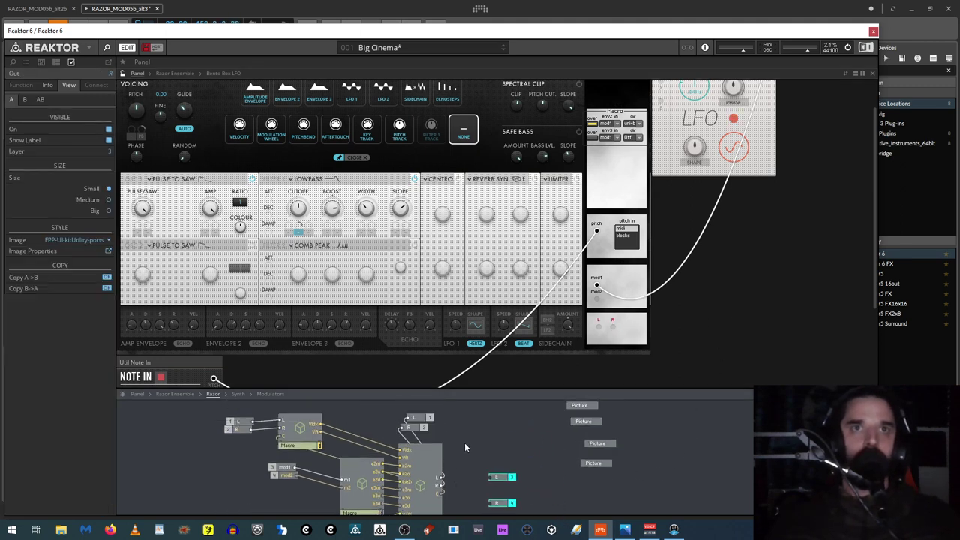
pyautogui.moveTo(387, 438); pyautogui.dragTo(488, 472)
pyautogui.scroll(-2, 480, 452)
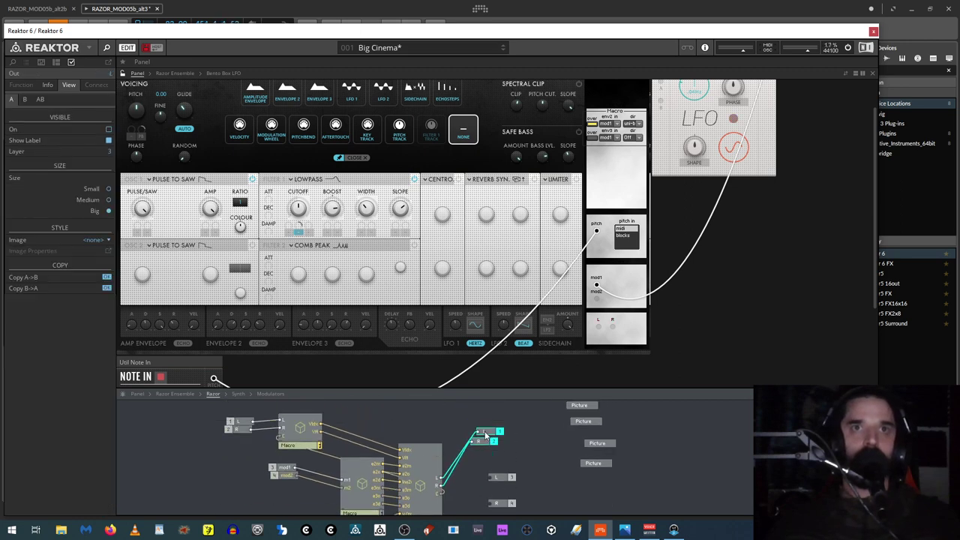
# Step: Delete the original L and R outputs and wire Synth's L and R to the new L and R ports
pyautogui.rightClick(486, 435)
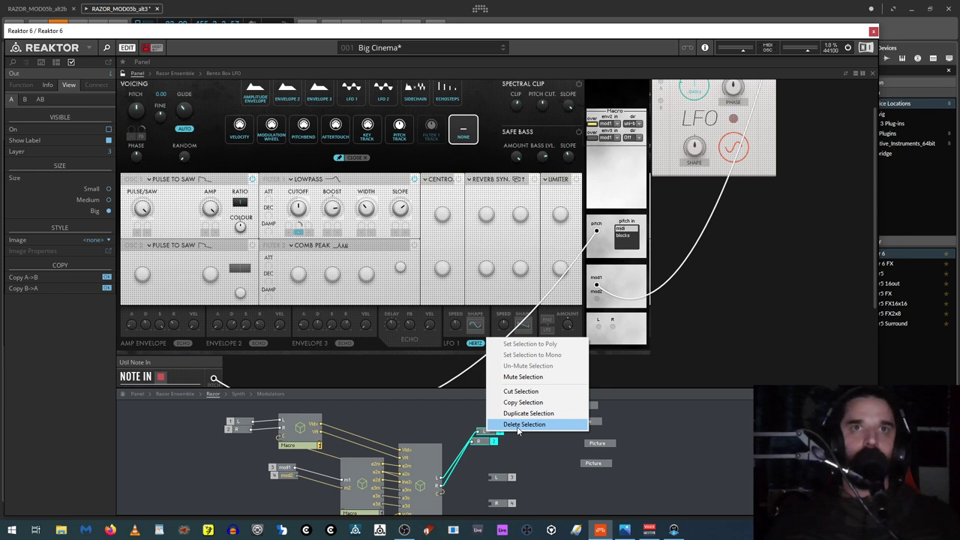
pyautogui.click(519, 430)
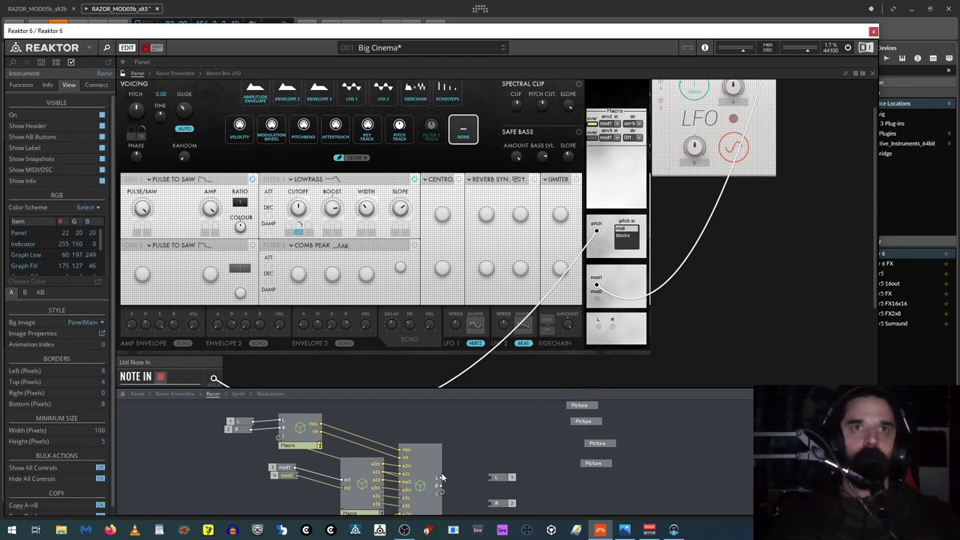
pyautogui.moveTo(439, 478)
pyautogui.mouseDown()
pyautogui.moveTo(494, 480)
pyautogui.moveTo(440, 486)
pyautogui.mouseUp()
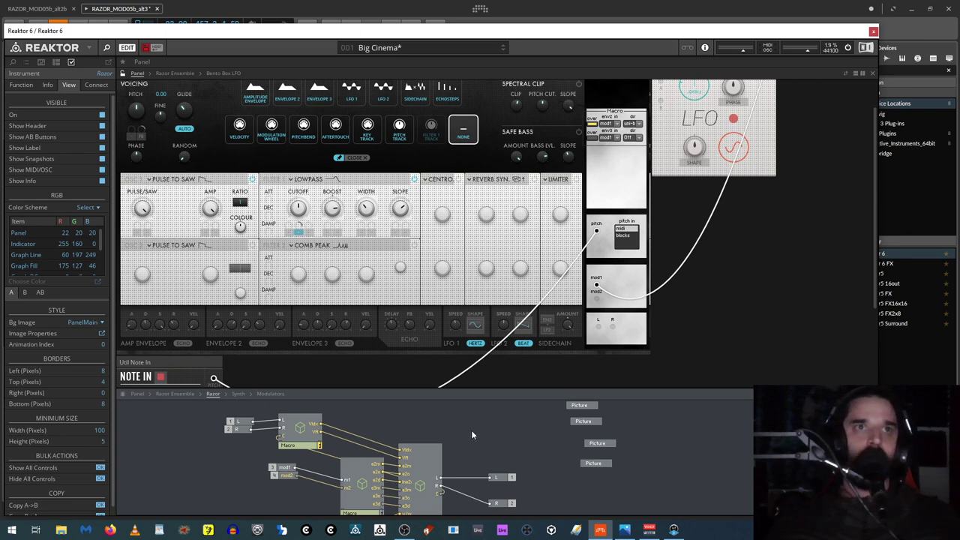
# Step: In the Razor Ensemble structure, wire Razor's L and R outputs to the adders feeding Out 1 and Out 2, and reposition Razor near Bento Box LFO
pyautogui.click(179, 394)
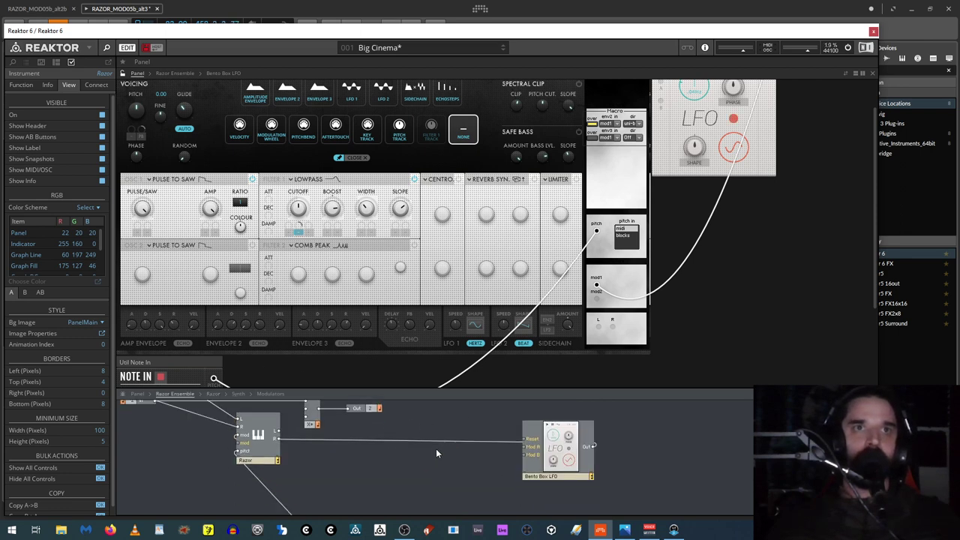
pyautogui.moveTo(256, 428)
pyautogui.mouseDown()
pyautogui.moveTo(256, 415)
pyautogui.moveTo(246, 415)
pyautogui.mouseUp()
pyautogui.scroll(2, 275, 451)
pyautogui.moveTo(272, 461); pyautogui.dragTo(307, 428)
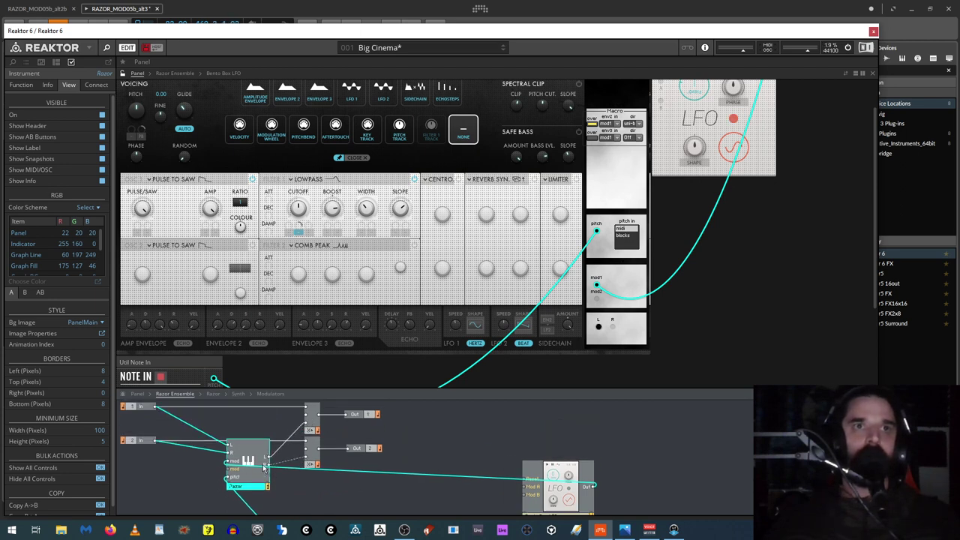
pyautogui.moveTo(248, 453); pyautogui.dragTo(456, 448)
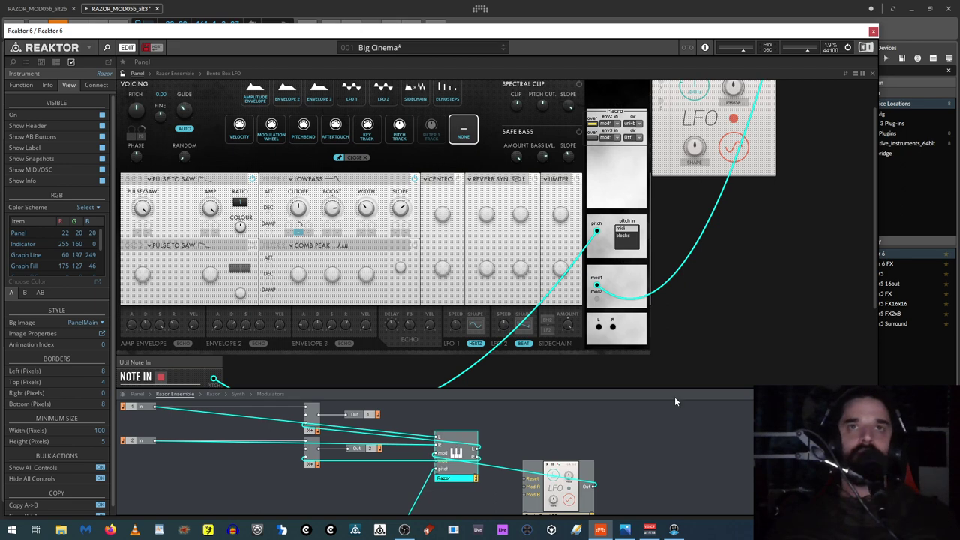
# Step: Lock the ensemble panel against layout editing and give it more height above the structure view
pyautogui.scroll(2, 368, 247)
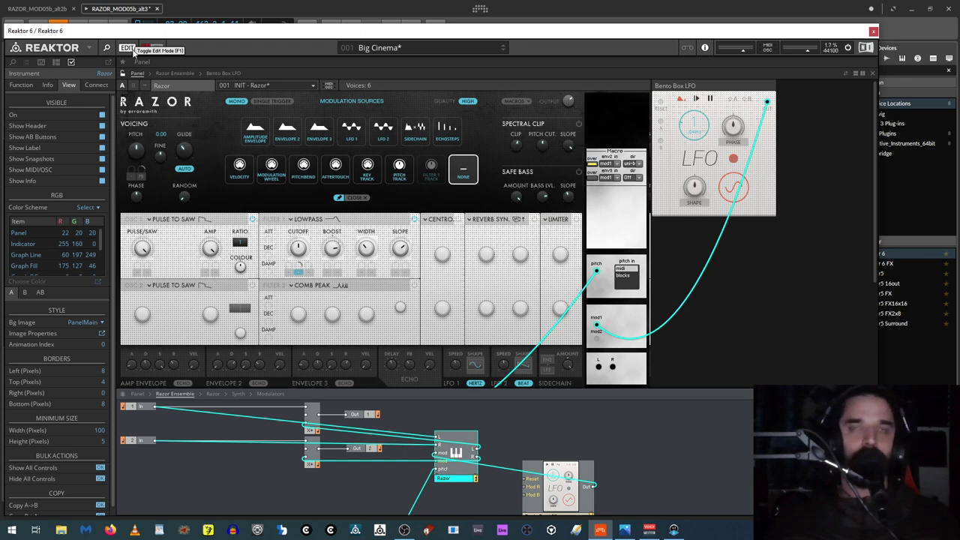
pyautogui.click(124, 74)
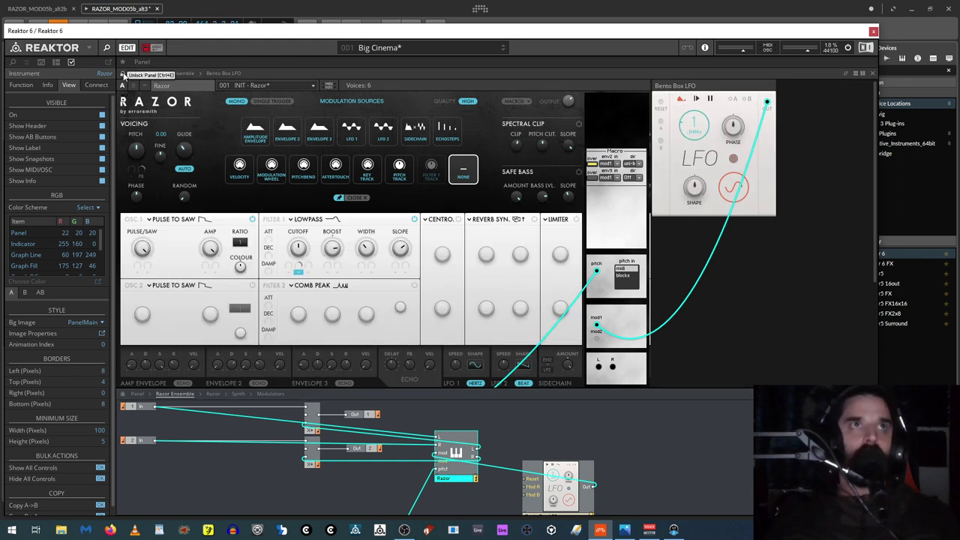
pyautogui.moveTo(486, 386); pyautogui.dragTo(483, 409)
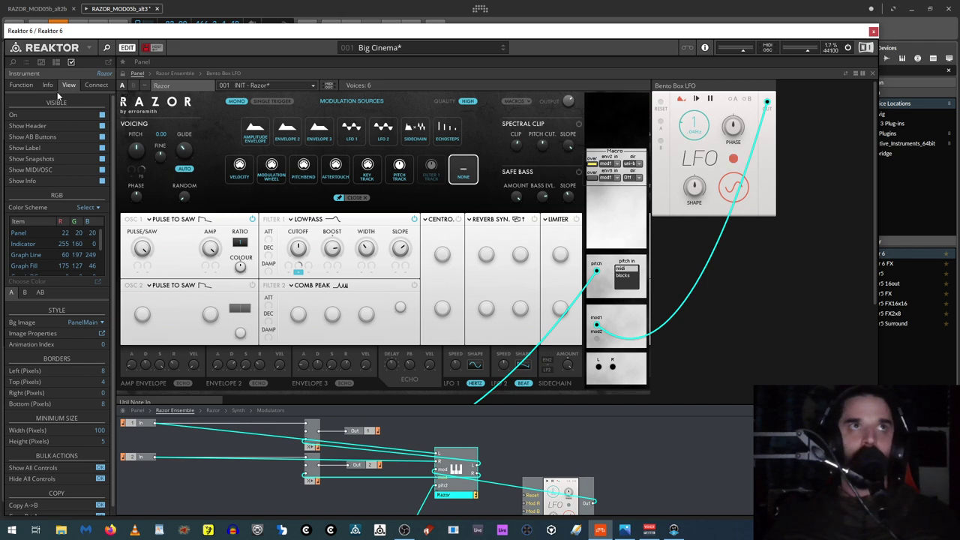
# Step: Copy Razor's panel view A to view B, and check view B before returning to view A
pyautogui.click(214, 411)
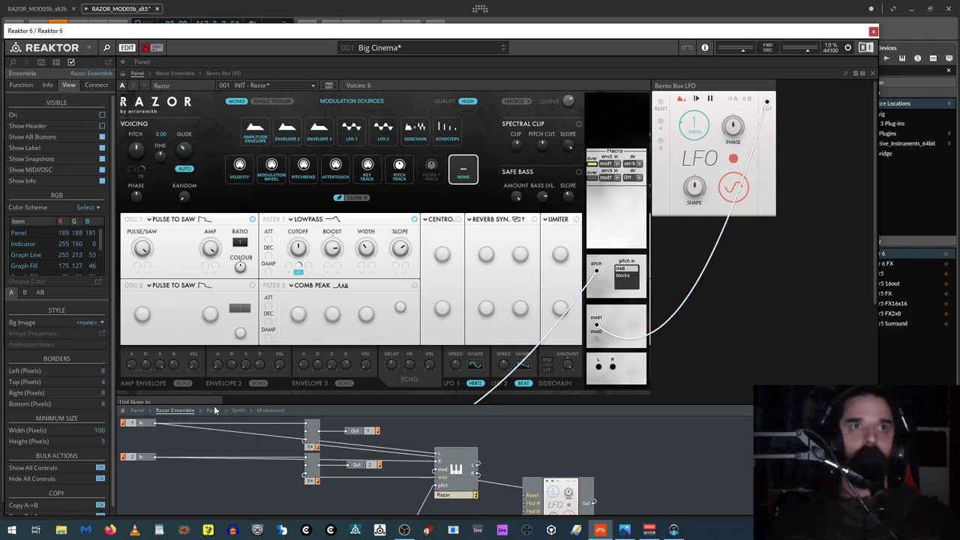
pyautogui.click(213, 411)
pyautogui.moveTo(391, 405); pyautogui.dragTo(390, 220)
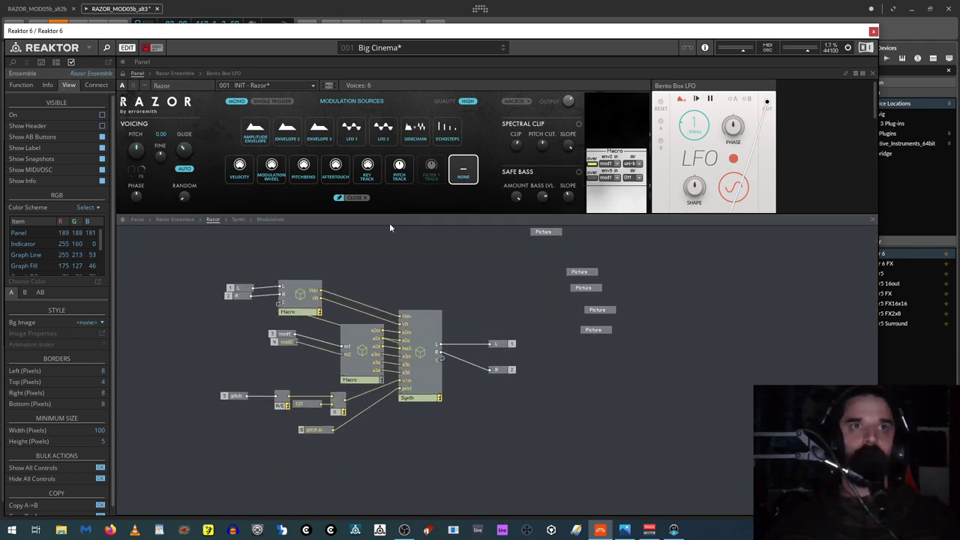
pyautogui.click(173, 219)
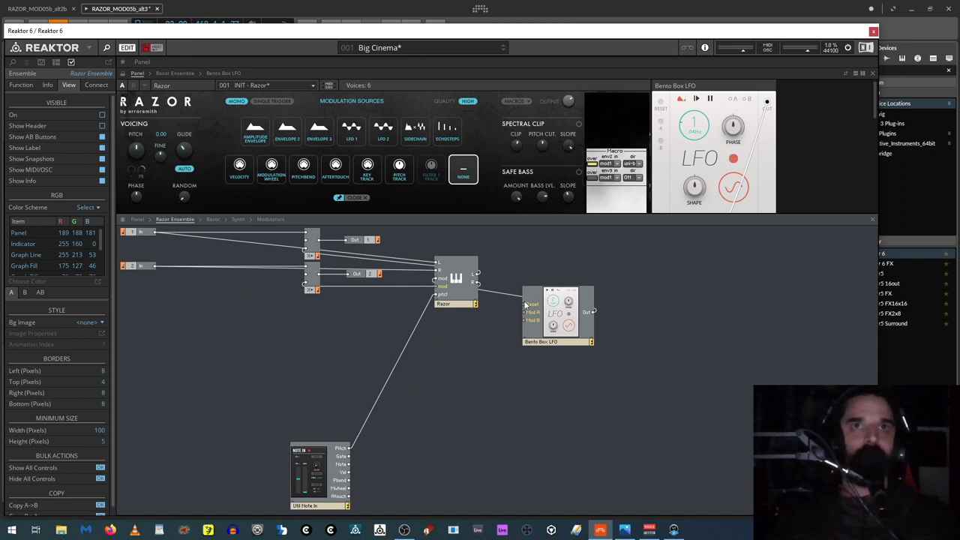
pyautogui.click(462, 271)
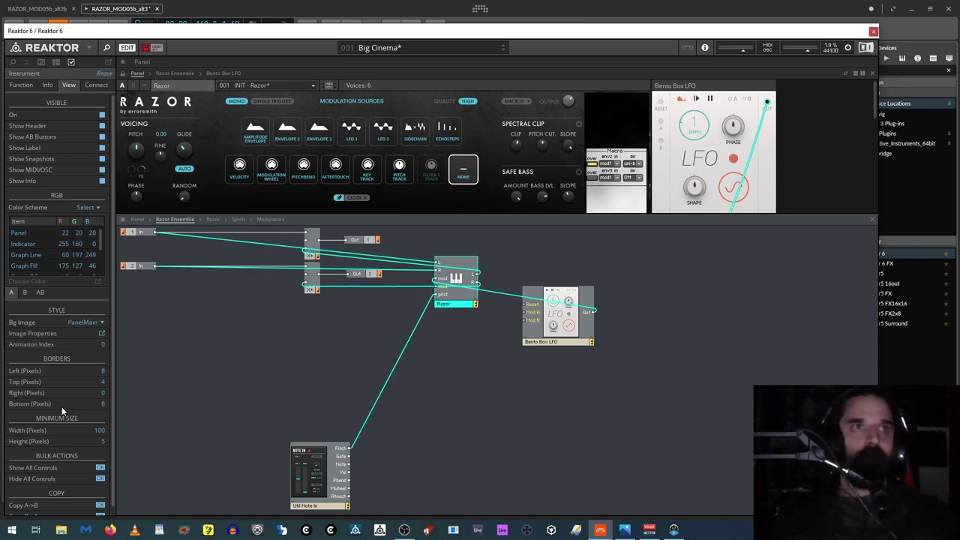
pyautogui.scroll(-1, 97, 426)
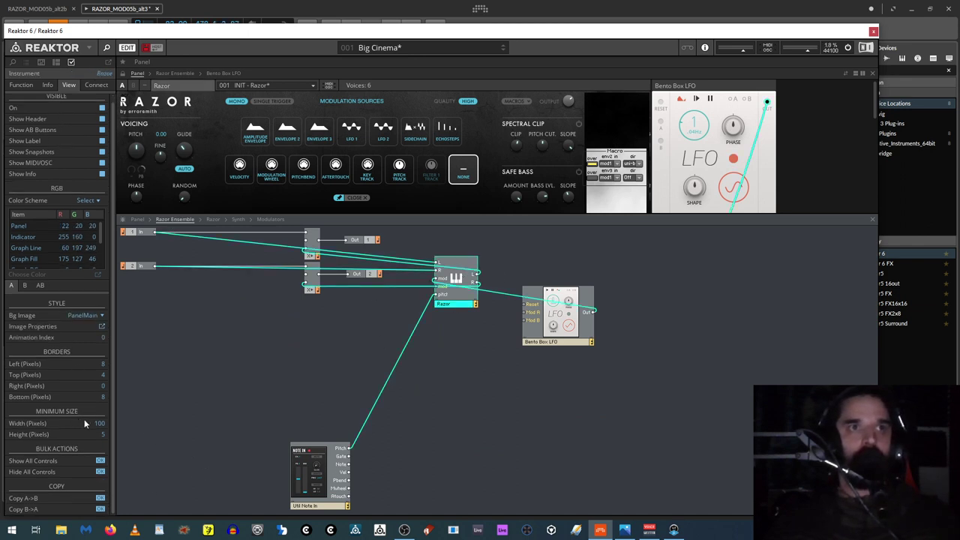
pyautogui.click(100, 499)
pyautogui.click(132, 85)
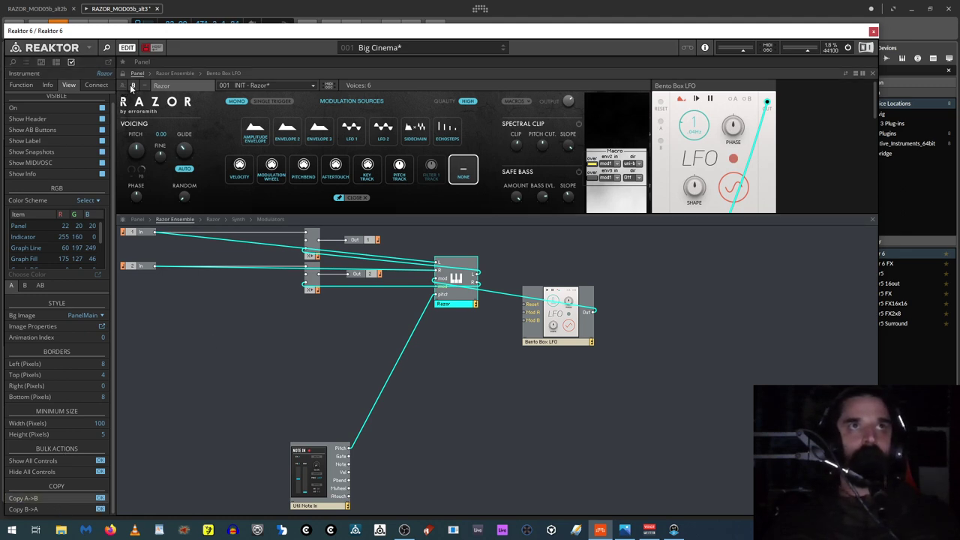
pyautogui.moveTo(290, 214); pyautogui.dragTo(263, 456)
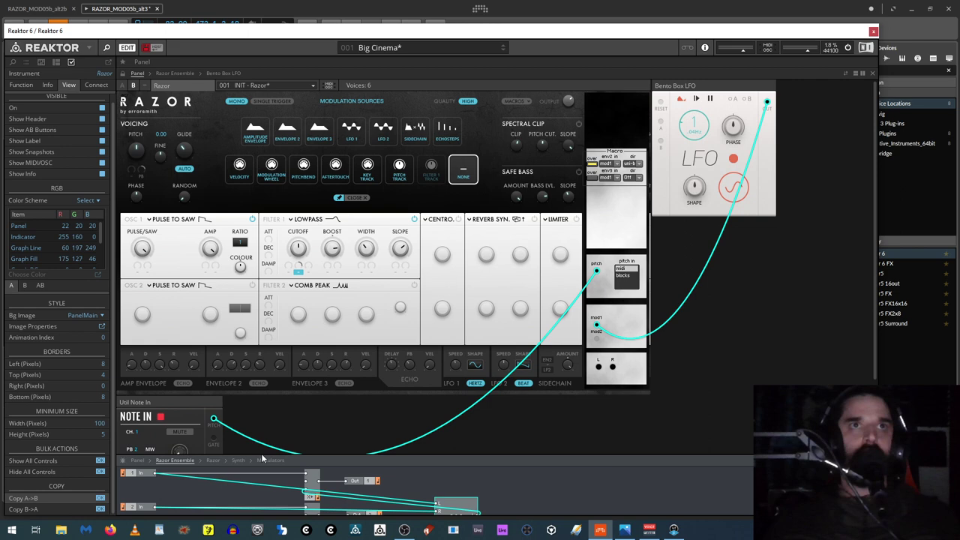
pyautogui.click(122, 88)
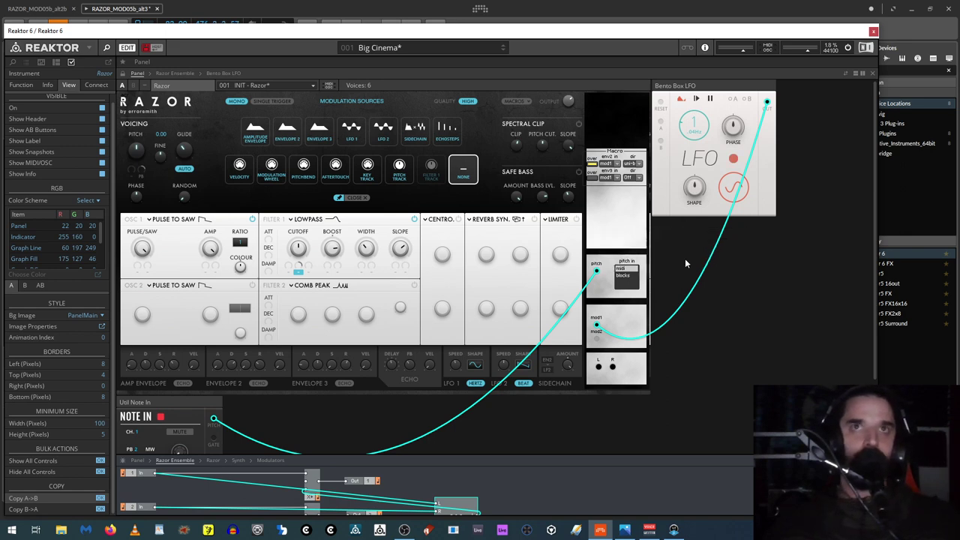
# Step: Move Razor closer to the Note In block and save it as instrument Razor_mod_tut_version in the instruments folder
pyautogui.moveTo(422, 453); pyautogui.dragTo(398, 228)
pyautogui.moveTo(461, 279); pyautogui.dragTo(378, 357)
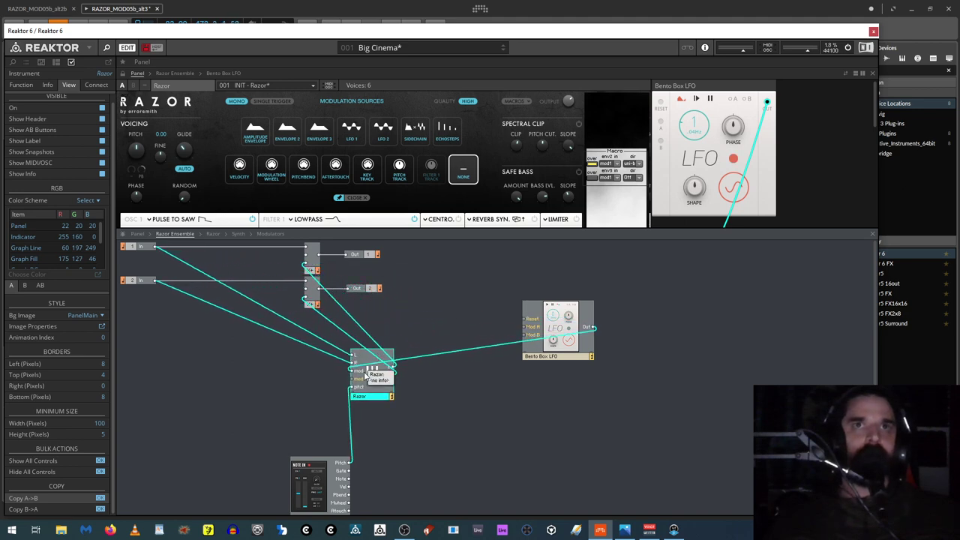
pyautogui.rightClick(365, 373)
pyautogui.click(415, 449)
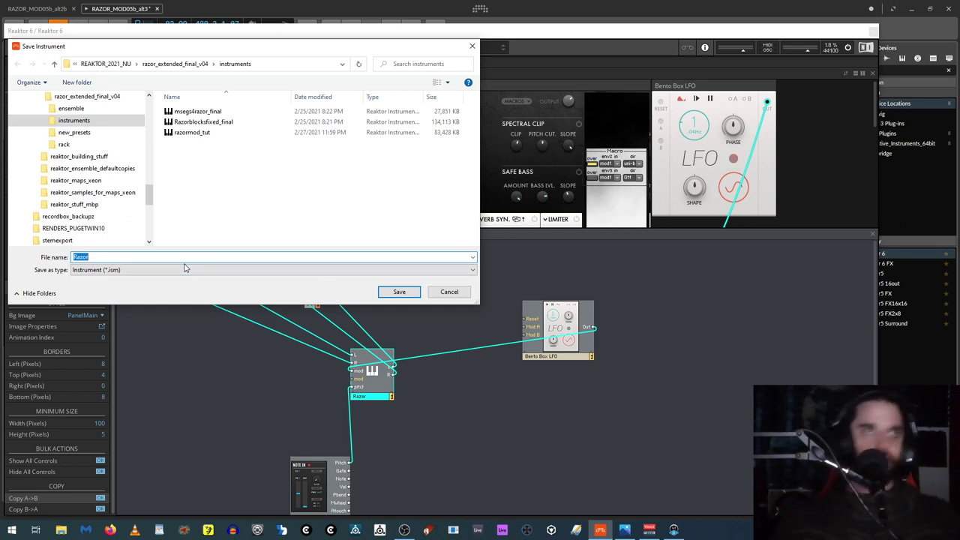
pyautogui.click(187, 258)
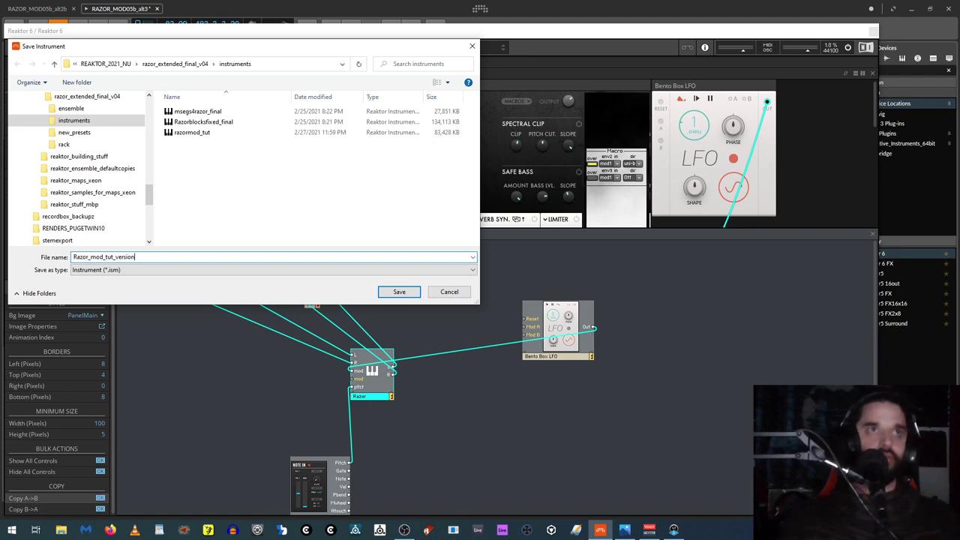
pyautogui.click(392, 296)
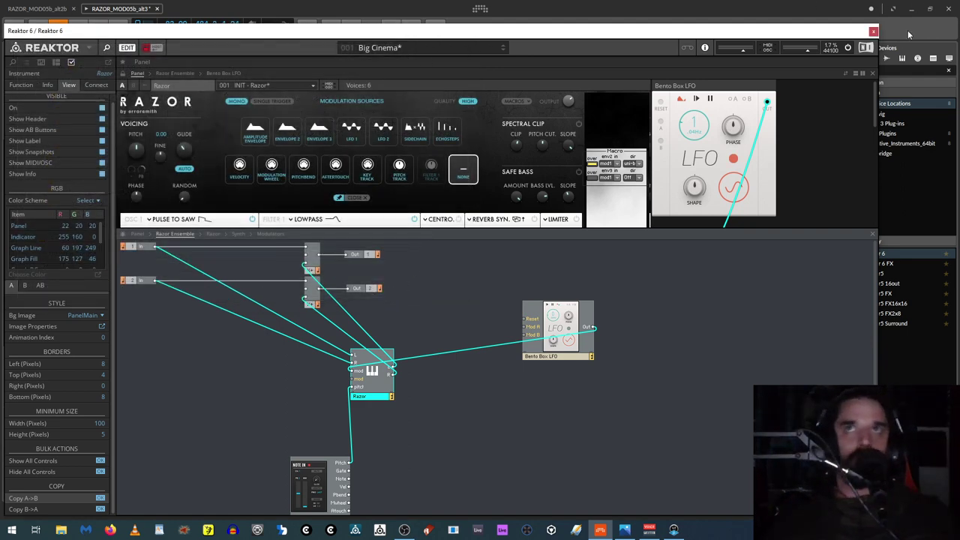
# Step: Close the Reaktor window, deactivate its track in Bitwig, and add a new instrument track
pyautogui.click(873, 33)
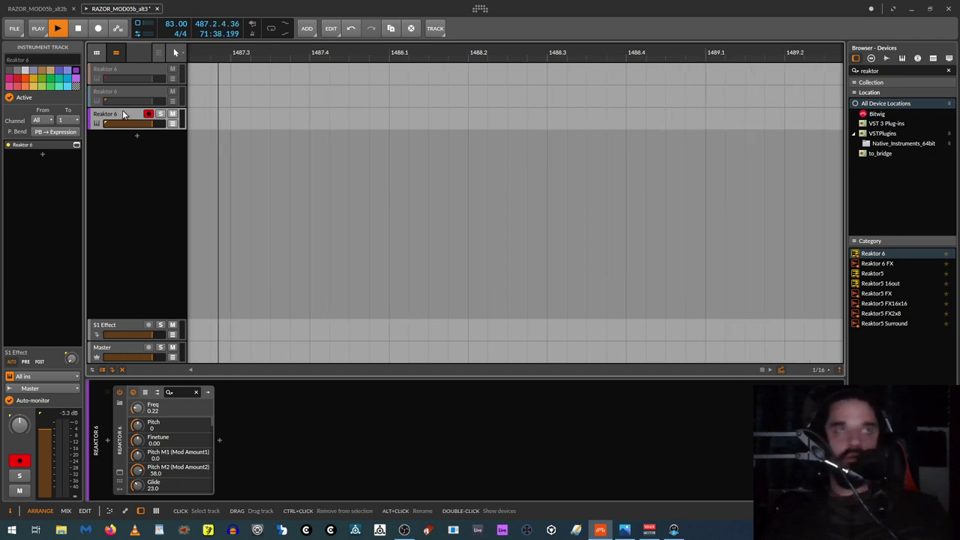
pyautogui.hotkey('alt', 'a')
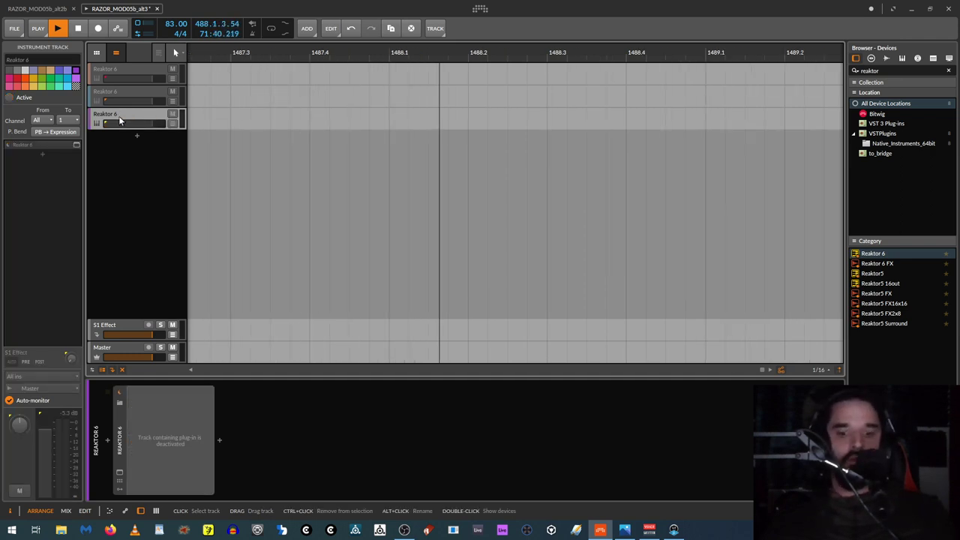
pyautogui.hotkey('ctrl', 't')
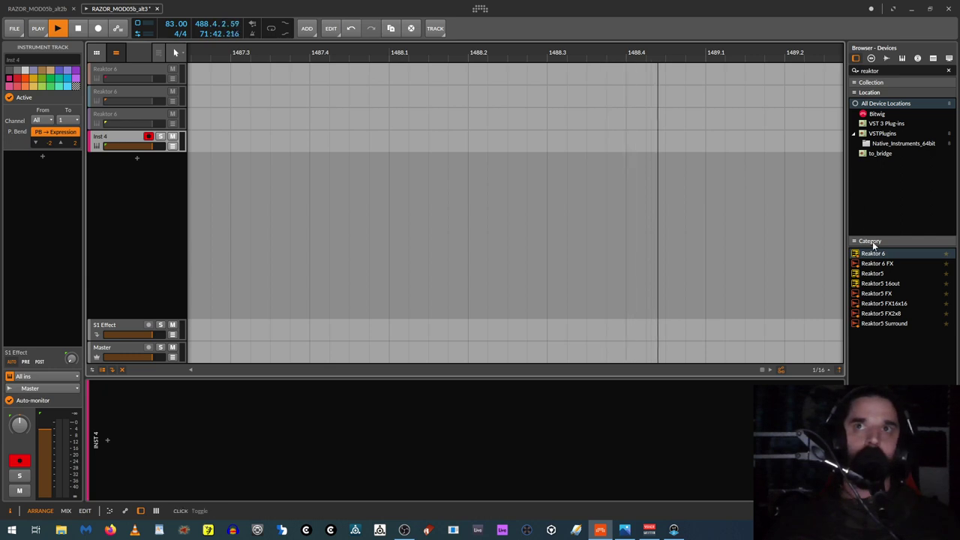
# Step: Load Reaktor 6 on the new instrument track and start a new Patch rack
pyautogui.moveTo(874, 254); pyautogui.dragTo(101, 146)
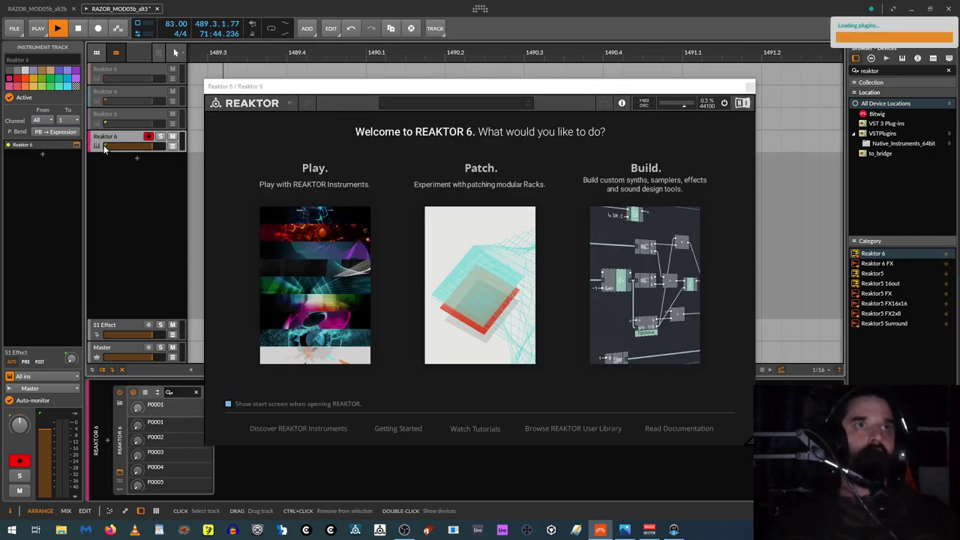
pyautogui.click(459, 207)
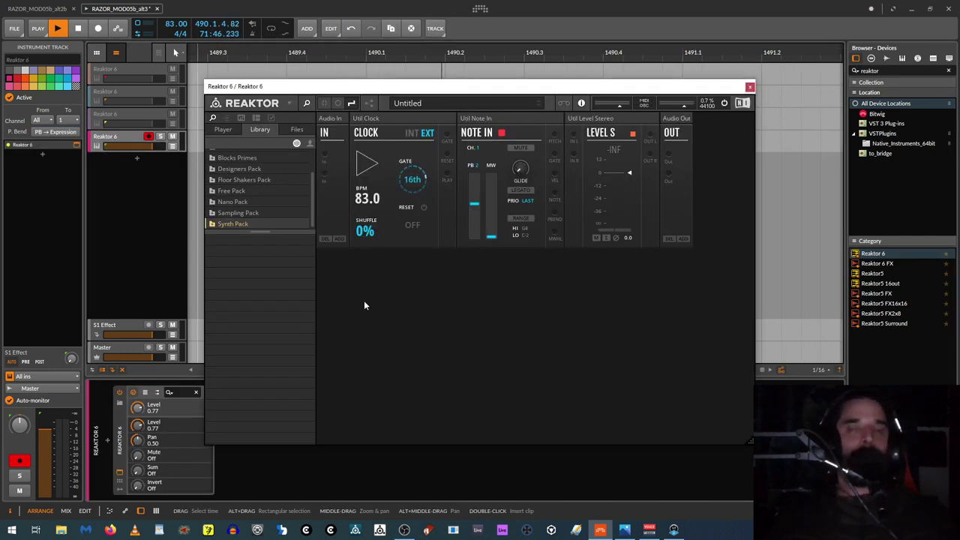
pyautogui.doubleClick(410, 335)
pyautogui.click(452, 321)
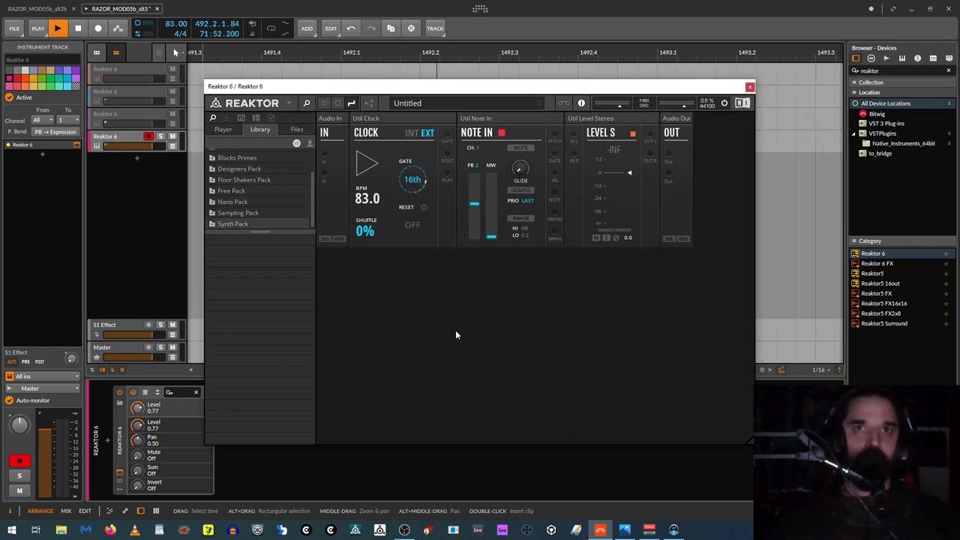
# Step: Add the saved Razor instrument file from File Explorer to the rack, and place it above the other blocks in an enlarged Reaktor window
pyautogui.click(60, 531)
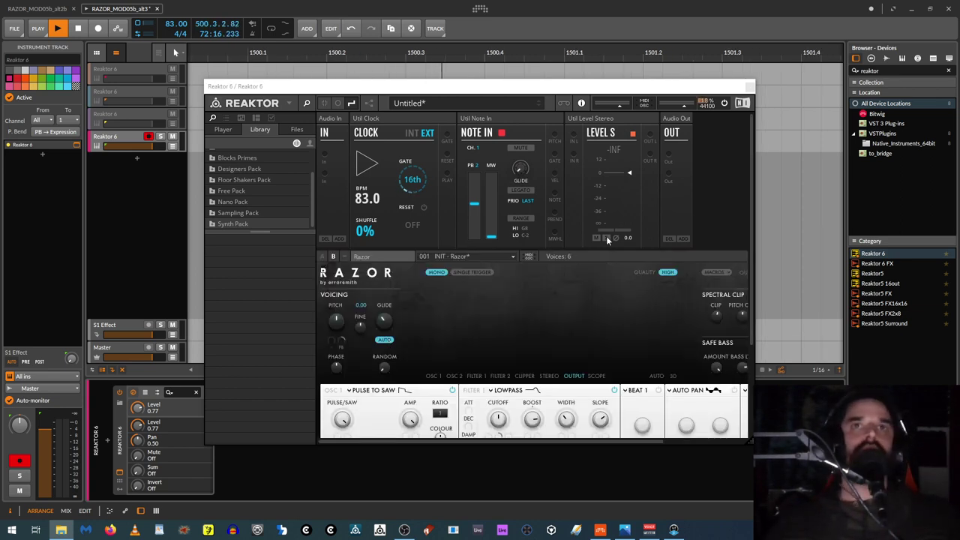
pyautogui.moveTo(471, 90); pyautogui.dragTo(319, 26)
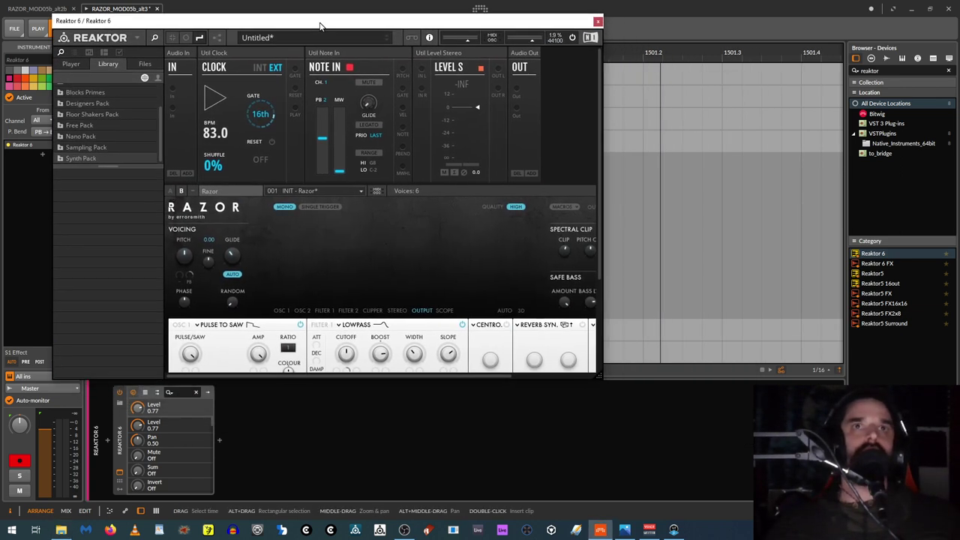
pyautogui.moveTo(600, 378); pyautogui.dragTo(901, 503)
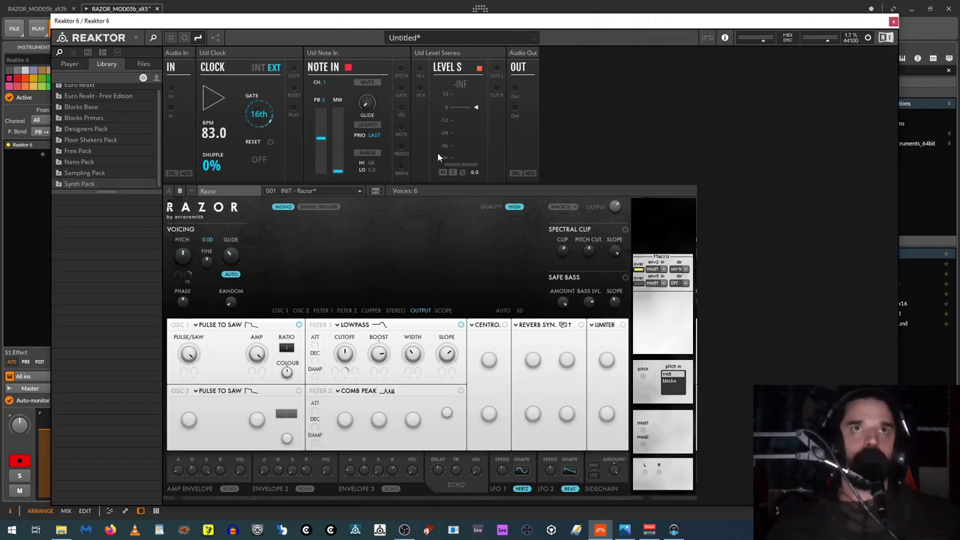
pyautogui.moveTo(468, 192); pyautogui.dragTo(320, 4)
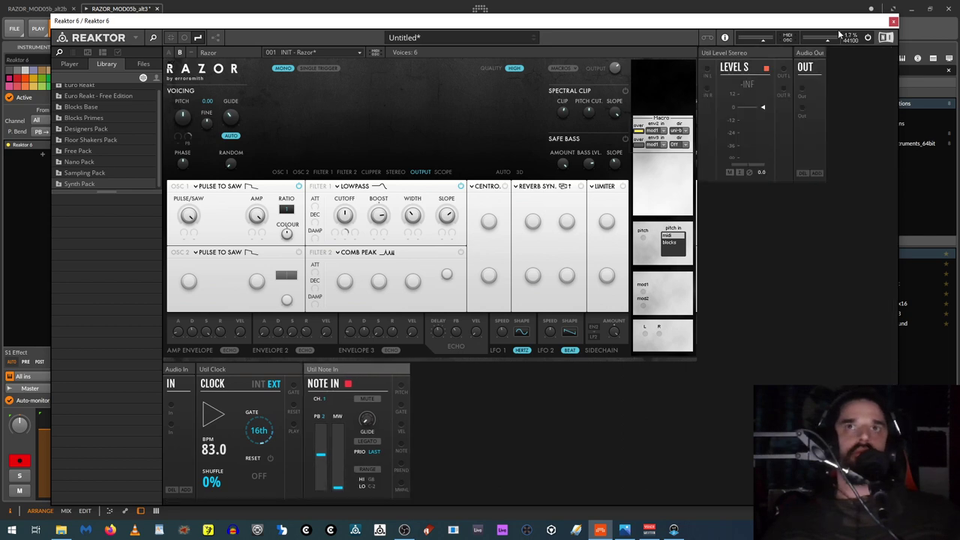
# Step: Delete the Util Level Stereo block and patch Razor's L and R ports to the two Audio Out inputs
pyautogui.rightClick(749, 53)
pyautogui.click(775, 81)
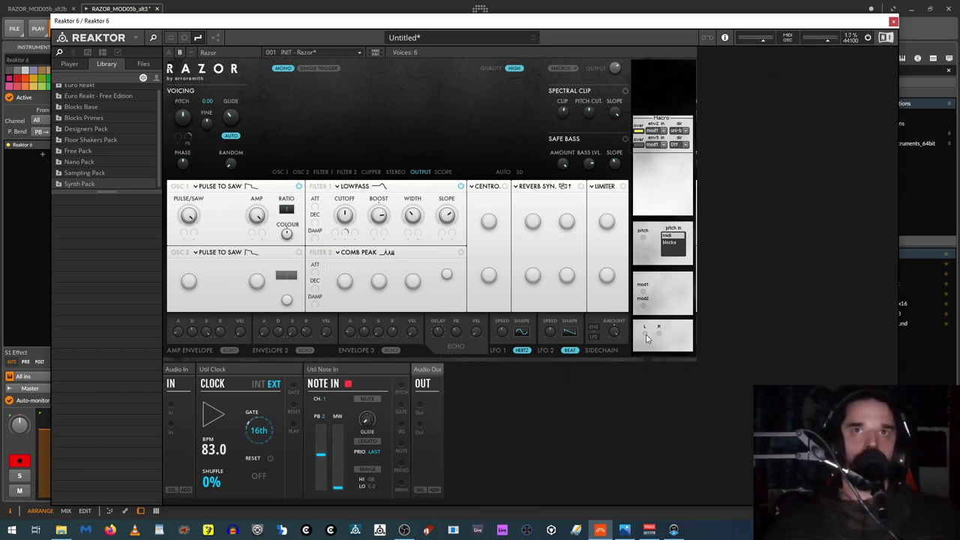
pyautogui.moveTo(645, 338)
pyautogui.mouseDown()
pyautogui.moveTo(420, 406)
pyautogui.moveTo(661, 353)
pyautogui.moveTo(659, 333)
pyautogui.mouseUp()
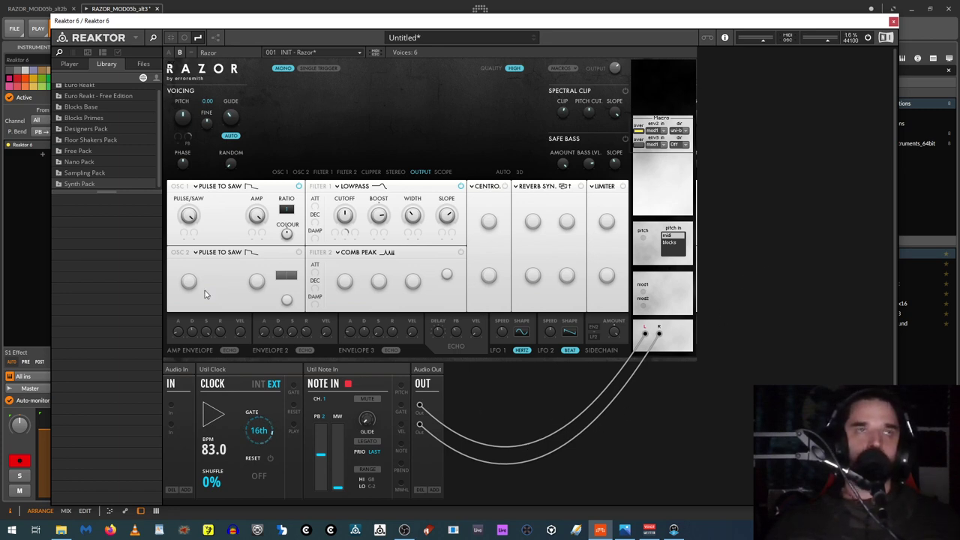
# Step: Add the Blocks Base Bento LFO to the rack and patch its output to Razor's mod1 port
pyautogui.doubleClick(631, 412)
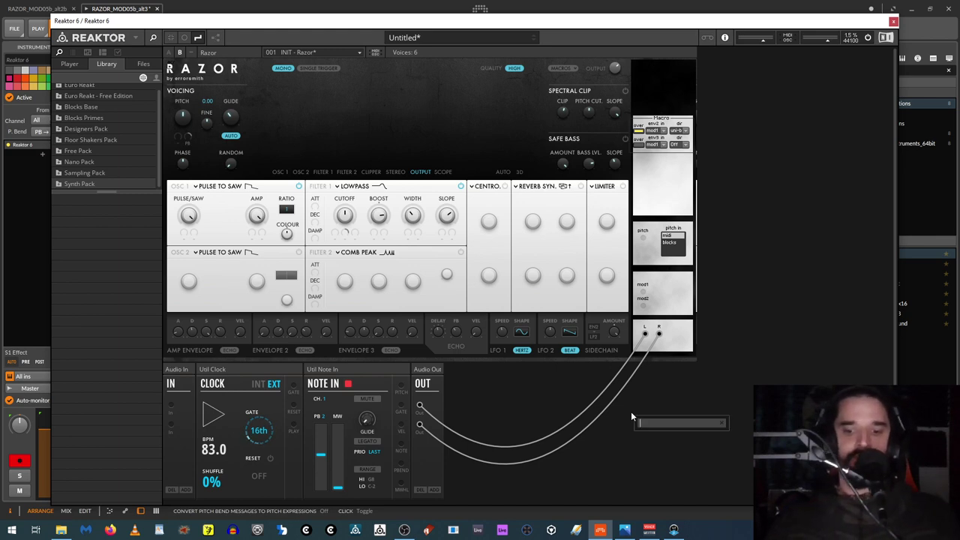
pyautogui.write('lfo')
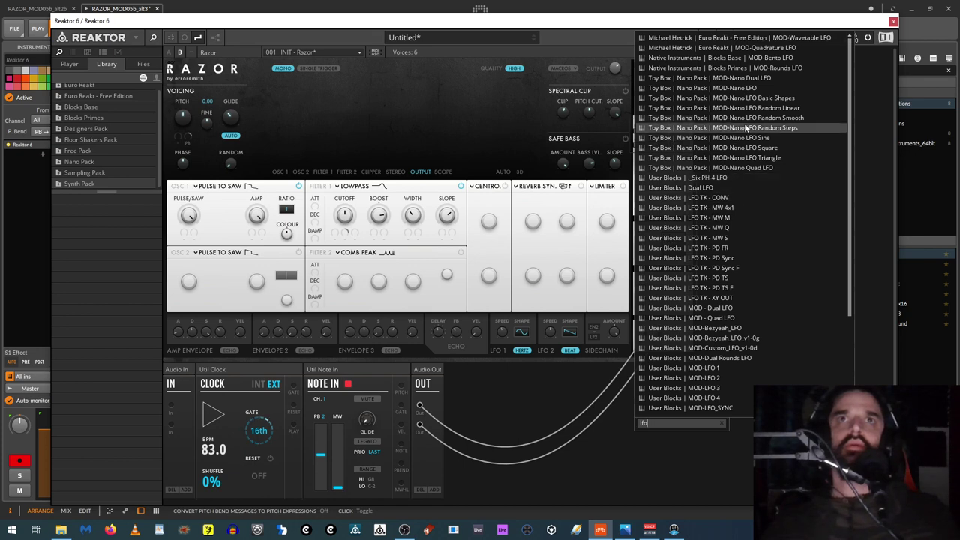
pyautogui.click(747, 57)
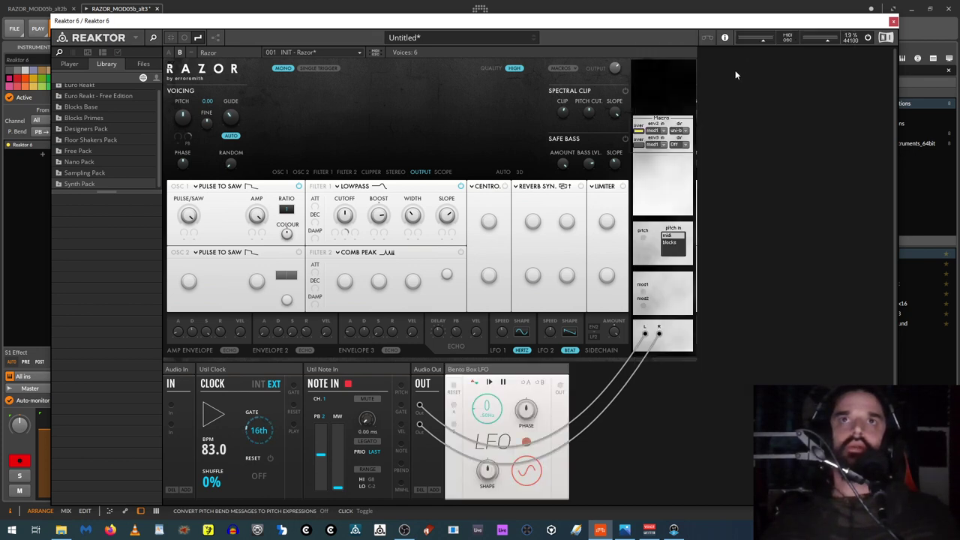
pyautogui.moveTo(559, 388); pyautogui.dragTo(640, 292)
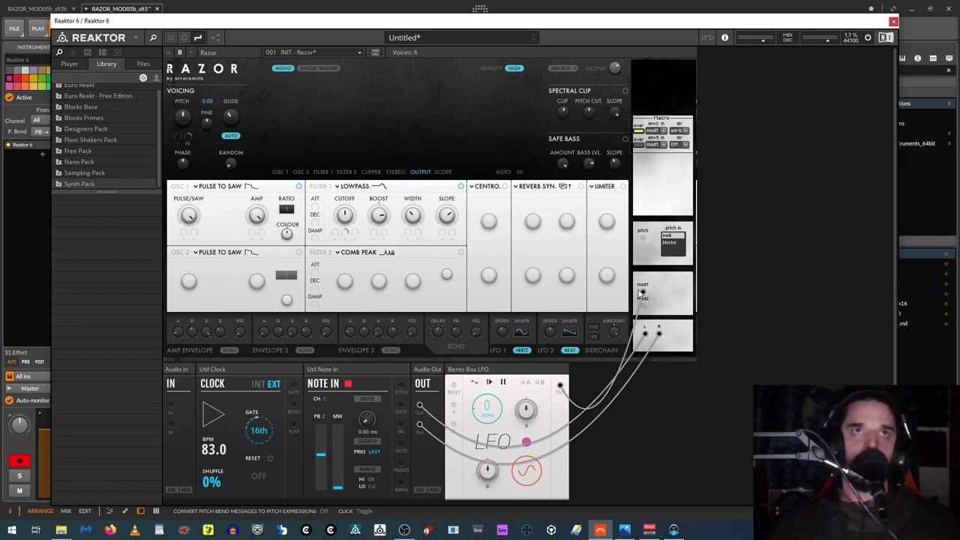
# Step: Assign Envelope 2 as the modulation source of Filter 1's cutoff, and switch the env2 direction to bi-bi
pyautogui.click(345, 236)
pyautogui.click(337, 101)
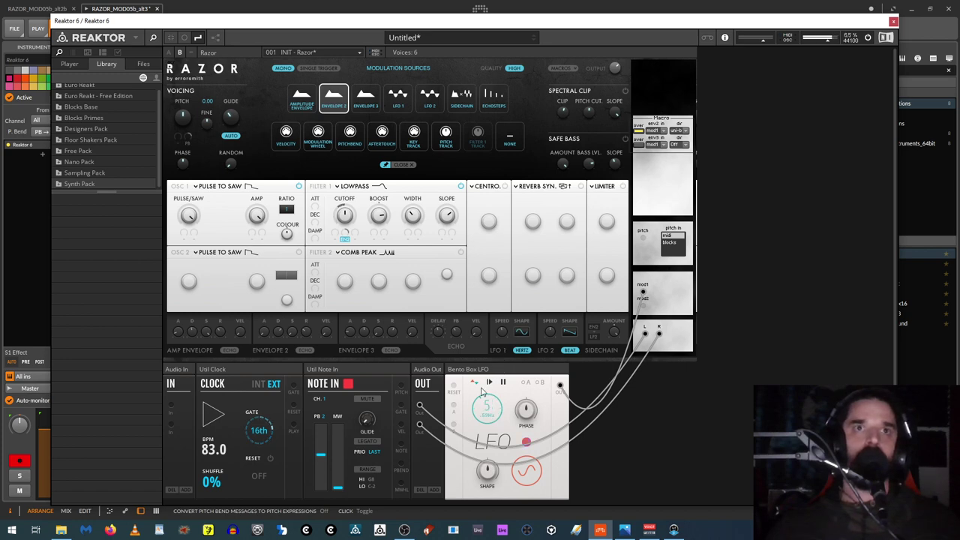
pyautogui.click(680, 132)
pyautogui.click(679, 145)
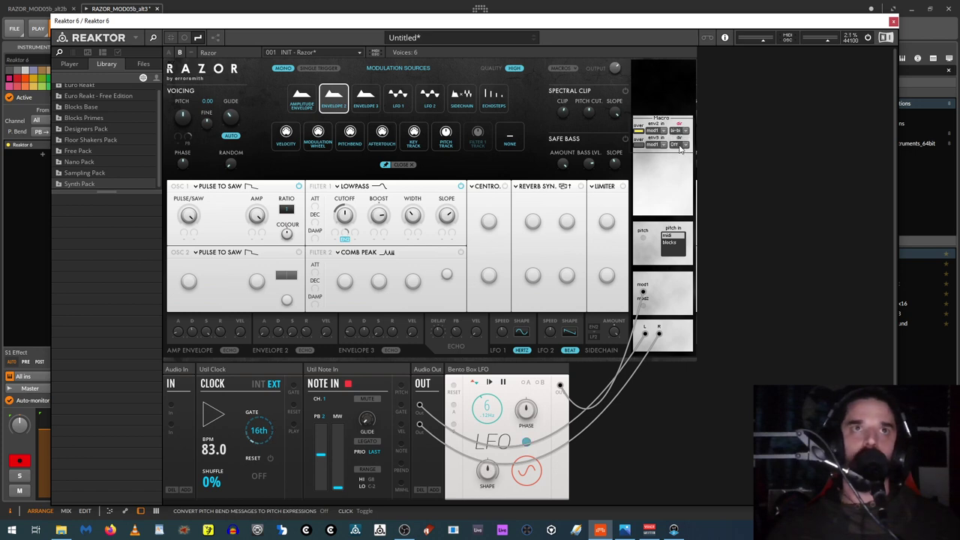
pyautogui.click(345, 239)
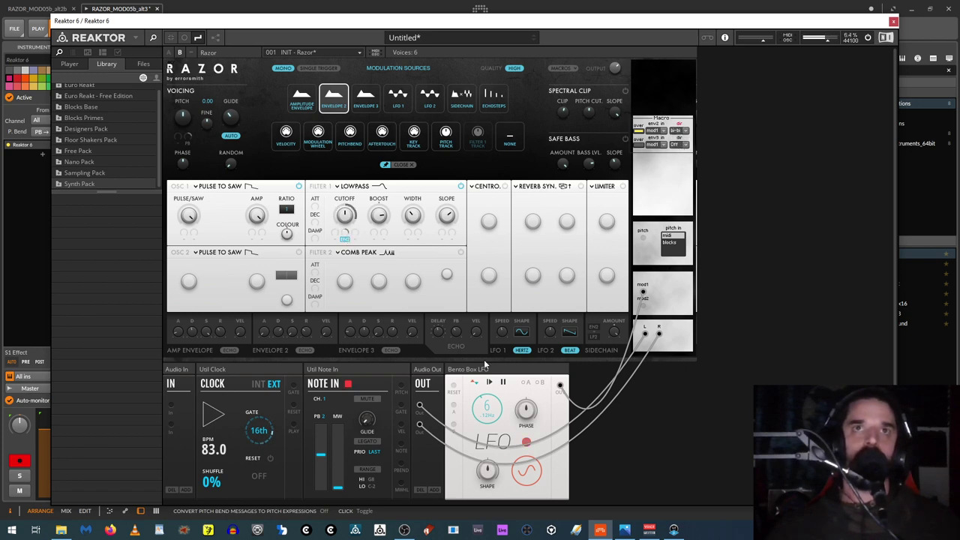
# Step: Switch the env2 direction to uni and back to uni-b, and set the Bento LFO rate to about 7.28 Hz
pyautogui.click(678, 131)
pyautogui.click(679, 133)
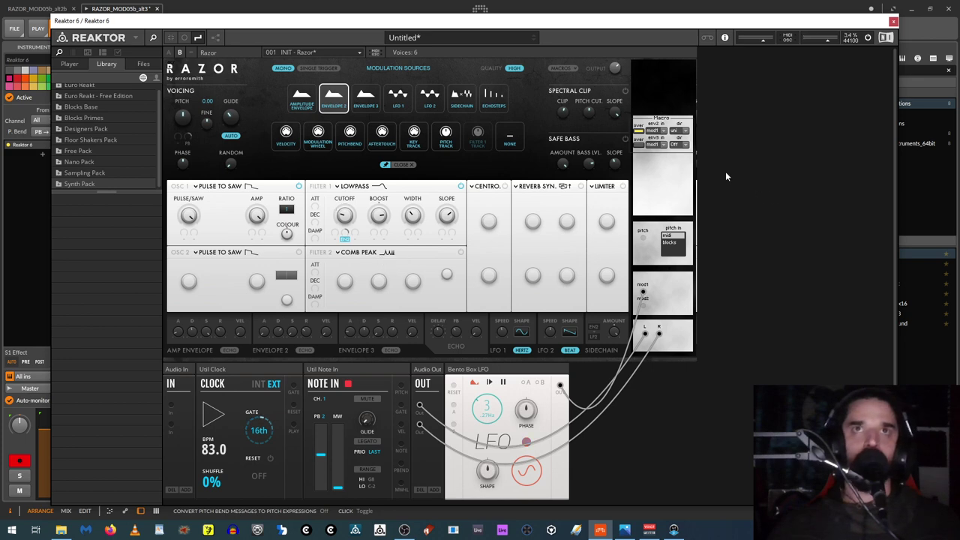
pyautogui.click(680, 131)
pyautogui.click(678, 141)
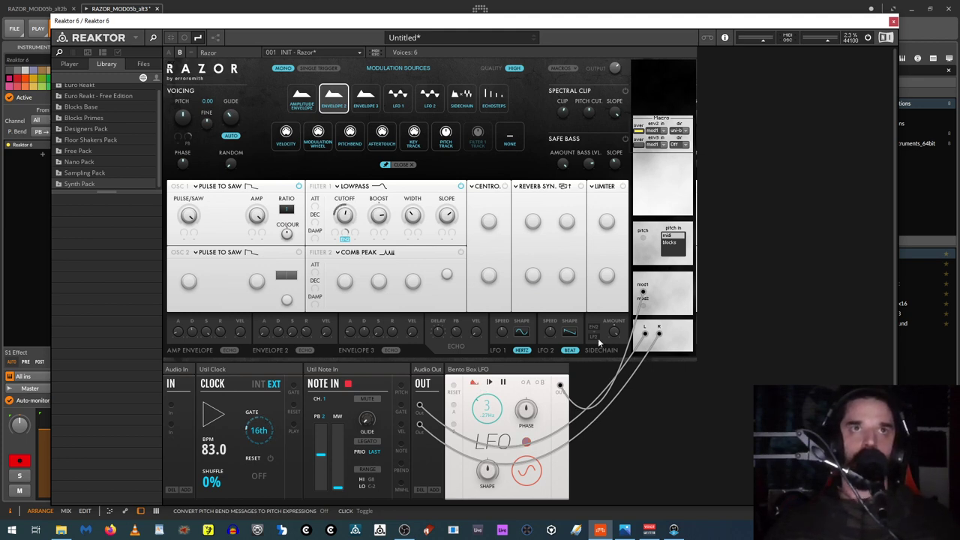
pyautogui.moveTo(491, 403); pyautogui.dragTo(494, 417)
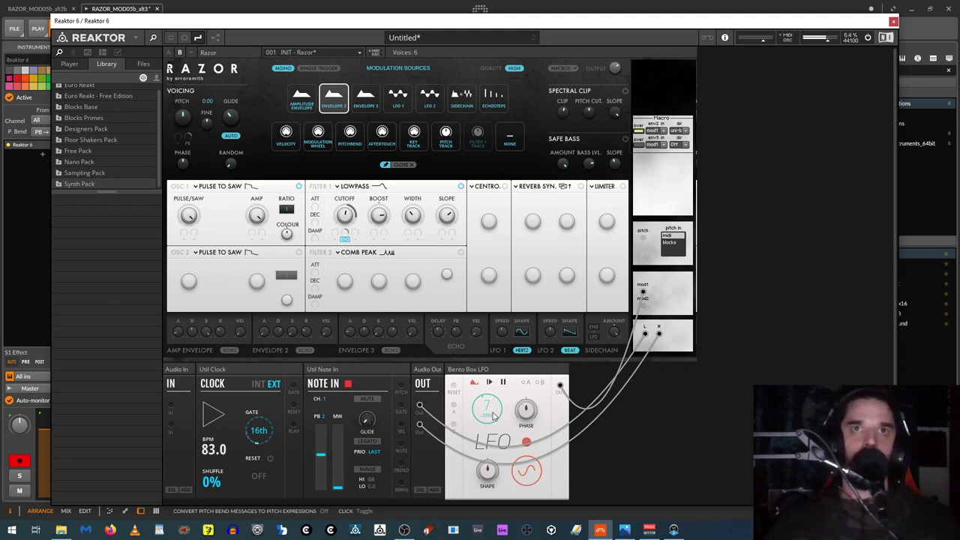
# Step: Add the Blocks Base Bento 8 Steps Sequencer block to the rack
pyautogui.rightClick(626, 434)
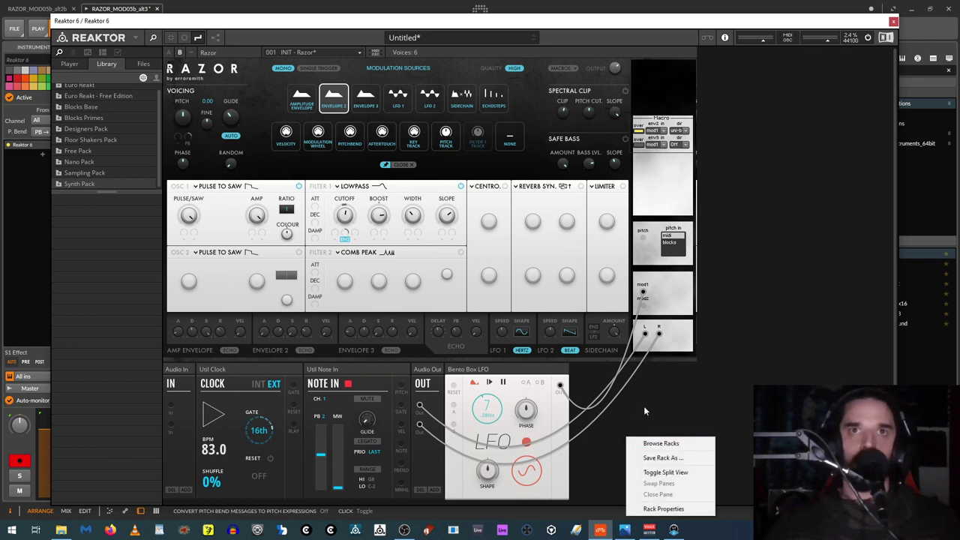
pyautogui.click(631, 409)
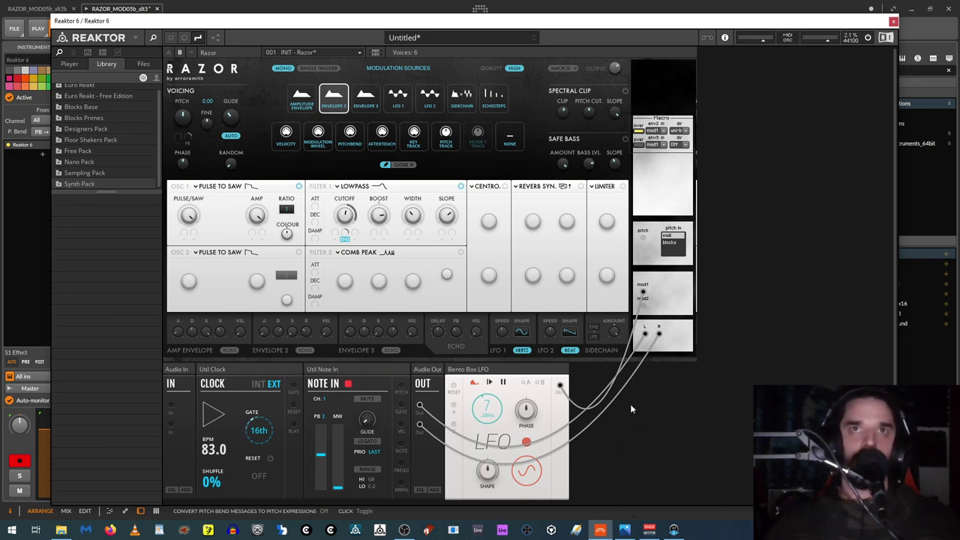
pyautogui.doubleClick(631, 409)
pyautogui.write('lfo')
pyautogui.write('seq')
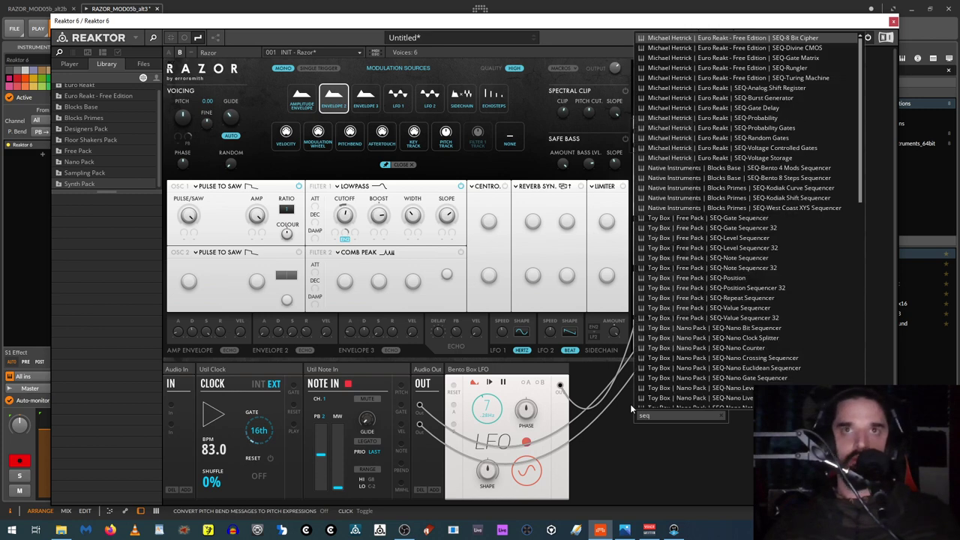
pyautogui.click(810, 177)
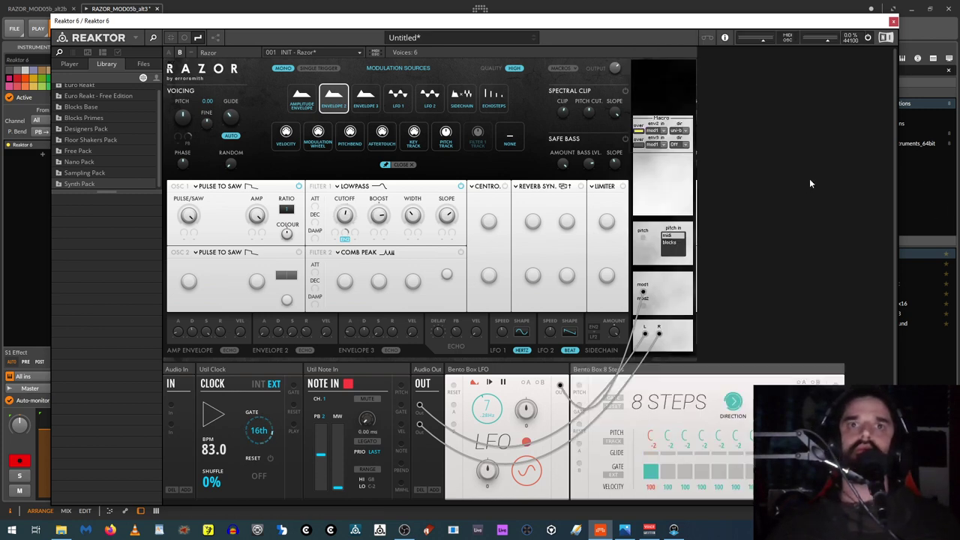
# Step: Patch the Util Clock gate into the 8 Steps sequencer and its pitch output into Razor's pitch port, with pitch in set to blocks
pyautogui.moveTo(579, 407); pyautogui.dragTo(294, 387)
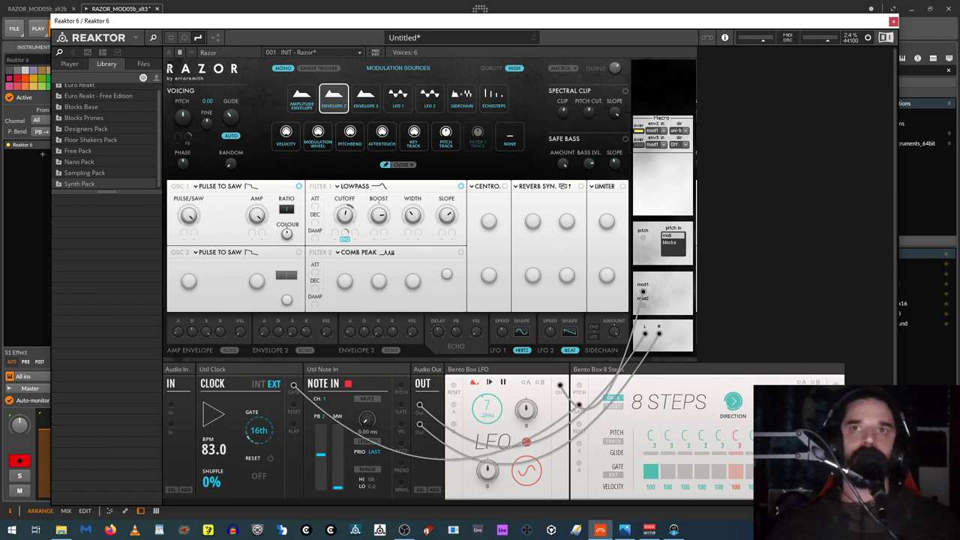
pyautogui.moveTo(835, 385); pyautogui.dragTo(643, 239)
pyautogui.click(670, 242)
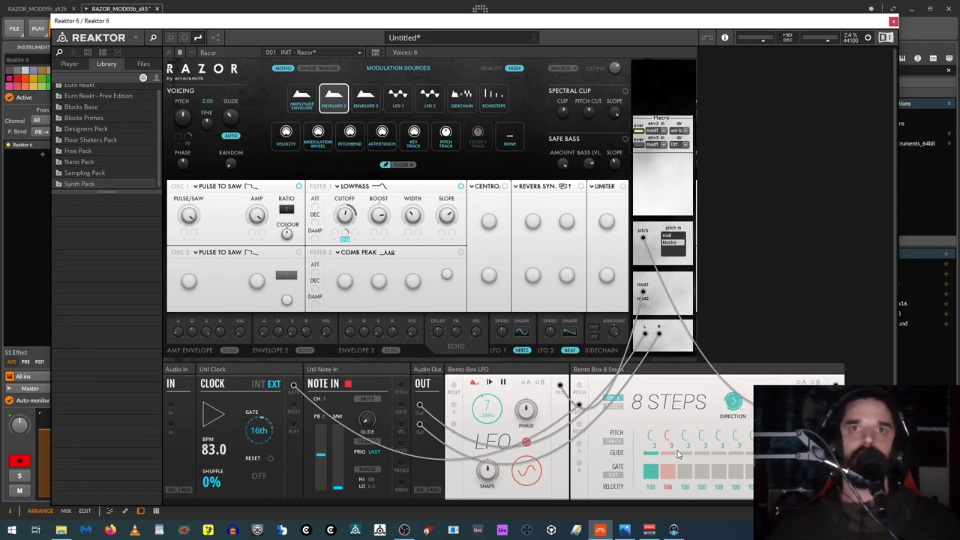
# Step: Draw glide and descending pitches starting at A#2 across the sequencer steps, and raise the Bento LFO rate to about 45 Hz
pyautogui.moveTo(673, 459); pyautogui.dragTo(755, 458)
pyautogui.moveTo(650, 442)
pyautogui.mouseDown()
pyautogui.moveTo(687, 447)
pyautogui.moveTo(685, 461)
pyautogui.moveTo(675, 445)
pyautogui.moveTo(666, 460)
pyautogui.moveTo(660, 448)
pyautogui.moveTo(651, 461)
pyautogui.moveTo(692, 444)
pyautogui.moveTo(657, 446)
pyautogui.moveTo(652, 457)
pyautogui.moveTo(732, 437)
pyautogui.moveTo(754, 437)
pyautogui.mouseUp()
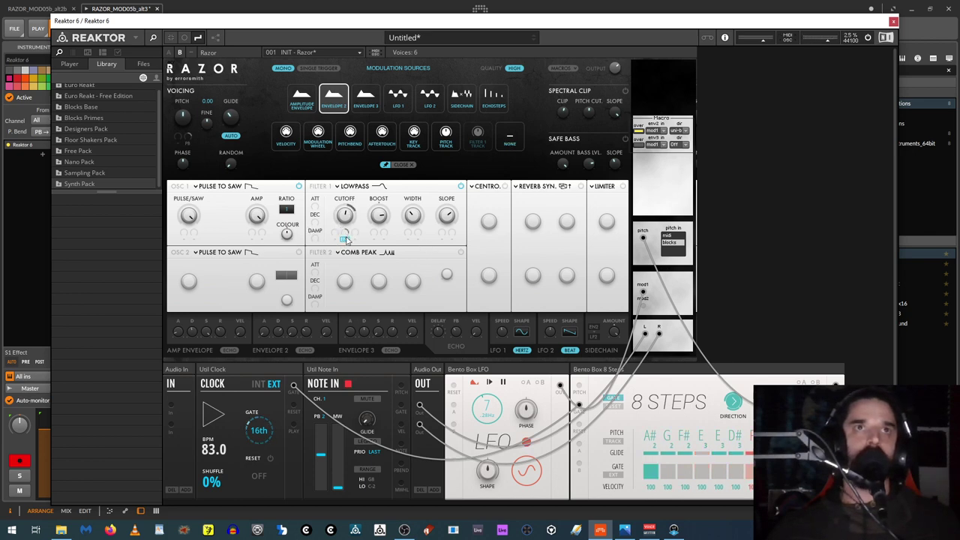
pyautogui.moveTo(495, 406)
pyautogui.mouseDown()
pyautogui.moveTo(519, 353)
pyautogui.moveTo(496, 413)
pyautogui.moveTo(507, 415)
pyautogui.mouseUp()
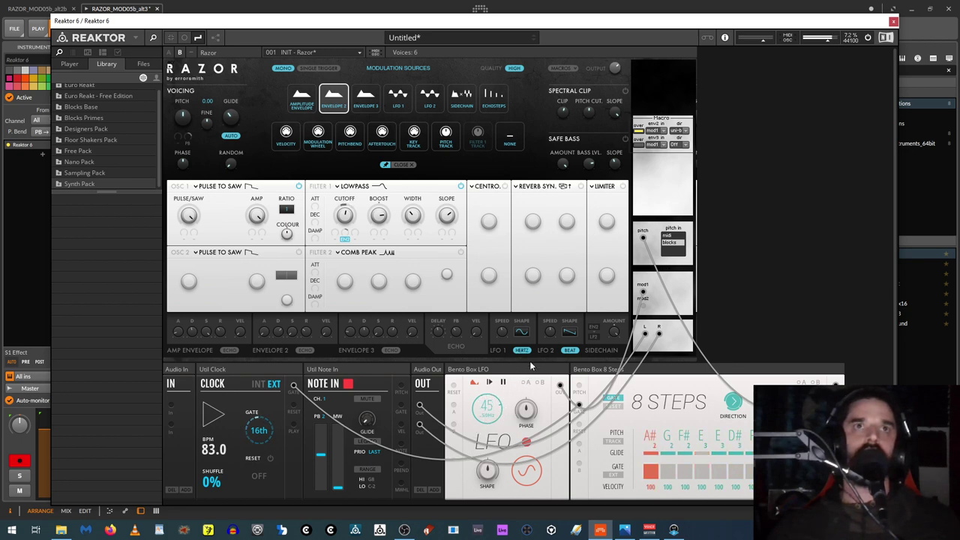